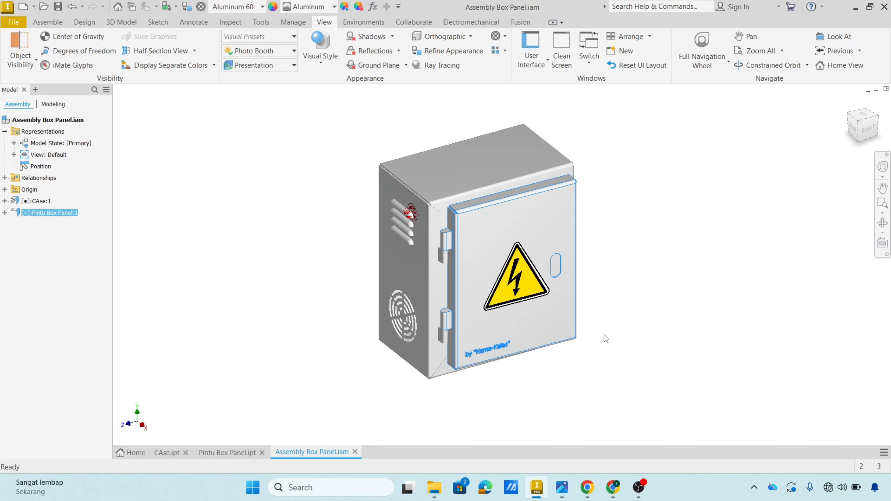
Step: Create a presentation from the metric Standard (mm).ipn template and insert Assembly Box Panel.iam as its model
middle_click_drag(634, 338, 616, 348, "shift")
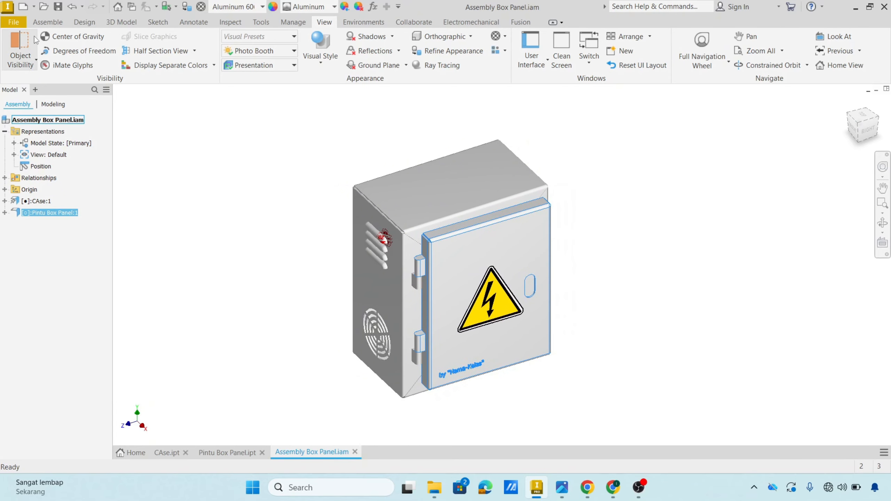
left_click(23, 6)
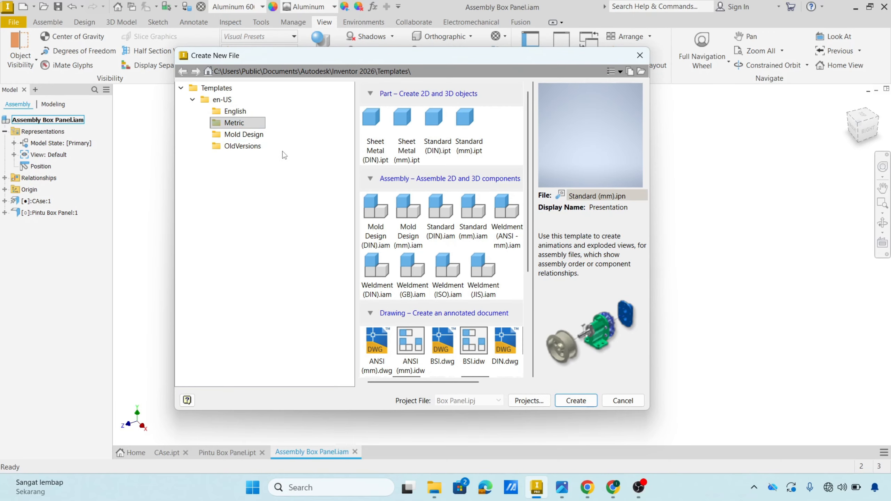
scroll(443, 244, "down", 1)
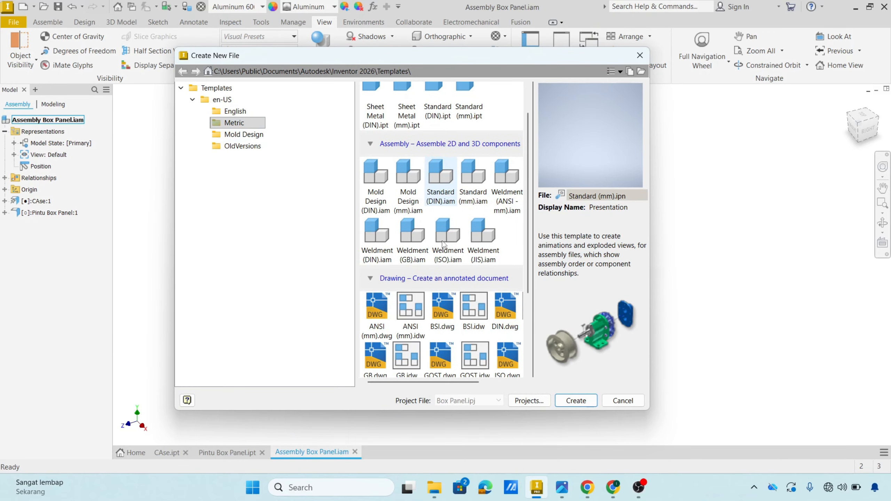
scroll(443, 245, "down", 3)
scroll(431, 242, "up", 2)
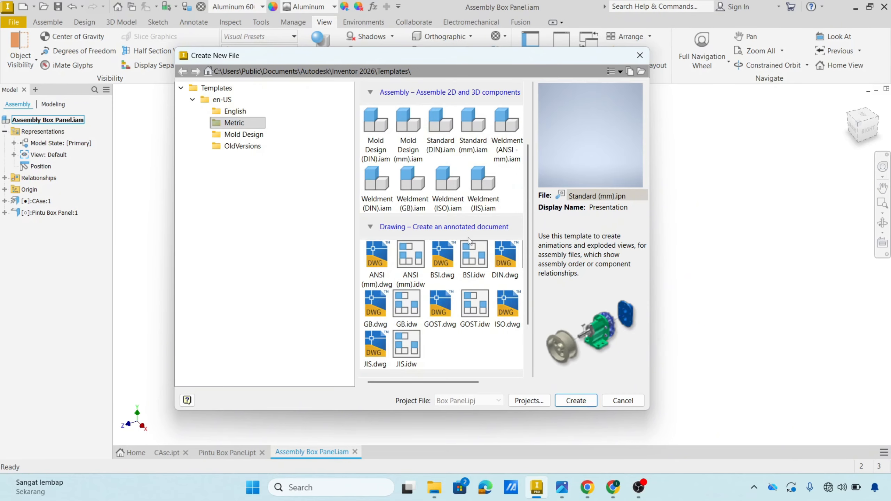
scroll(438, 303, "down", 2)
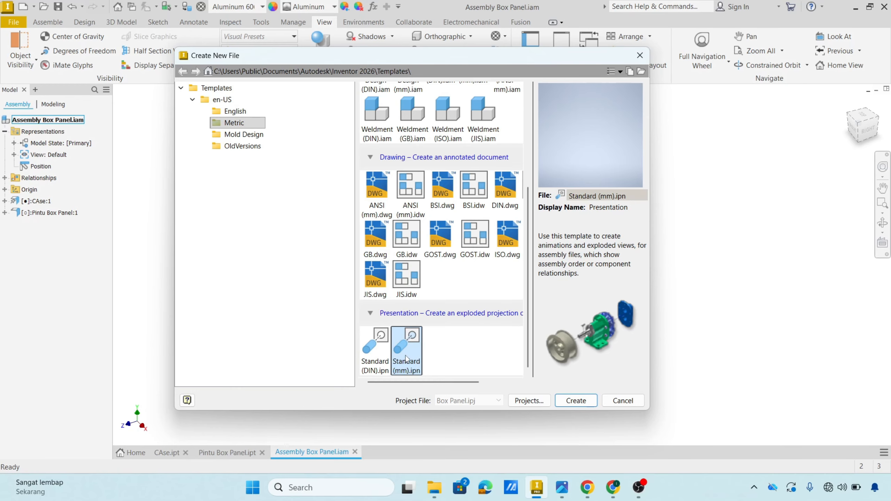
left_click(582, 402)
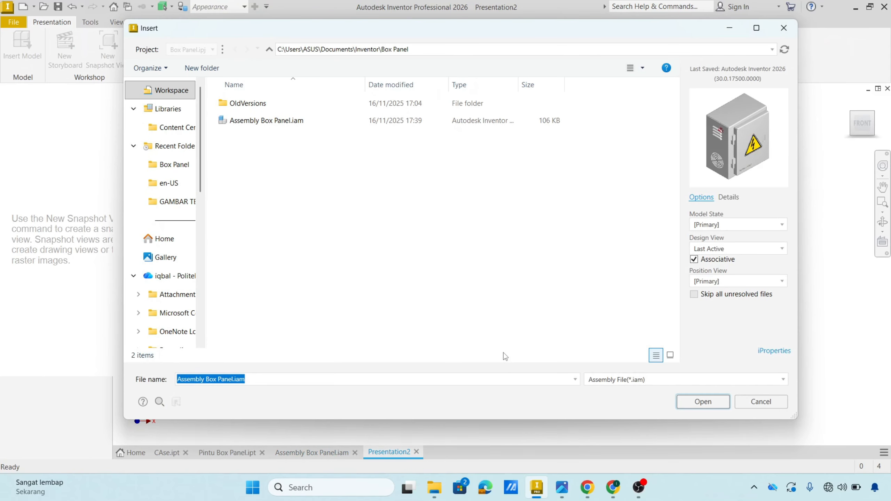
left_click(288, 123)
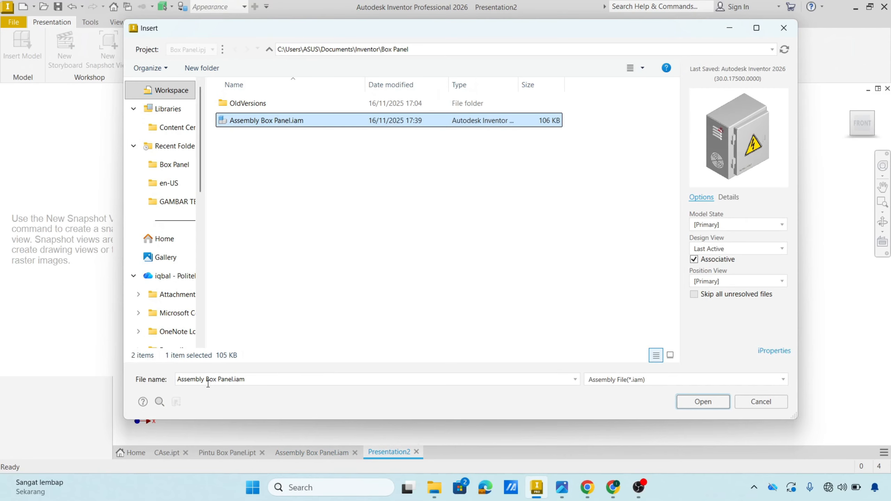
left_click(702, 401)
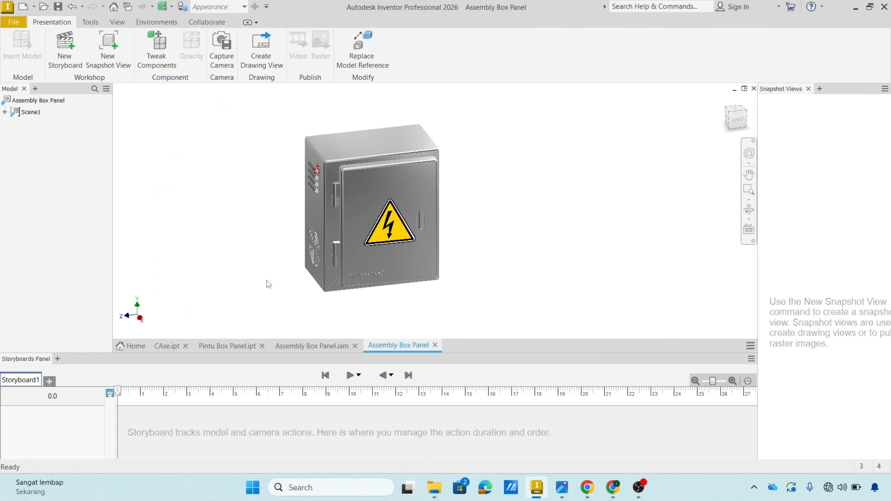
Step: Examine the box panel from the front and both sides, including the lettering low on the door
scroll(267, 280, "up", 2)
middle_click_drag(272, 275, 312, 292)
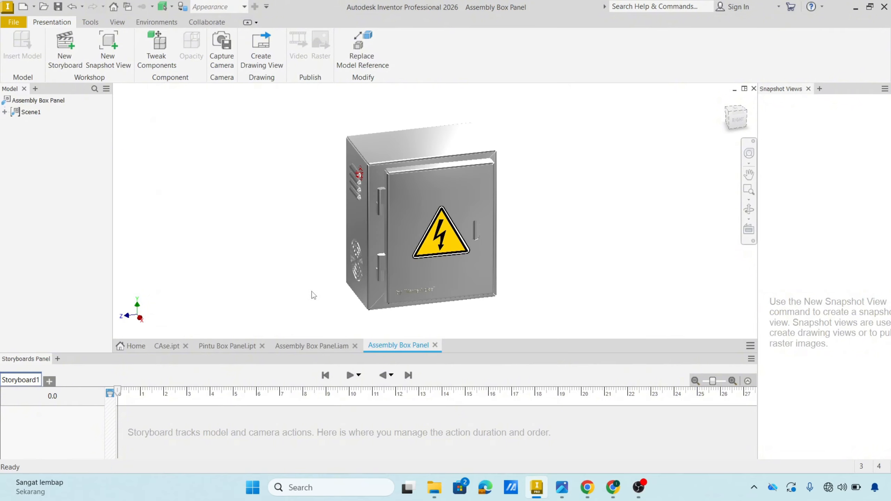
scroll(510, 258, "up", 5)
middle_click_drag(509, 258, 502, 277)
scroll(601, 239, "down", 4)
left_click(504, 230)
left_click(564, 250)
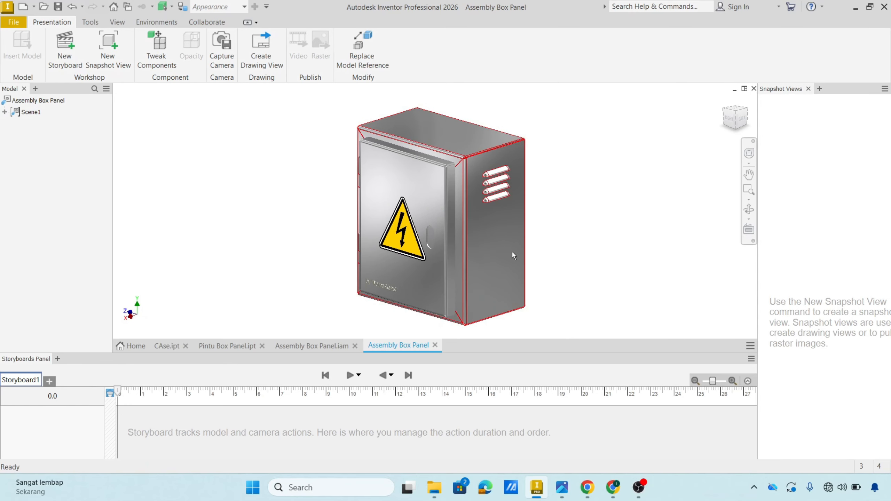
middle_click_drag(505, 294, 431, 301, "shift")
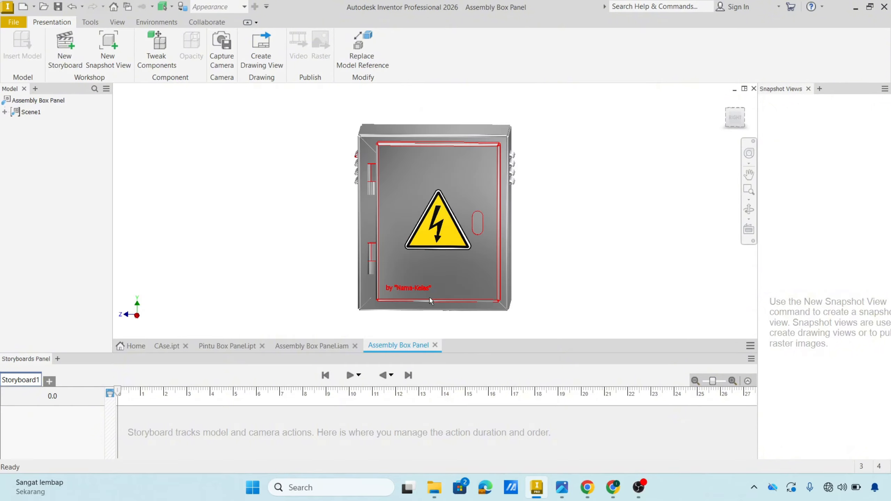
scroll(410, 290, "down", 4)
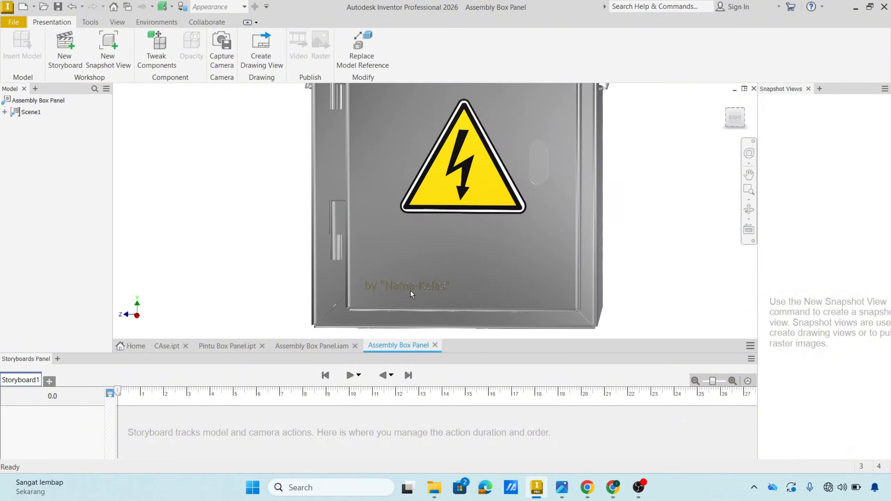
scroll(411, 290, "up", 2)
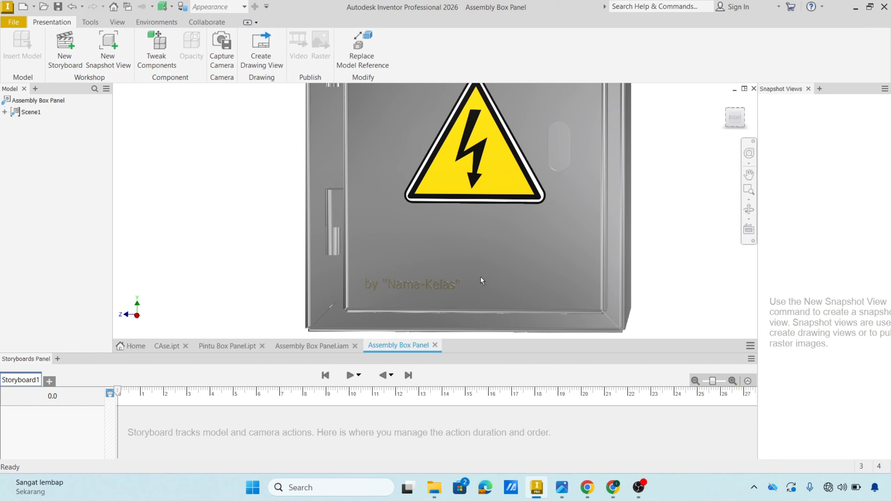
middle_click_drag(480, 277, 552, 268, "shift")
scroll(548, 264, "down", 3)
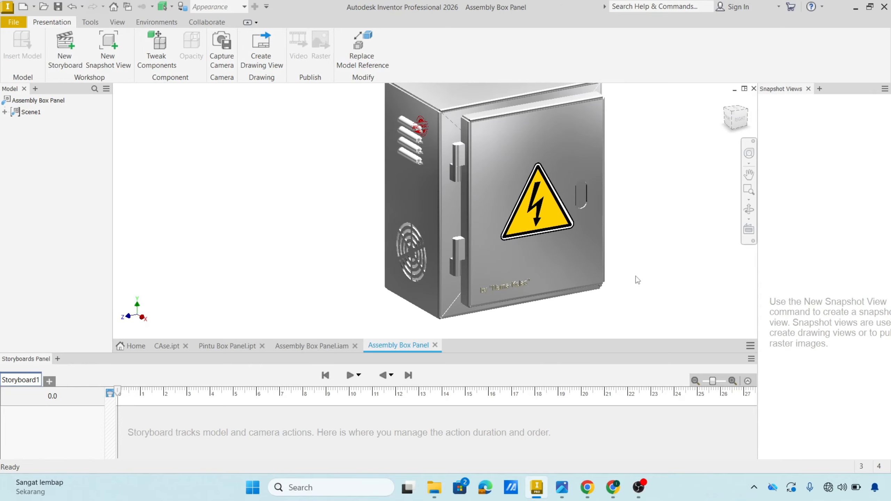
Step: Frame the whole box panel at an angle from its louvred side opposite the hinges as the opening view at 0.0 s
middle_click_drag(637, 279, 549, 274, "shift")
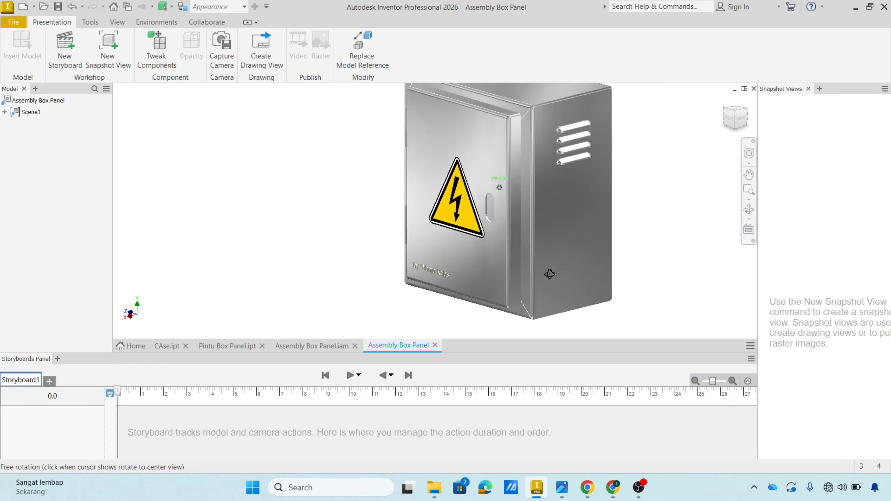
middle_click_drag(623, 262, 541, 278)
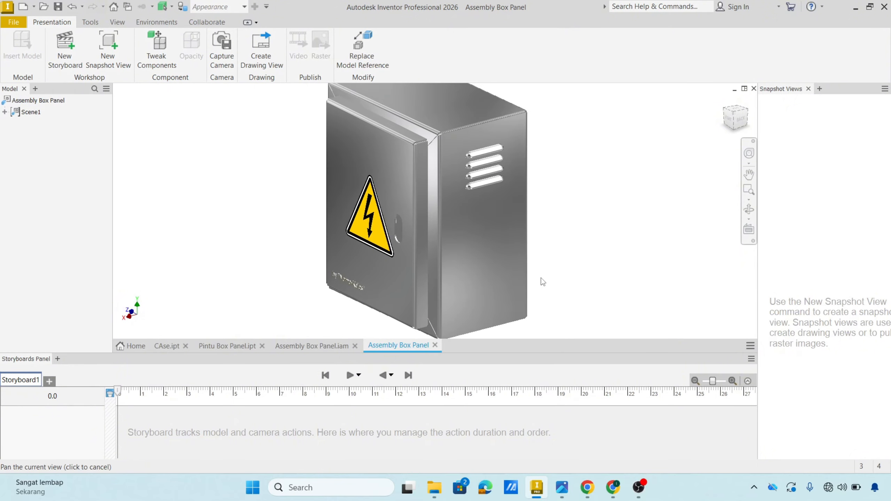
scroll(541, 278, "up", 3)
scroll(540, 278, "down", 5)
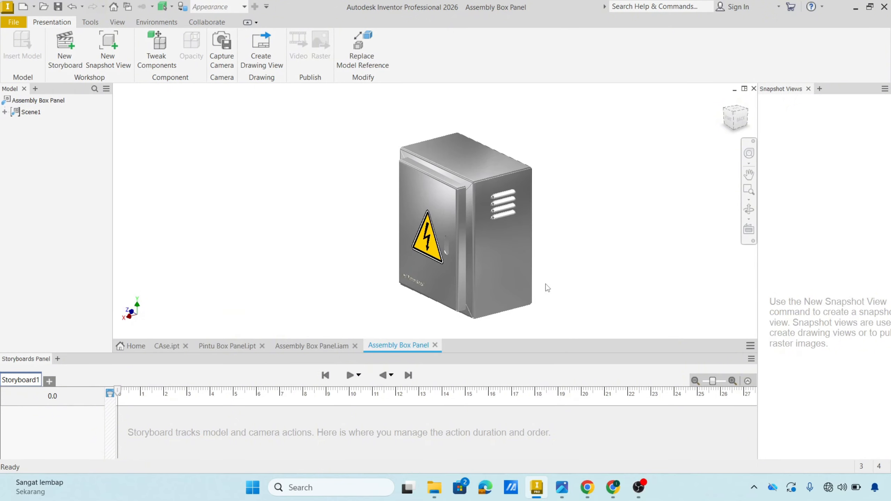
scroll(546, 284, "up", 3)
scroll(545, 285, "down", 5)
scroll(557, 274, "up", 3)
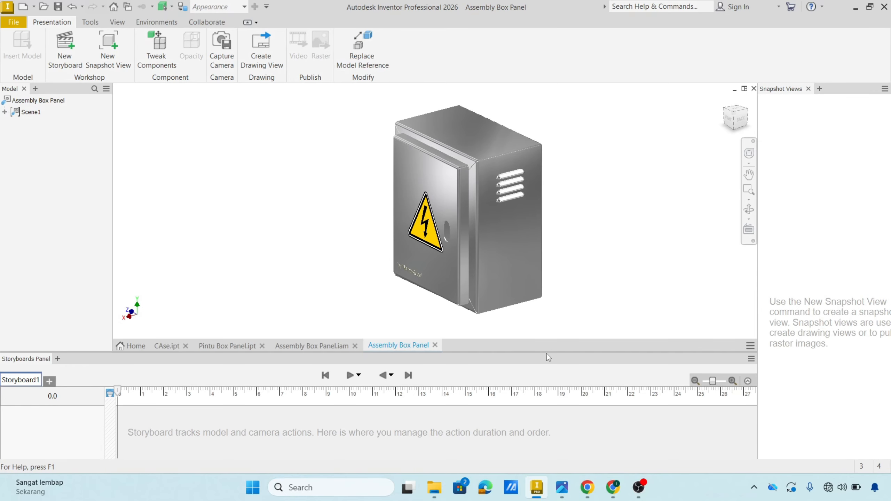
mouse_move(546, 354)
left_mouse_down()
mouse_move(543, 369)
mouse_move(542, 356)
left_mouse_up()
scroll(561, 280, "up", 3)
scroll(560, 278, "down", 4)
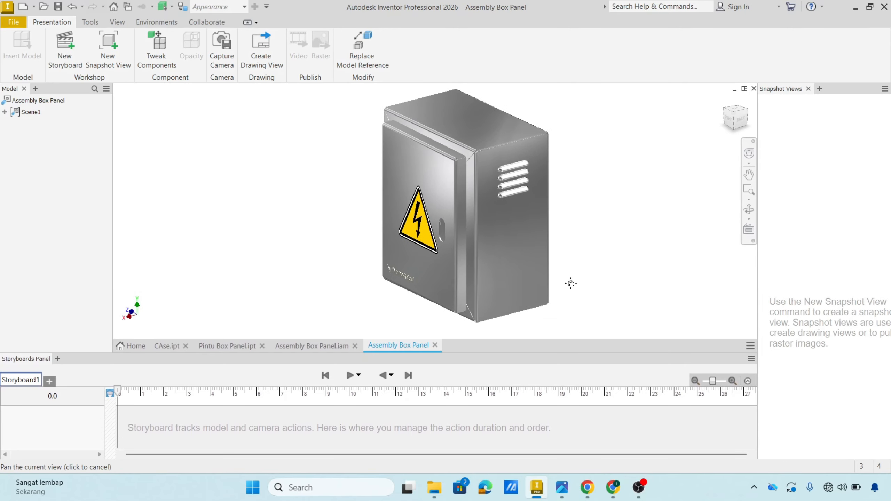
mouse_move(571, 283)
middle_mouse_down()
mouse_move(558, 285)
mouse_move(581, 283)
mouse_move(572, 291)
middle_mouse_up()
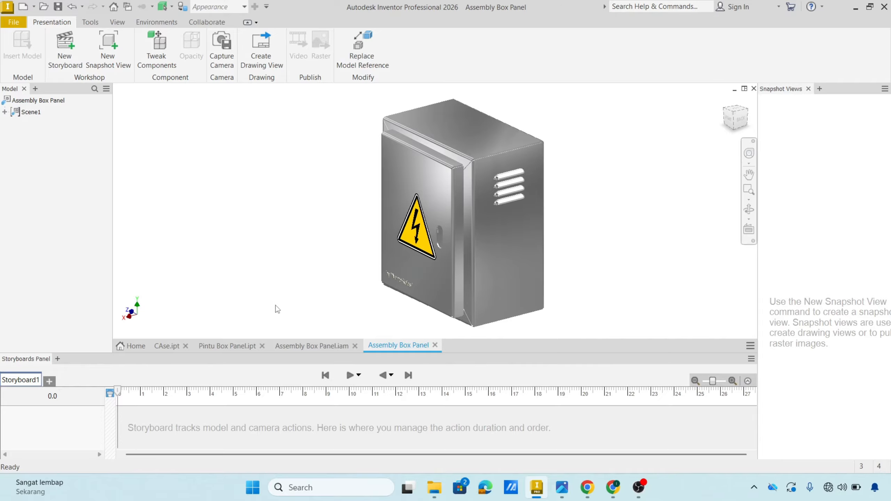
Step: Capture a camera shot at 0.7 s facing the door squarely, close up on the by "Nama-Kelas" lettering
middle_click_drag(266, 304, 282, 304, "shift")
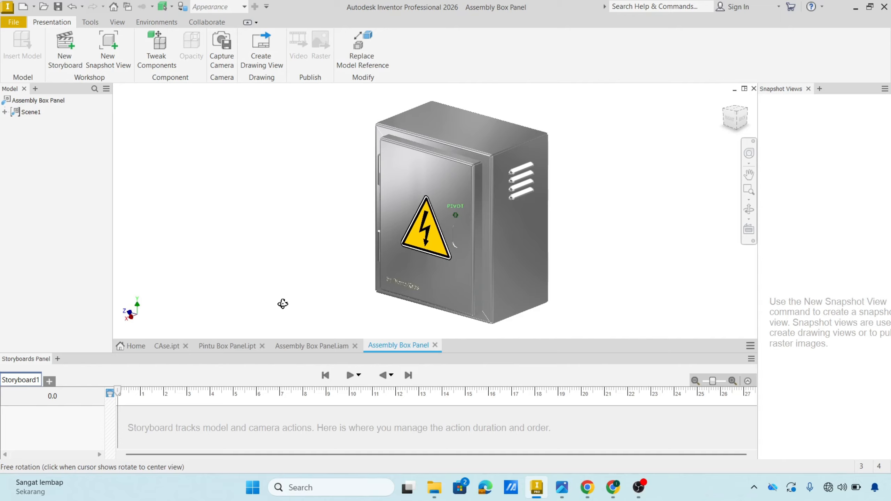
left_click(142, 393)
middle_click_drag(286, 295, 267, 302, "shift")
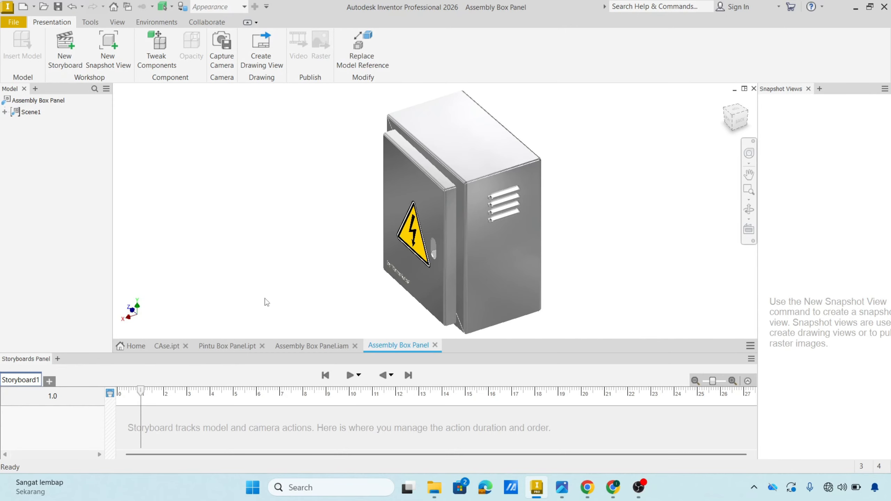
mouse_move(141, 390)
left_mouse_down()
mouse_move(125, 391)
mouse_move(143, 390)
mouse_move(133, 390)
left_mouse_up()
middle_click_drag(360, 301, 429, 289, "shift")
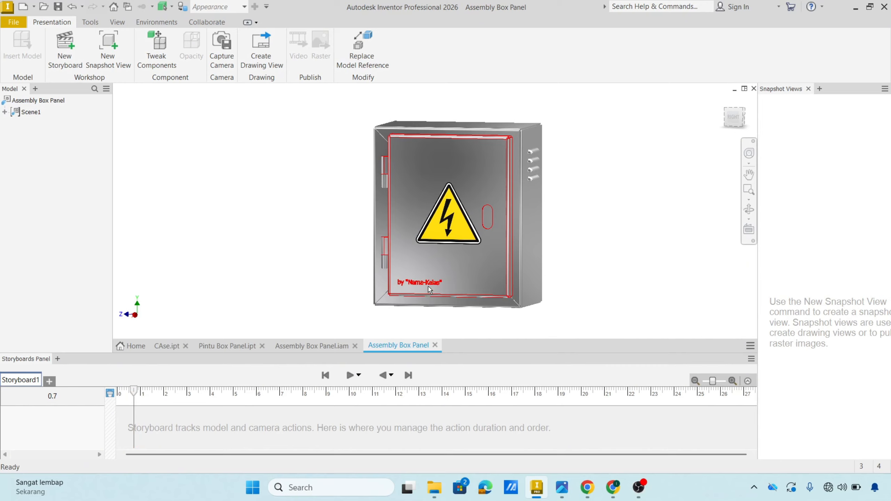
left_click(734, 116)
scroll(424, 260, "down", 2)
scroll(422, 262, "down", 4)
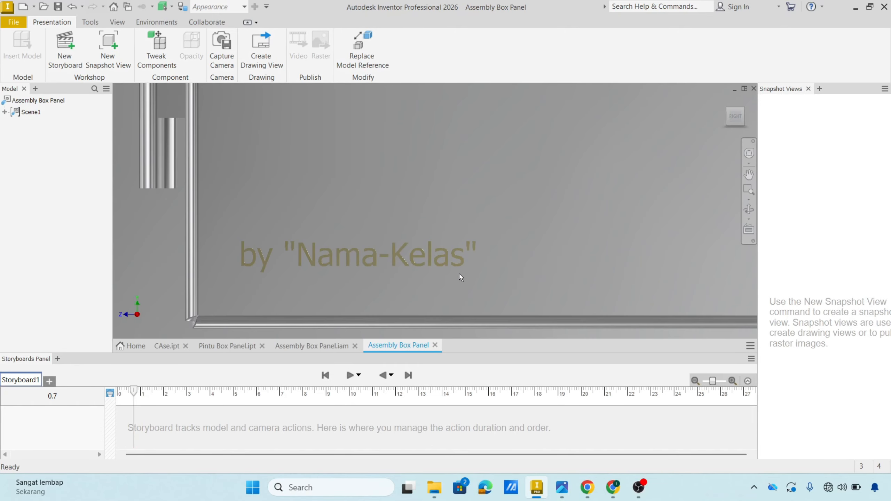
scroll(460, 276, "up", 4)
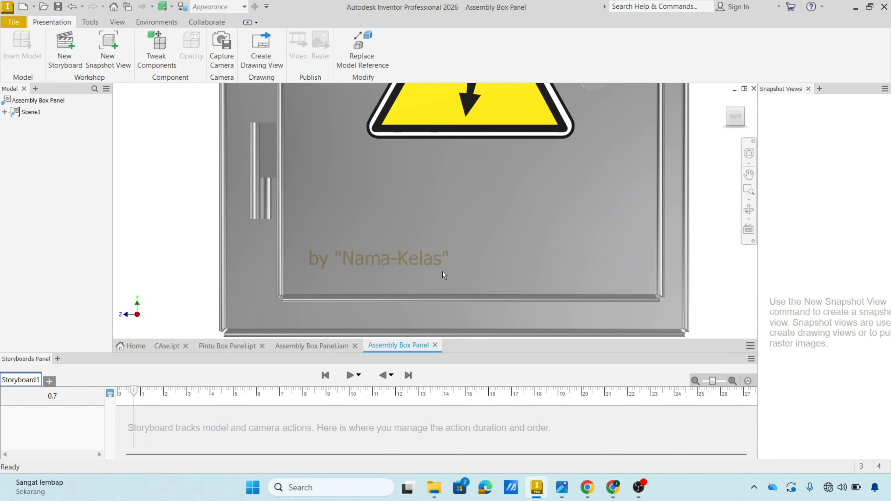
middle_click_drag(457, 267, 448, 263)
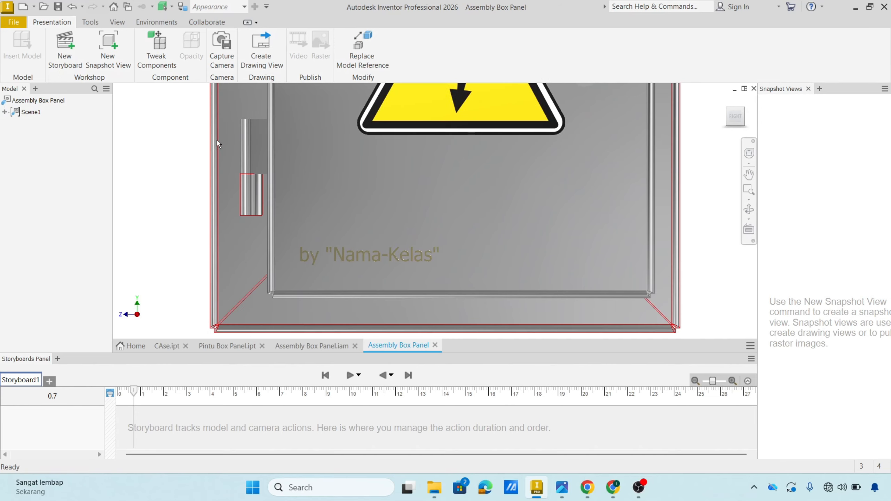
left_click(228, 57)
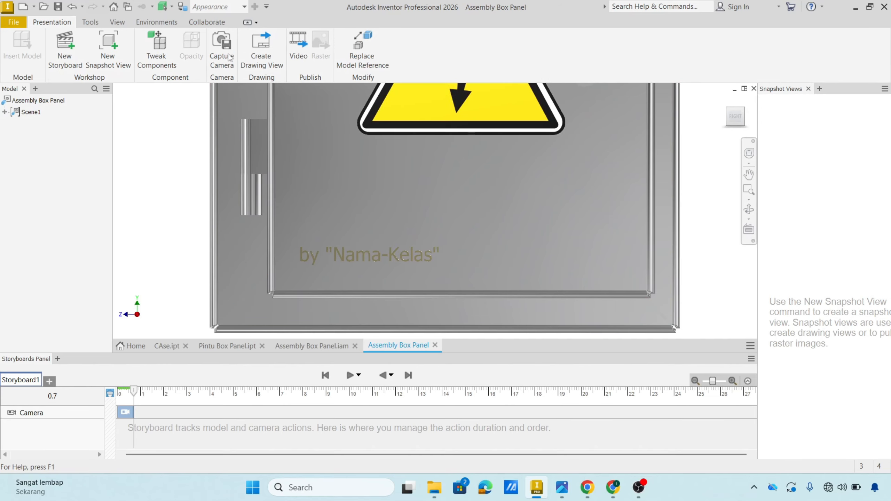
Step: Return the storyboard to 0.0 s and play the camera animation from the beginning
left_click_drag(134, 391, 109, 392)
left_click(350, 376)
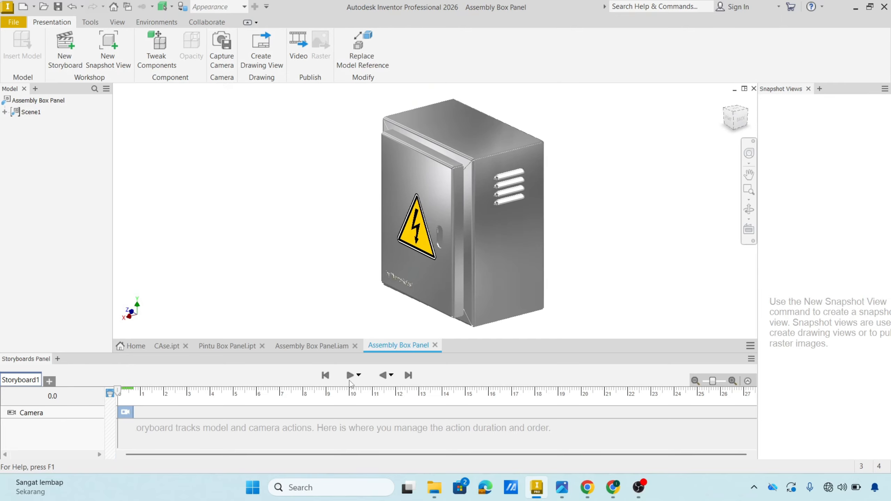
left_click(350, 377)
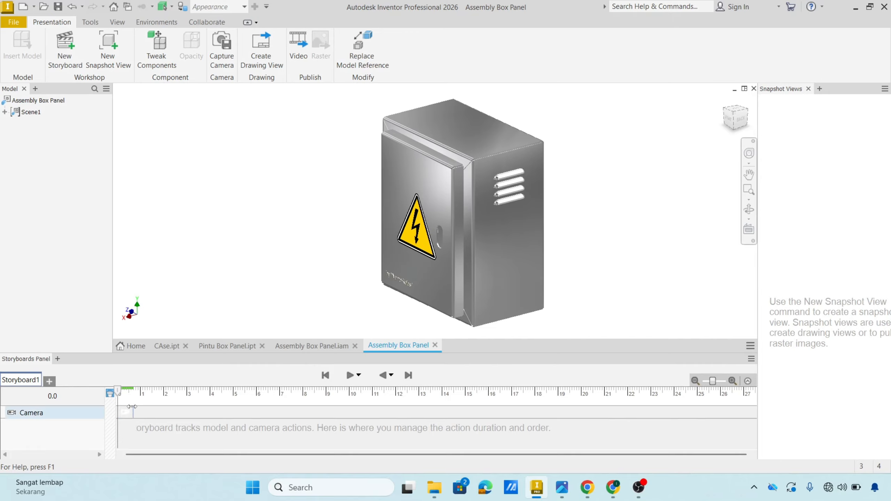
Step: Lengthen the camera action in the storyboard so it ends at 1 s, and play it back
left_click_drag(135, 410, 140, 415)
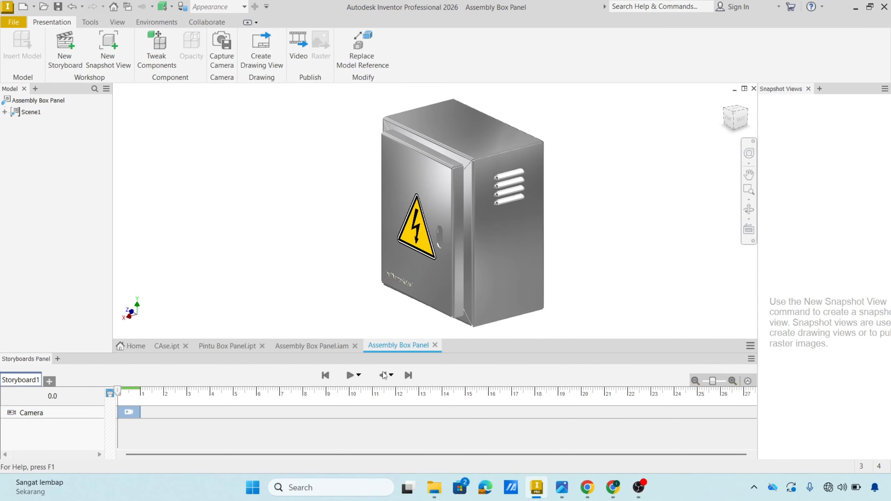
left_click(351, 375)
Step: Capture a second camera shot at 1.5 s that holds the same close-up of the door lettering
left_click_drag(118, 390, 152, 390)
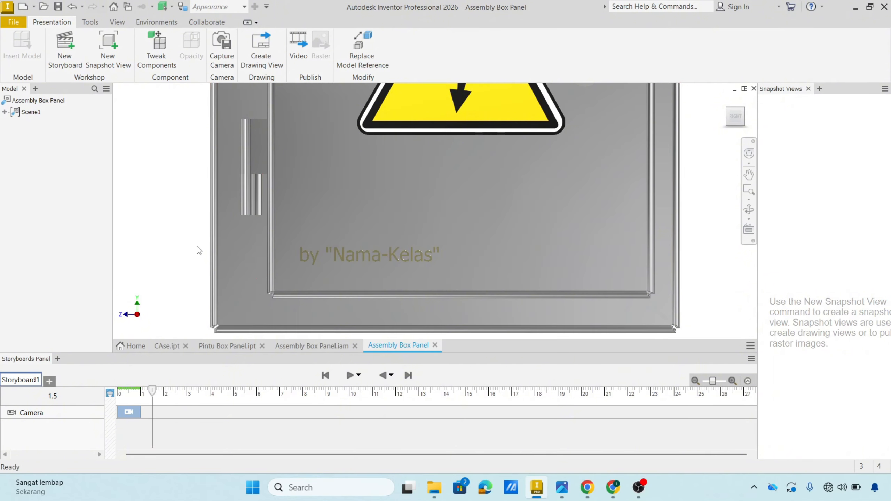
left_click(228, 64)
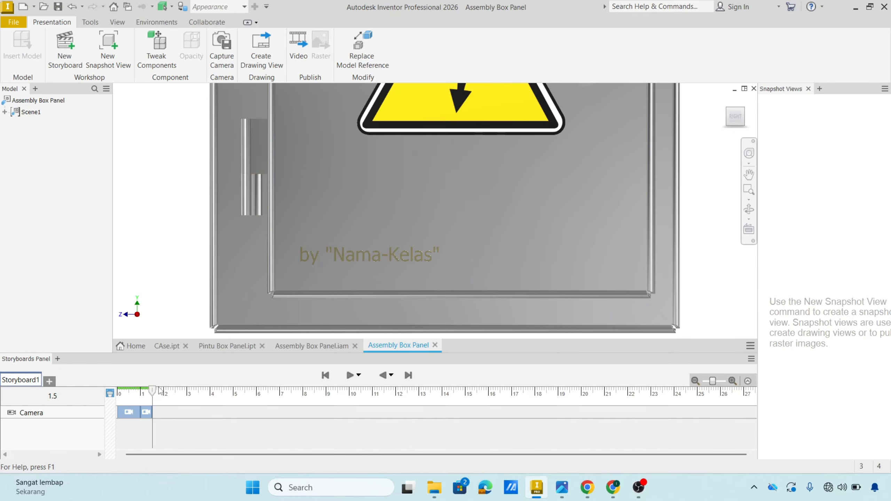
Step: Capture a camera shot at 3 s of the whole box turned toward its vented hinge side, and play the storyboard from 0.0 s
middle_click_drag(298, 285, 319, 289, "shift")
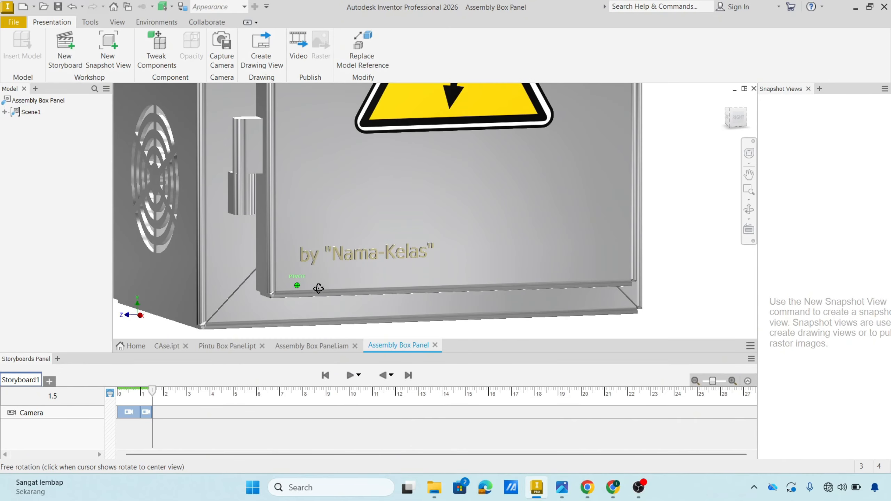
scroll(319, 291, "up", 5)
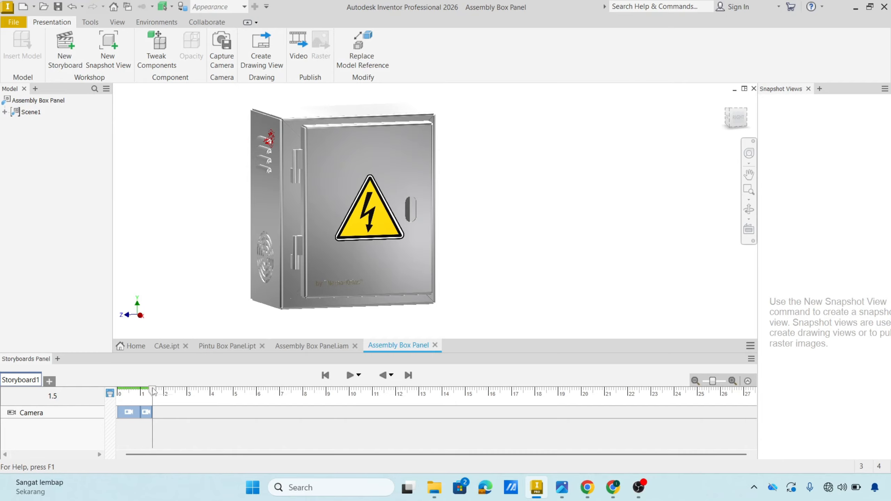
left_click_drag(152, 390, 187, 391)
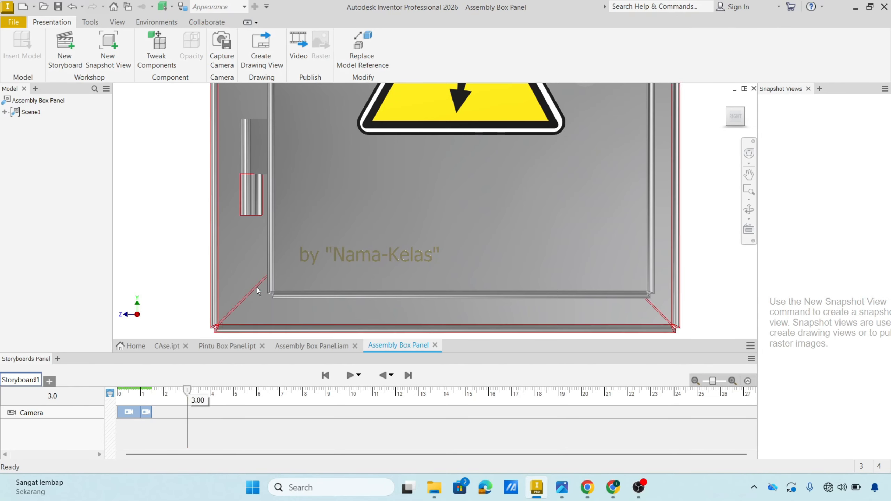
middle_click_drag(267, 283, 436, 282, "shift")
scroll(293, 287, "down", 5)
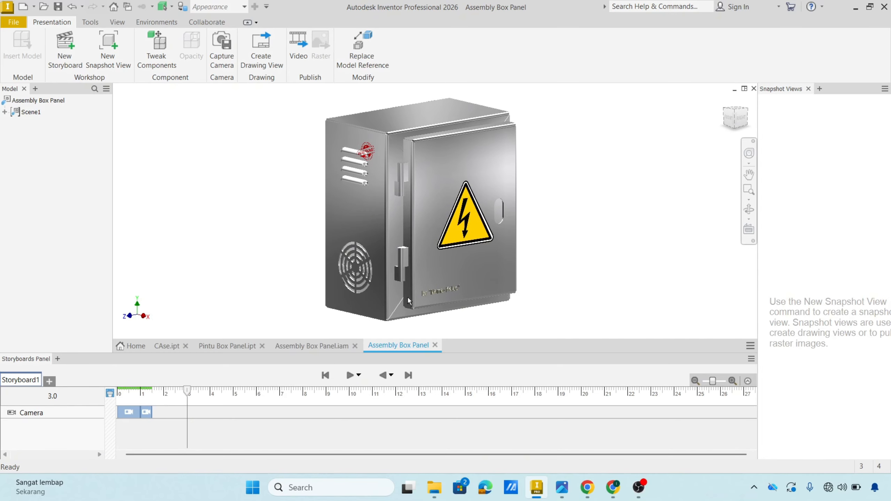
left_click(223, 60)
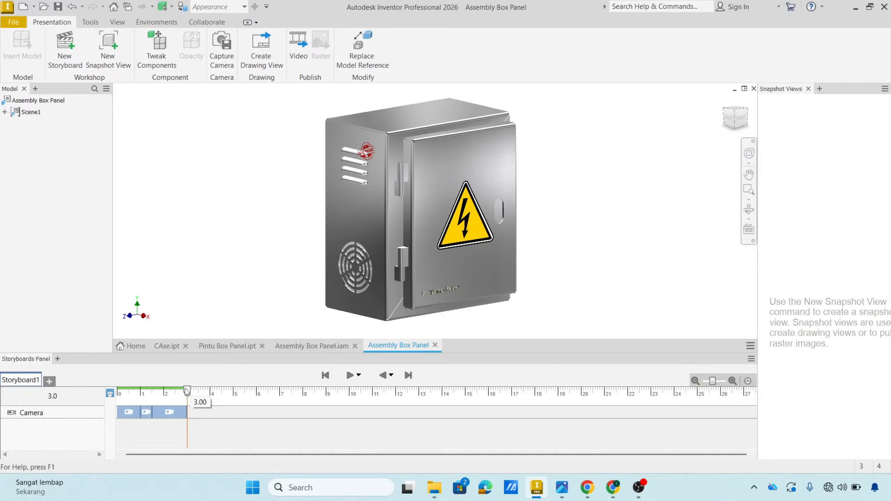
left_click_drag(187, 390, 118, 391)
left_click(350, 374)
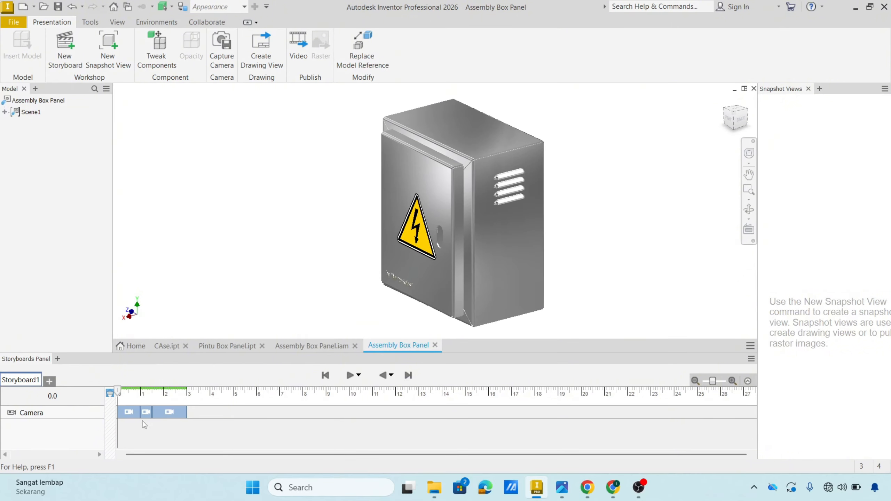
Step: Delete the middle camera action and shift the last camera action to run from 2 s to 3.5 s
left_click(146, 412)
key("Delete")
left_click_drag(178, 414, 191, 413)
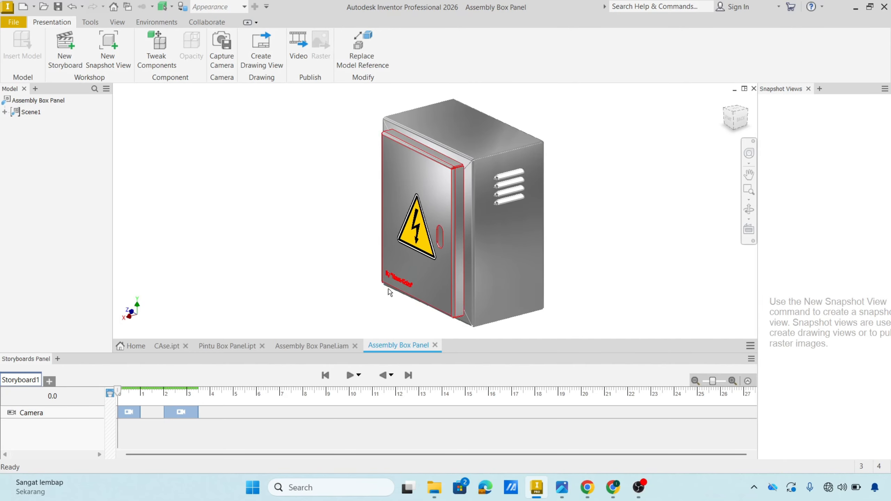
Step: Play back the retimed camera animation from the start and place the storyboard playhead at 4.5 s
left_click(351, 375)
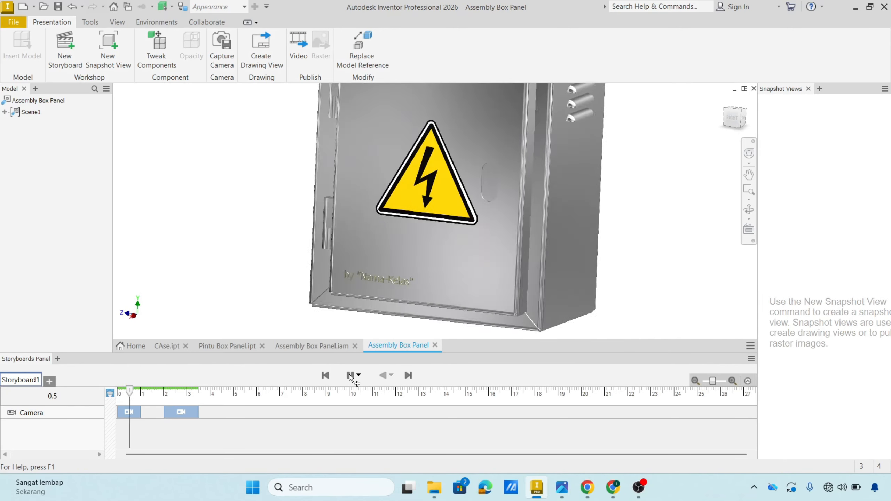
left_click(350, 375)
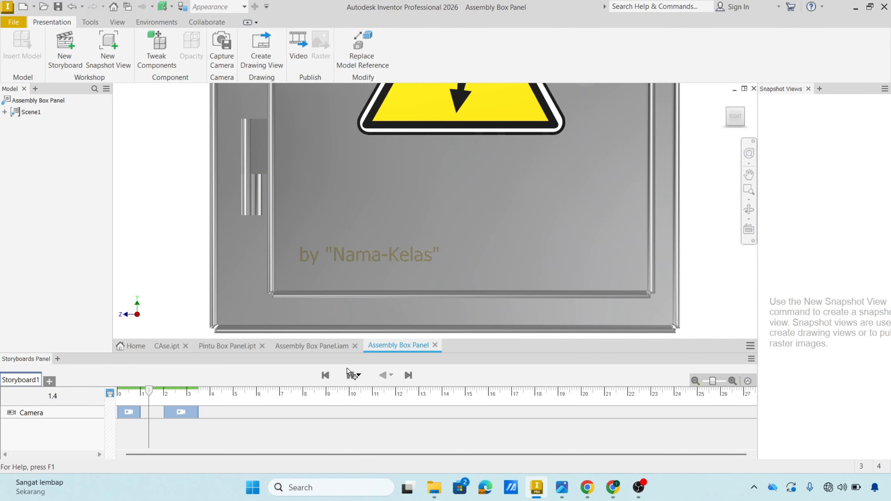
left_click(348, 371)
left_click(123, 393)
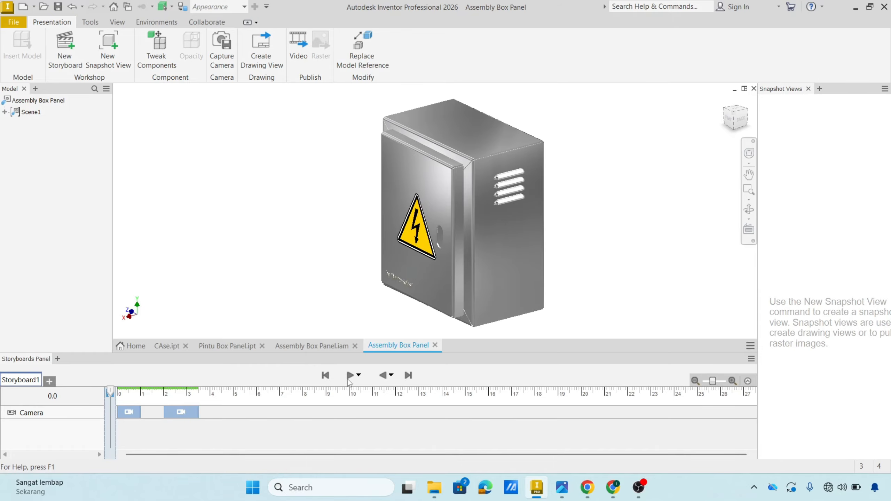
left_click(349, 379)
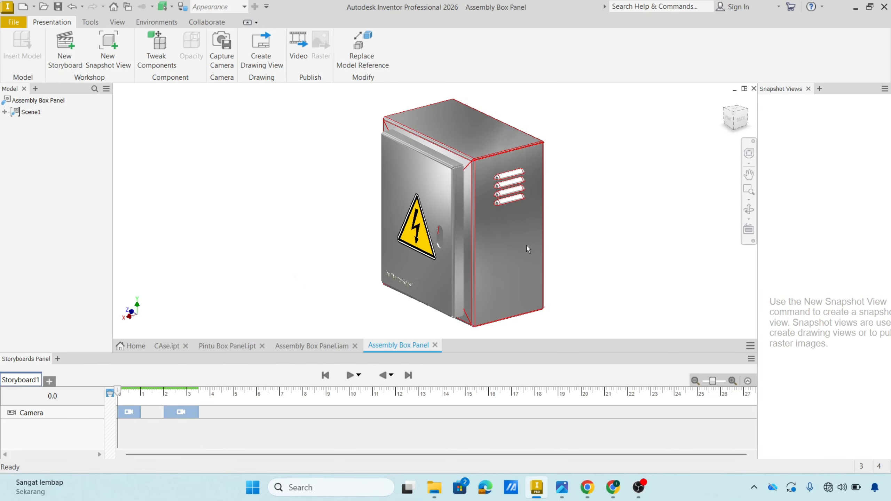
left_click_drag(123, 395, 222, 392)
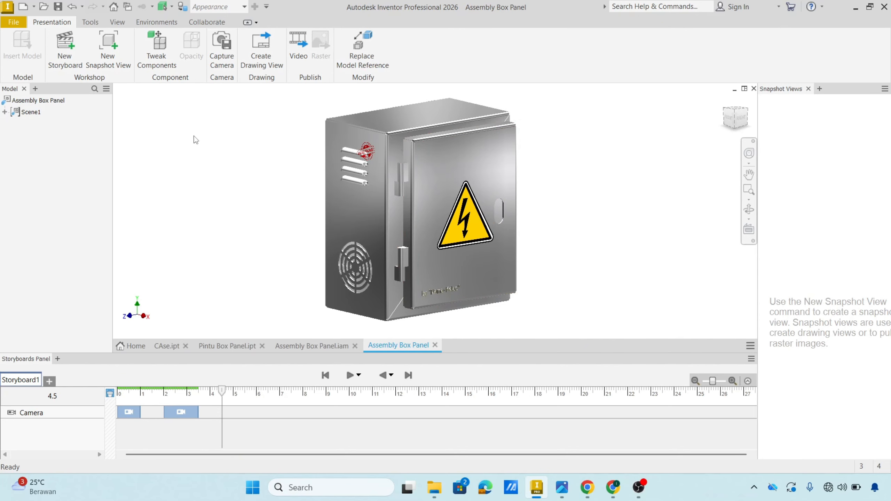
left_click(163, 49)
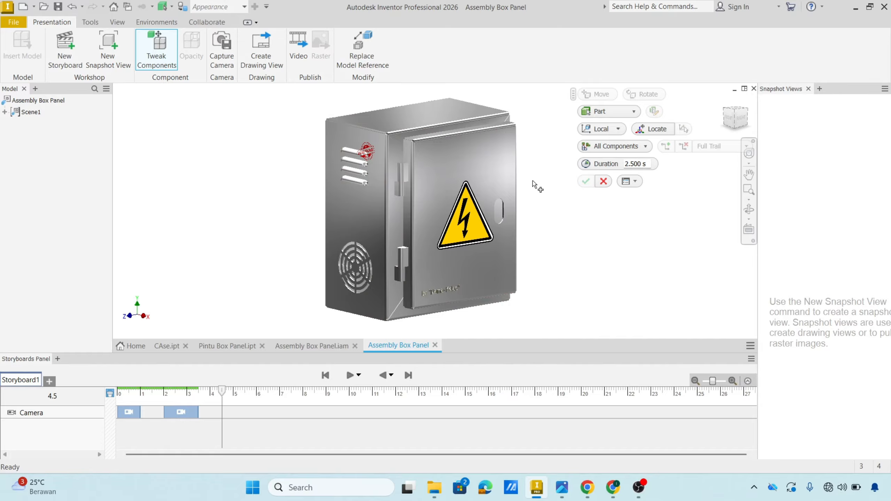
left_click(492, 172)
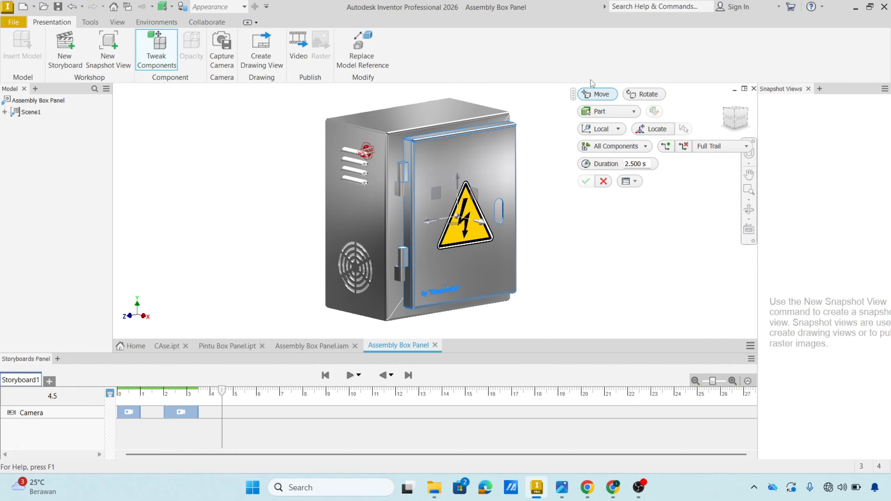
left_click(647, 94)
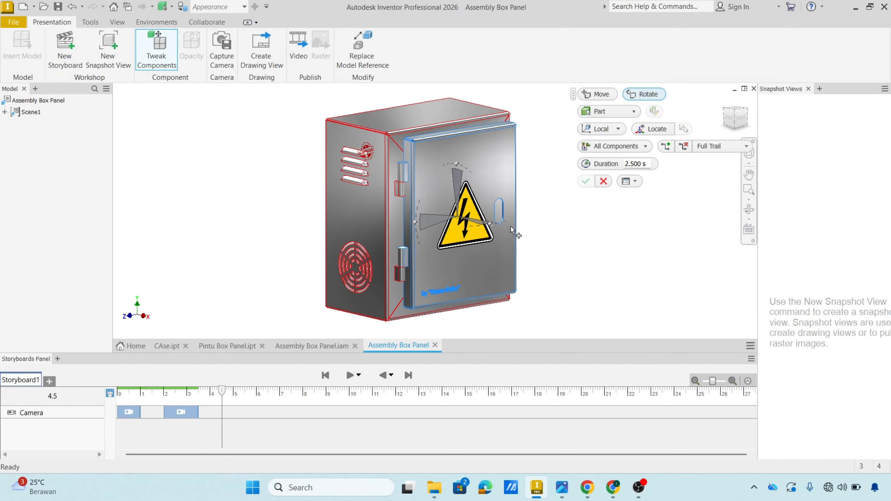
scroll(499, 199, "up", 5)
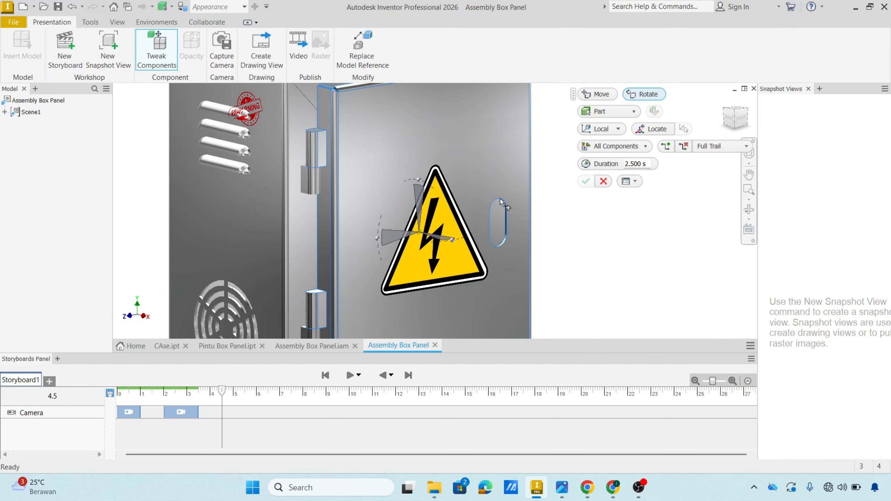
scroll(495, 213, "down", 4)
left_click_drag(492, 232, 527, 218)
left_click(531, 213)
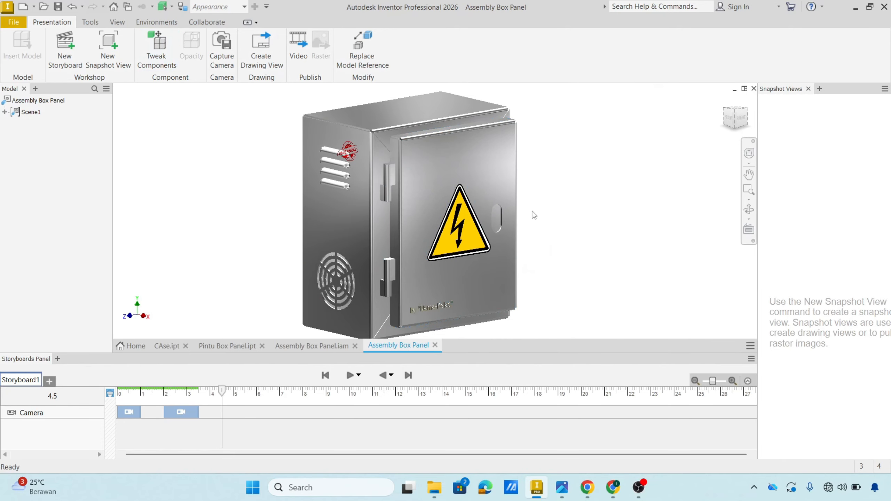
Step: Select the door for Tweak Components and relocate the manipulator to the centre of the hole atop its upper hinge
left_click(463, 164)
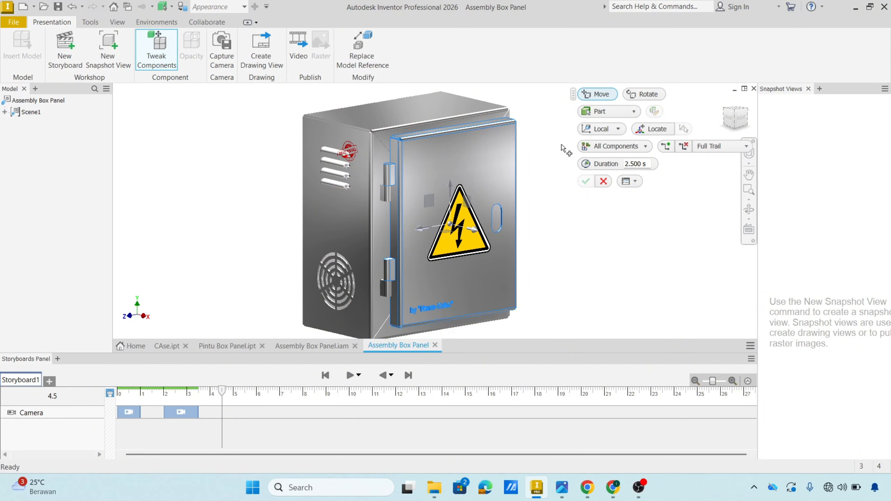
left_click(655, 131)
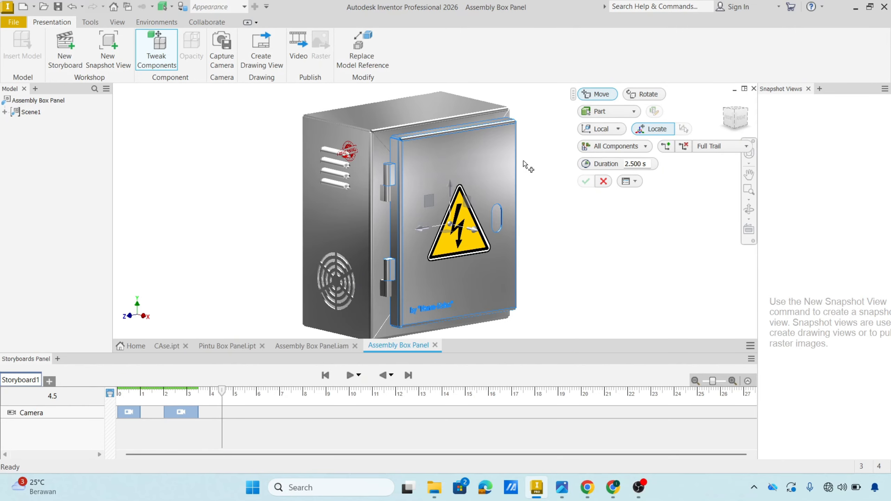
scroll(389, 162, "up", 5)
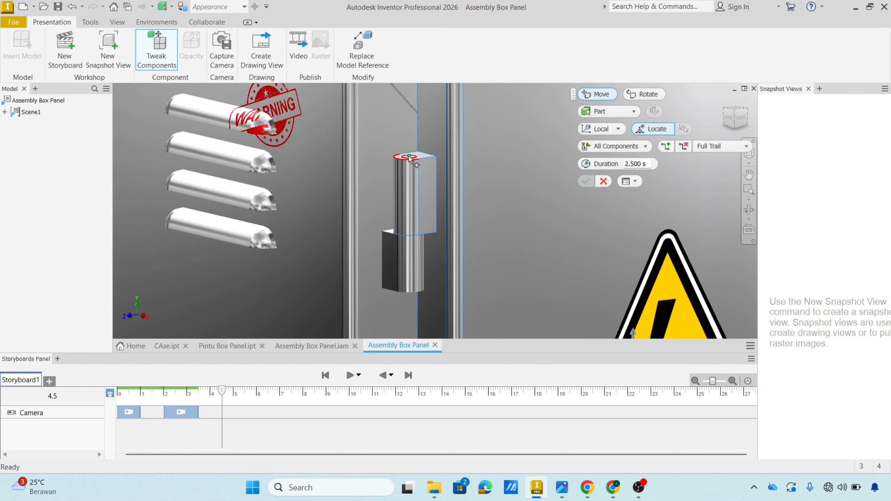
scroll(410, 156, "up", 2)
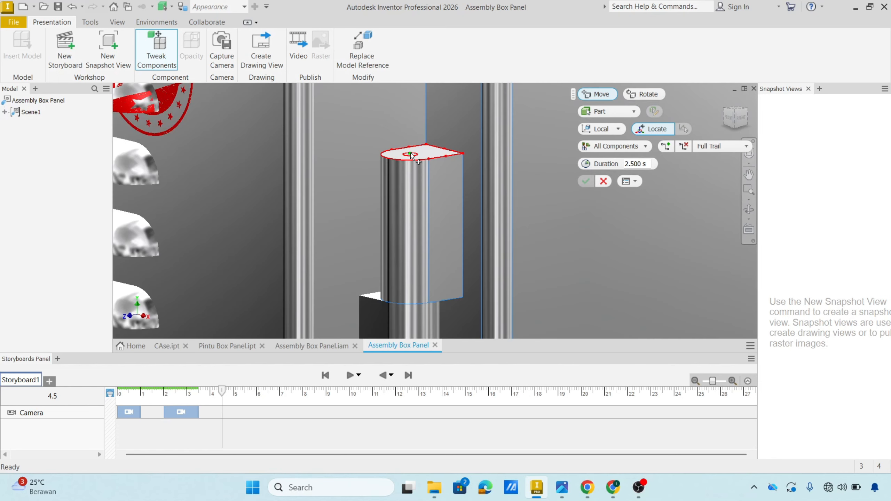
left_click(410, 155)
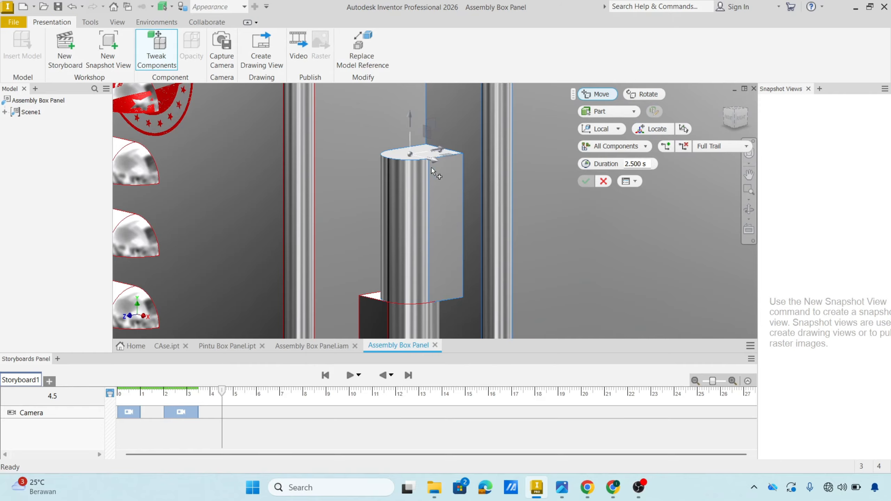
scroll(453, 178, "down", 7)
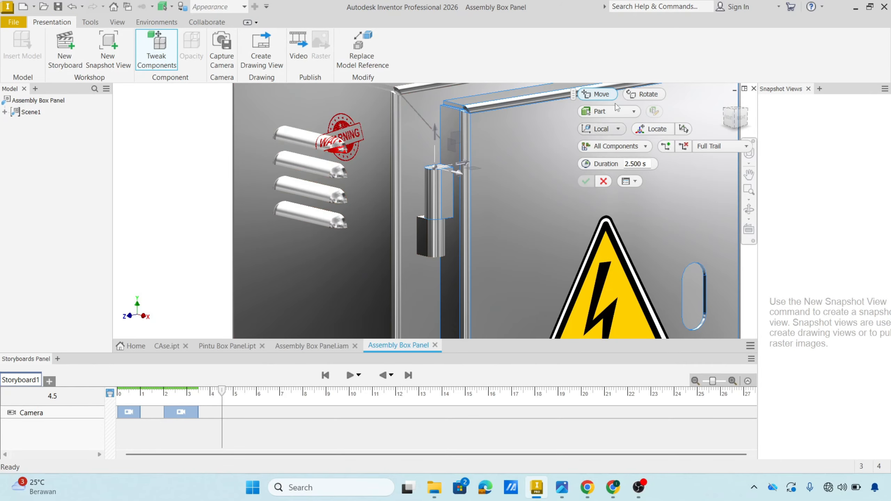
Step: Swing the door open around the hinge axis with a rotation tweak of -140 deg and a duration of 2.5 s
left_click(641, 95)
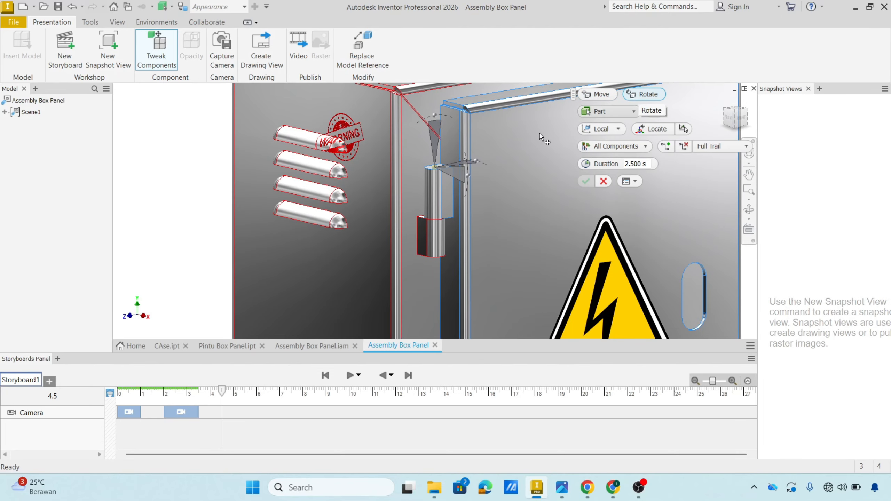
scroll(466, 182, "up", 6)
scroll(463, 178, "down", 5)
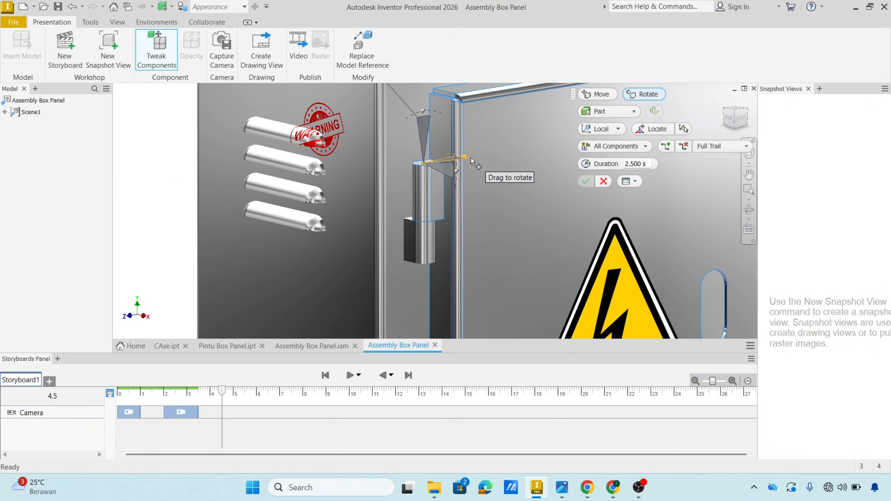
scroll(469, 162, "up", 4)
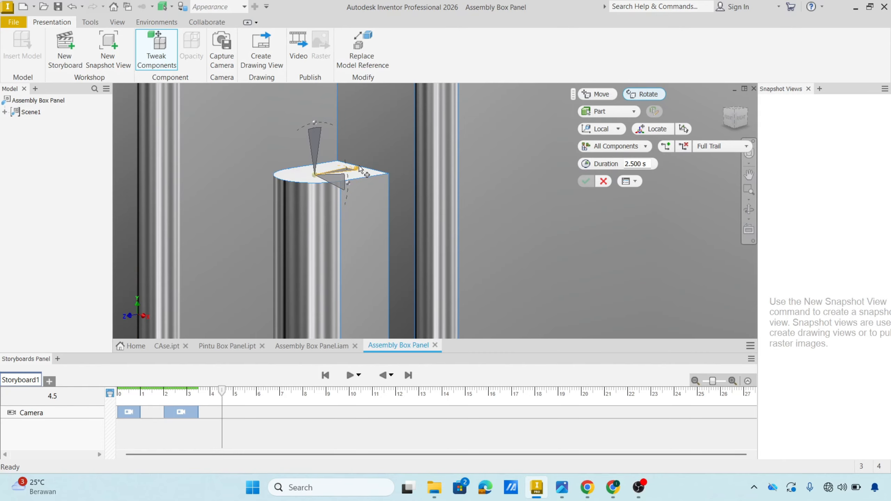
left_click_drag(361, 171, 360, 190)
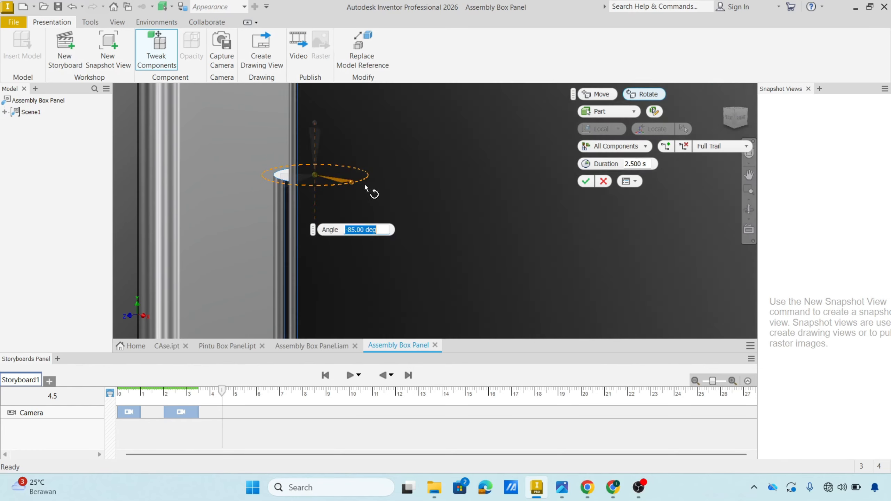
scroll(371, 183, "down", 5)
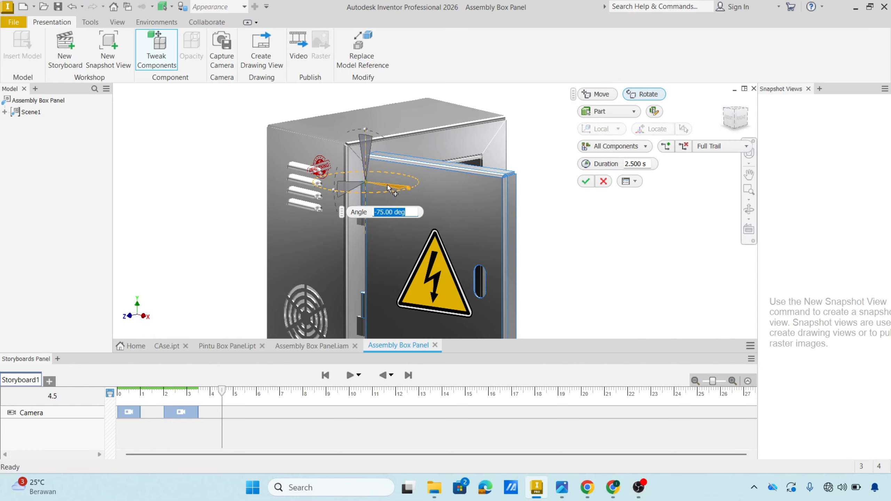
left_click_drag(398, 190, 386, 199)
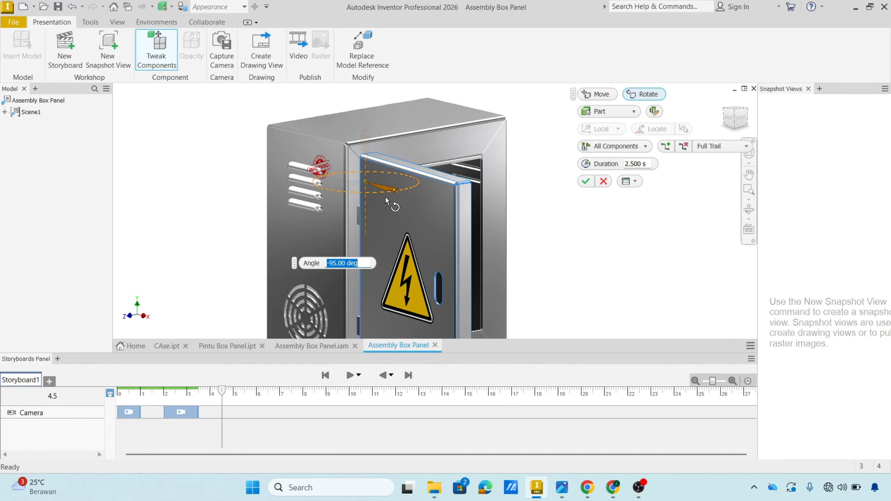
left_click_drag(381, 199, 299, 207)
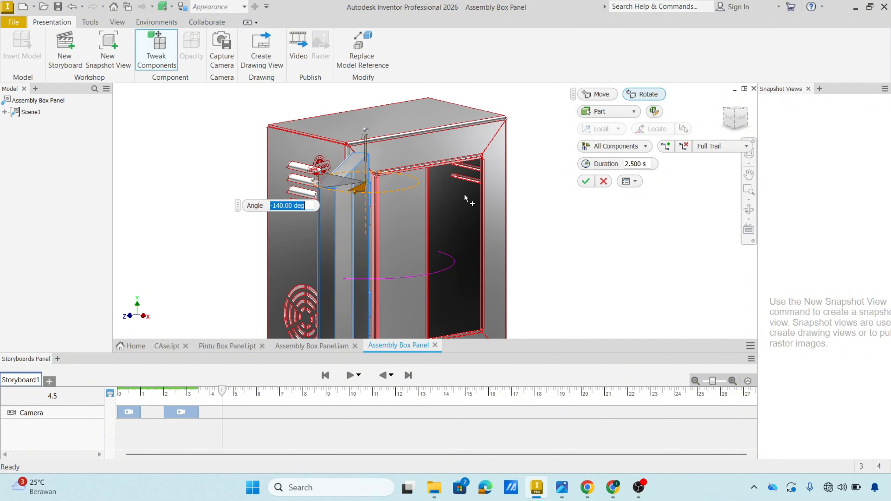
left_click(584, 183)
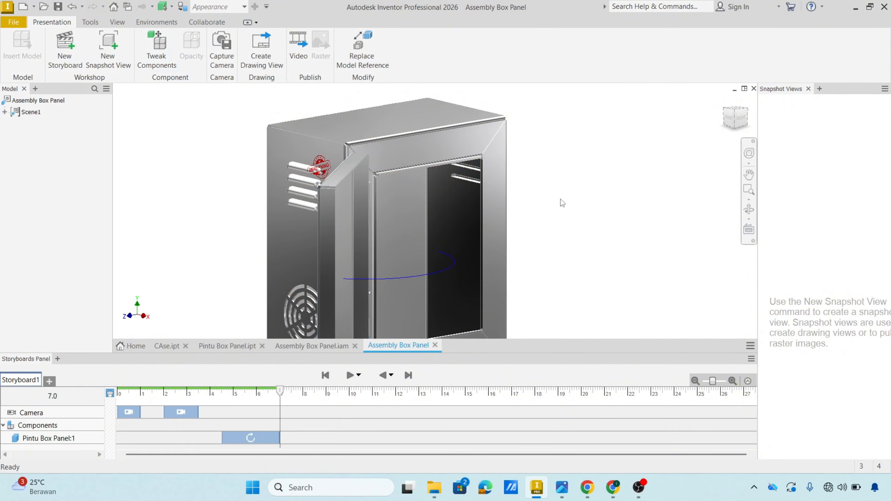
Step: Play the storyboard with the door opening from 0.0 s and move the playhead to 7 s
scroll(510, 239, "down", 3)
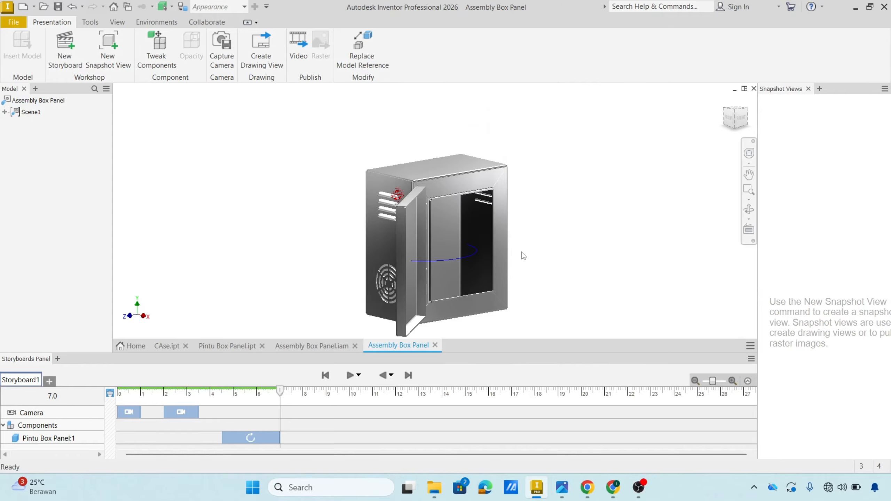
left_click_drag(280, 390, 113, 396)
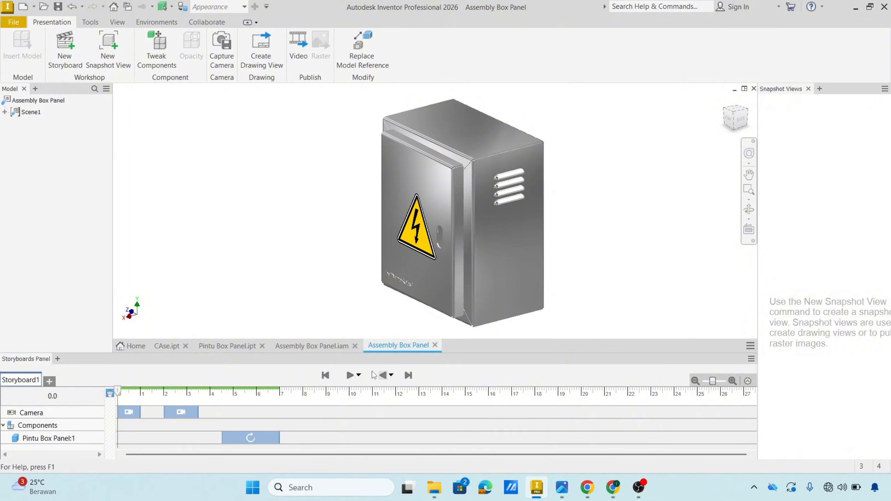
left_click(351, 376)
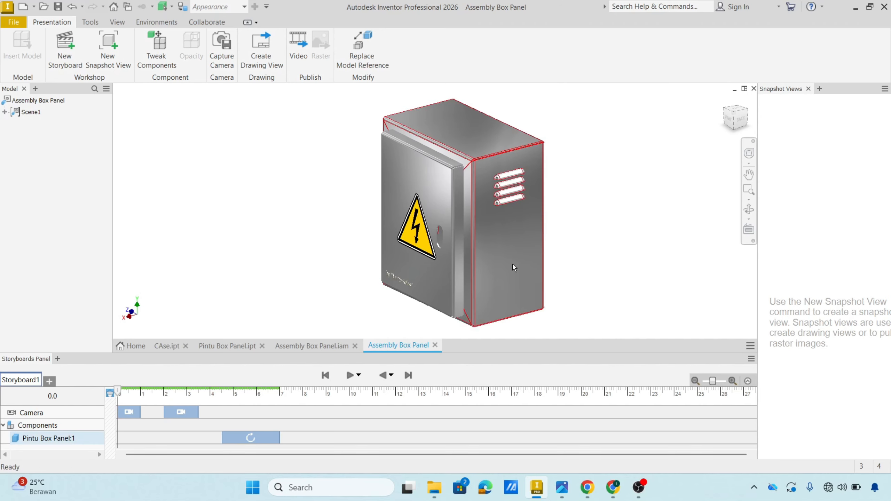
left_click_drag(118, 390, 280, 396)
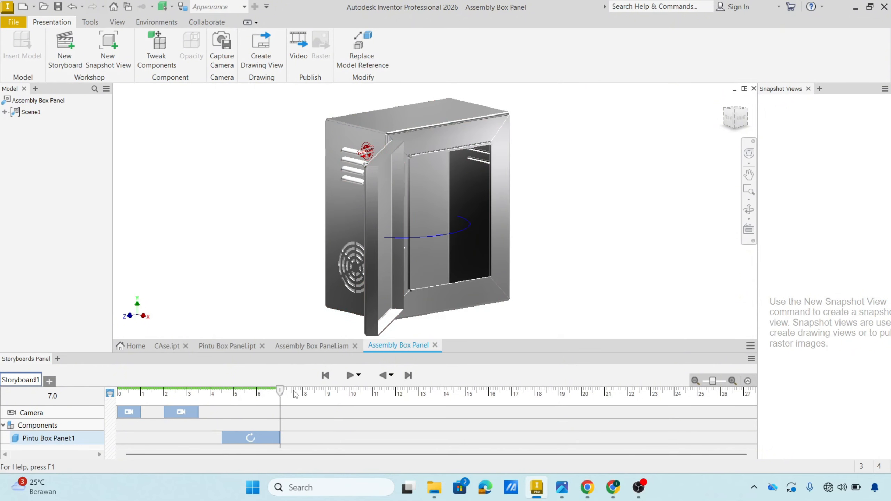
Step: Select the open door for a rotation tweak at 7 s and relocate the manipulator to the top of its upper hinge
mouse_move(283, 397)
left_click_drag(283, 394, 280, 393)
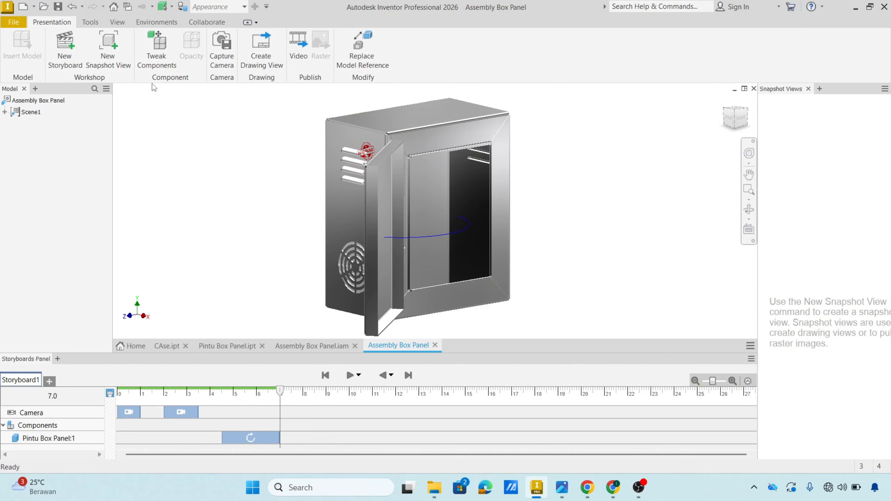
left_click(156, 49)
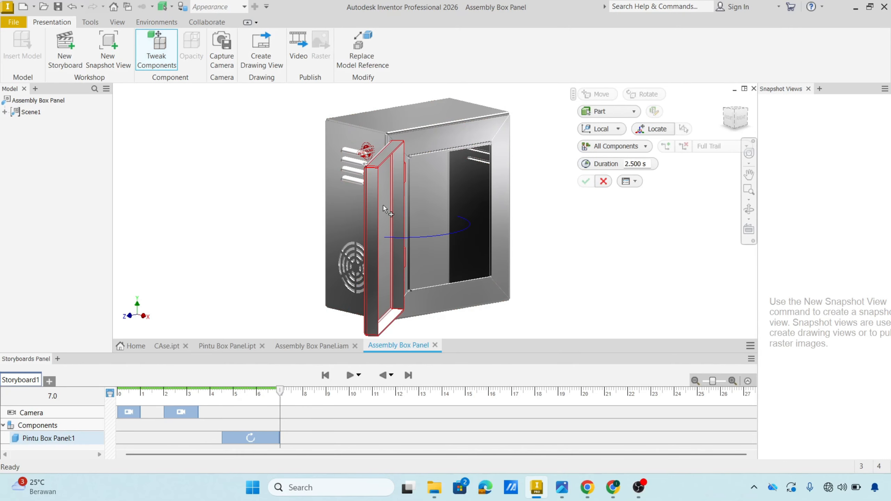
left_click(377, 219)
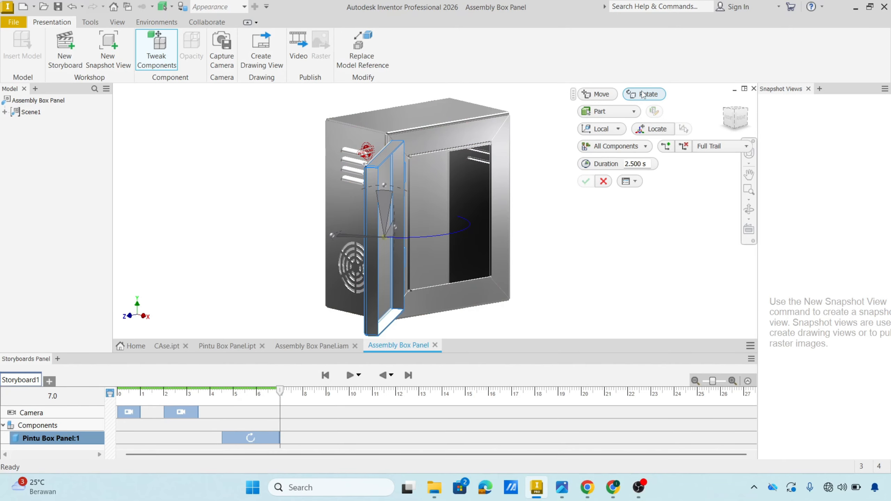
left_click(648, 129)
middle_click_drag(442, 205, 391, 182, "shift")
scroll(400, 171, "up", 5)
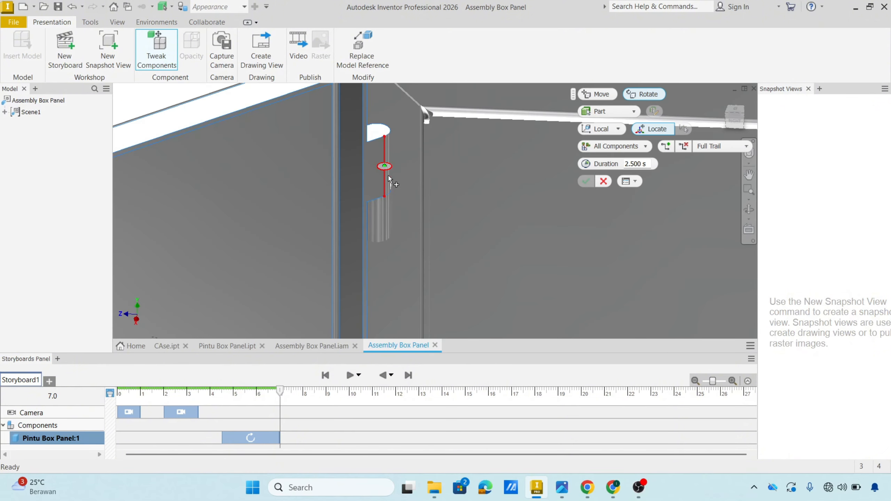
left_click(377, 132)
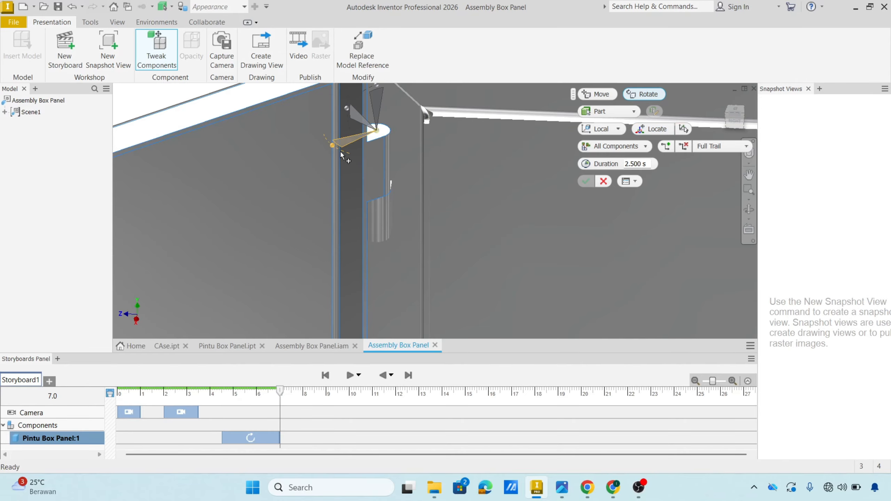
Step: Swing the door closed around the hinge axis with a rotation tweak of 140 deg and a duration of 2.5 s
left_click_drag(341, 153, 492, 148)
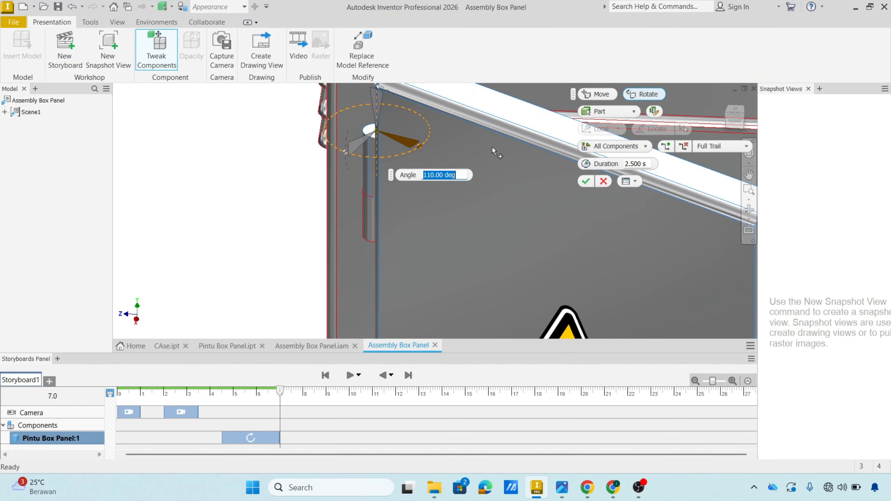
type("140")
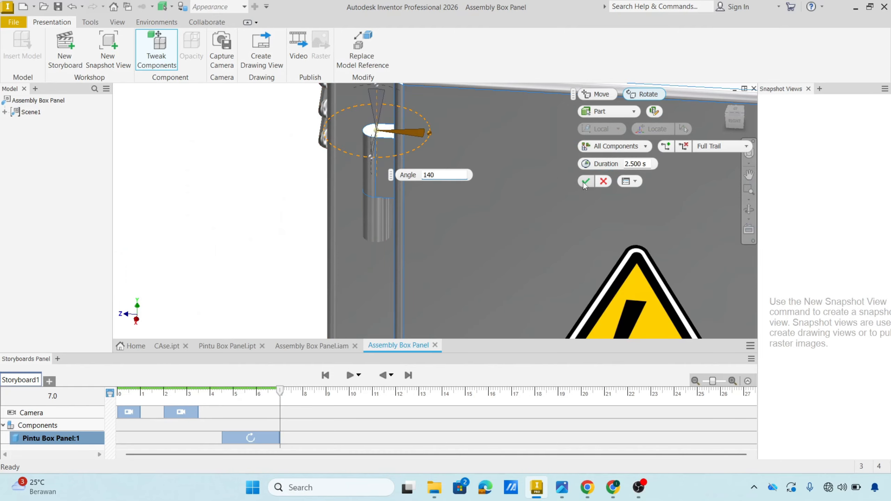
left_click(585, 181)
scroll(553, 204, "down", 5)
scroll(559, 217, "up", 2)
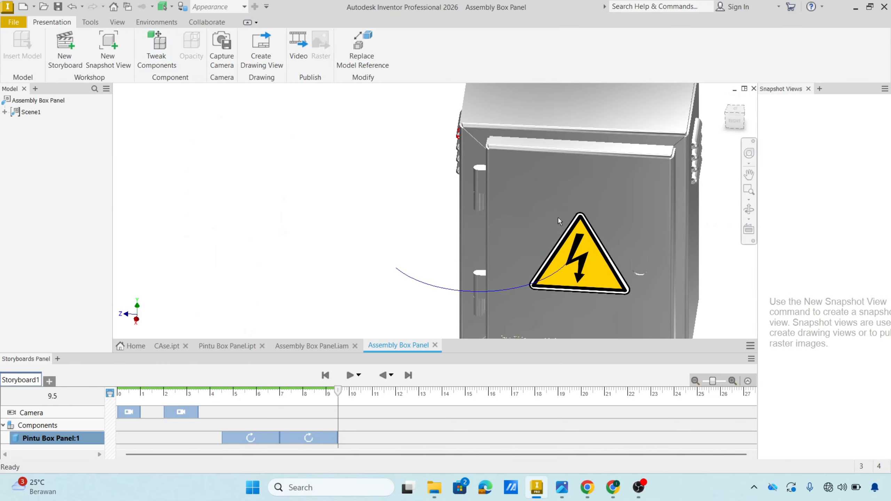
middle_click_drag(569, 225, 552, 234, "shift")
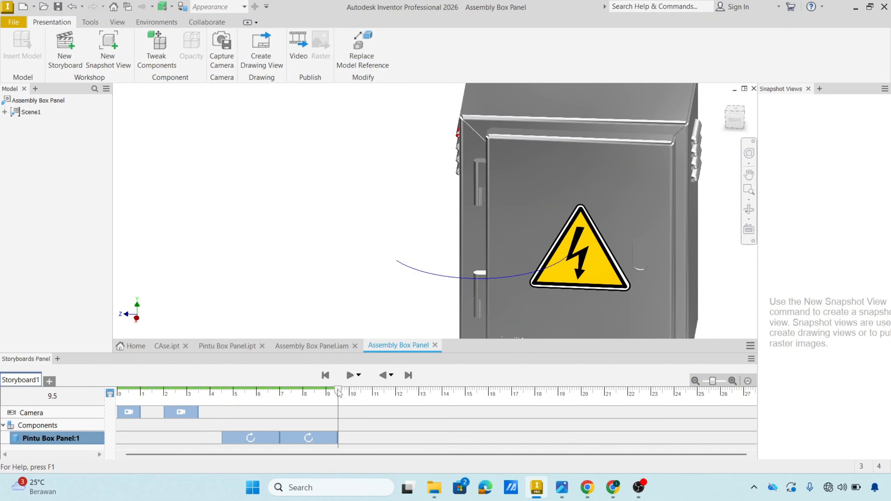
Step: Play back the door opening and closing on the storyboard from about 4.1 s and again from about 5.5 s
left_click_drag(338, 393, 212, 410)
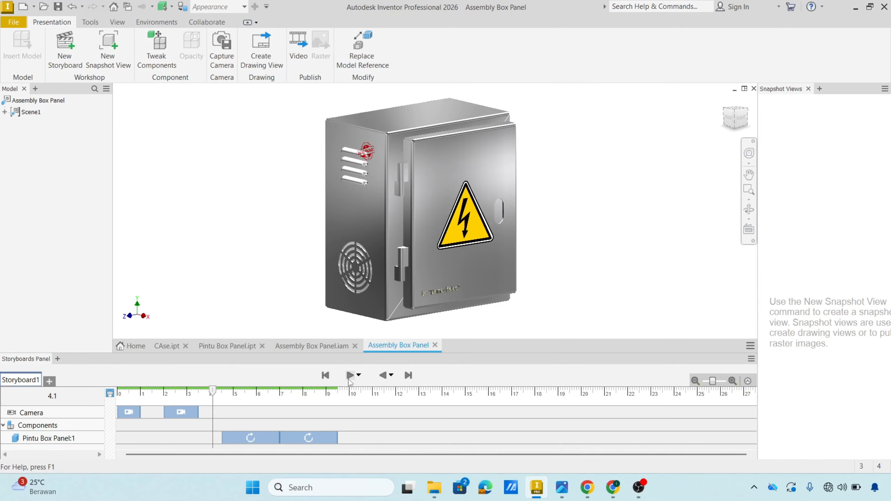
left_click(350, 378)
left_click_drag(213, 390, 246, 390)
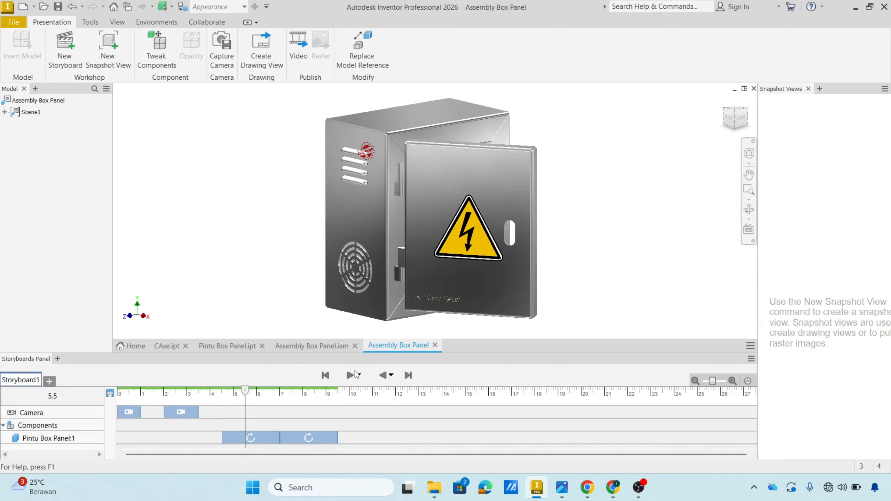
left_click(351, 375)
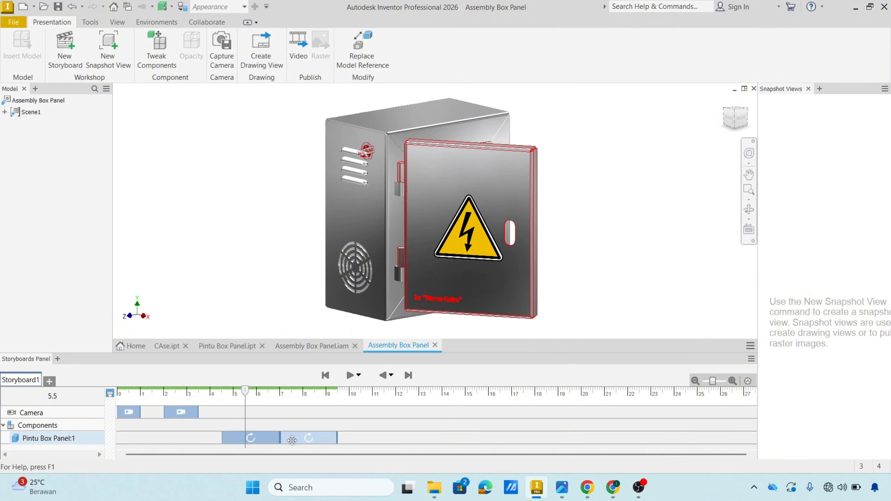
Step: Shift the door-closing tweak on the timeline to run from 7.5 s to 10 s and play the whole storyboard from 0.0 s
left_click_drag(293, 439, 305, 439)
left_click(350, 375)
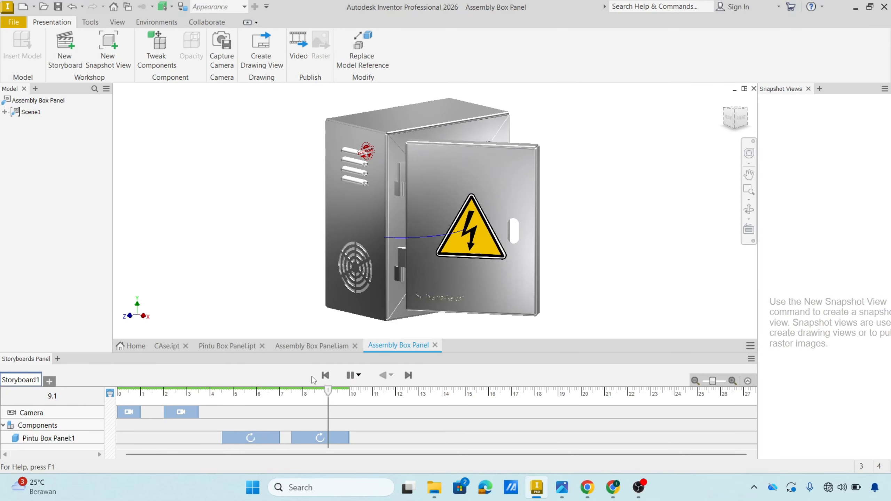
left_click_drag(251, 396, 117, 400)
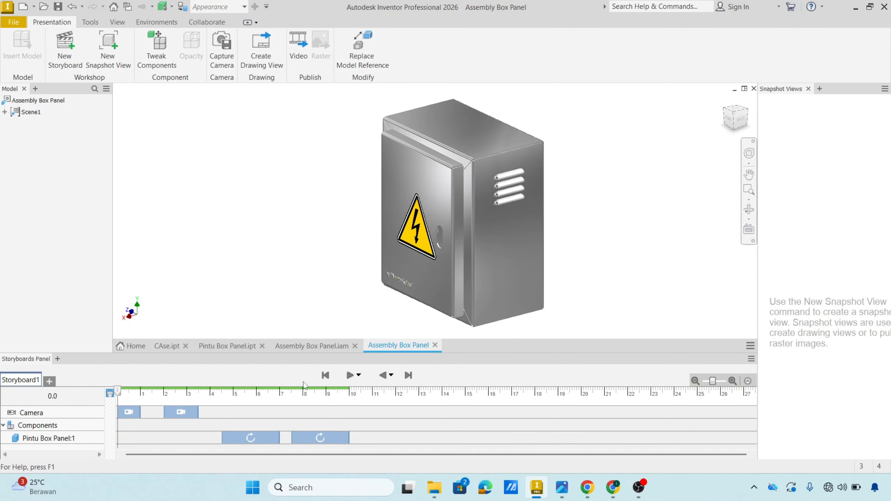
left_click(350, 375)
Step: Set up Publish to Video for all storyboards with a video resolution of 1280 x 1024 (4:3)
left_click(297, 52)
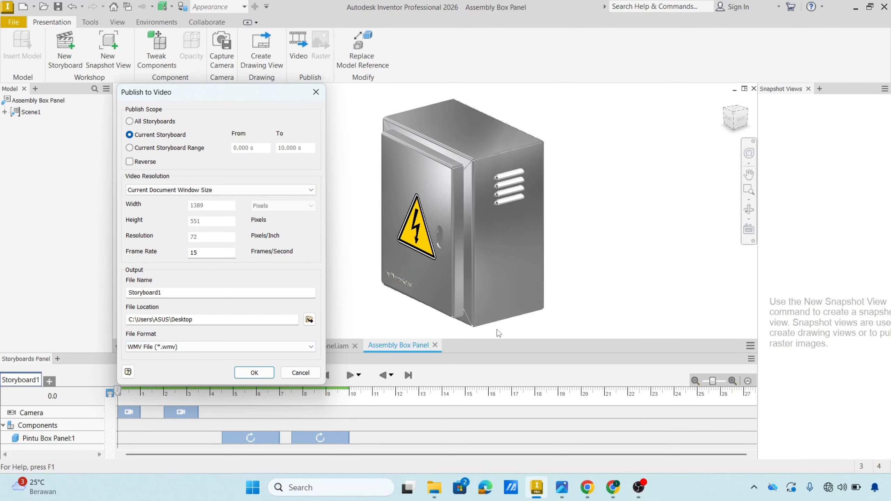
left_click(157, 121)
left_click(170, 191)
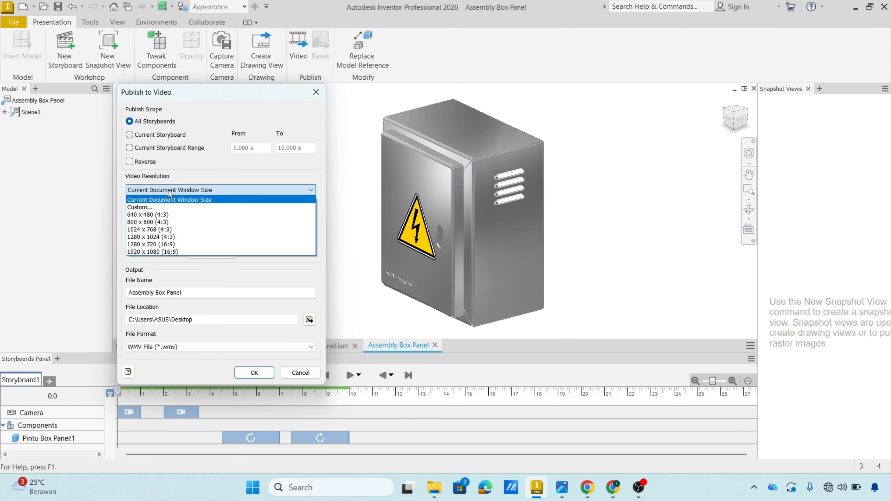
left_click(179, 237)
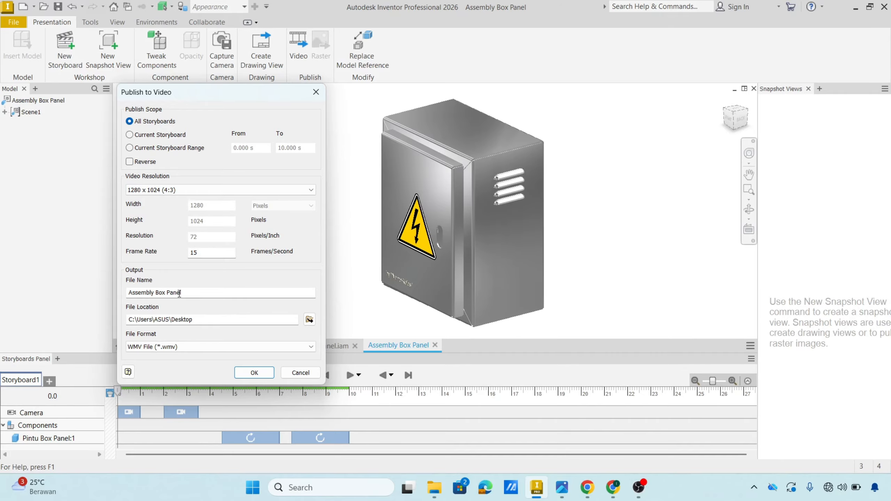
Step: Name the output video file Animasi Box Panel
left_click_drag(190, 295, 111, 294)
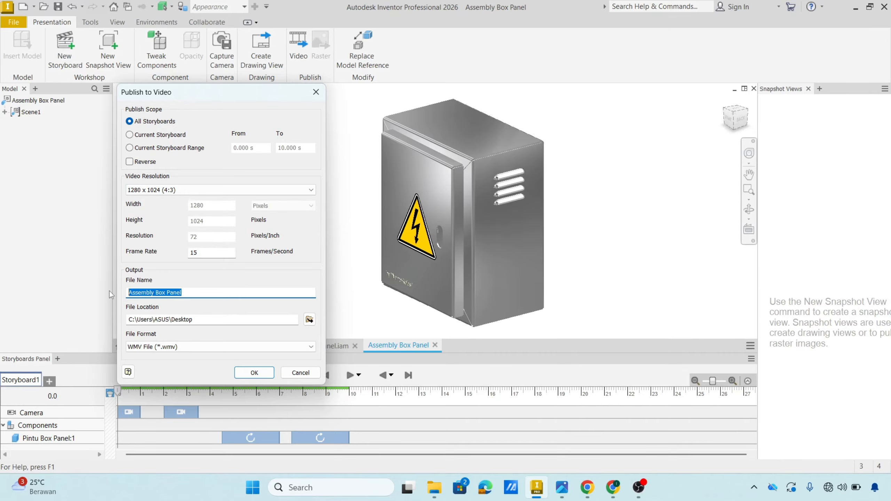
left_click(129, 292)
type("Ani")
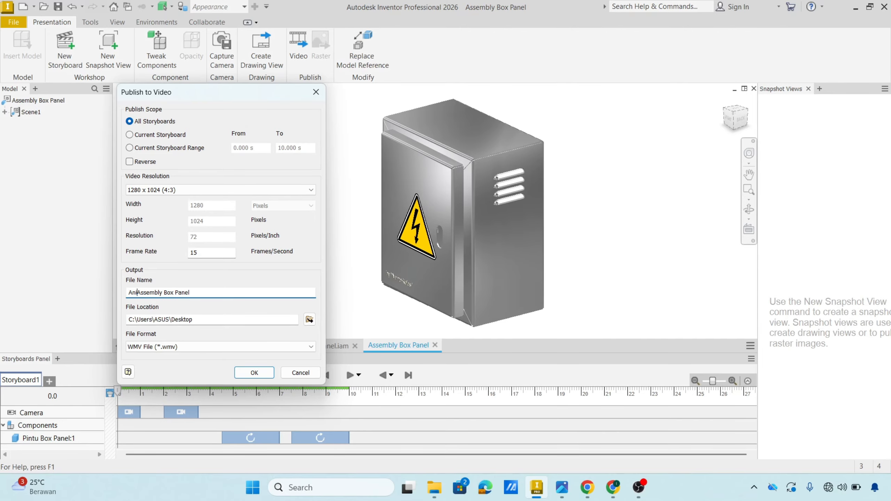
type("masi")
key("BackSpace")
key("BackSpace")
key("BackSpace")
key("BackSpace")
key("BackSpace")
key("BackSpace")
key("BackSpace")
key("BackSpace")
key("BackSpace")
Step: Keep the Desktop as the output location, set the file format to AVI File (*.avi) and accept the publish settings
left_click(309, 319)
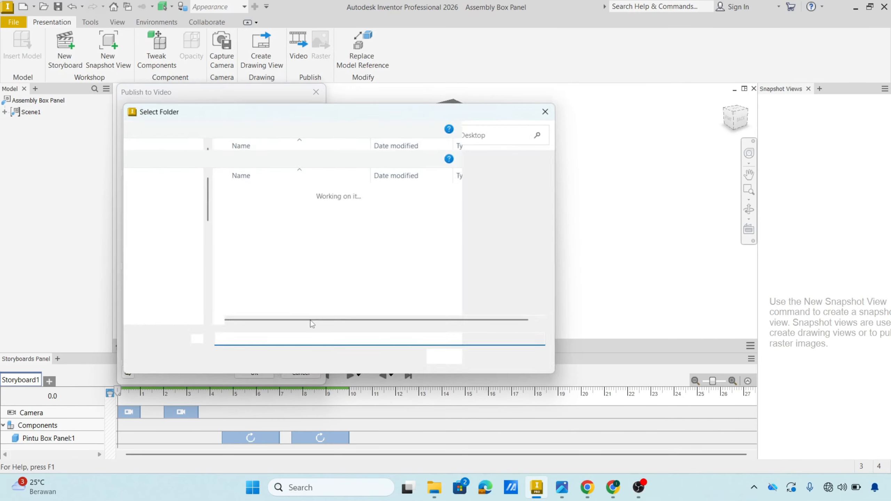
left_click(517, 359)
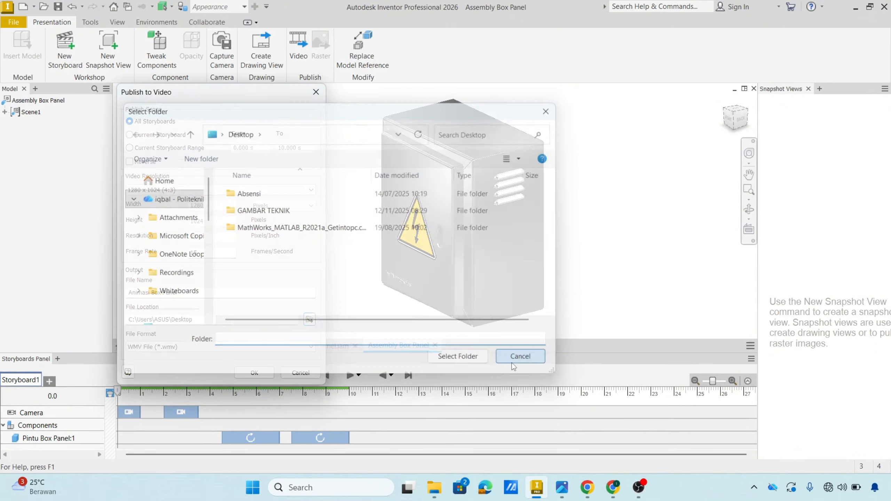
left_click(220, 347)
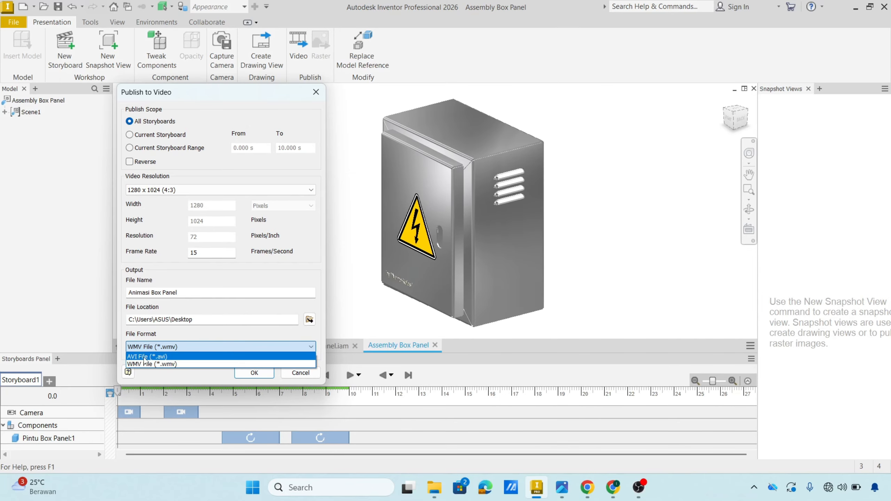
left_click(211, 357)
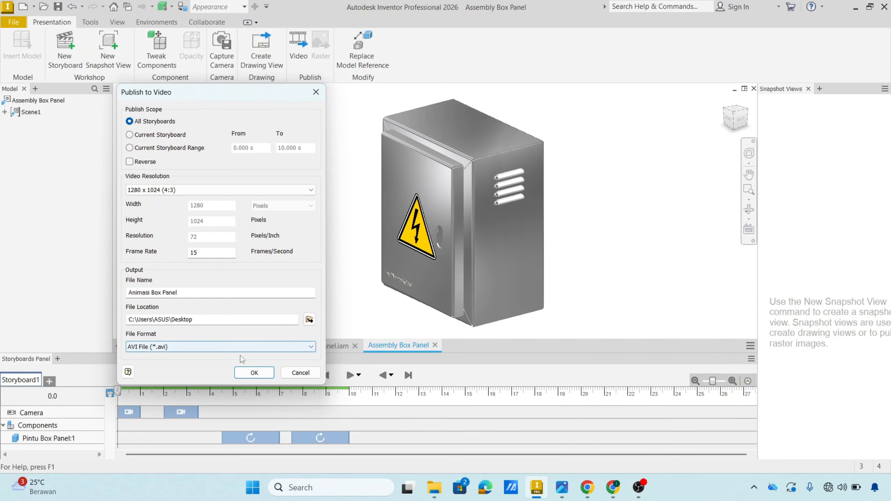
left_click(253, 372)
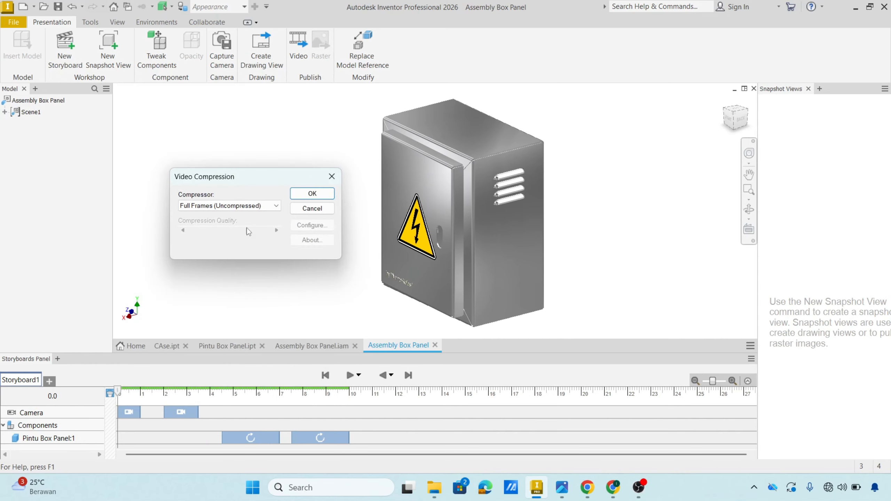
Step: Publish the video with the Full Frames (Uncompressed) compressor
left_click(266, 209)
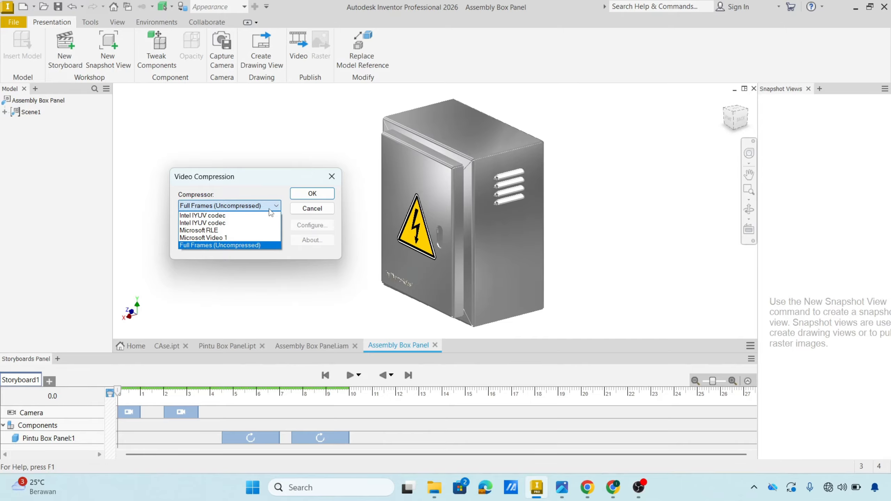
left_click(269, 210)
left_click(281, 209)
left_click(302, 197)
left_click(302, 197)
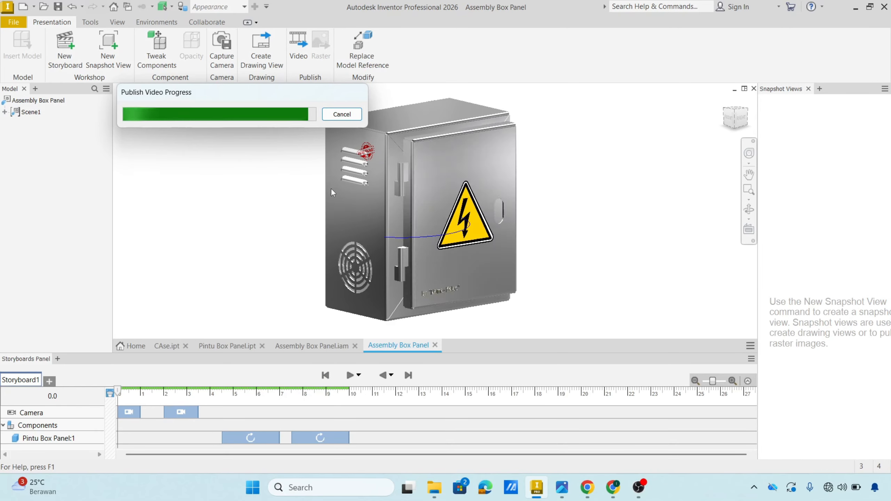
left_click(536, 285)
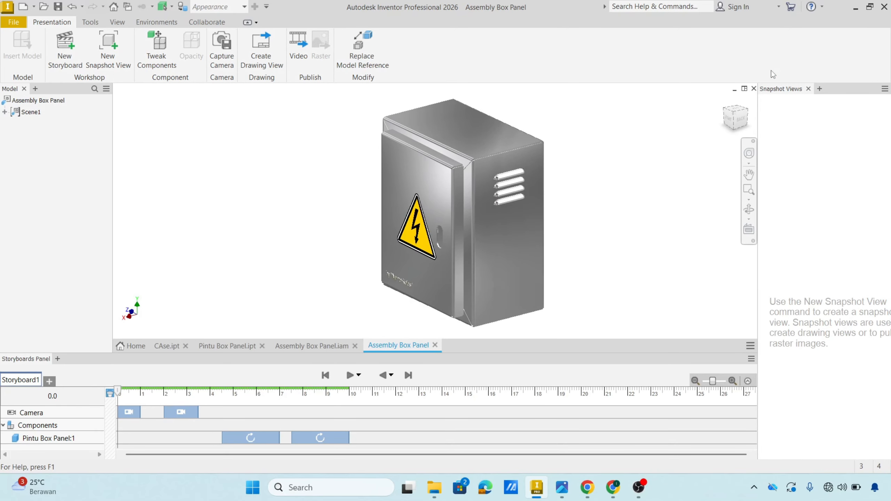
Step: Switch to the desktop, check the properties of Animasi Box Panel.avi and play the video in Media Player
left_click(855, 7)
left_click(828, 5)
left_click(825, 6)
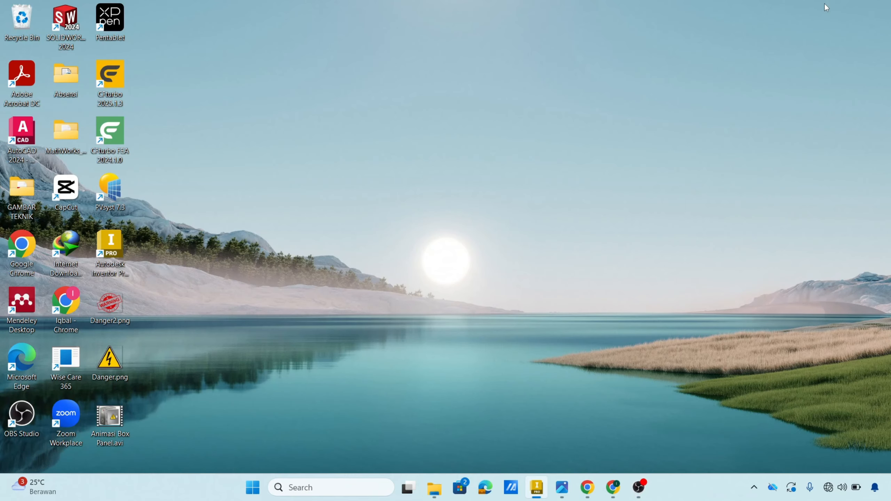
right_click(117, 420)
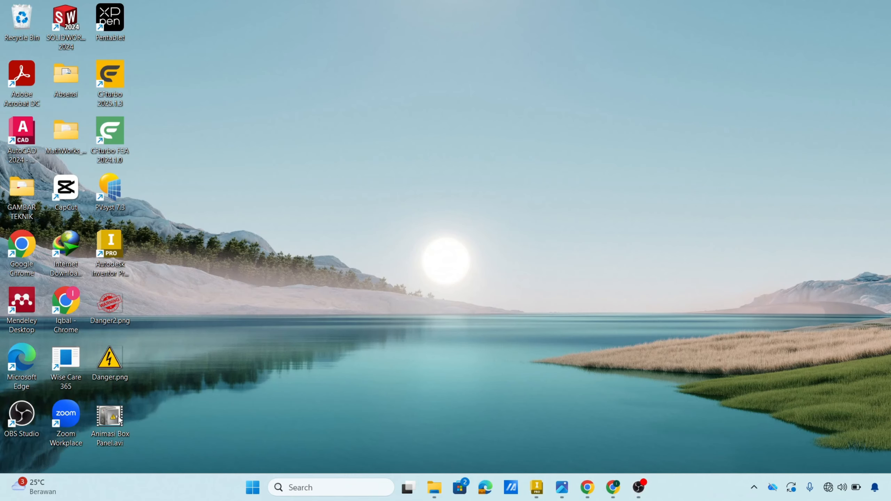
left_click(164, 299)
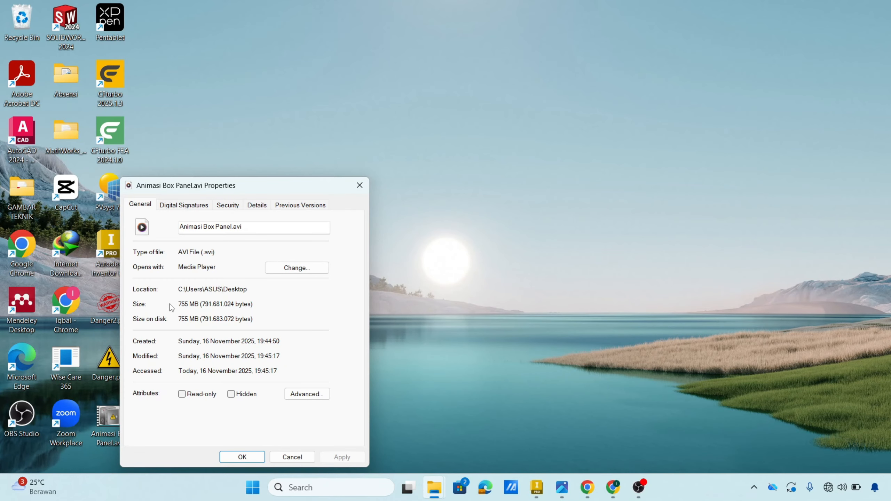
left_click(290, 456)
double_click(123, 407)
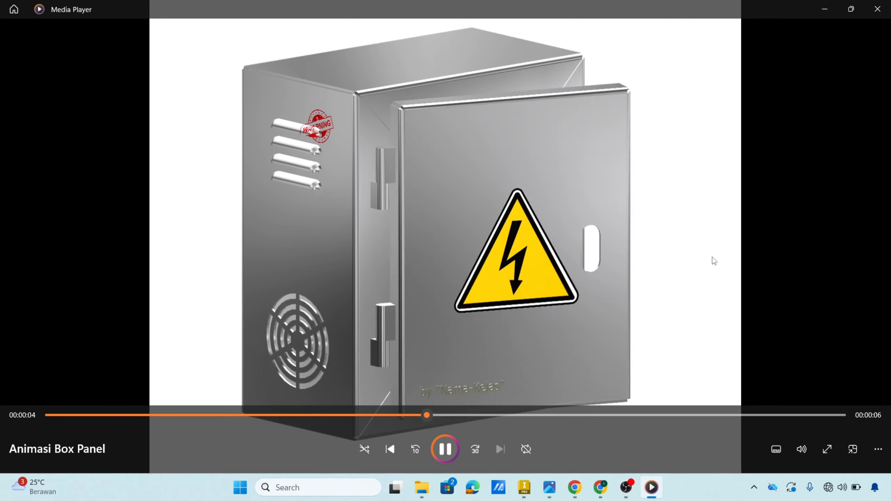
left_click(878, 9)
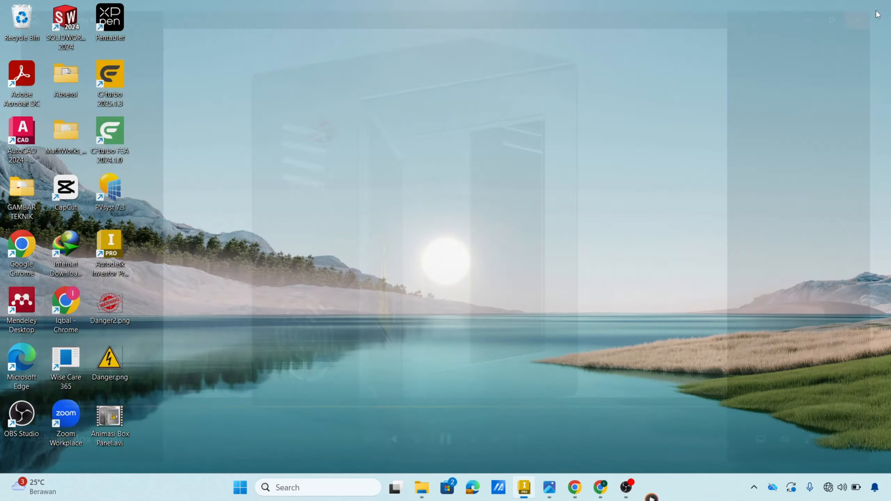
Step: Permanently delete Animasi Box Panel.avi from the desktop
key("shift+Delete")
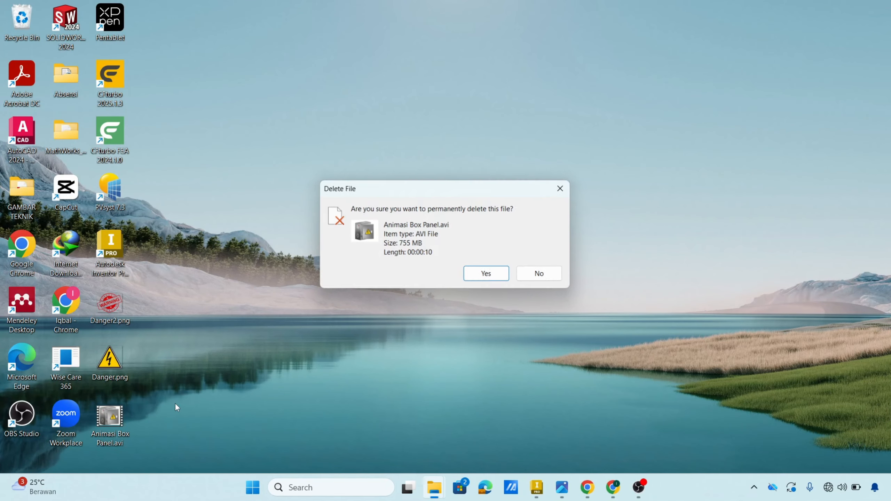
key("Return")
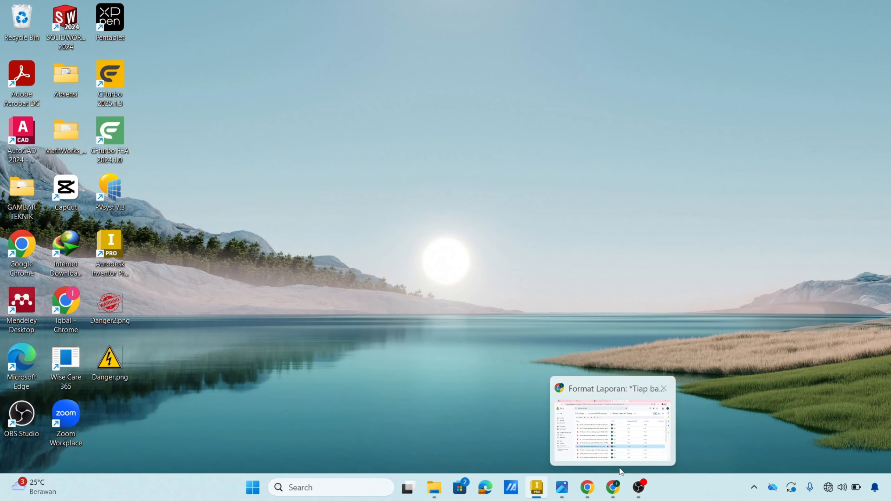
left_click(633, 489)
left_click(633, 488)
mouse_move(536, 488)
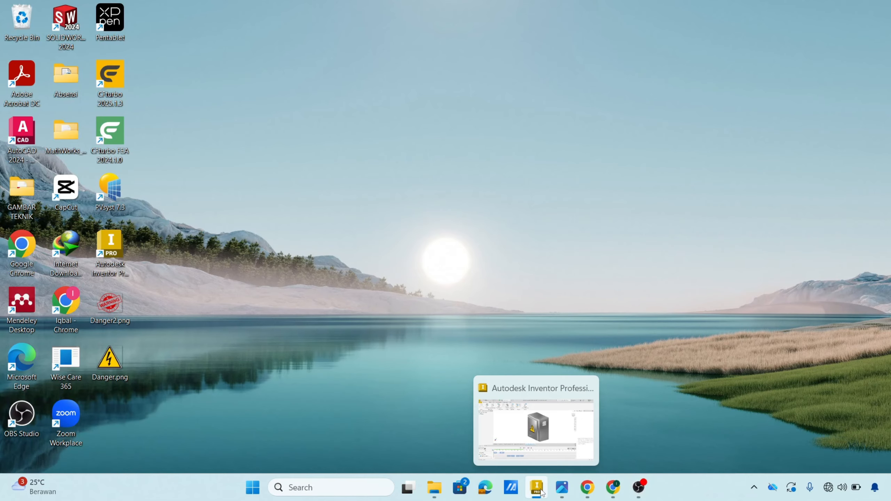
Step: Return to Inventor and publish the current storyboard as a WMV video named Storyboard1 at 1024 x 768 (4:3) resolution
left_click(539, 447)
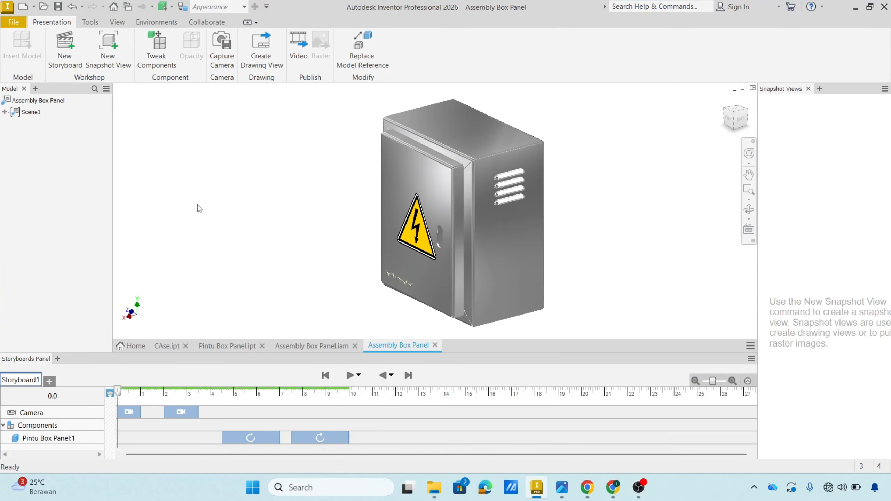
left_click(294, 50)
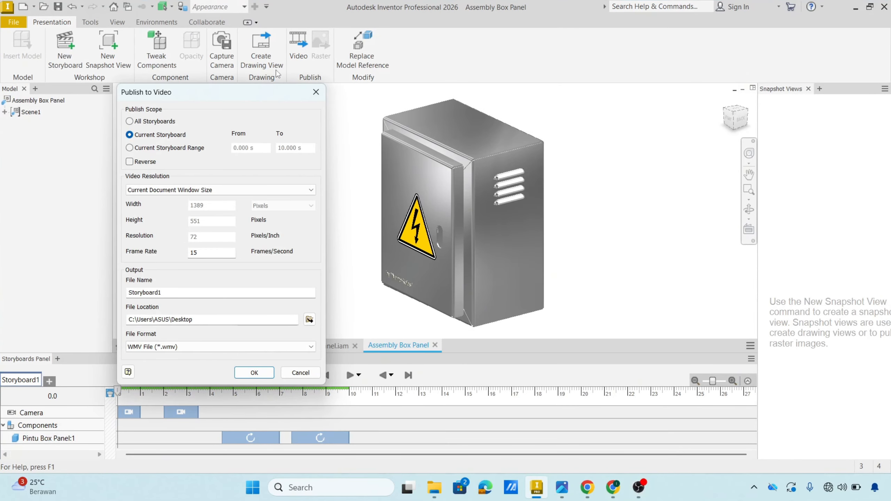
left_click(201, 192)
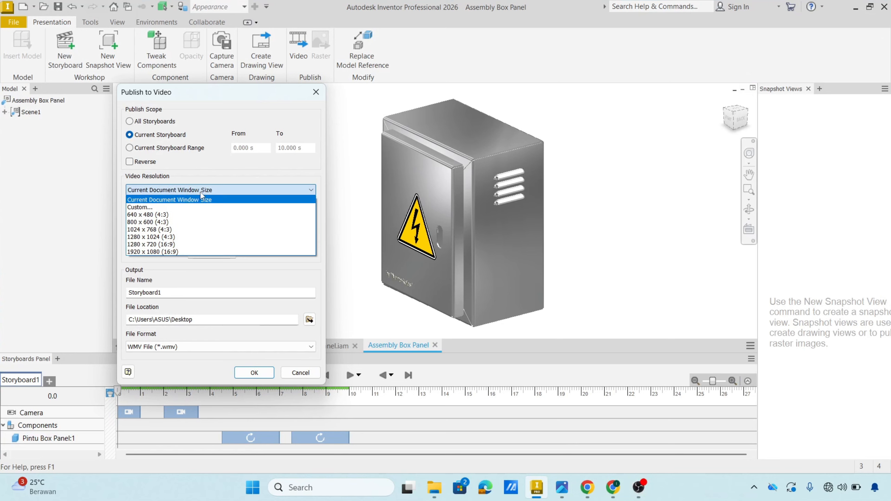
left_click(187, 229)
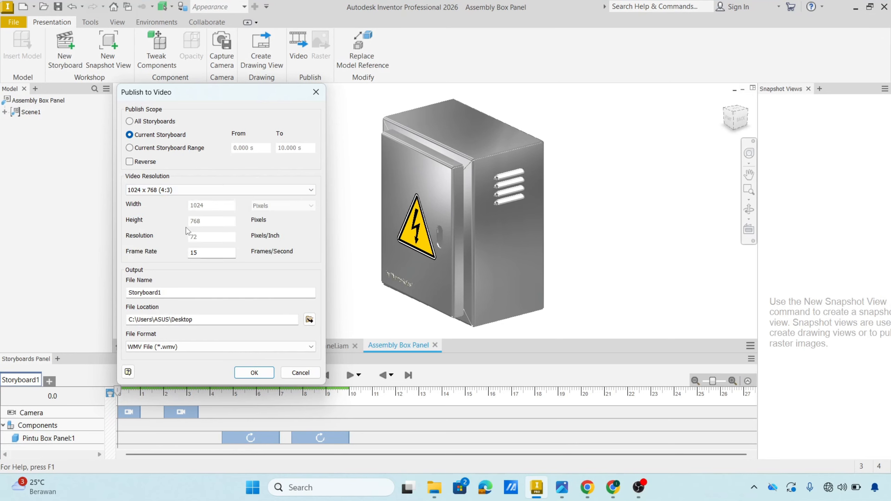
left_click(255, 372)
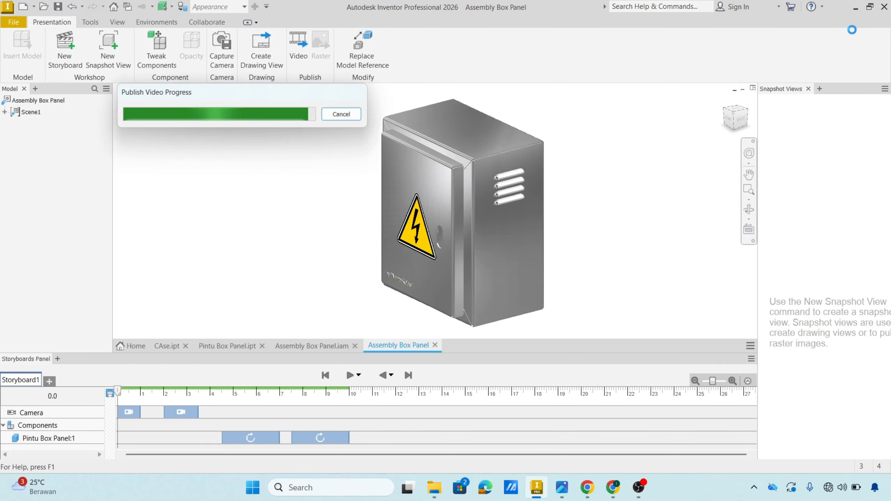
left_click(531, 285)
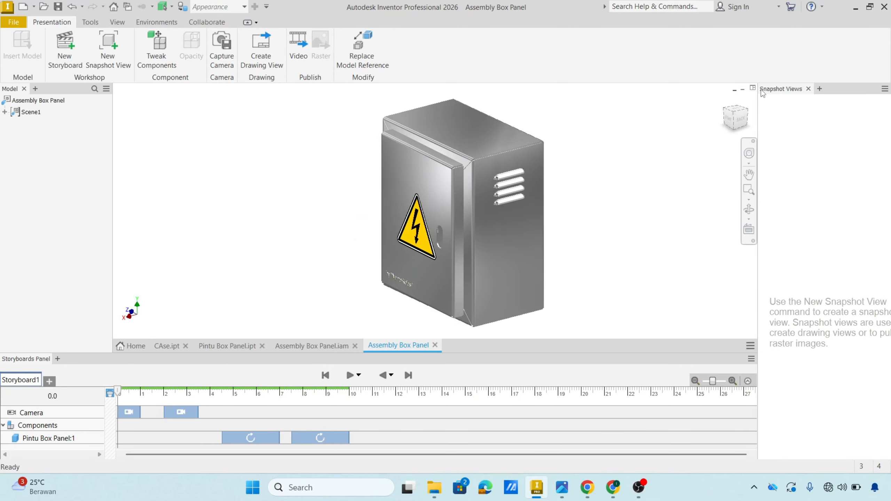
Step: Switch to the desktop and check the file properties of Storyboard1.wmv
left_click(855, 7)
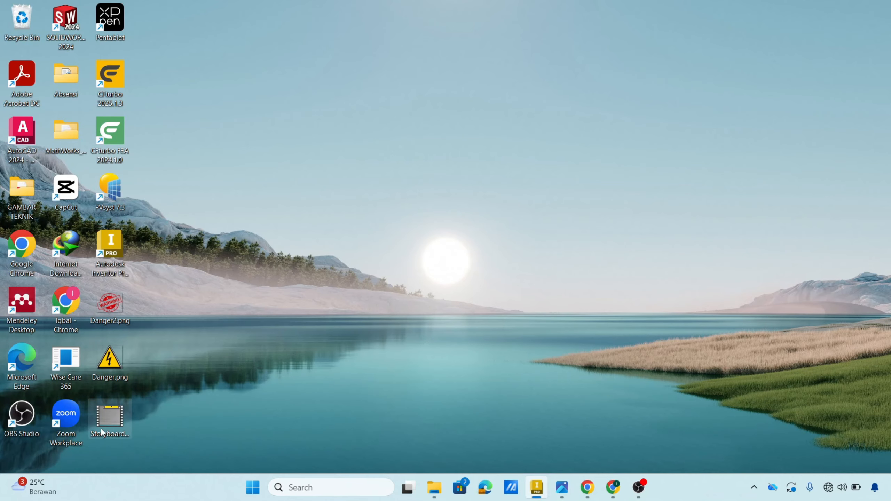
right_click(102, 432)
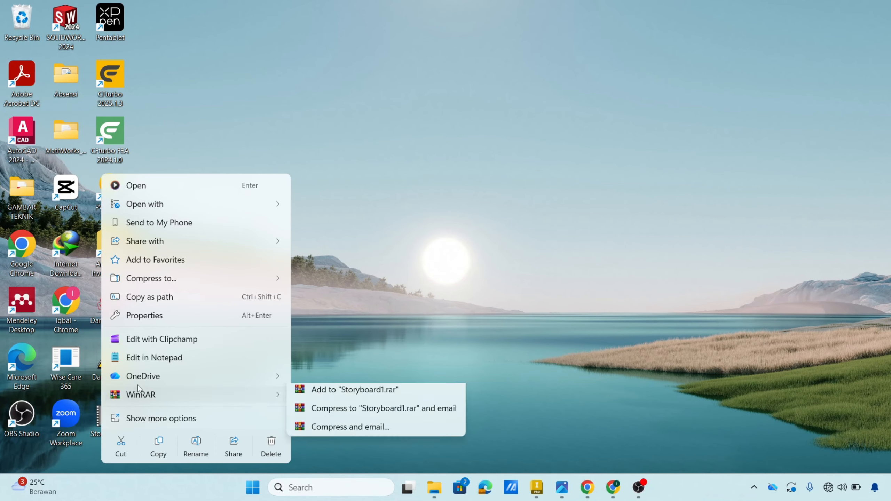
left_click(155, 319)
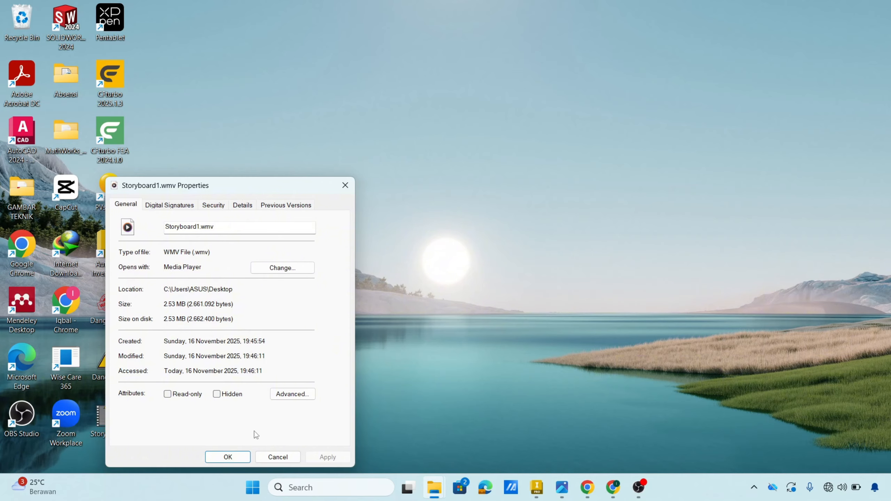
left_click(270, 456)
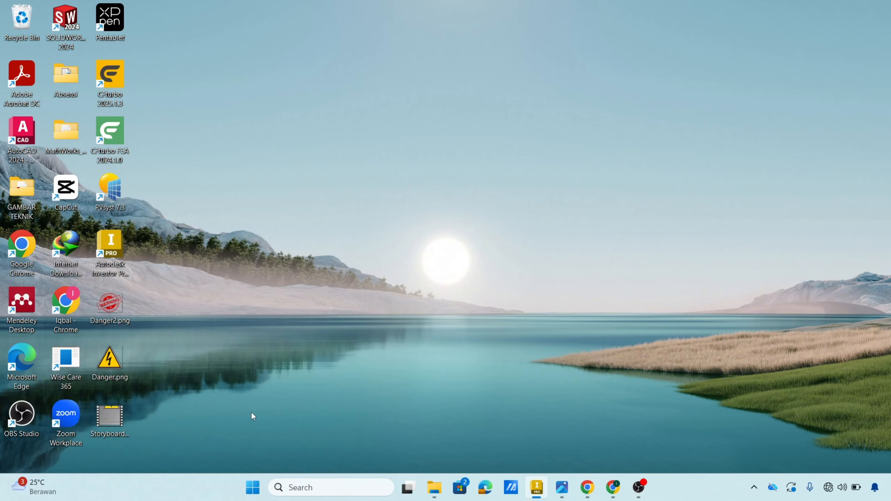
Step: Play Storyboard1.wmv in Media Player and replay it from the beginning
double_click(120, 419)
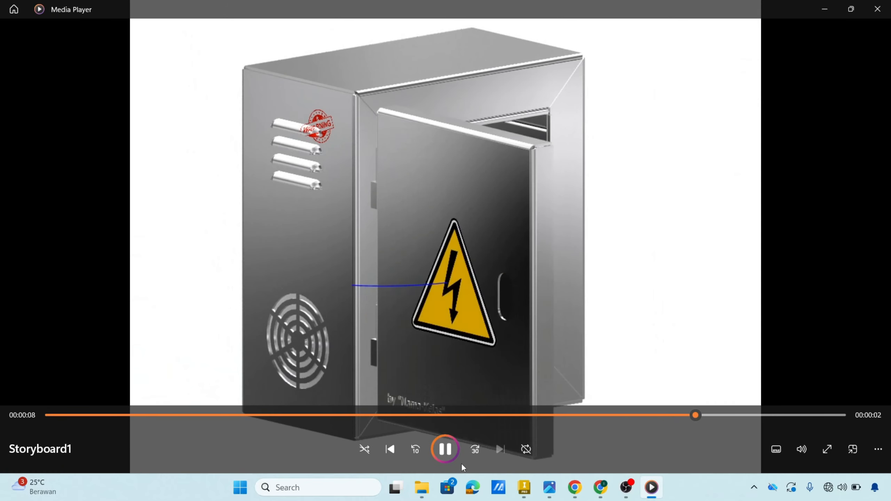
left_click(442, 451)
left_click_drag(740, 415, 13, 415)
left_click(445, 450)
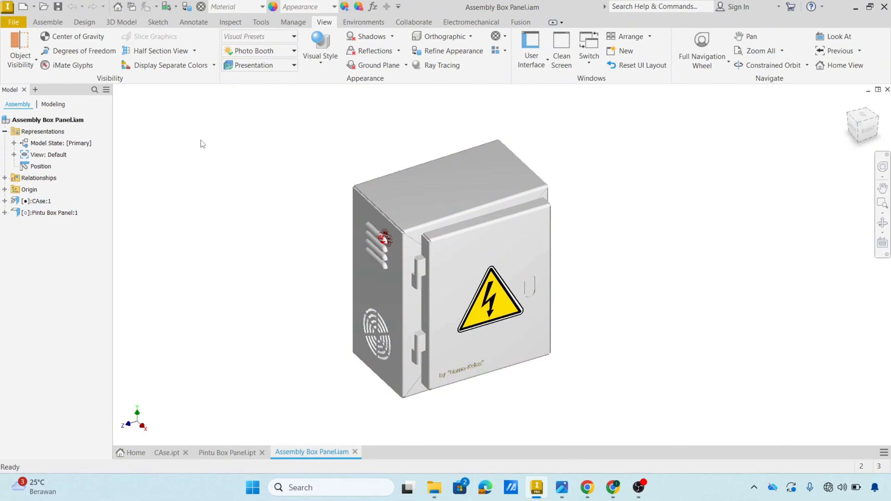
Step: Open the Block A3 - TPTL DWG file from the GAMBAR TEKNIK folder with the Import option, continuing from its current location
left_click(18, 25)
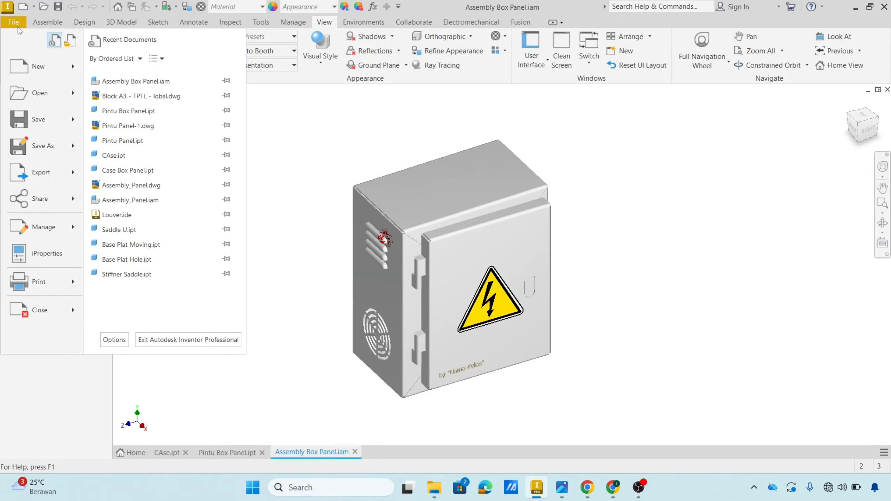
left_click(30, 91)
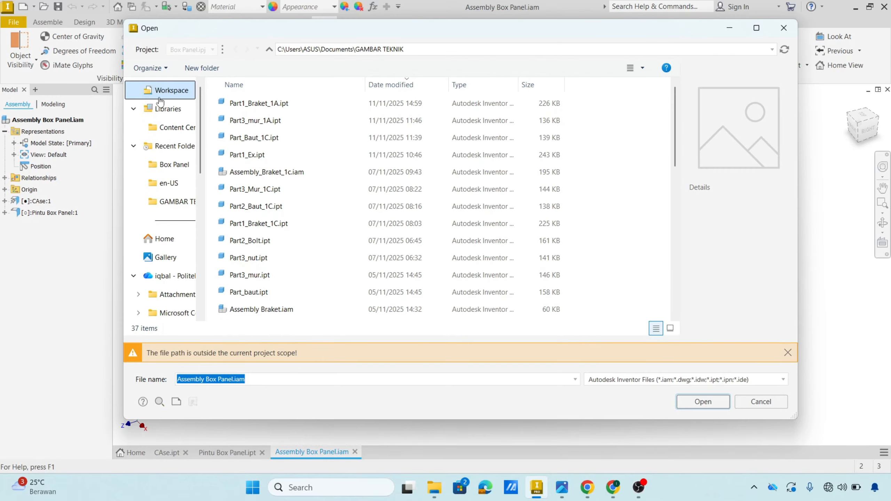
scroll(282, 163, "down", 5)
scroll(282, 163, "up", 2)
scroll(282, 163, "down", 5)
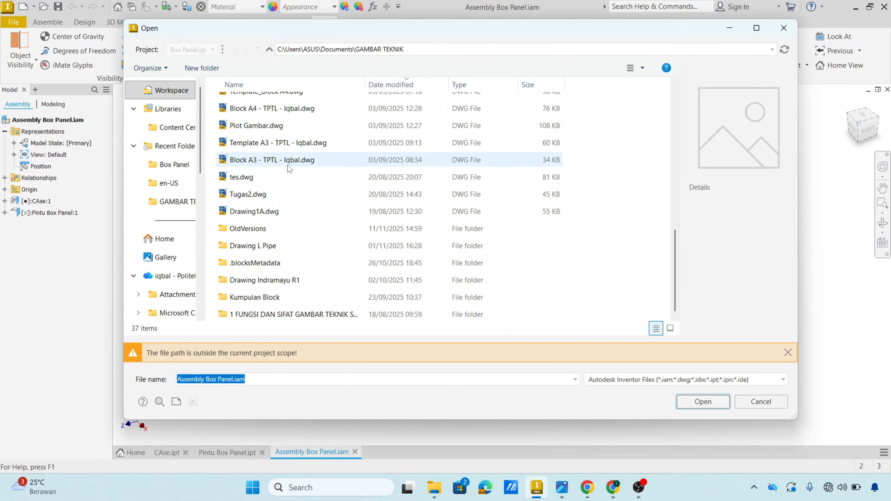
left_click(288, 164)
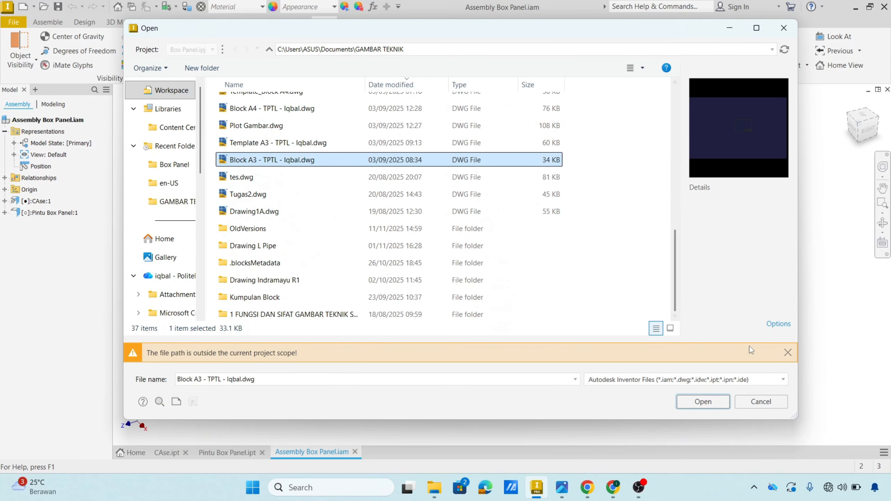
left_click(775, 324)
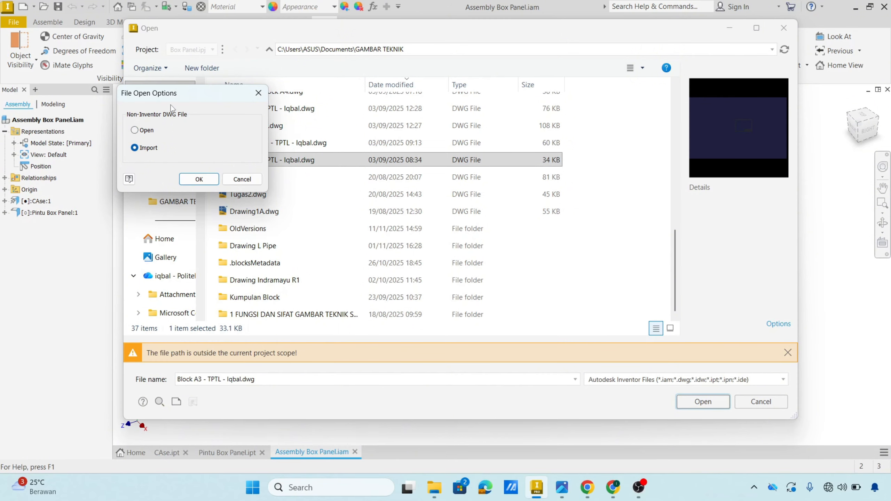
left_click(199, 179)
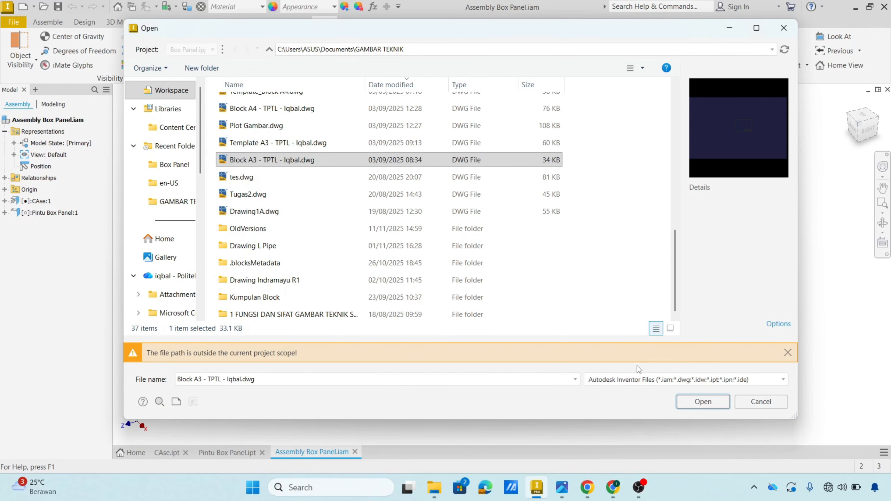
left_click(698, 408)
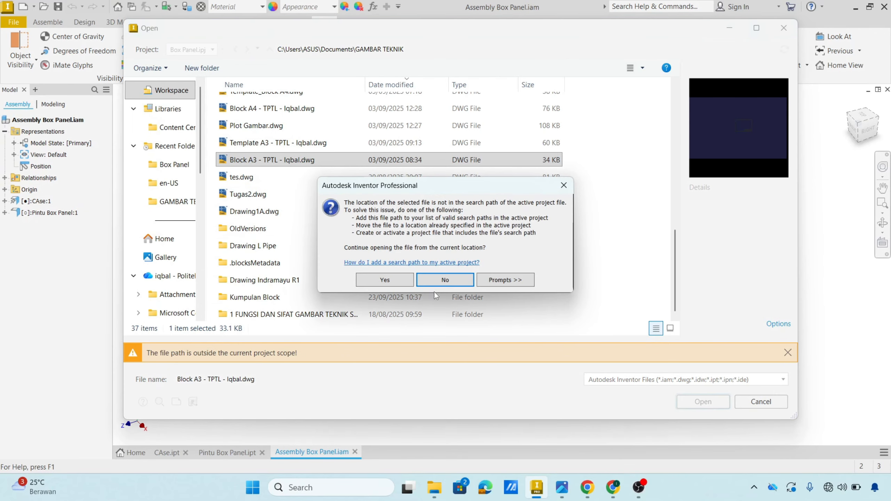
left_click(405, 284)
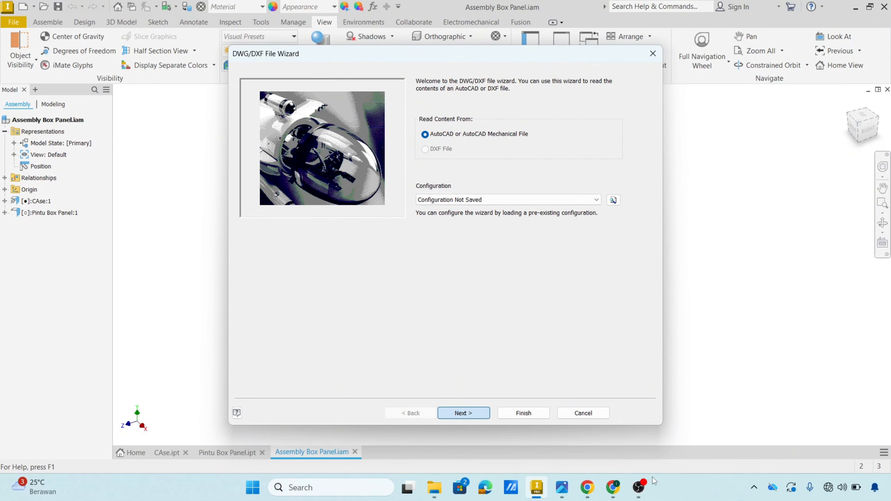
left_click(638, 487)
left_click(638, 487)
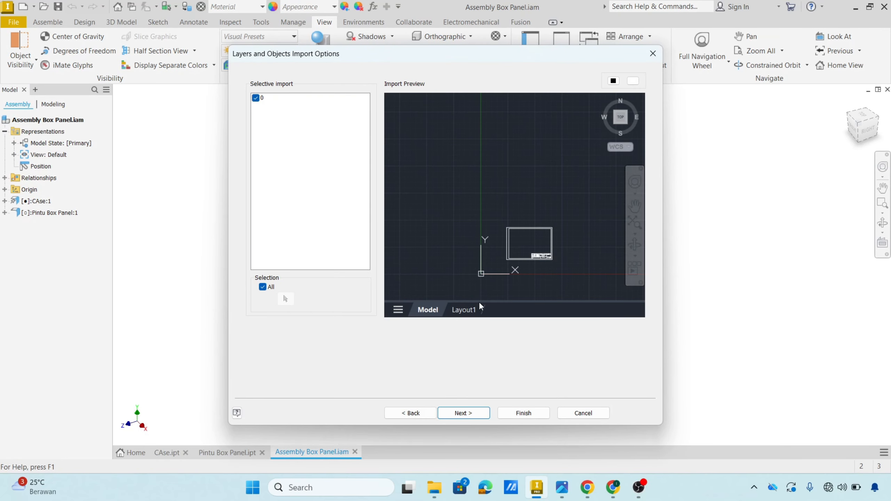
Step: Set Title Block as the destination for the 2D data and finish the DWG import
left_click(472, 414)
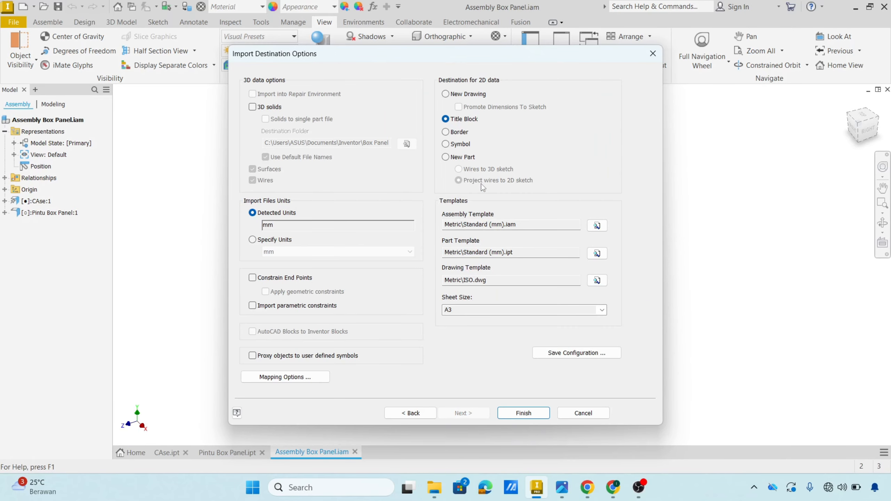
left_click(445, 132)
left_click(446, 119)
left_click(523, 413)
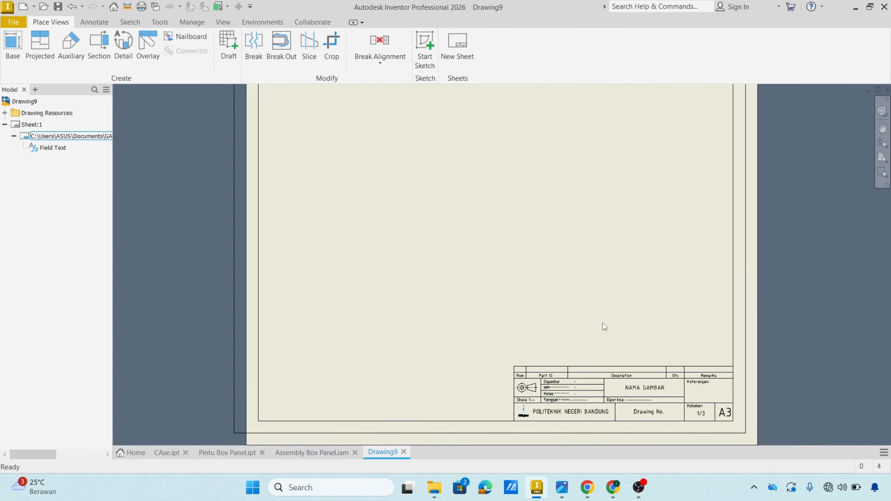
Step: Inspect the imported frame's position on the sheet and delete the title block from Sheet:1
scroll(601, 326, "up", 5)
scroll(601, 327, "down", 3)
mouse_move(601, 326)
middle_mouse_down()
mouse_move(665, 413)
mouse_move(631, 318)
mouse_move(640, 332)
middle_mouse_up()
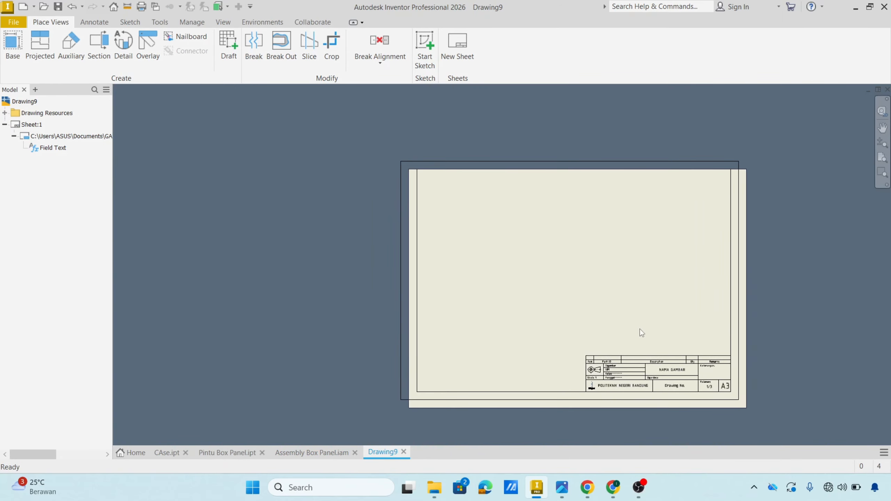
scroll(640, 331, "up", 3)
scroll(640, 331, "up", 3)
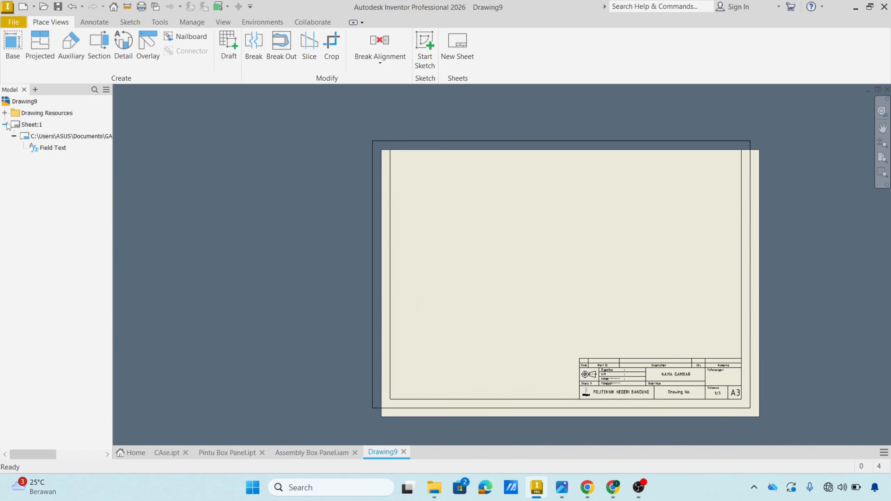
right_click(36, 139)
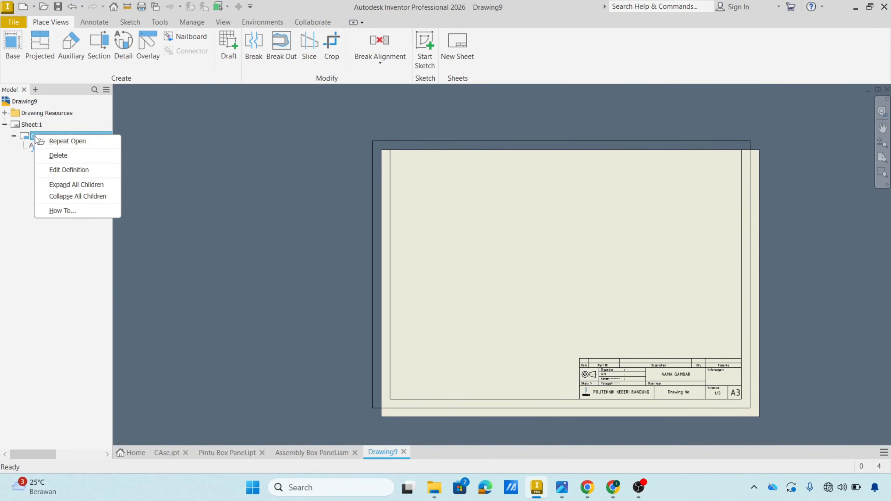
left_click(52, 156)
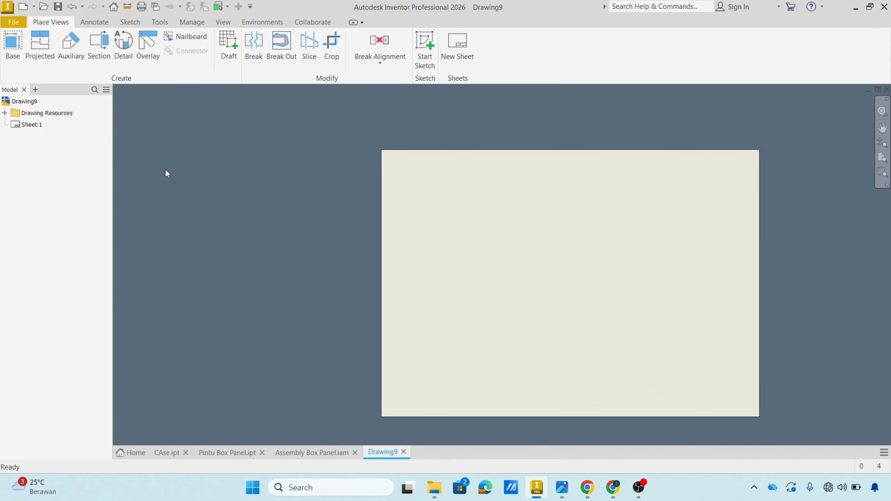
Step: Open the imported title block definition under Drawing Resources > Title Blocks for editing
left_click(5, 113)
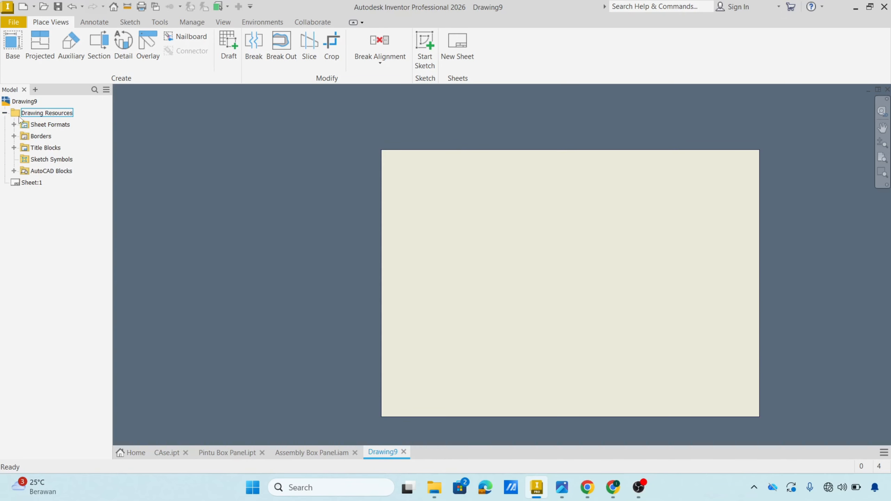
left_click(13, 147)
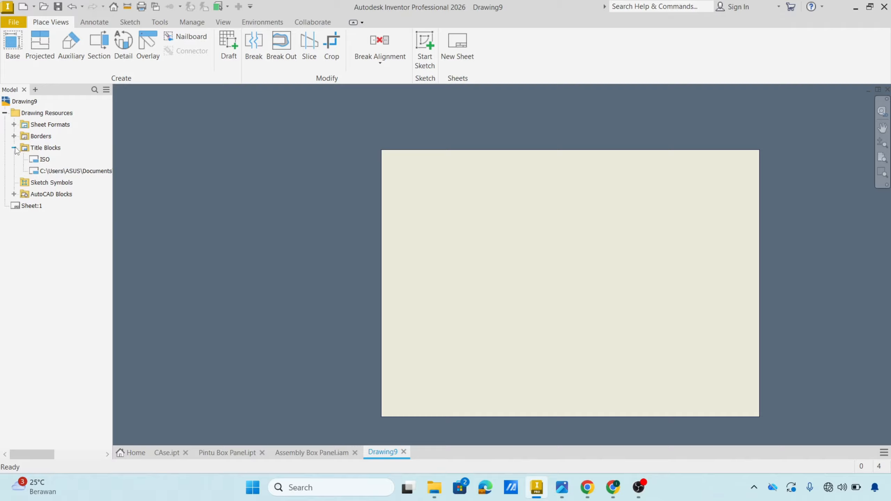
left_click(60, 171)
right_click(60, 172)
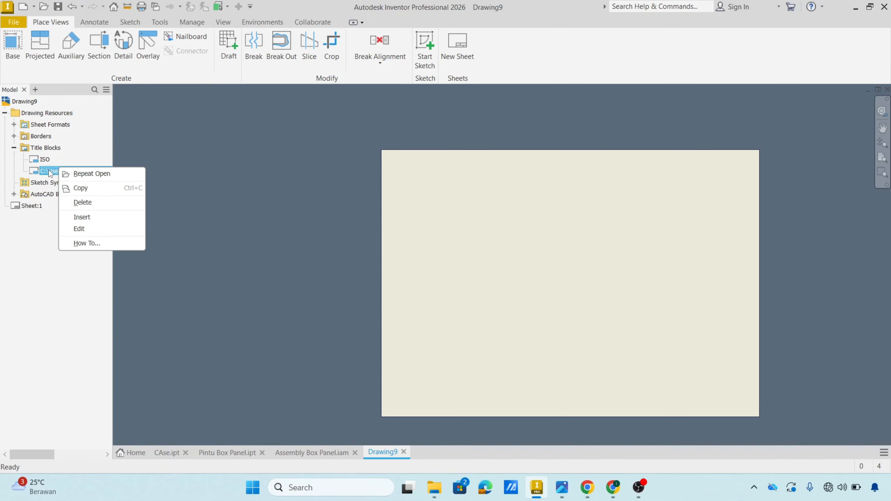
left_click(49, 170)
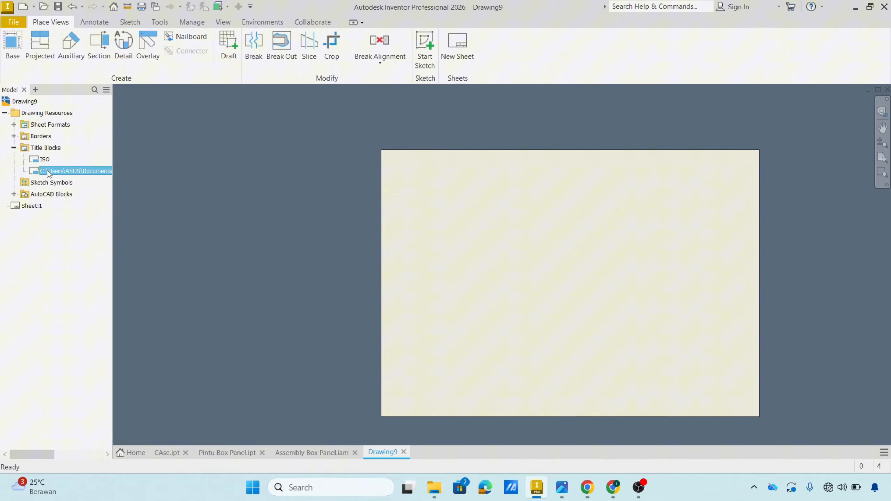
right_click(83, 172)
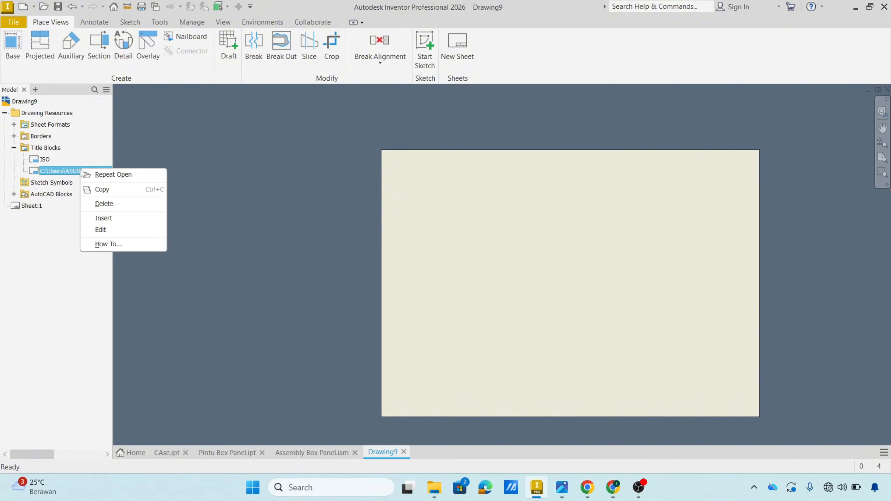
left_click(111, 229)
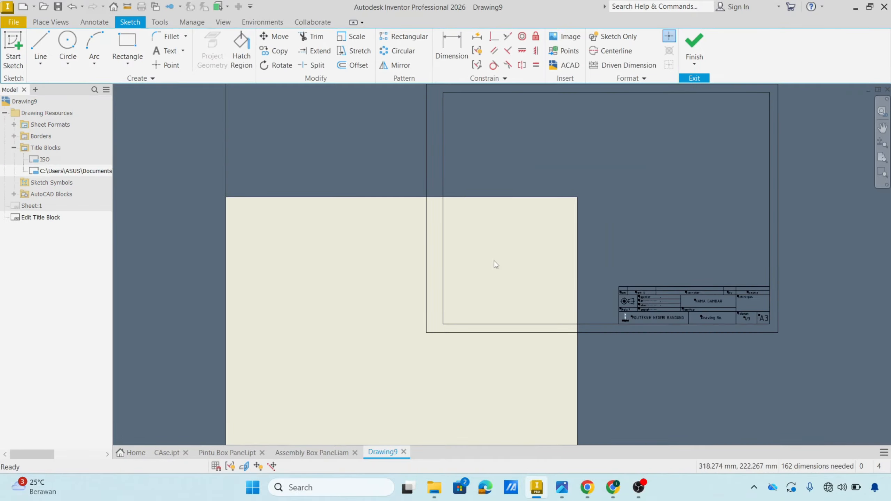
Step: Move the title block table from the imported frame onto the sheet, using its lower-left corner as base point
scroll(504, 266, "down", 3)
scroll(507, 266, "up", 5)
middle_click_drag(510, 257, 397, 228)
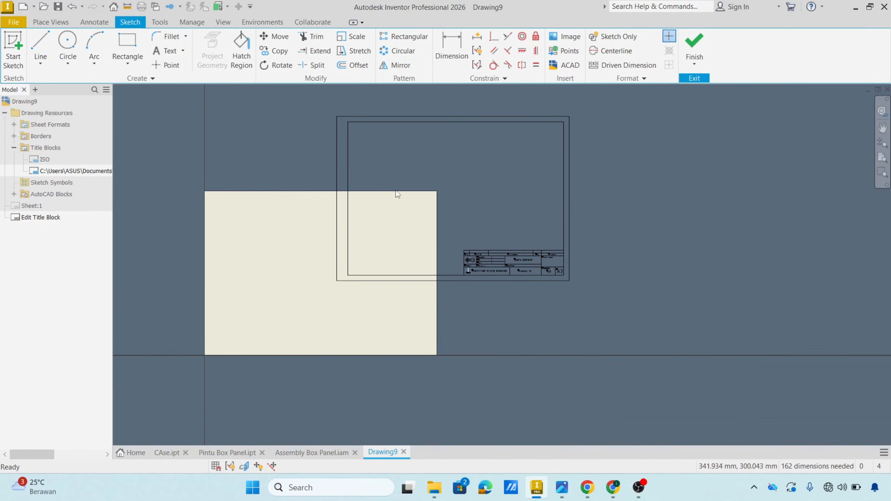
mouse_move(458, 235)
left_mouse_down()
mouse_move(476, 252)
mouse_move(568, 283)
left_mouse_up()
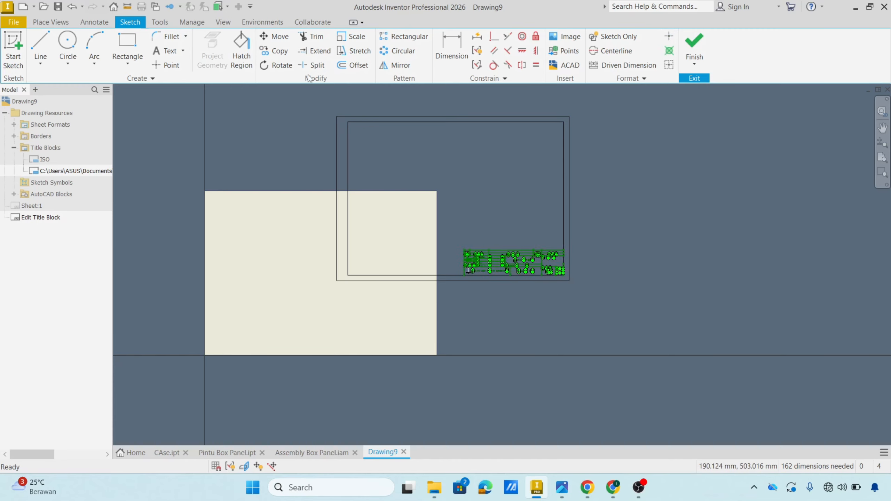
left_click(275, 36)
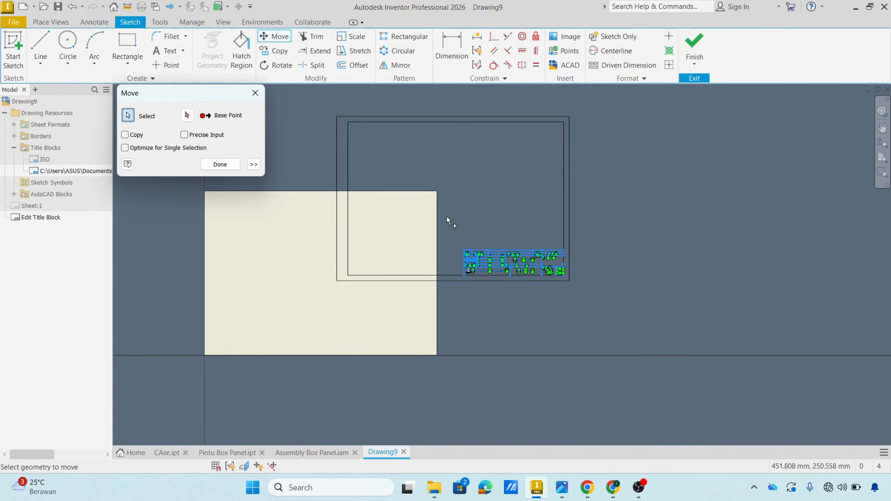
left_click(189, 118)
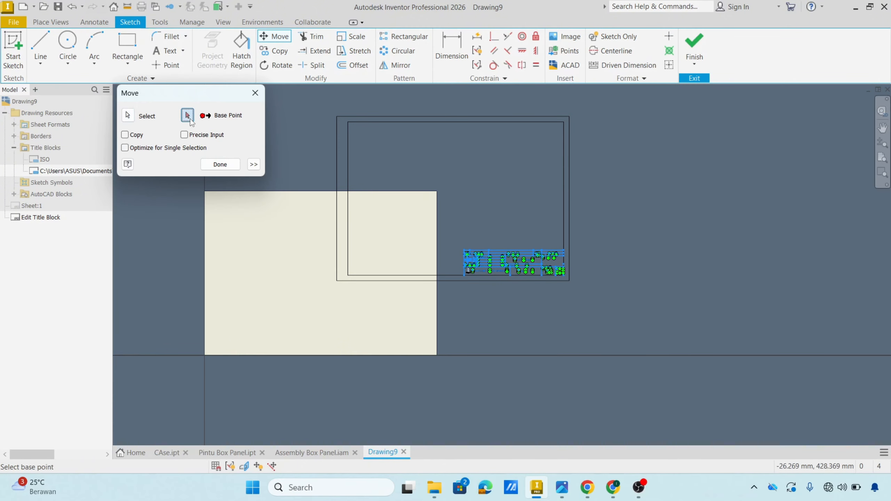
left_click(464, 275)
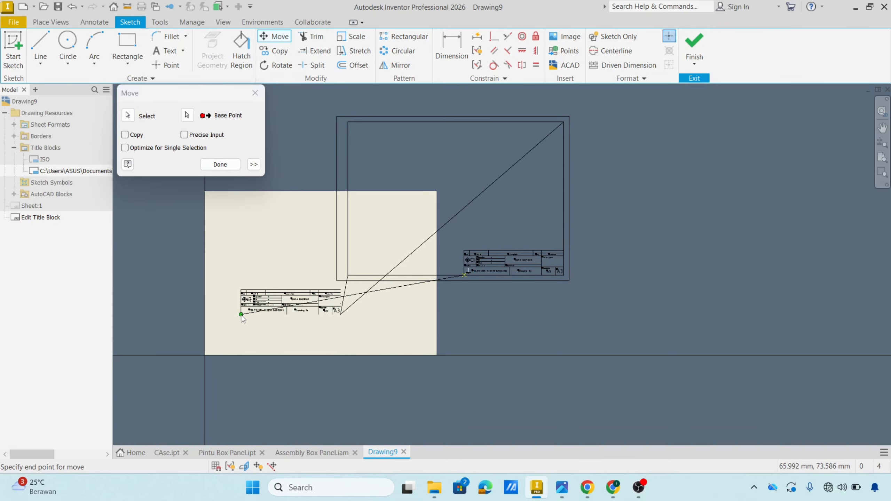
left_click(241, 314)
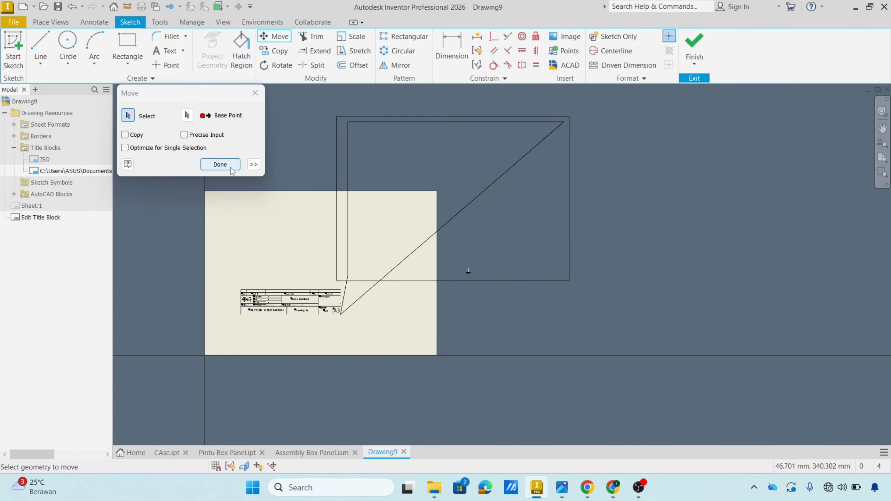
left_click(220, 165)
Step: Delete the leftover A3 frame, the two stretched diagonal lines and the stray logo object, accepting the loss of its link
left_click_drag(324, 103, 587, 286)
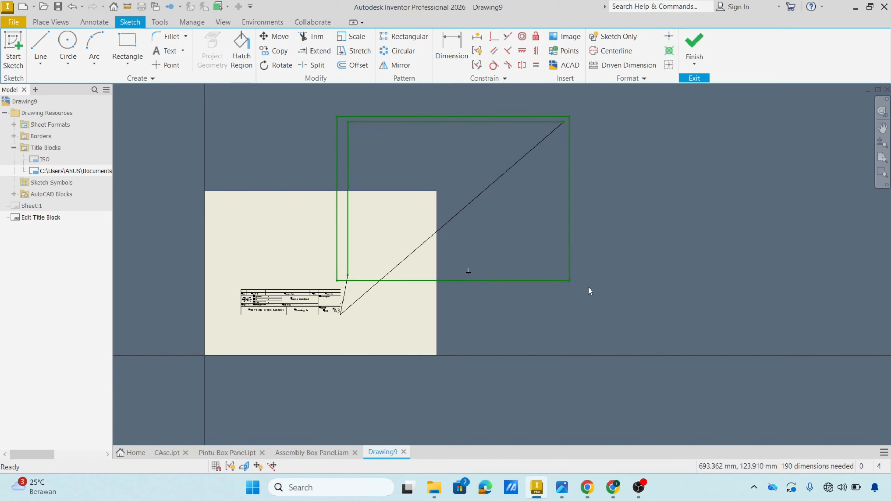
key("Delete")
left_click_drag(406, 296, 373, 257)
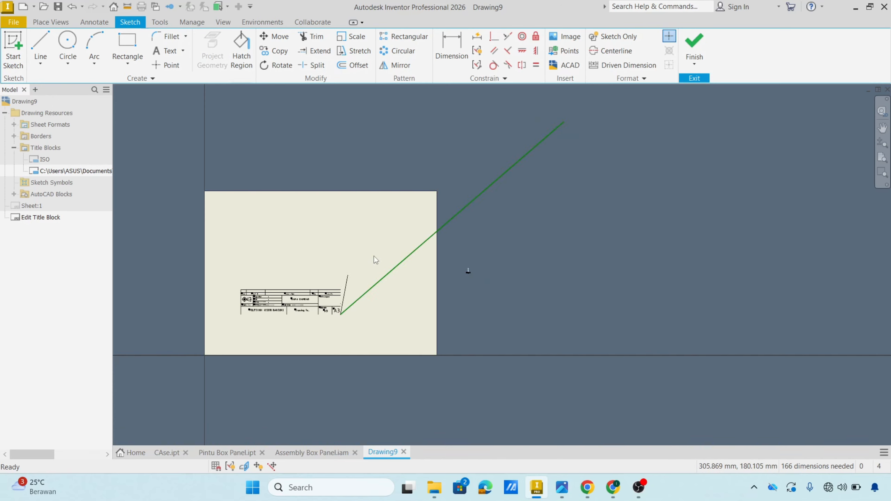
key("Delete")
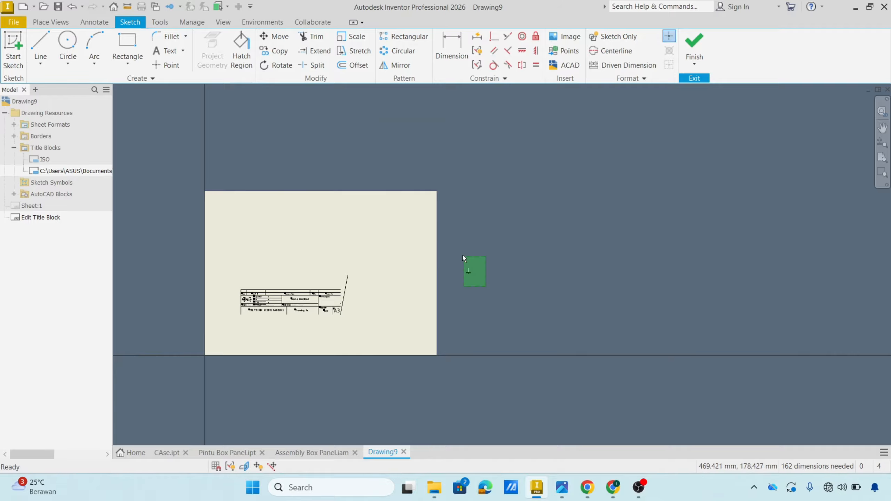
left_click(468, 270)
key("Delete")
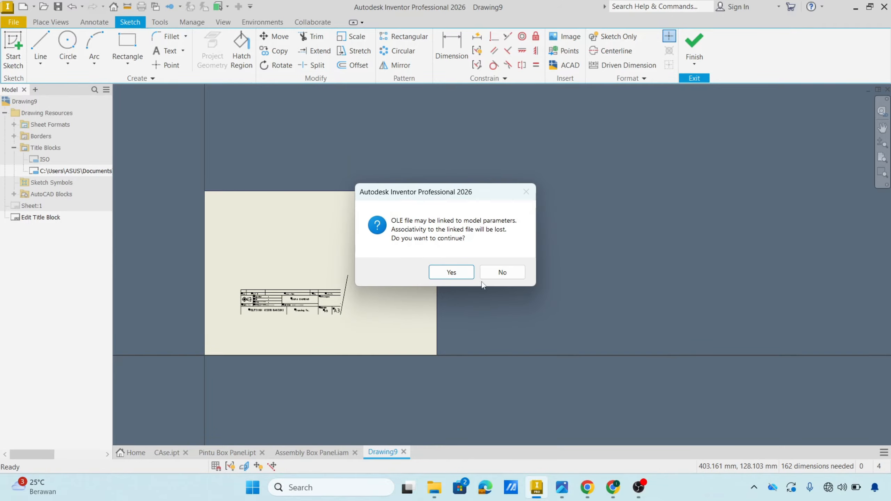
left_click(451, 272)
left_click(347, 283)
key("Delete")
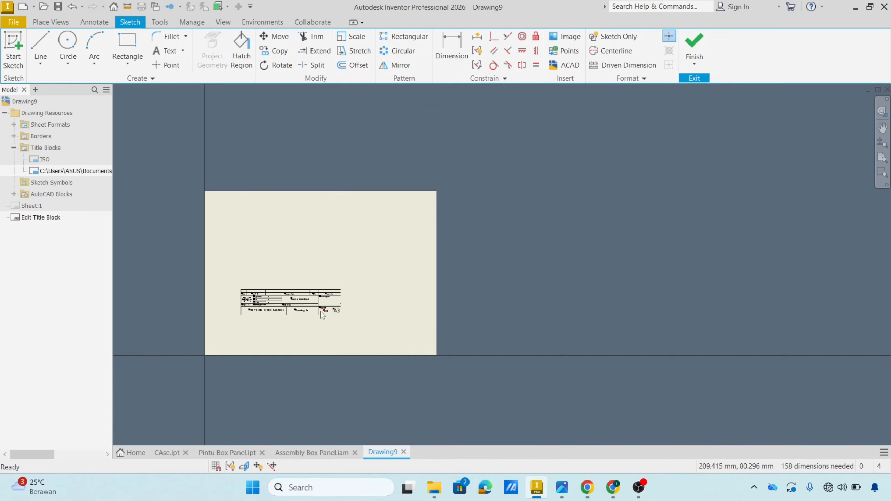
Step: Draw the table's missing 180 mm bottom edge and 45 mm right edge with the Line tool
scroll(264, 301, "up", 5)
middle_click_drag(265, 301, 346, 277)
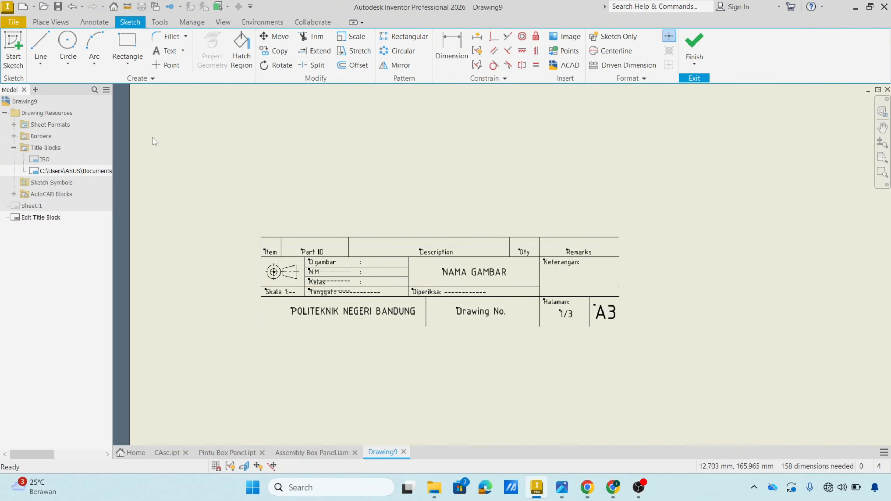
left_click(40, 44)
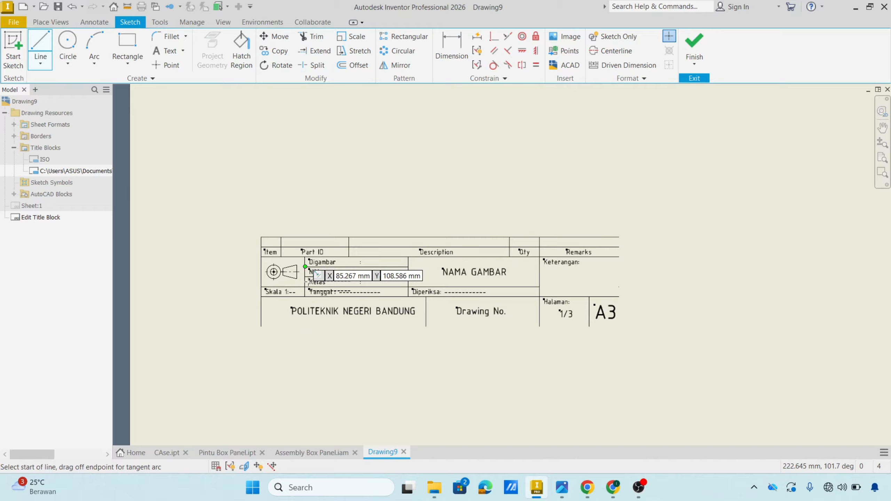
left_click(263, 326)
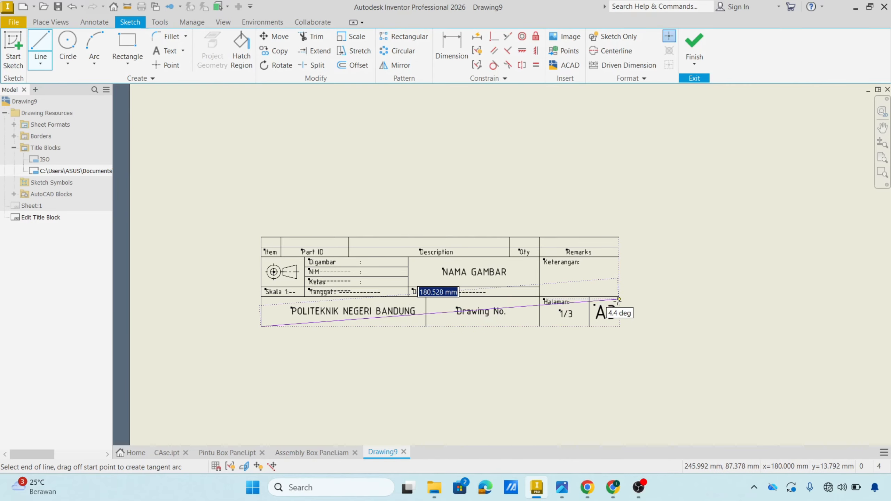
left_click(619, 326)
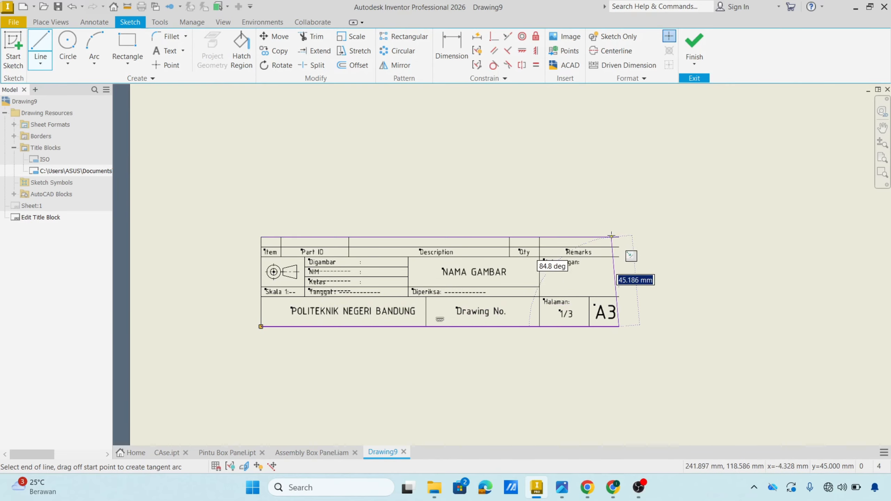
left_click(619, 237)
key("Escape")
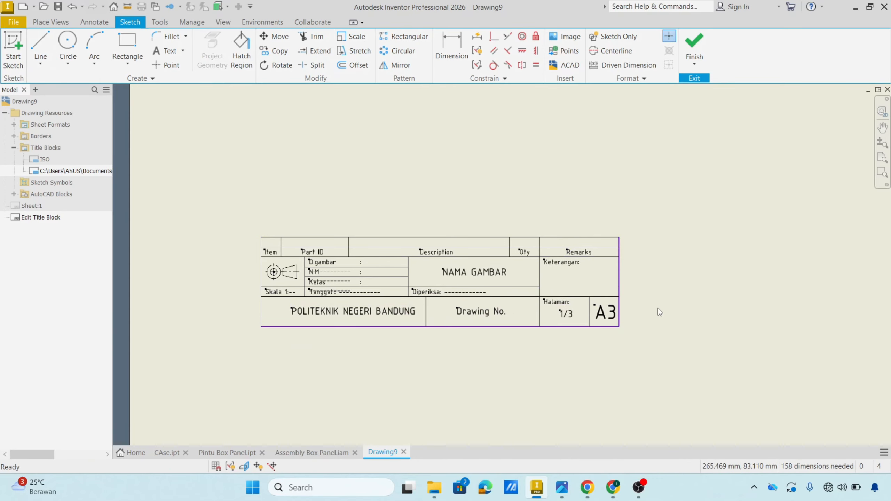
Step: Delete the parts list's two upper horizontal lines and its Item, Part ID and Remarks labels
middle_click_drag(458, 292, 551, 290)
scroll(389, 268, "down", 3)
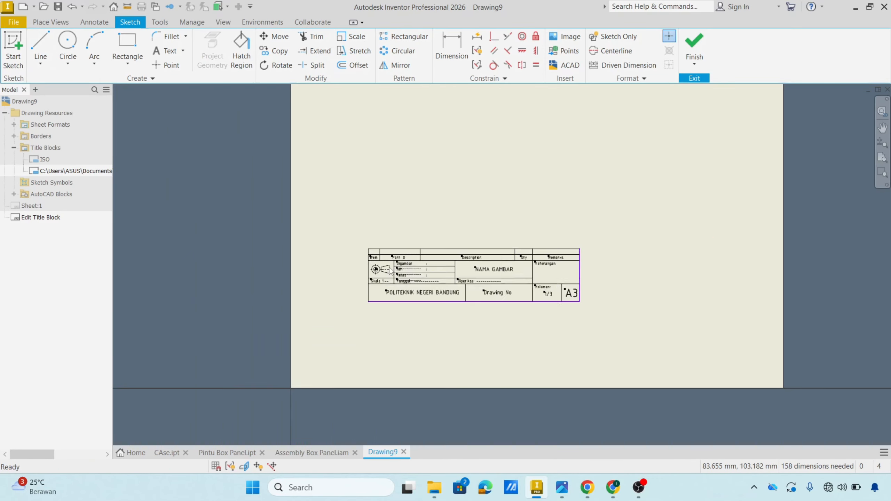
scroll(390, 266, "up", 4)
middle_click_drag(710, 280, 585, 307)
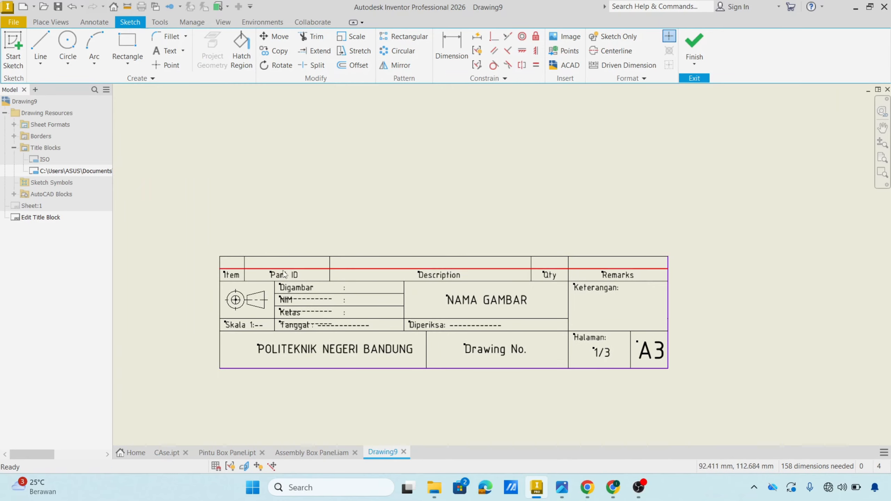
left_click_drag(197, 241, 682, 280)
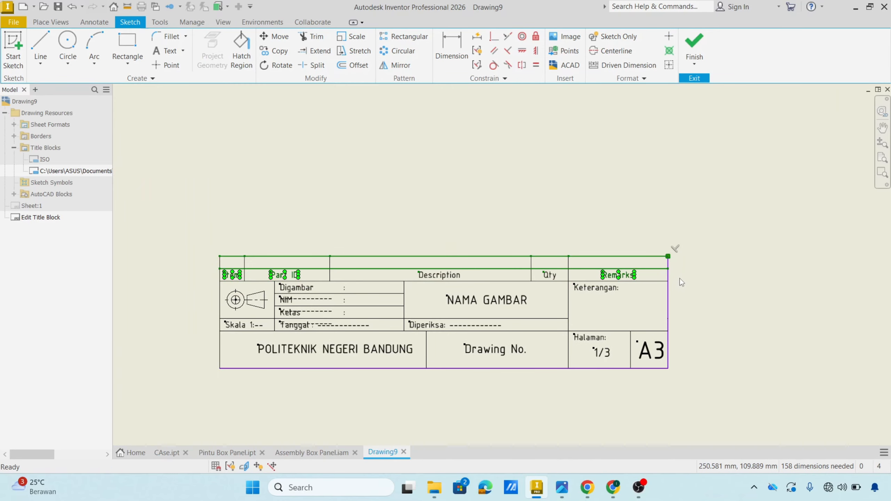
key("Delete")
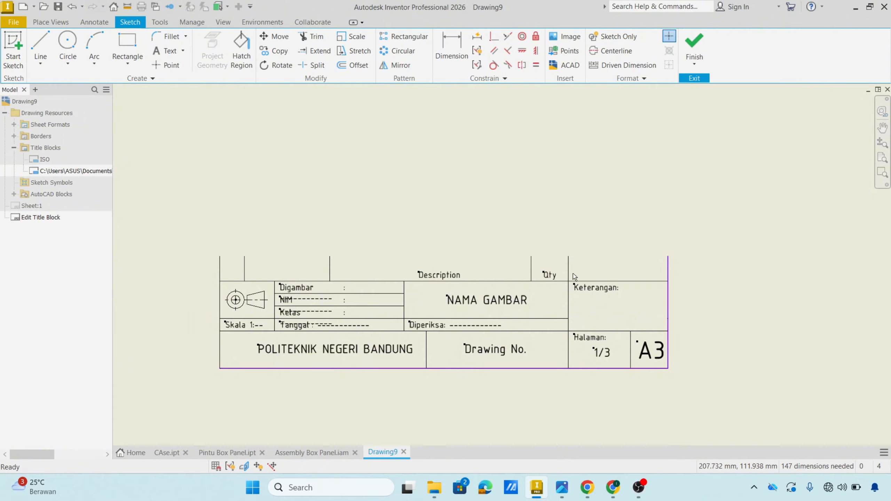
Step: Delete the remaining Qty and Description labels above the title block
left_click(550, 275)
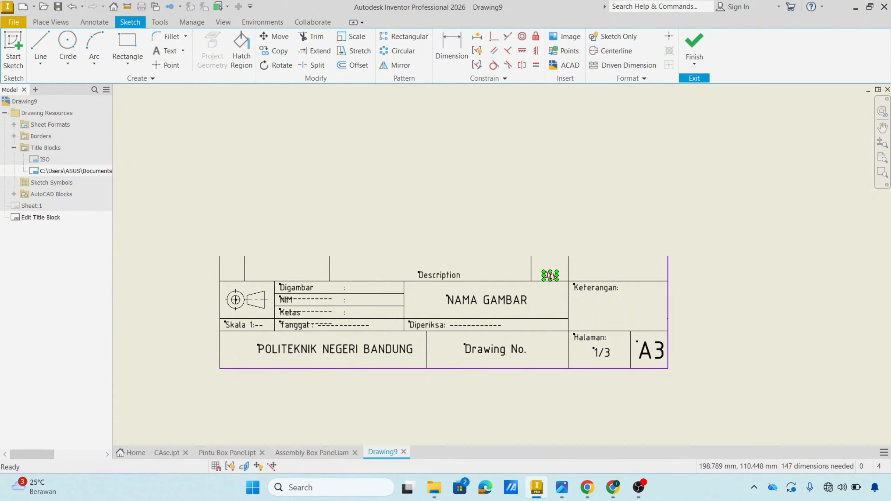
left_click(594, 251)
left_click(546, 247)
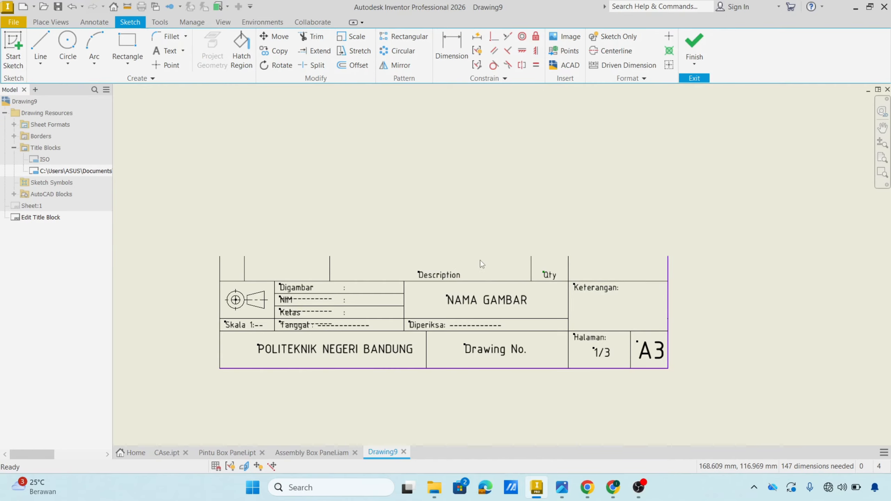
left_click(548, 274)
left_click(477, 273)
left_click(452, 275)
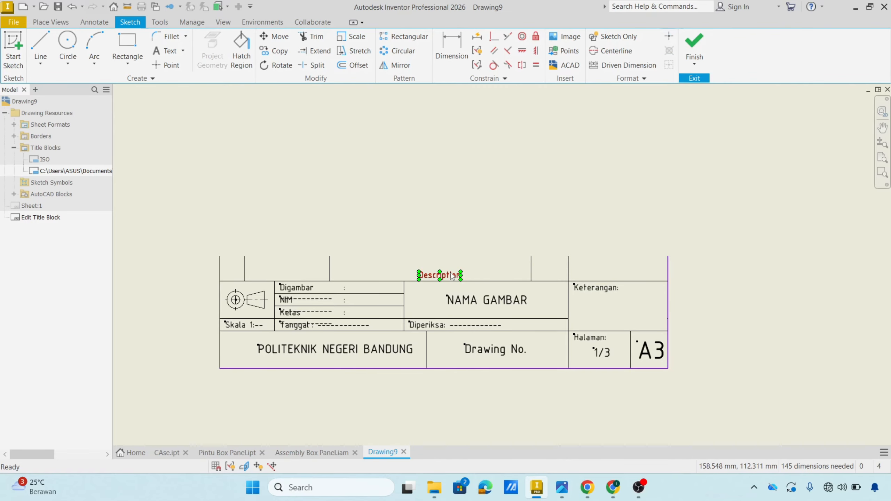
left_click(469, 220)
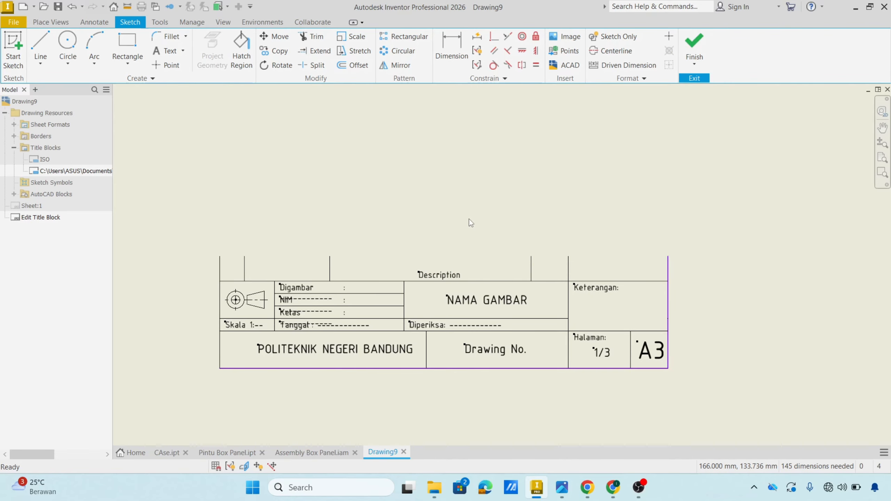
left_click(454, 274)
key("Delete")
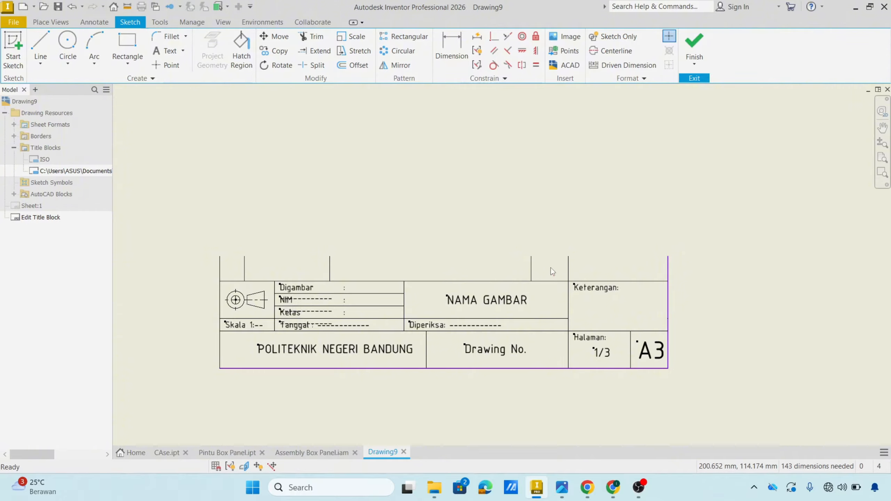
Step: Remove the vertical parts list dividers, trimming the two remaining line ends that extend above the title block
mouse_move(547, 268)
left_mouse_down()
mouse_move(252, 231)
mouse_move(215, 247)
left_mouse_up()
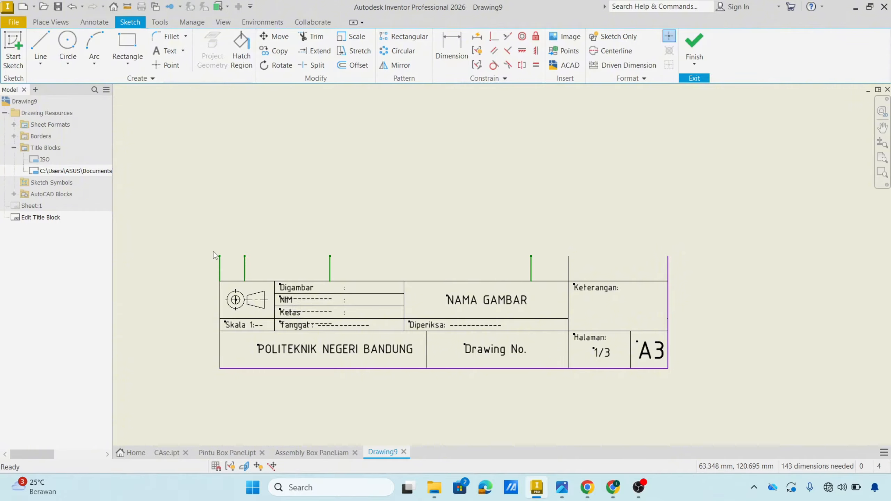
key("Delete")
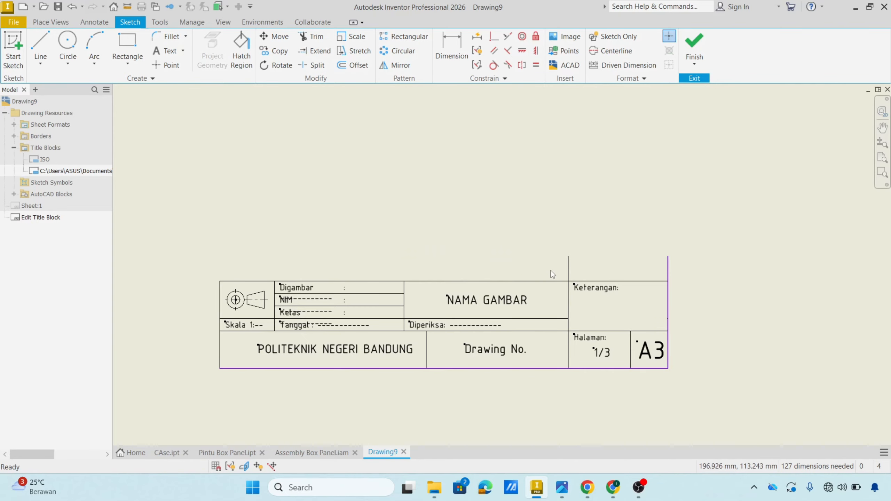
left_click(308, 38)
left_click_drag(693, 268, 503, 261)
Step: Shift the POLITEKNIK NEGERI BANDUNG text slightly to the right within its cell
middle_click_drag(503, 325, 590, 311)
scroll(468, 314, "down", 5)
scroll(455, 311, "up", 2)
middle_click_drag(455, 311, 590, 314)
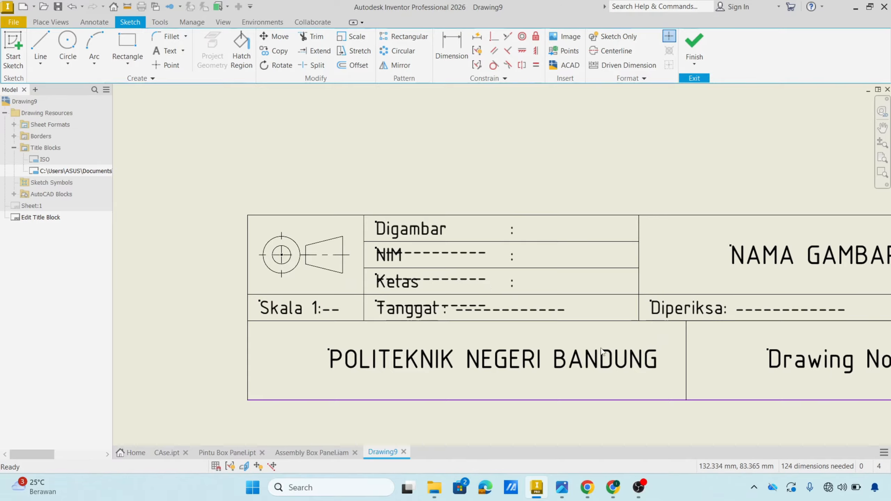
left_click_drag(544, 358, 555, 357)
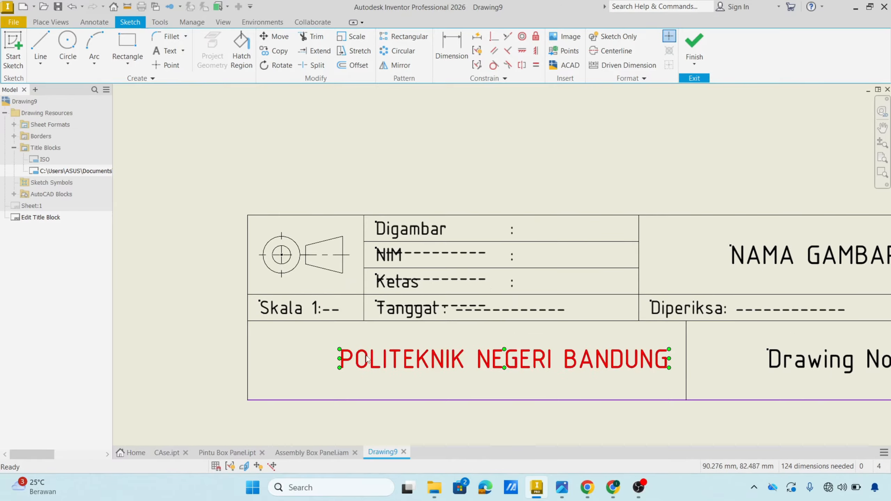
left_click(304, 365)
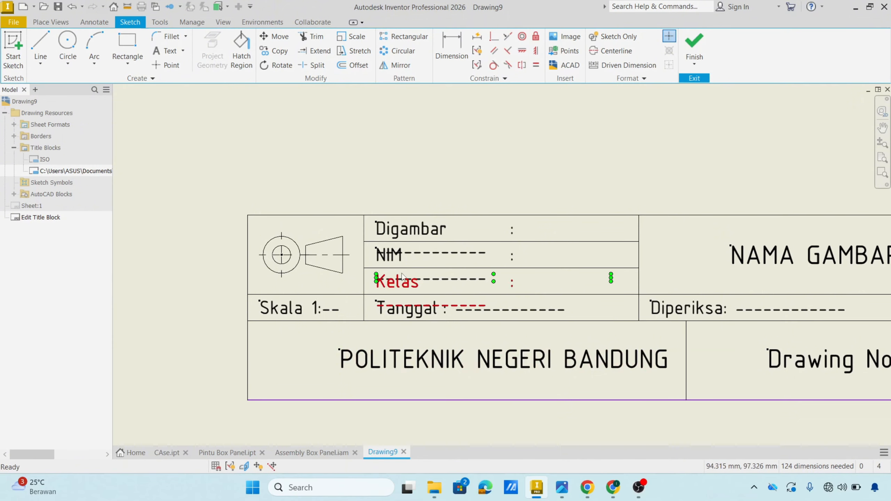
Step: Insert the LOGO POLBAN 4K.png image from the GAMBAR TEKNIK folder, starting in the institution name cell
left_click(572, 40)
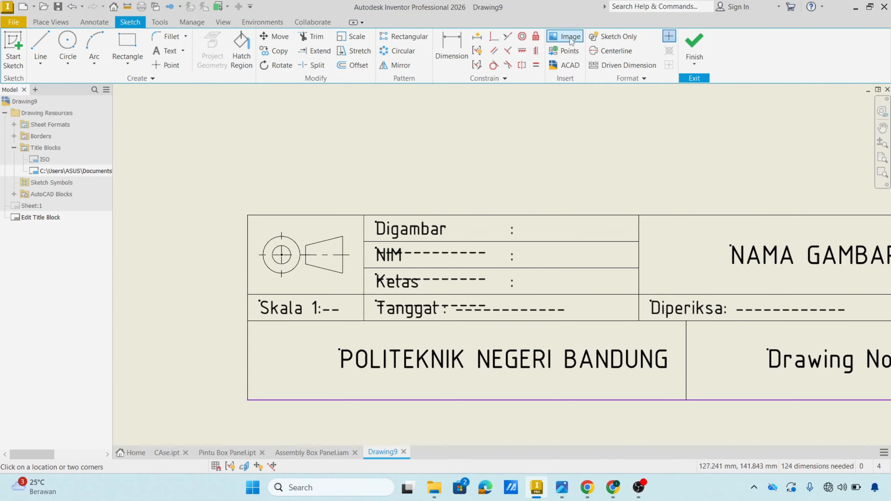
left_click(263, 380)
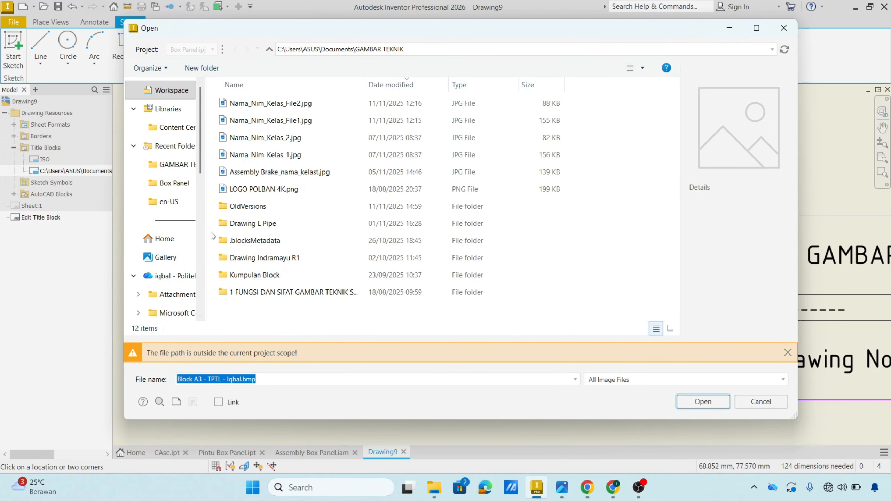
left_click(277, 192)
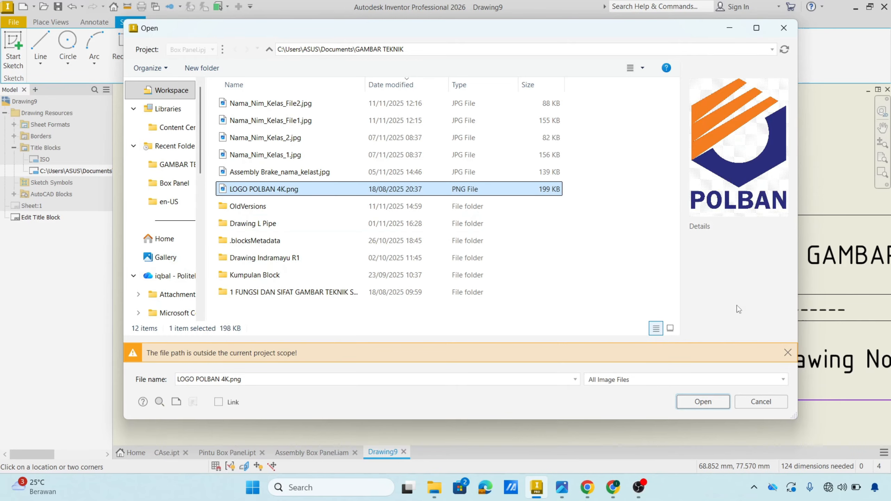
left_click(703, 401)
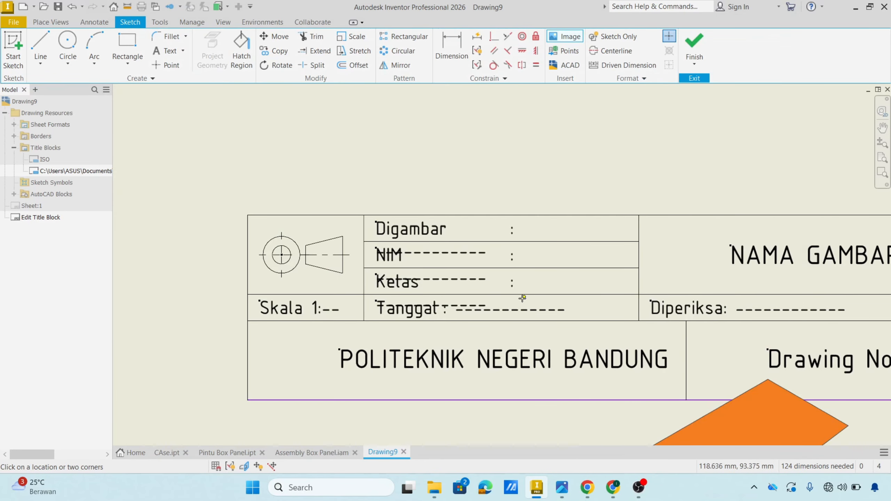
scroll(601, 293, "up", 1)
scroll(618, 351, "down", 10)
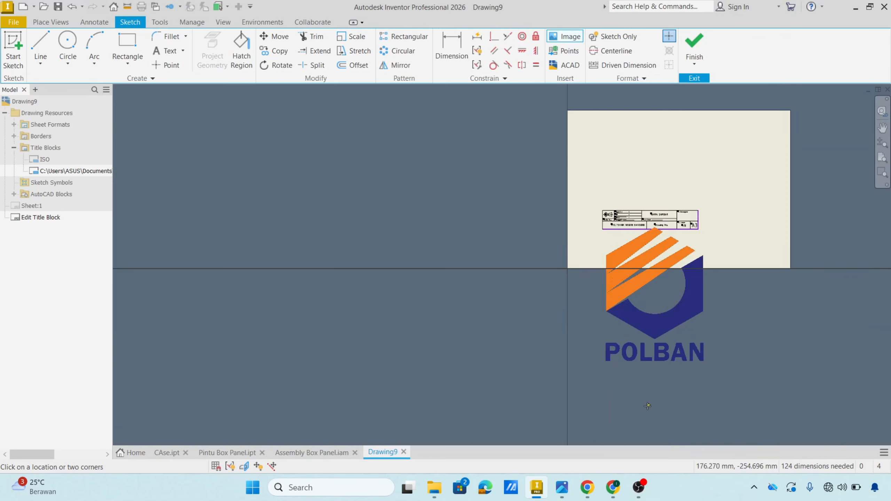
Step: Place the LOGO POLBAN 4K.png image and move it up onto the sheet over the title block
scroll(648, 406, "up", 3)
scroll(619, 338, "down", 5)
left_click(602, 219)
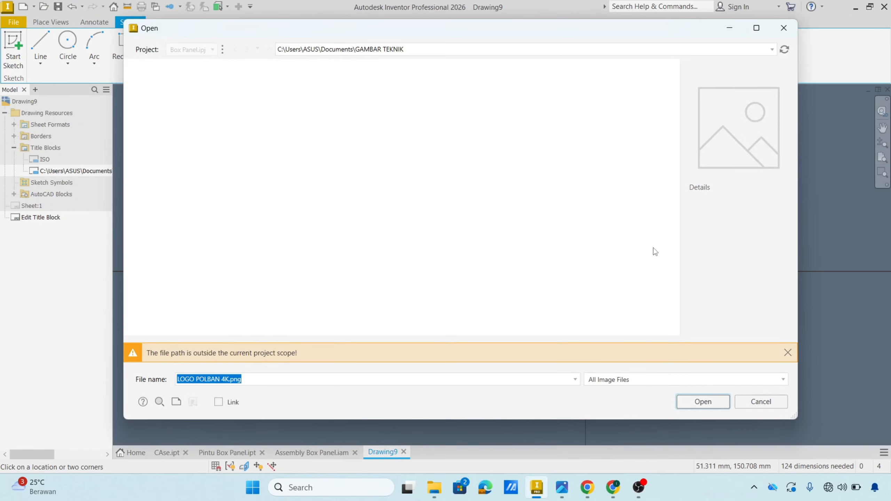
left_click(702, 402)
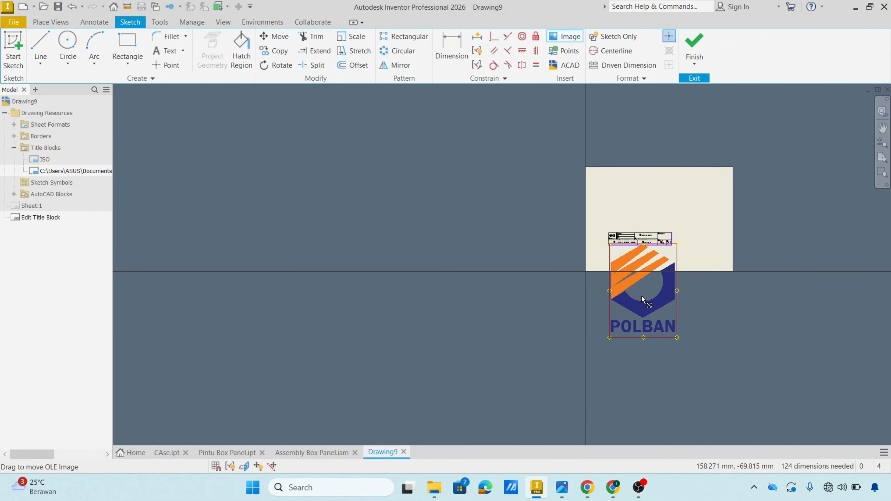
left_click(643, 298)
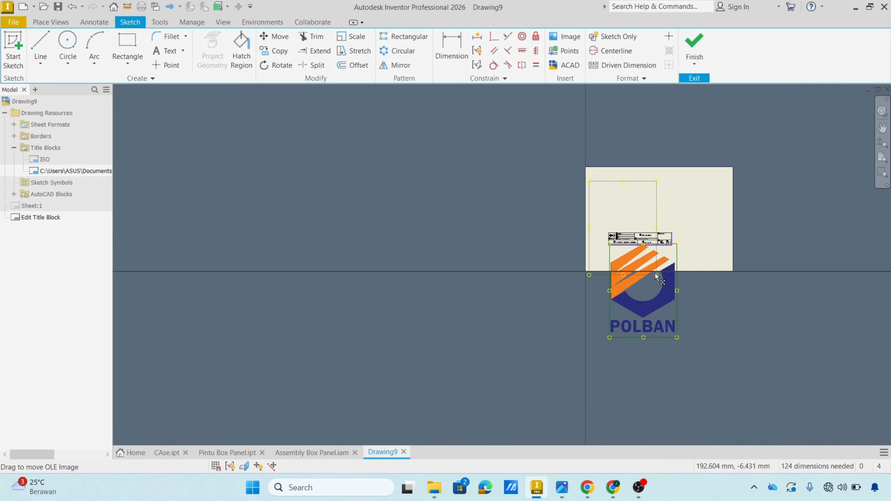
left_click_drag(657, 277, 637, 213)
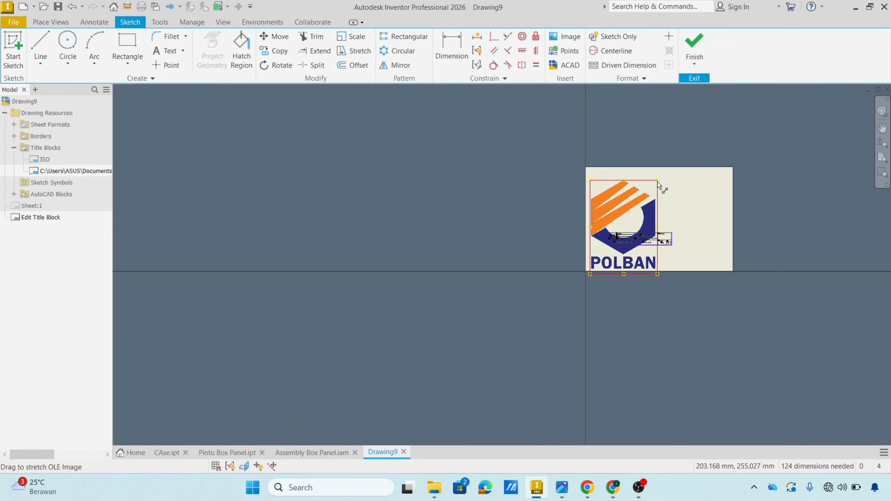
Step: Reposition the POLBAN logo on the sheet and shrink it to roughly half its size, keeping its proportions
mouse_move(658, 182)
left_mouse_down()
mouse_move(669, 188)
mouse_move(668, 177)
left_mouse_up()
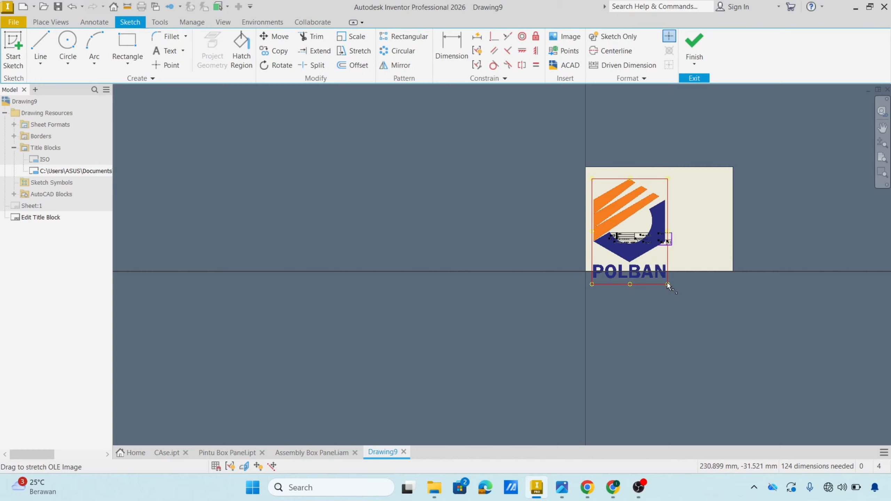
left_click_drag(667, 282, 662, 262)
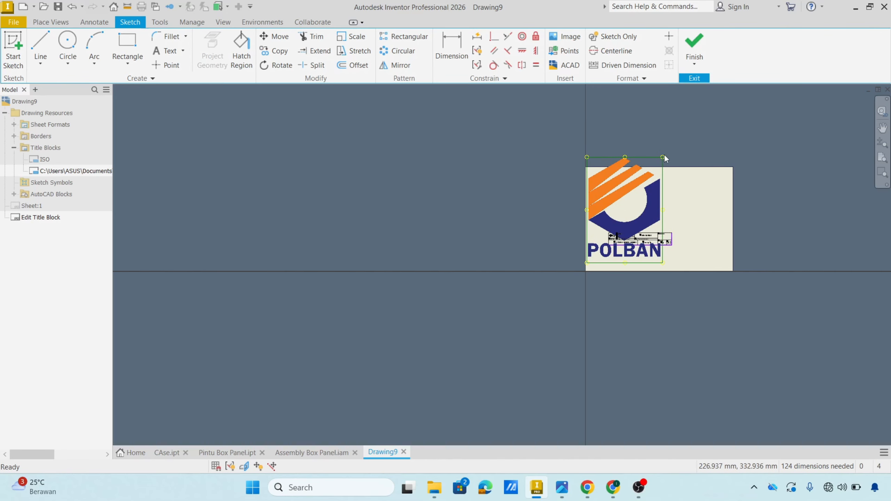
left_click(663, 156)
left_click_drag(663, 159, 671, 163)
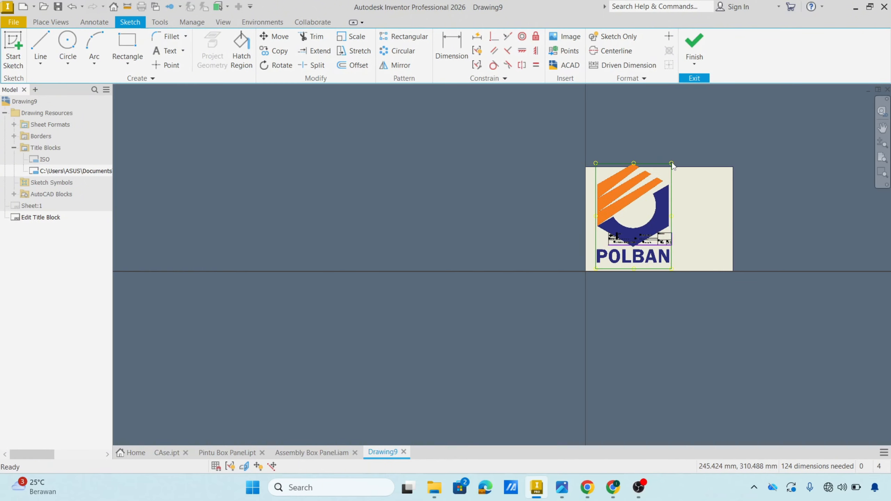
scroll(670, 160, "down", 5)
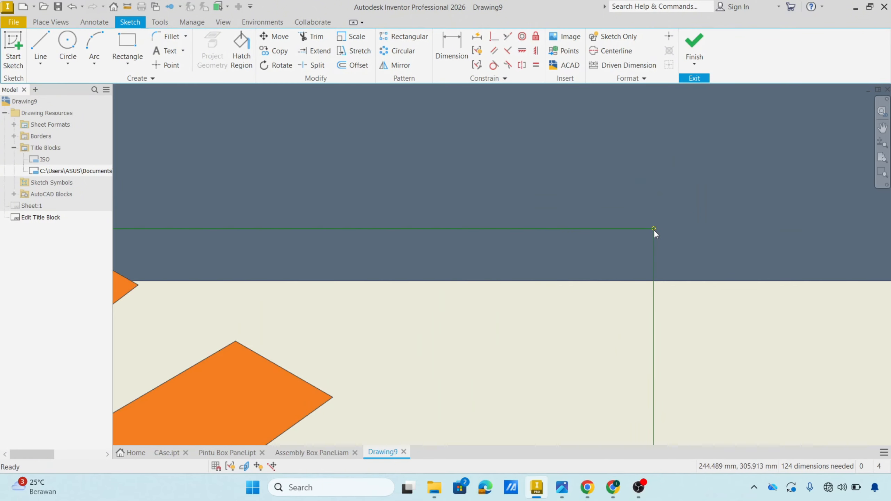
scroll(654, 229, "up", 5)
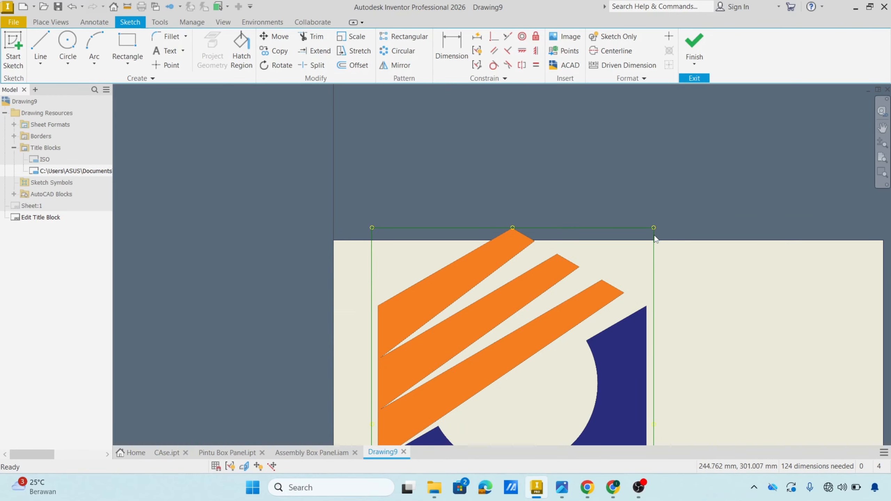
left_click_drag(655, 239, 459, 432)
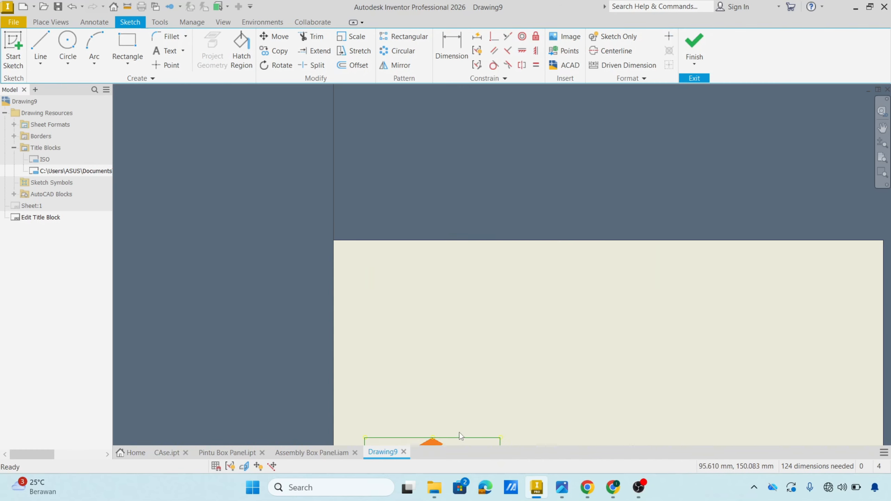
Step: Shrink the POLBAN logo further and fit it inside the institution cell, left of the POLITEKNIK NEGERI BANDUNG text
middle_click_drag(460, 432, 579, 184)
left_click_drag(617, 193, 497, 361)
left_click_drag(492, 374, 548, 281)
scroll(548, 281, "up", 5)
scroll(549, 280, "up", 5)
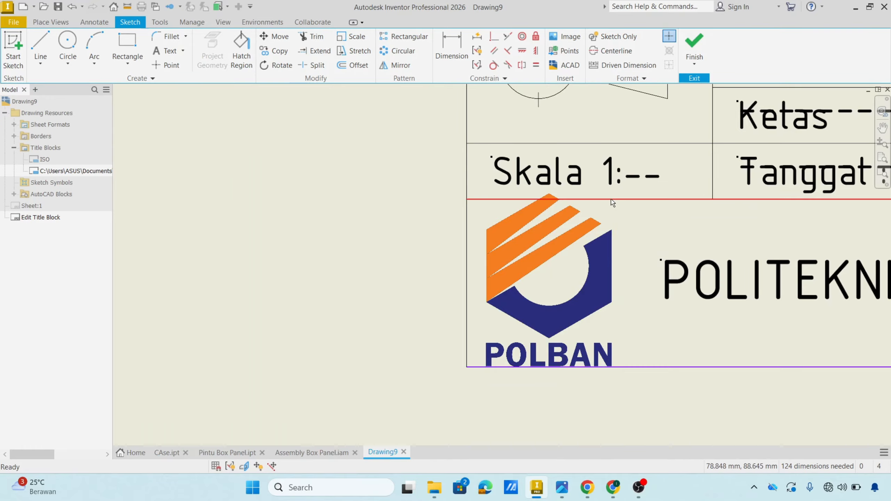
left_click_drag(614, 199, 607, 247)
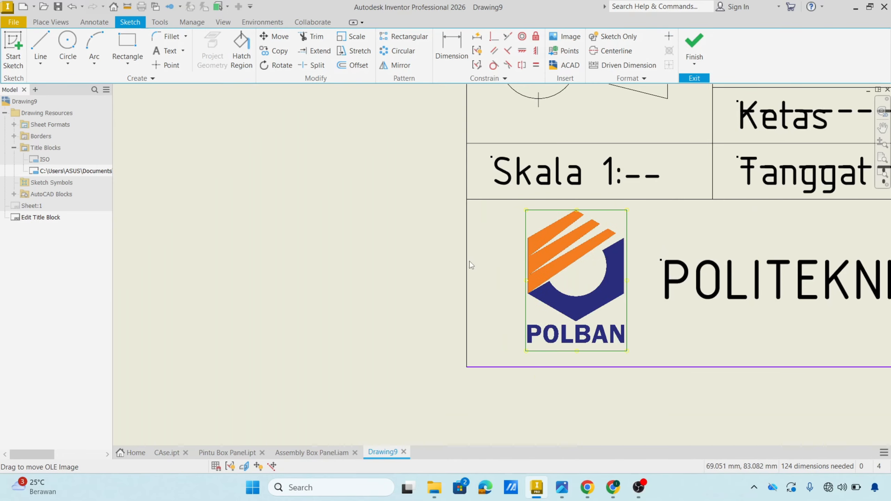
Step: Change the scale label in the title block to read "Skala :", removing the ratio placeholder
scroll(609, 300, "down", 5)
scroll(609, 300, "up", 6)
scroll(609, 300, "down", 5)
middle_click_drag(682, 291, 487, 339)
middle_click_drag(633, 235, 614, 235)
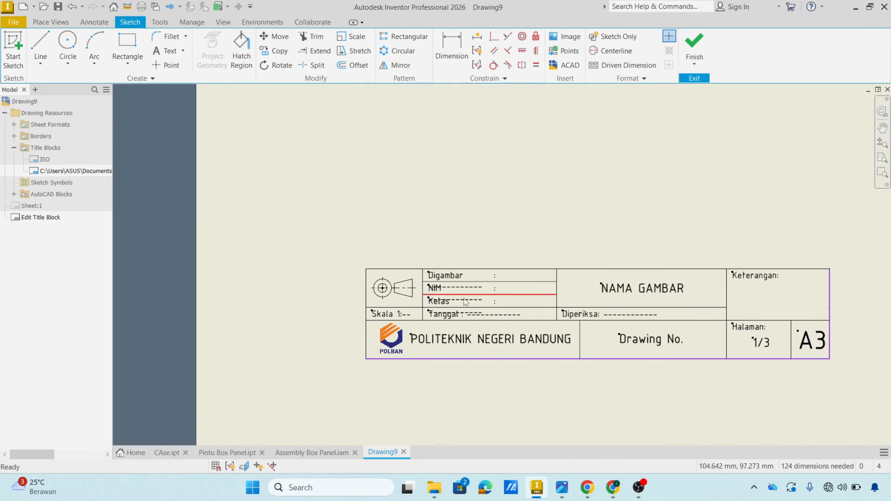
double_click(405, 318)
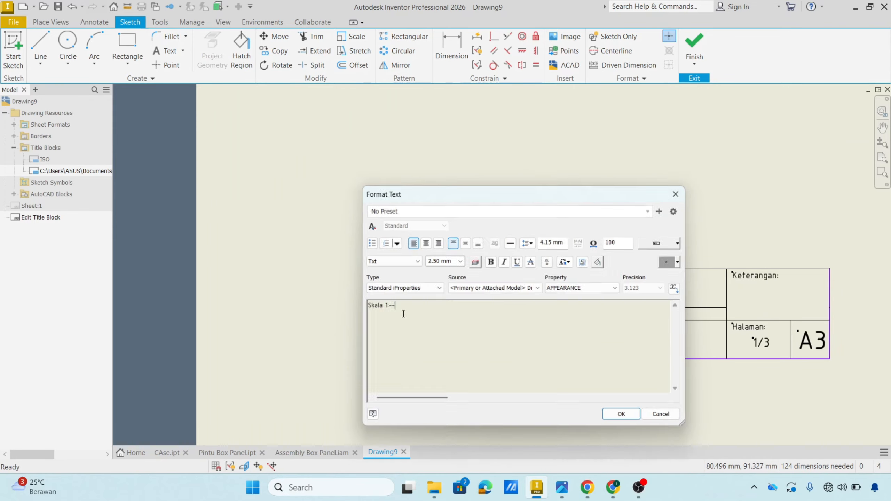
left_click_drag(412, 308, 382, 306)
key("BackSpace")
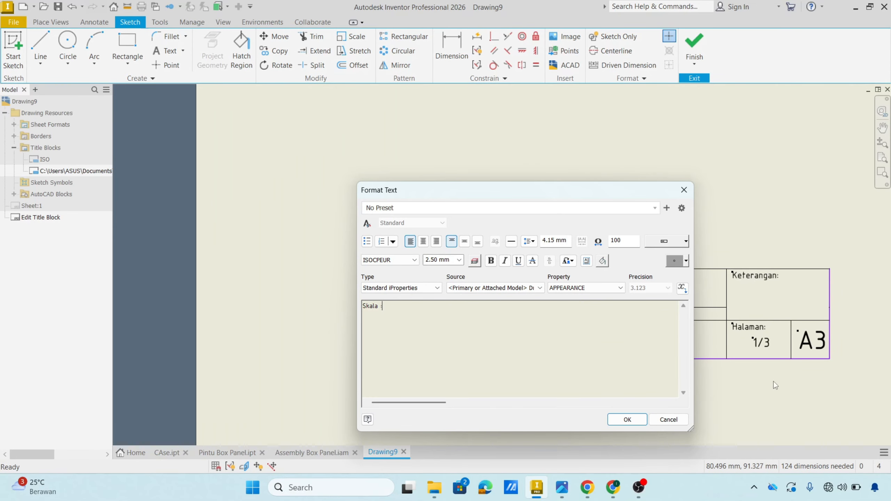
left_click(627, 419)
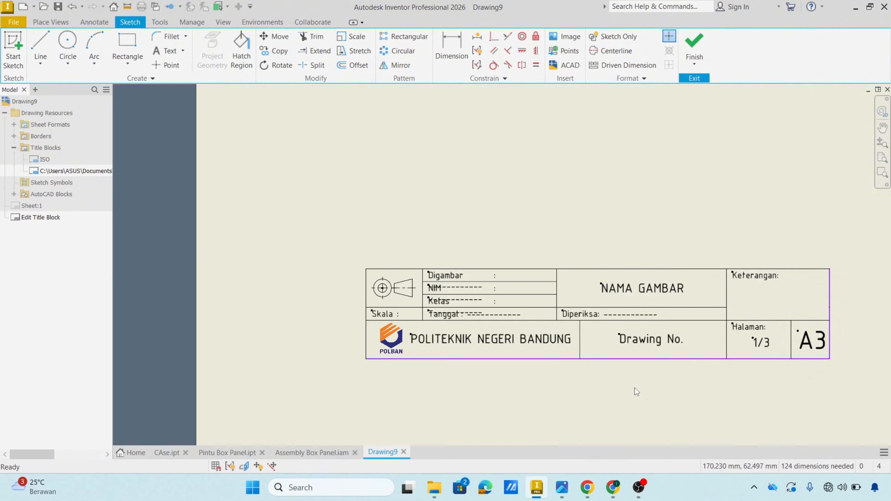
Step: Change the drafter label to the single line "Digambar :", removing the dashes and extra spacing
double_click(459, 280)
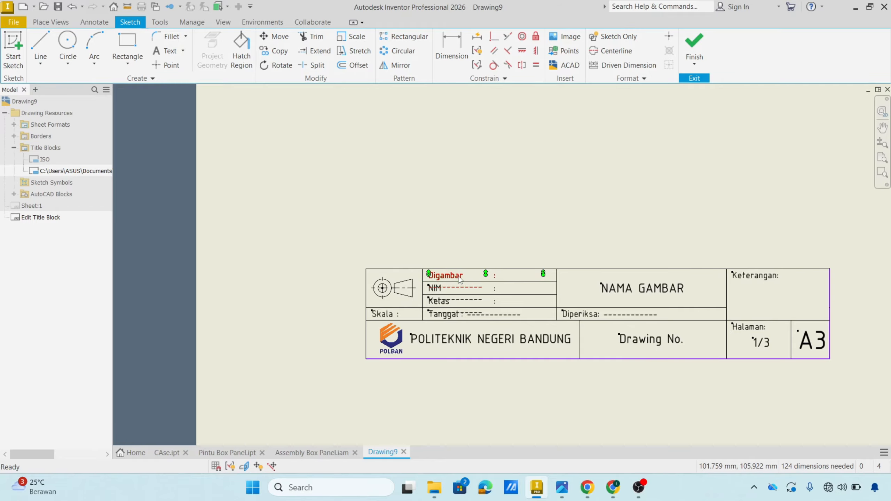
mouse_move(403, 315)
left_mouse_down()
mouse_move(347, 315)
mouse_move(390, 308)
left_mouse_up()
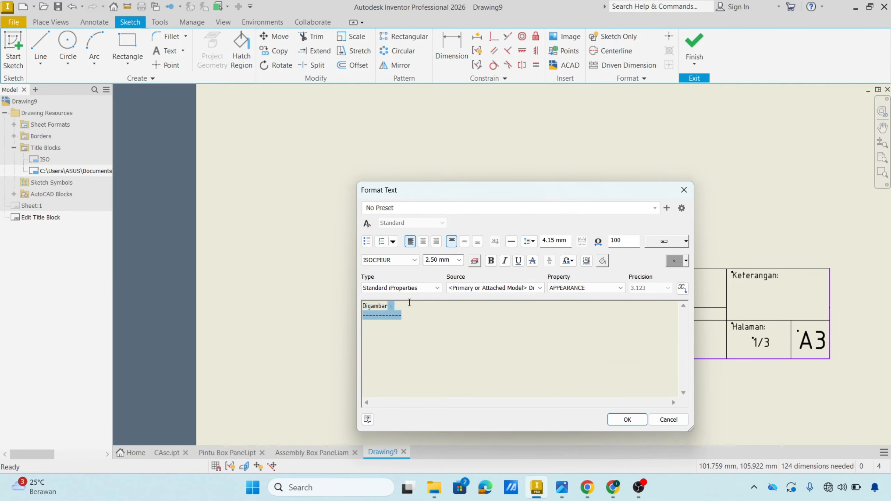
type(":")
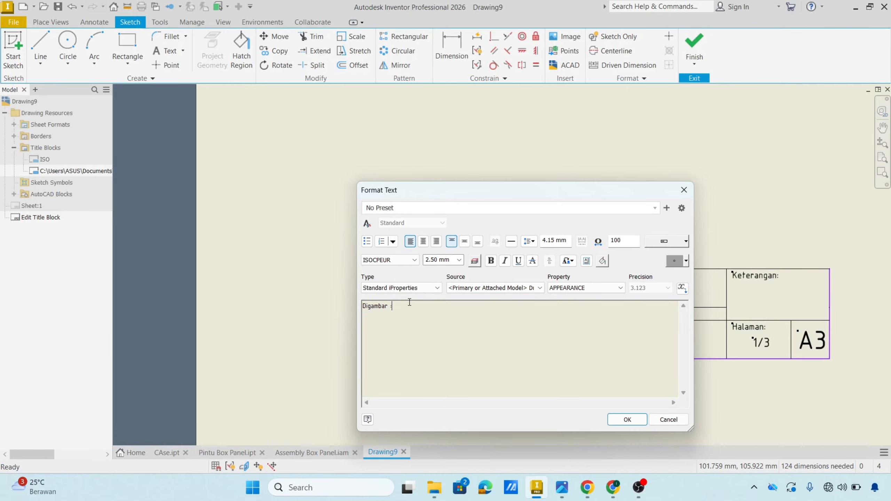
left_click(638, 422)
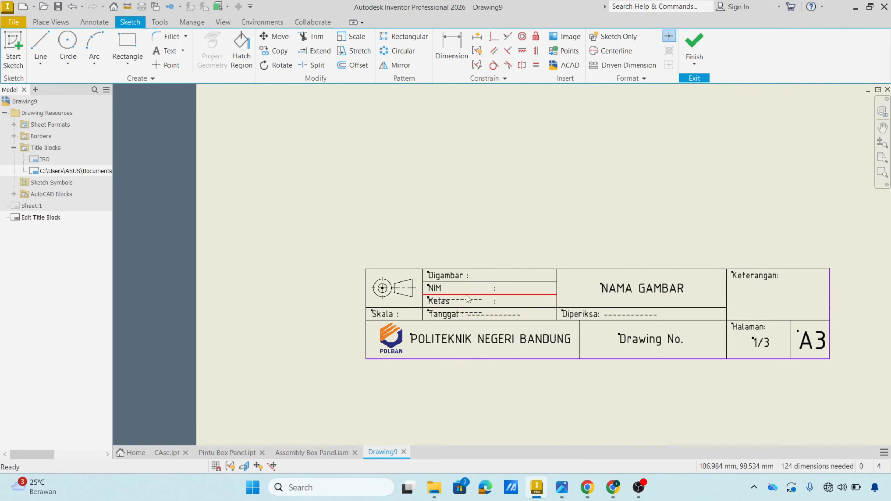
Step: Shorten the student number label to the single line "NIM :", removing its dashes and extra spacing
double_click(441, 291)
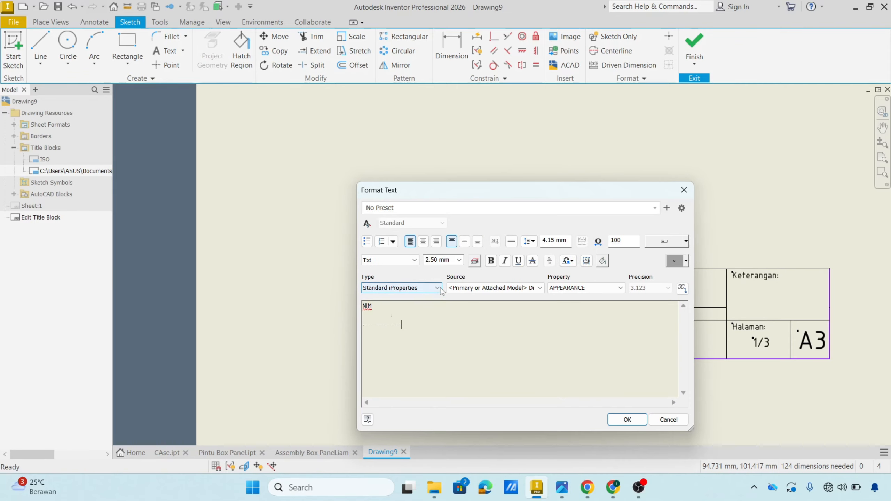
left_click_drag(405, 329, 373, 308)
key("BackSpace")
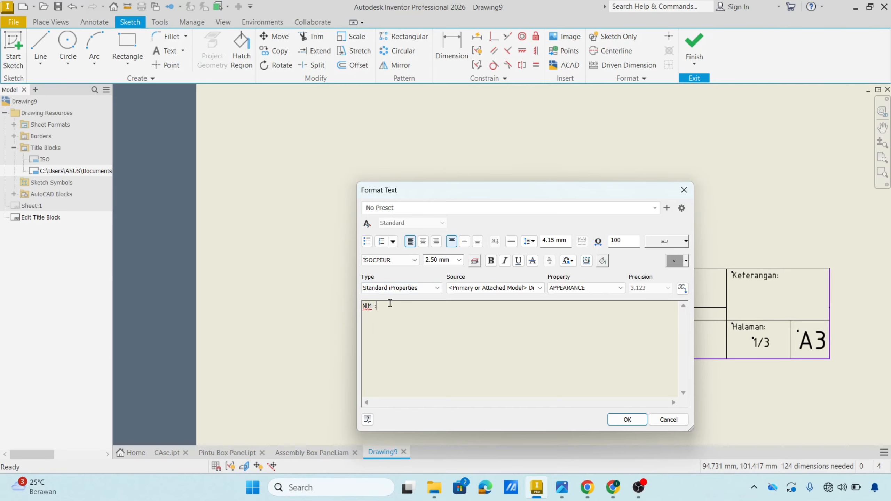
left_click(627, 420)
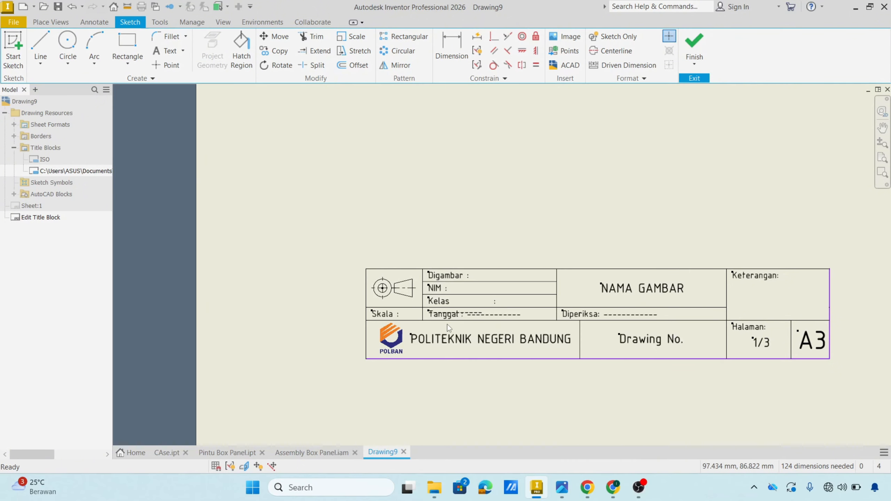
Step: Replace the class label's dashes so that it reads "Kelas : 1A/B/C" on one line
double_click(449, 303)
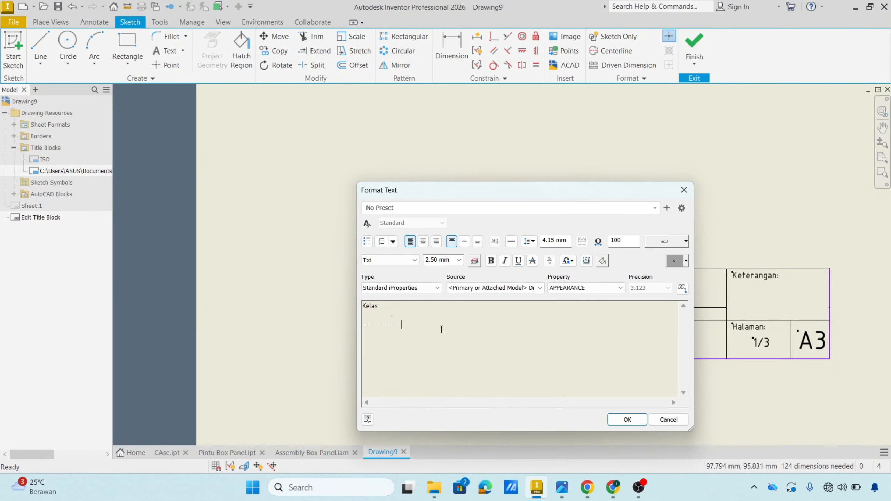
left_click_drag(404, 327, 383, 306)
key("BackSpace")
left_click(631, 419)
Step: Add a placeholder student number with trailing dashes after the NIM label
double_click(446, 294)
key("BackSpace")
key("BackSpace")
key("BackSpace")
key("BackSpace")
key("BackSpace")
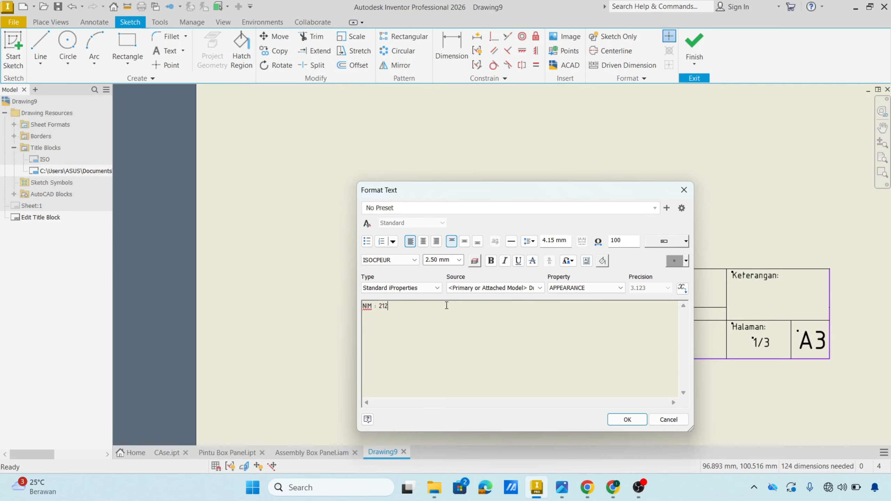
left_click(627, 419)
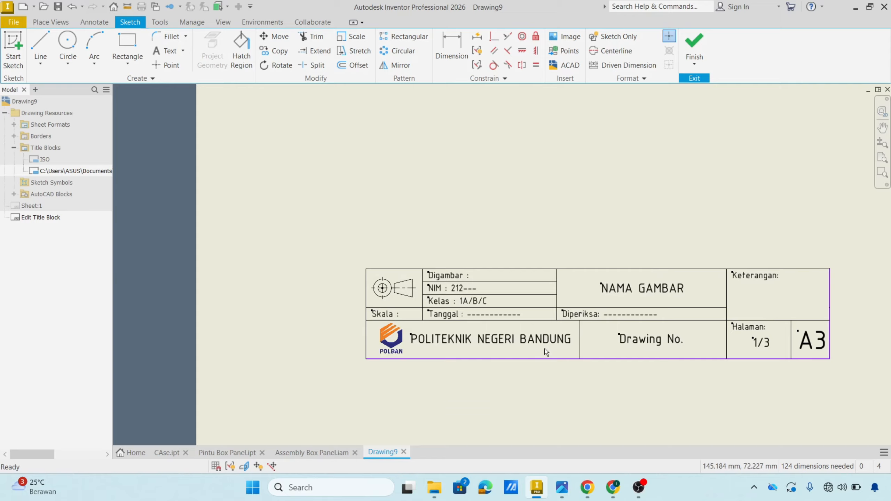
Step: Change the date label to read "Tanggal :", removing its dashes
double_click(476, 316)
left_click_drag(421, 316, 387, 306)
key("Delete")
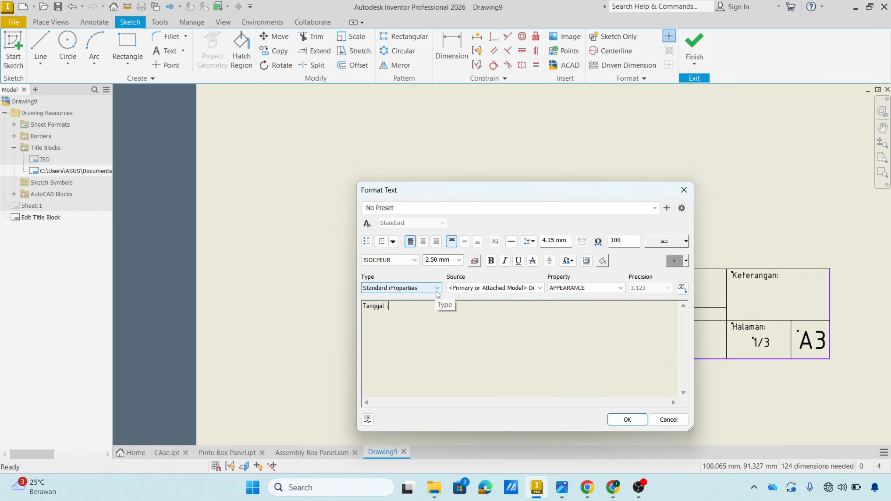
left_click(627, 420)
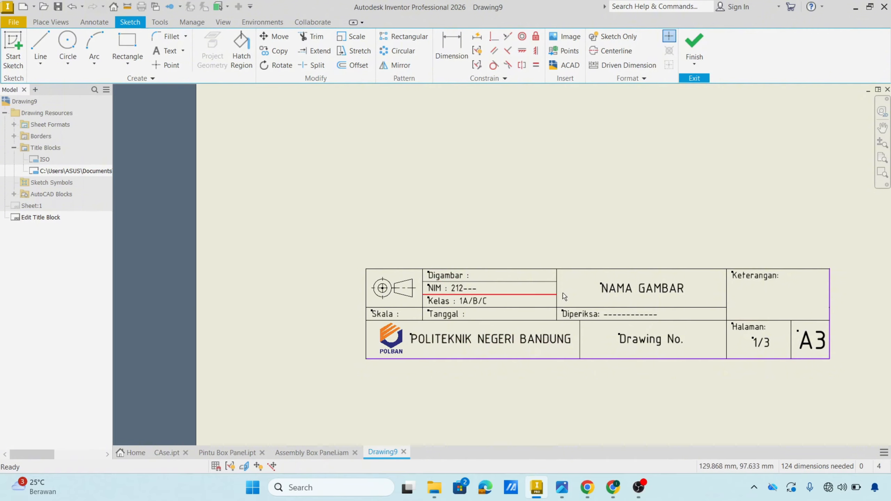
Step: Replace the NAMA GAMBAR text with a copy of the Tanggal label placed in the upper left corner of its cell
left_click(648, 291)
key("Delete")
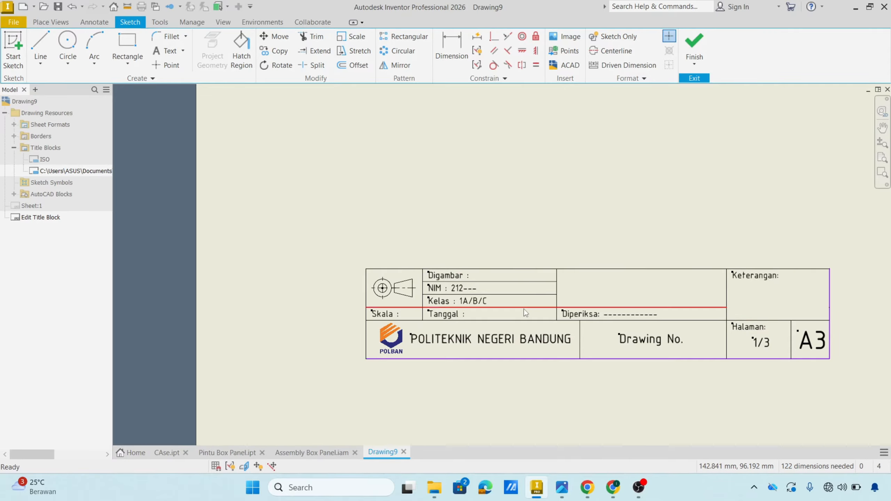
left_click(450, 315)
left_click_drag(451, 316, 545, 291)
key("ctrl+z")
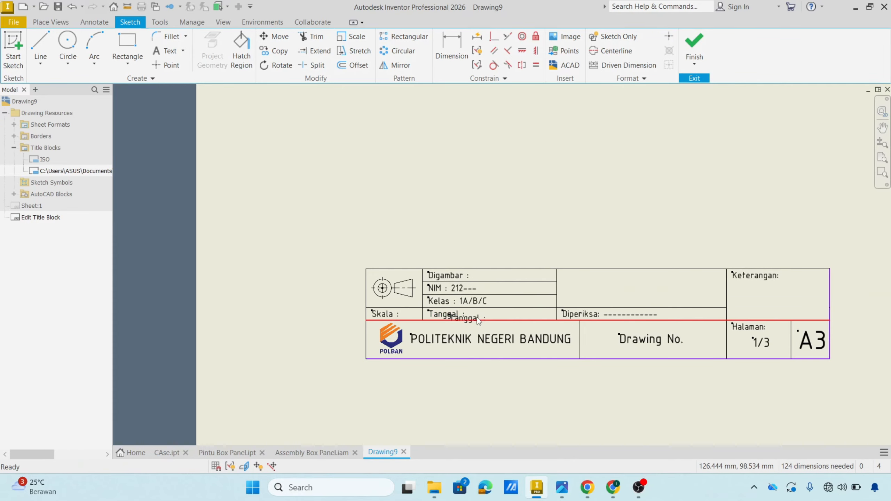
left_click(456, 315)
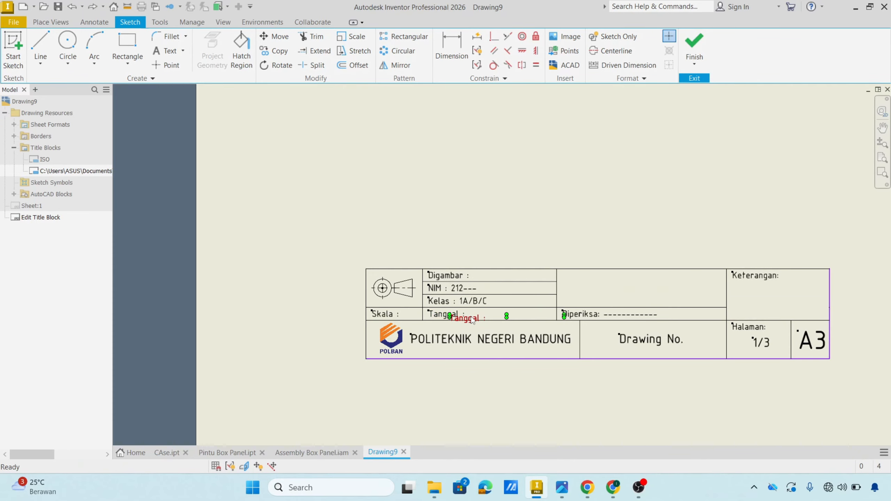
left_click_drag(456, 315, 584, 275)
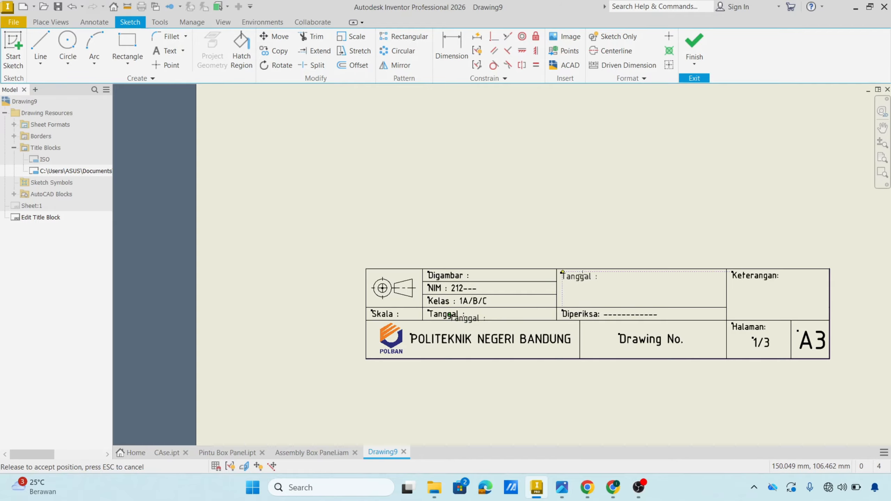
Step: Change the copied label in the drawing name cell to read "Judul :"
double_click(585, 277)
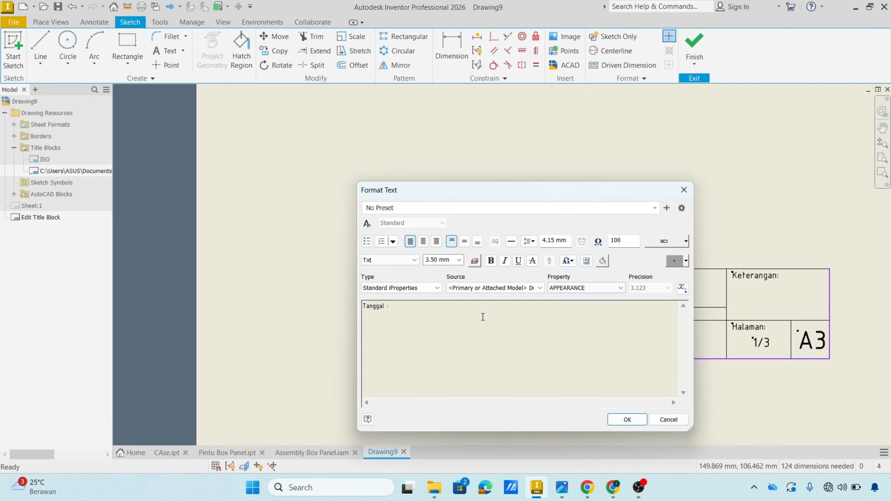
key("ctrl+a")
type("ud")
key("Num_Lock")
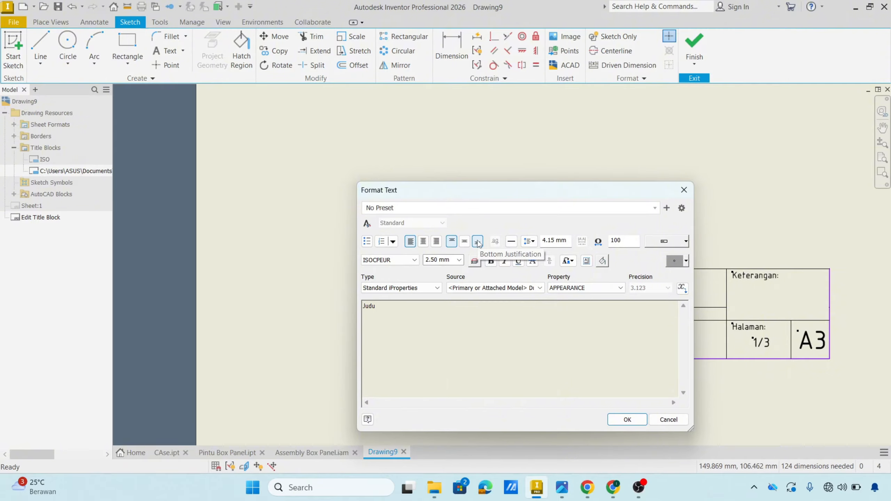
left_click(633, 419)
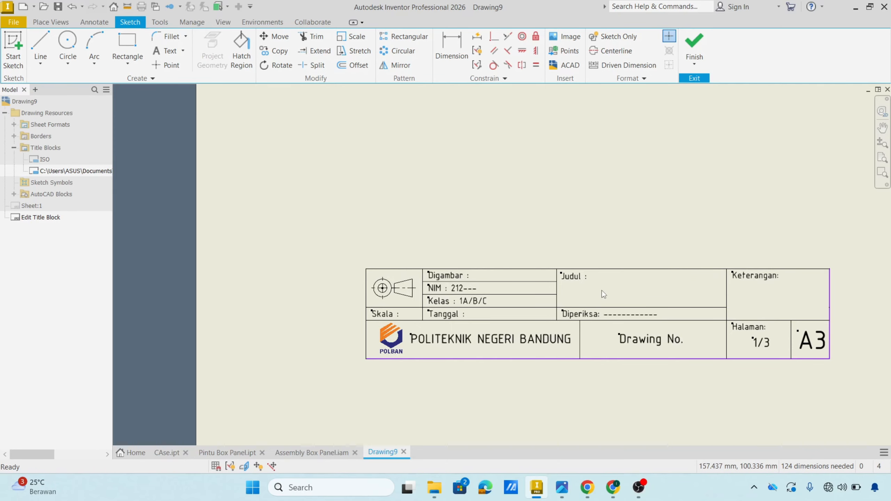
Step: Change the checked-by label to read "Diperiksa :", removing its dashes
left_click(605, 316)
double_click(595, 315)
left_click_drag(431, 305, 387, 300)
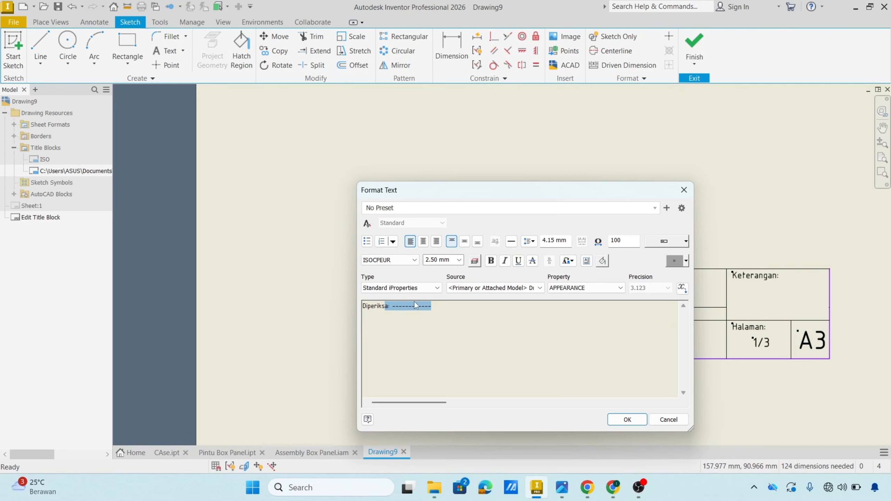
type("a :")
left_click(628, 420)
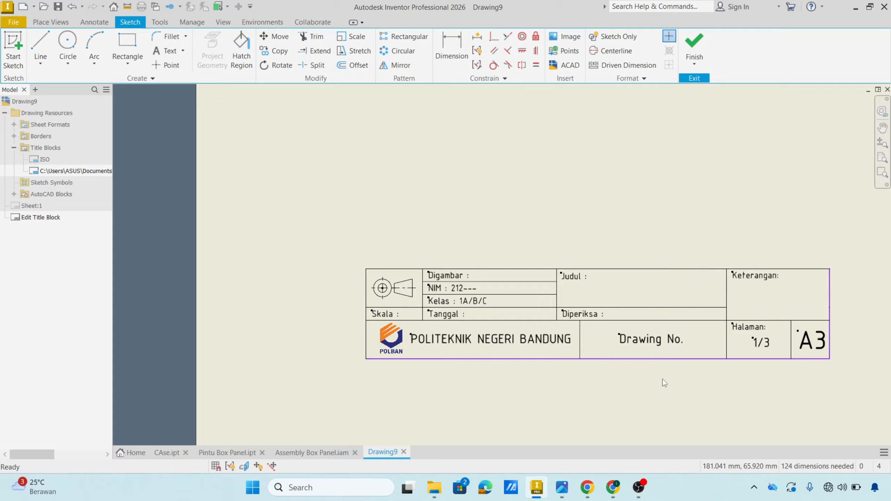
Step: Change the Drawing No. label to read "Drw. No:"
double_click(666, 344)
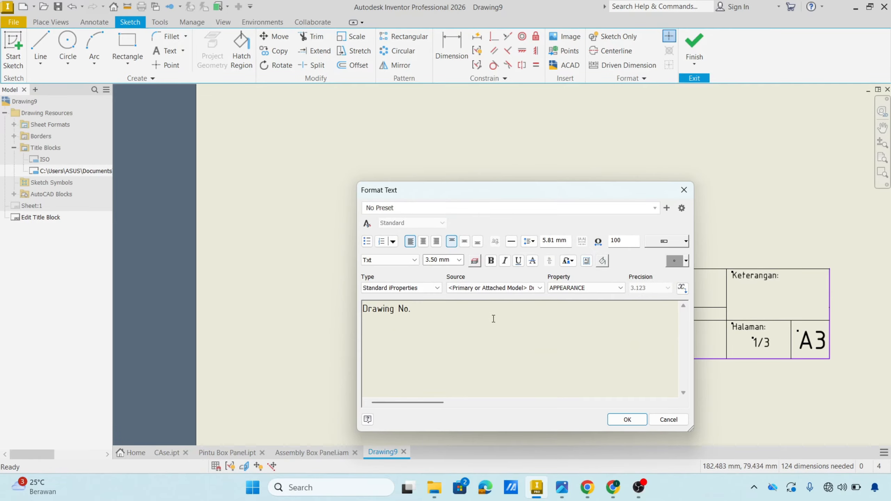
left_click_drag(493, 319, 307, 301)
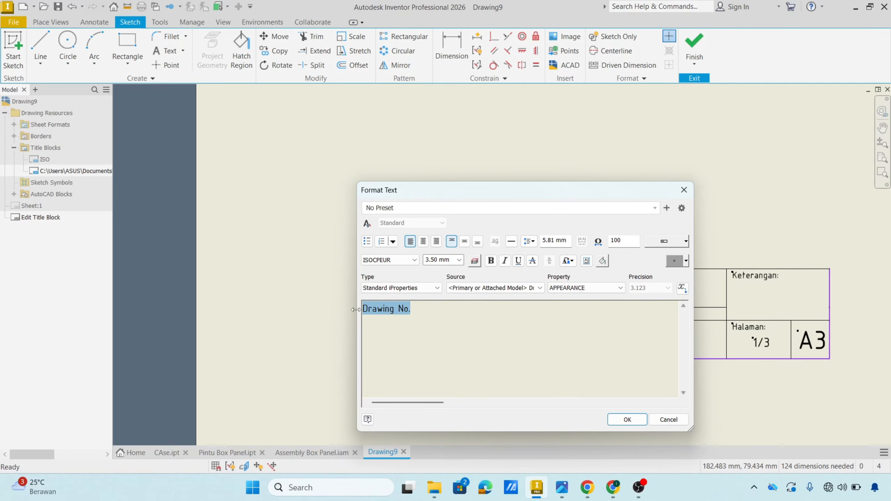
type("Drw. No")
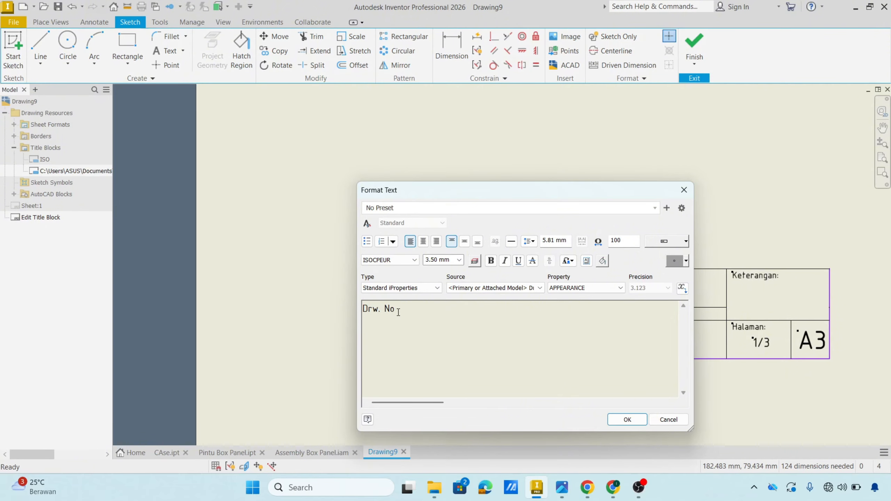
left_click(627, 419)
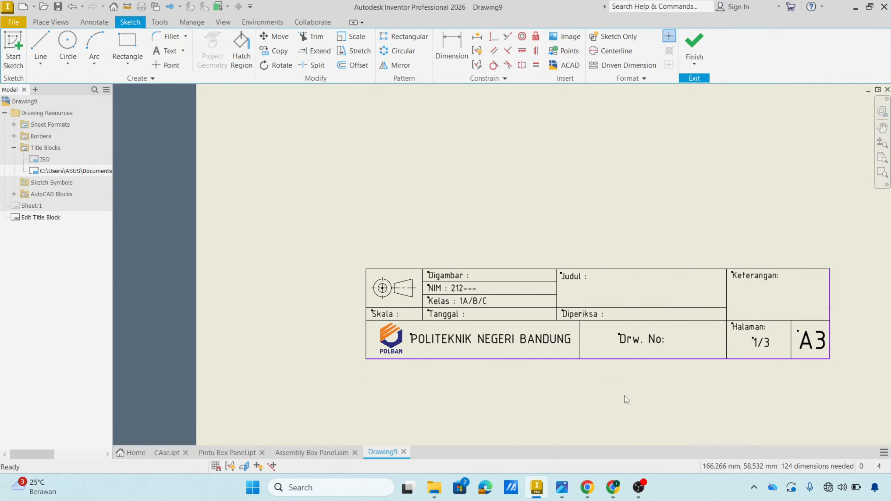
Step: Set the Drw. No label's text height to 2.5 mm and move it to the upper left corner of its cell
double_click(633, 345)
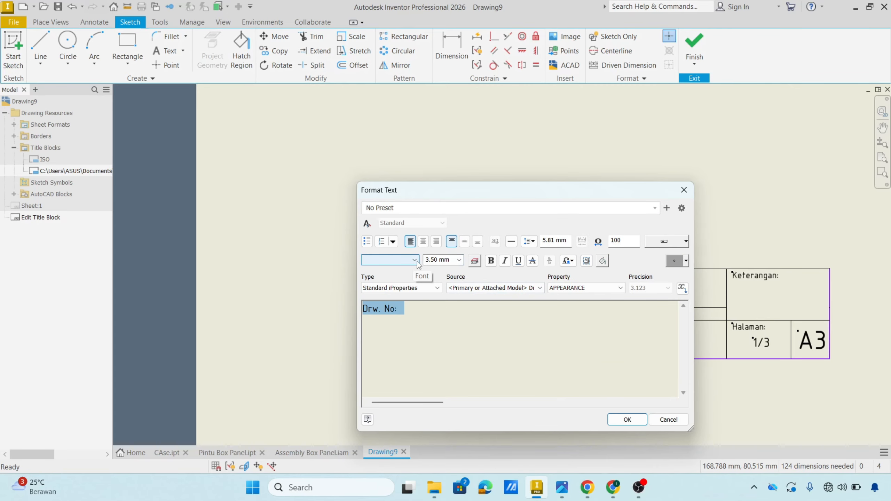
left_click_drag(451, 260, 371, 254)
type("2.5")
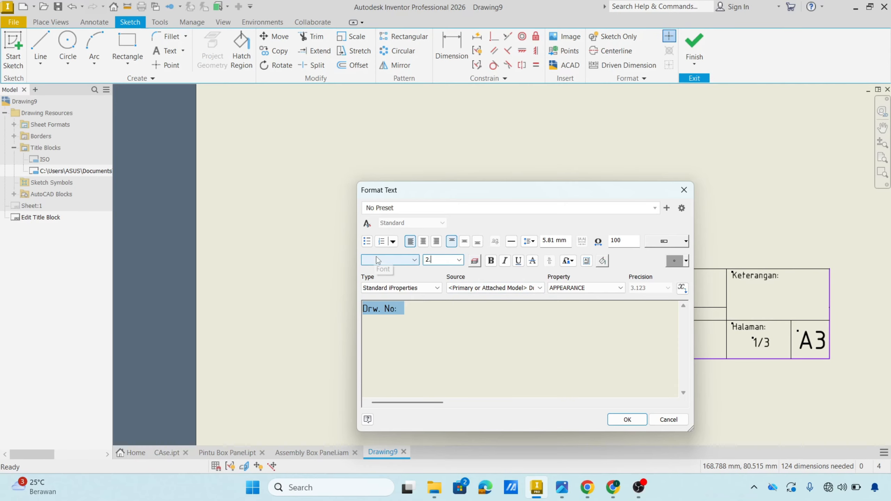
left_click(627, 419)
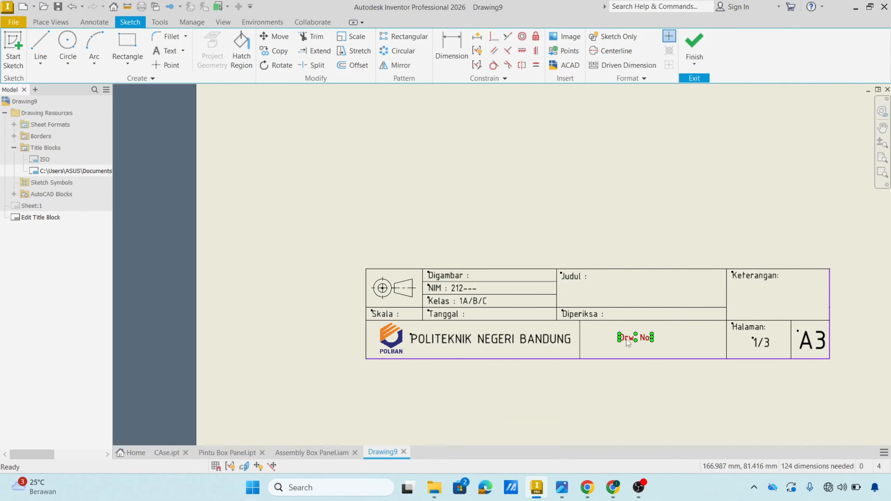
left_click_drag(627, 339, 595, 329)
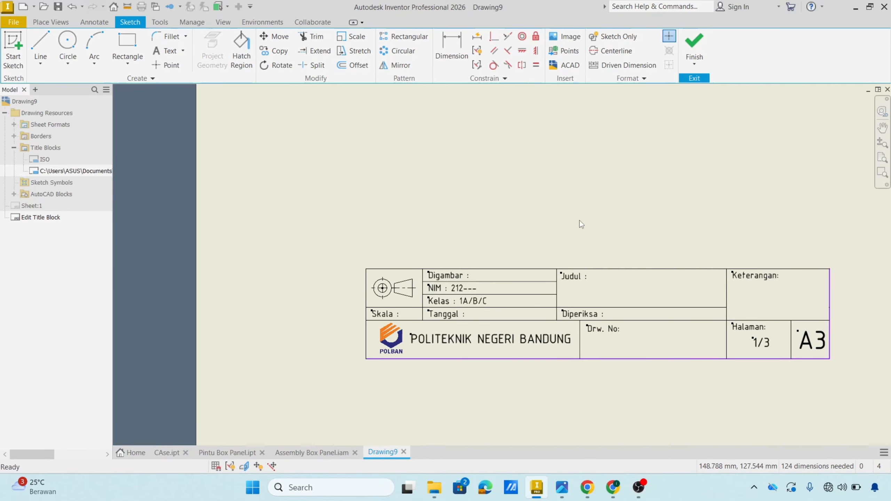
Step: Delete the 1/3 page number from the Halaman cell and finish the title block sketch, saving the edits
left_click(758, 344)
key("Delete")
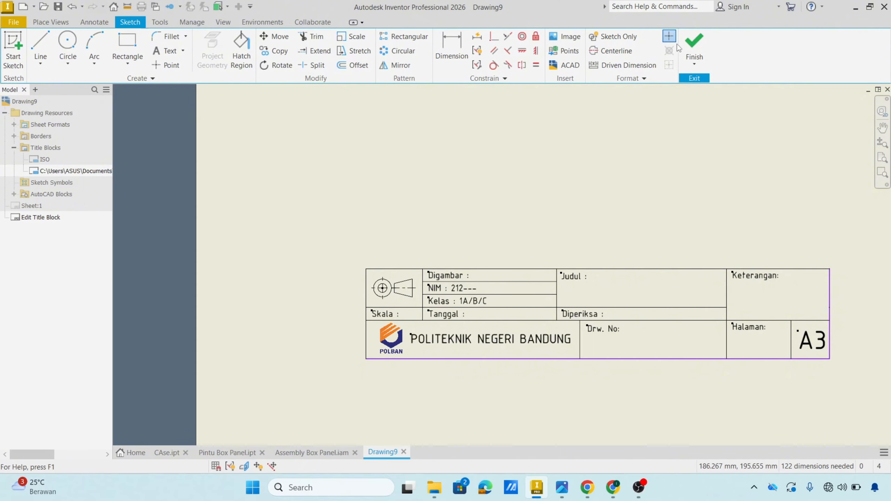
left_click(693, 43)
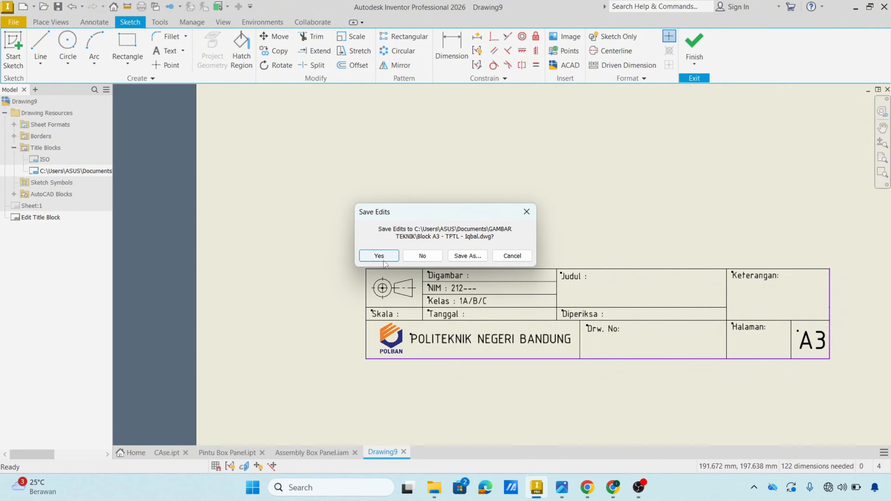
left_click(384, 259)
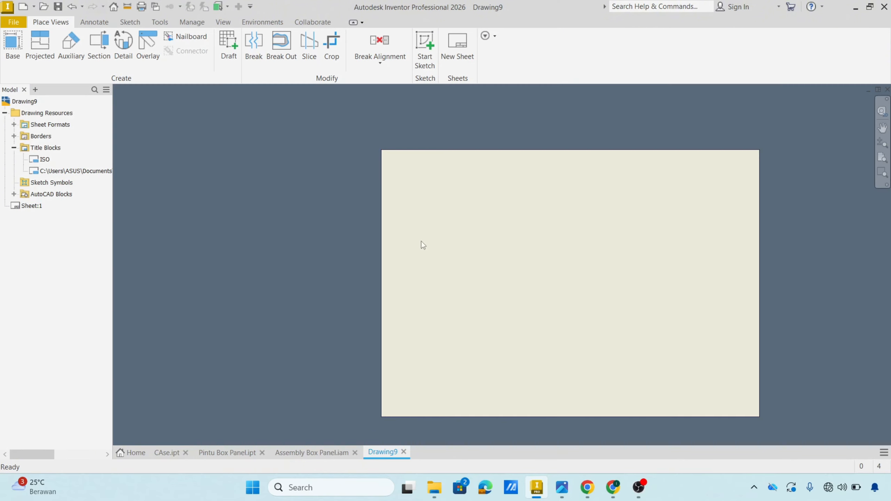
Step: Insert the edited custom title block on Sheet:1
left_click(47, 172)
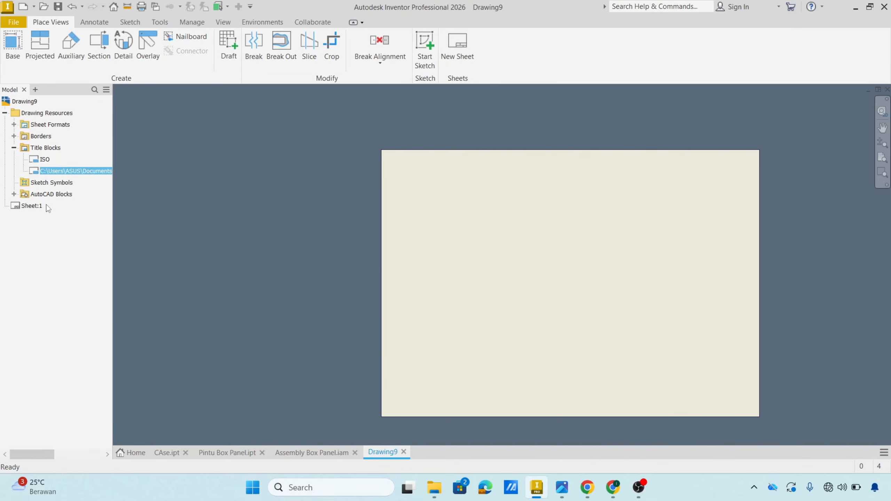
right_click(61, 176)
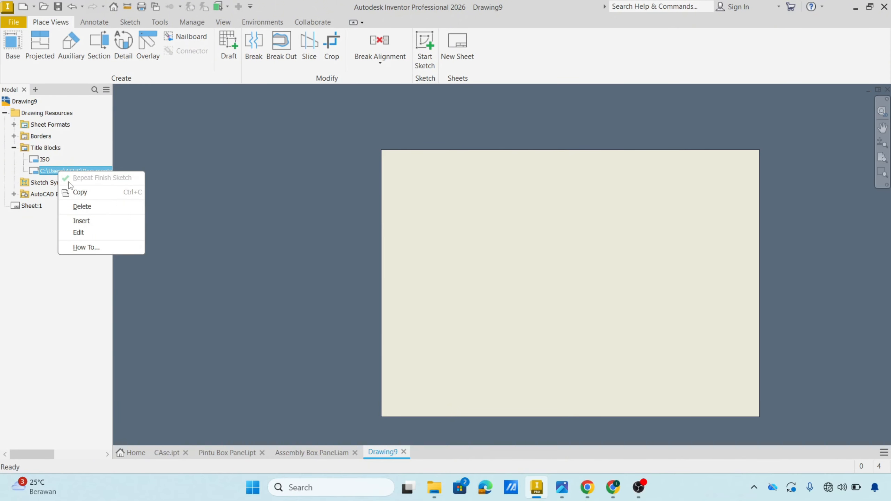
left_click(84, 221)
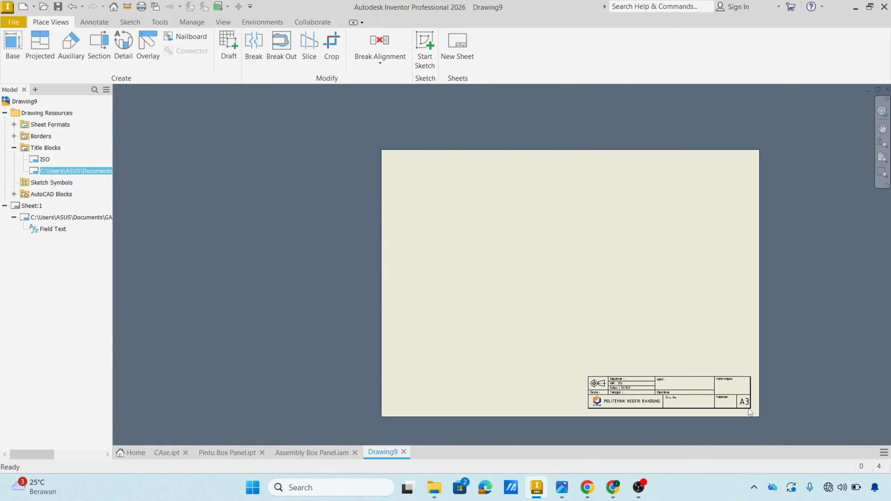
scroll(748, 408, "up", 5)
scroll(617, 398, "down", 4)
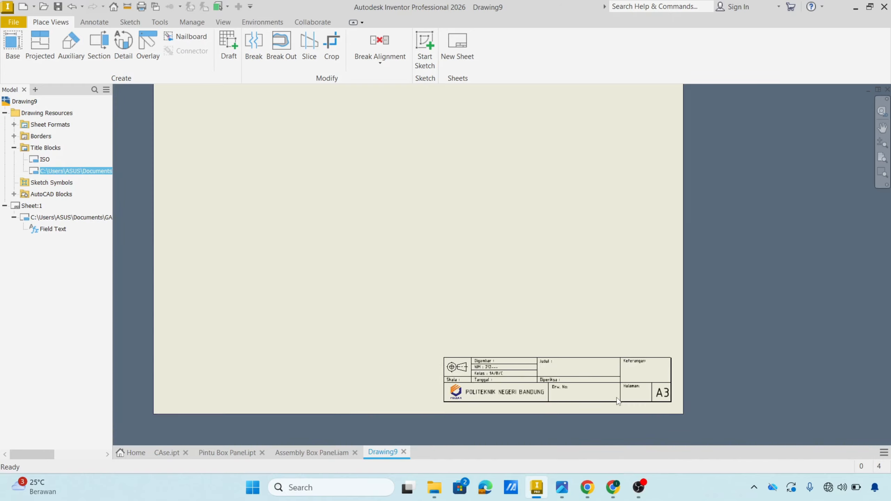
scroll(618, 401, "down", 2)
middle_click_drag(571, 343, 618, 334)
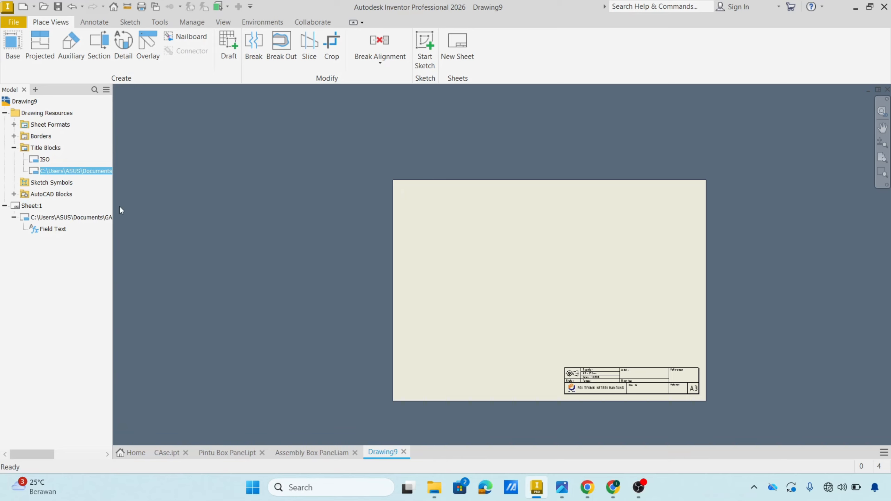
Step: Insert the default drawing border on the sheet with 8 horizontal and 6 vertical zones
left_click(16, 137)
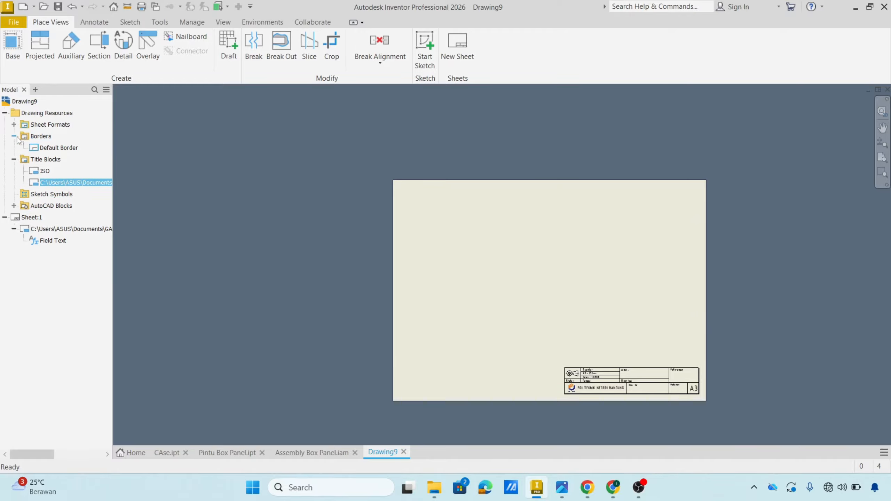
left_click(48, 148)
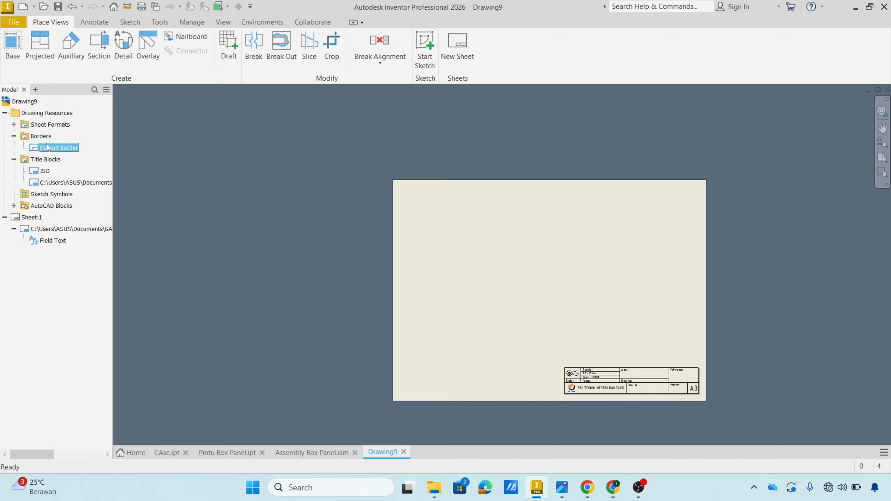
right_click(65, 149)
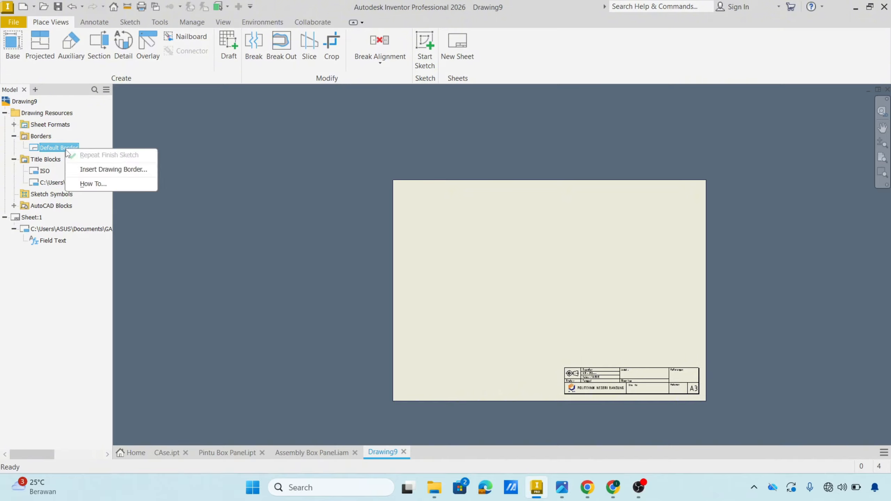
left_click(132, 170)
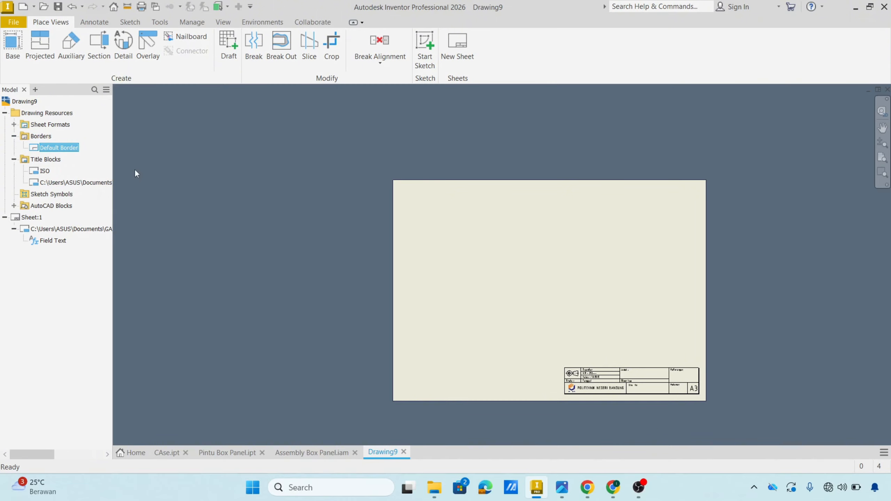
mouse_move(215, 96)
left_mouse_down()
mouse_move(253, 170)
mouse_move(261, 235)
left_mouse_up()
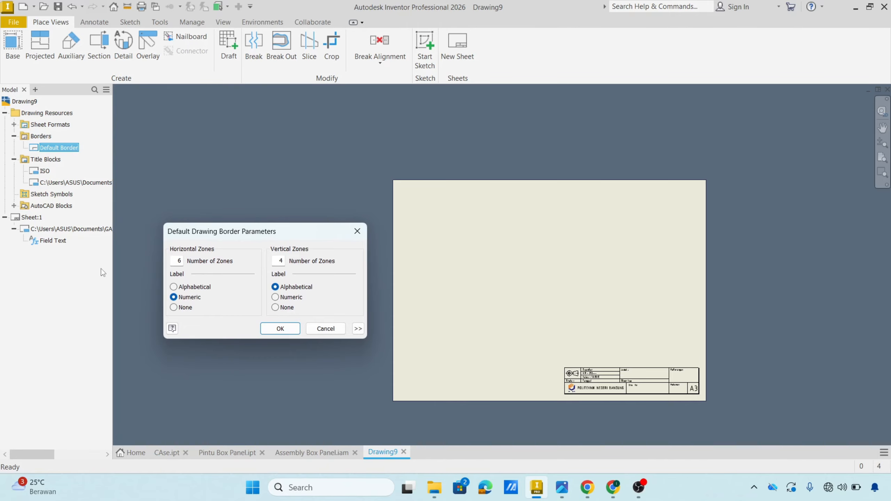
double_click(178, 262)
type("8")
double_click(282, 259)
type("6")
left_click(282, 328)
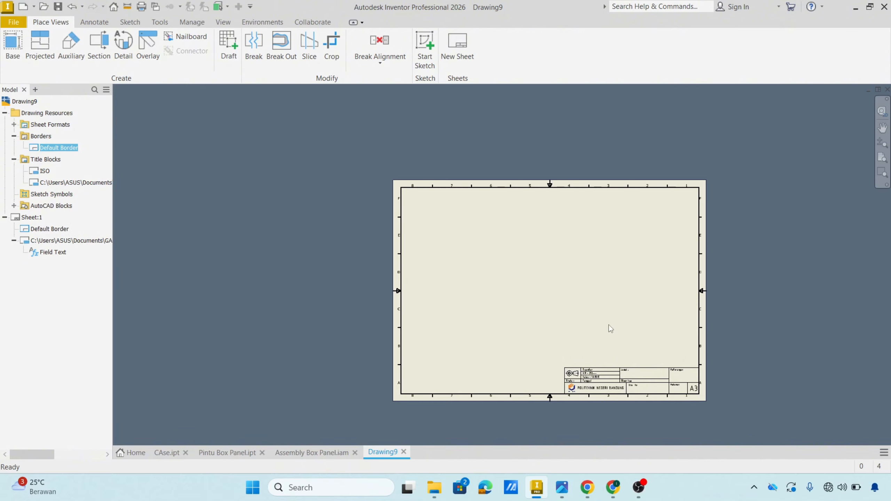
Step: Examine how the title block's edges and labels fit against the drawing border
middle_click_drag(575, 303, 466, 276)
scroll(443, 268, "down", 3)
scroll(444, 268, "up", 3)
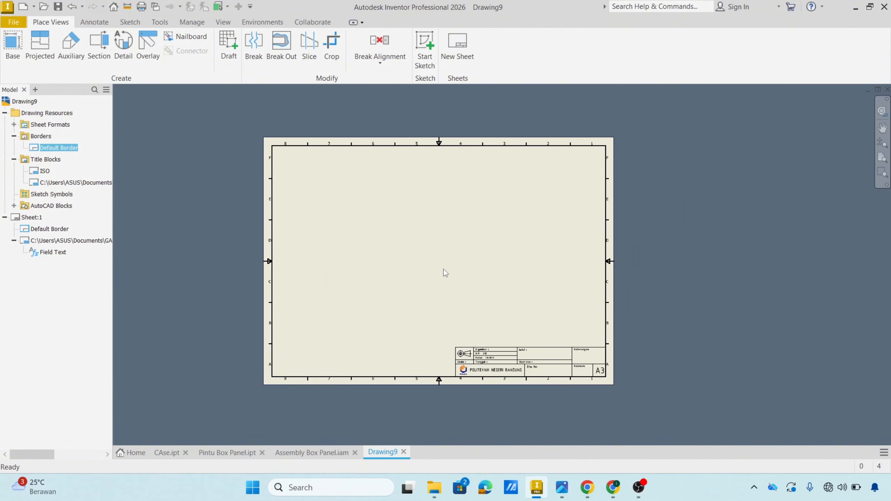
scroll(336, 259, "up", 3)
scroll(283, 261, "down", 2)
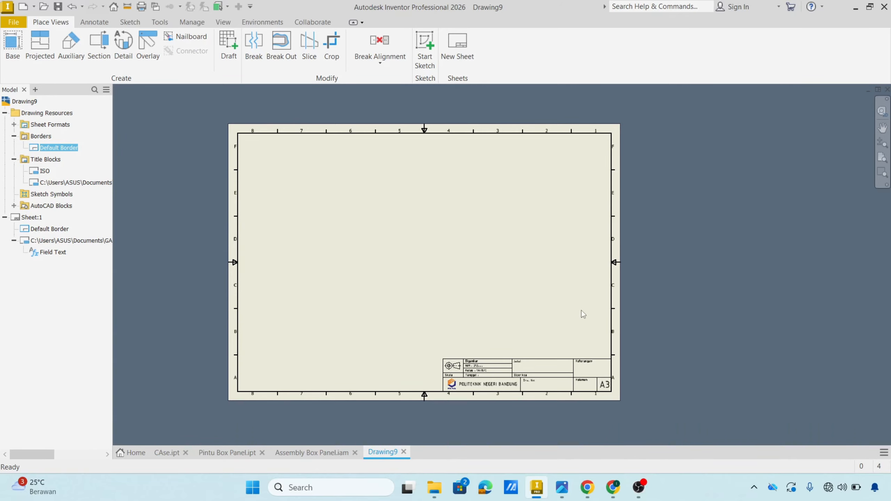
scroll(588, 403, "up", 2)
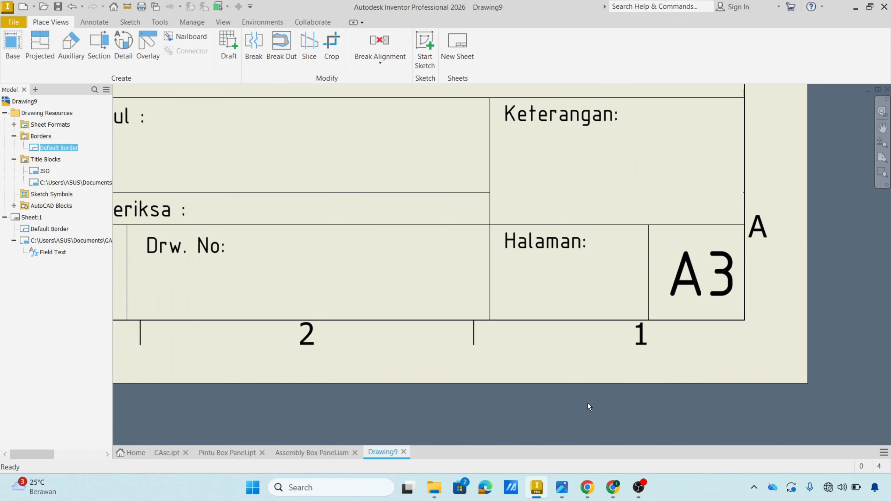
scroll(588, 403, "down", 3)
key("F2")
mouse_move(589, 407)
left_mouse_down()
mouse_move(654, 393)
mouse_move(719, 358)
left_mouse_up()
key("Escape")
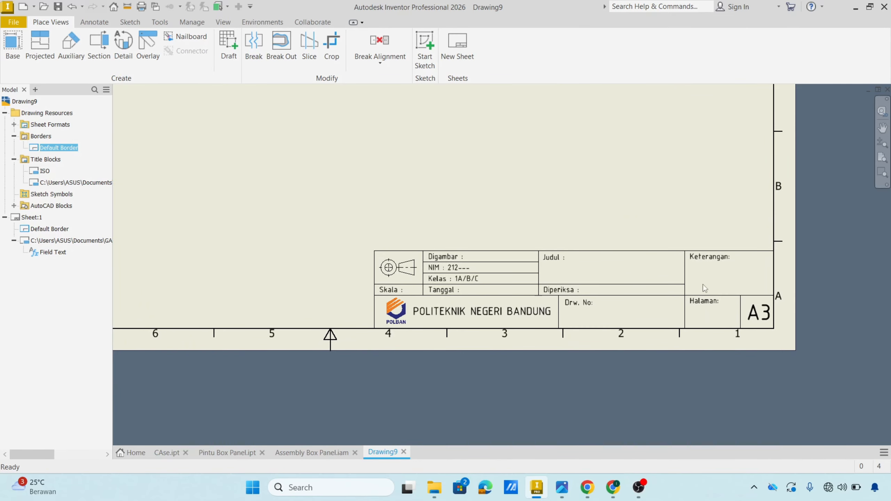
Step: Reopen the custom title block for editing and trace its left outer edge with a line from the lower to the upper corner
right_click(63, 182)
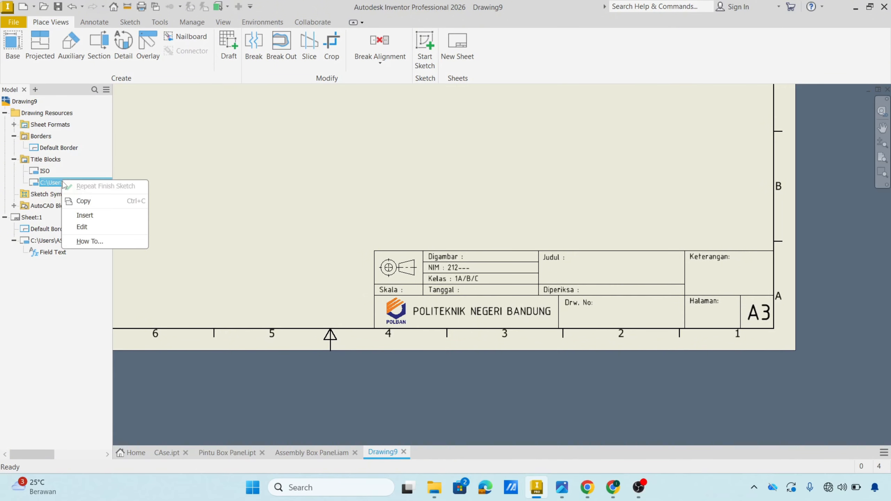
left_click(96, 228)
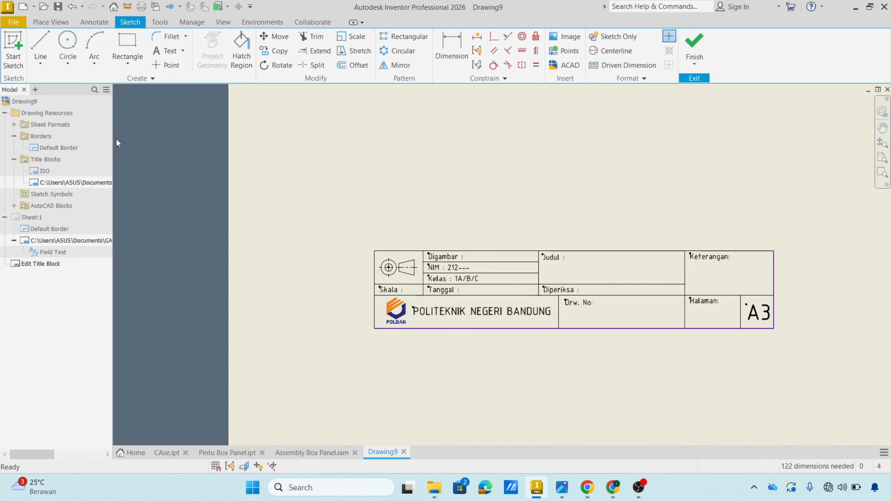
left_click(34, 53)
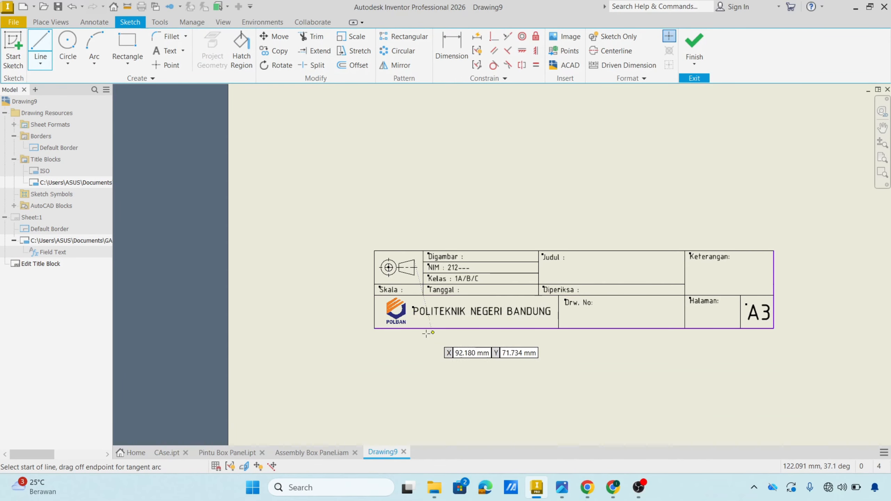
scroll(386, 333, "up", 5)
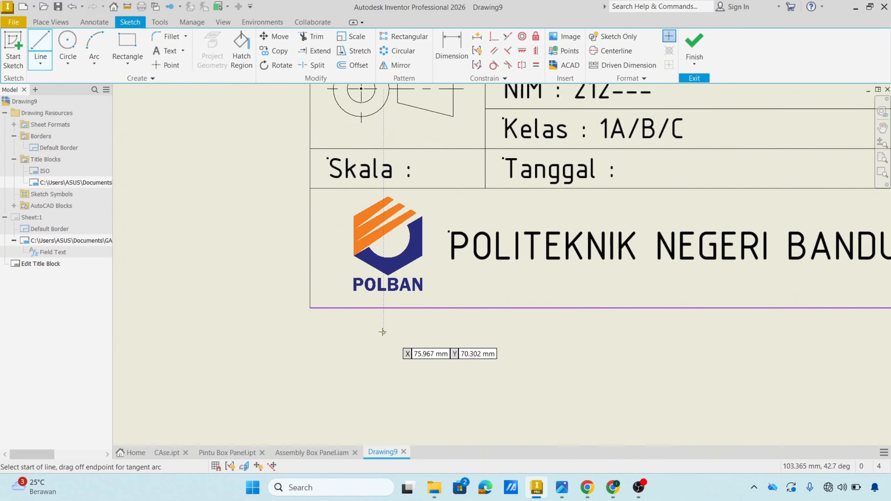
left_click(311, 308)
scroll(311, 308, "down", 3)
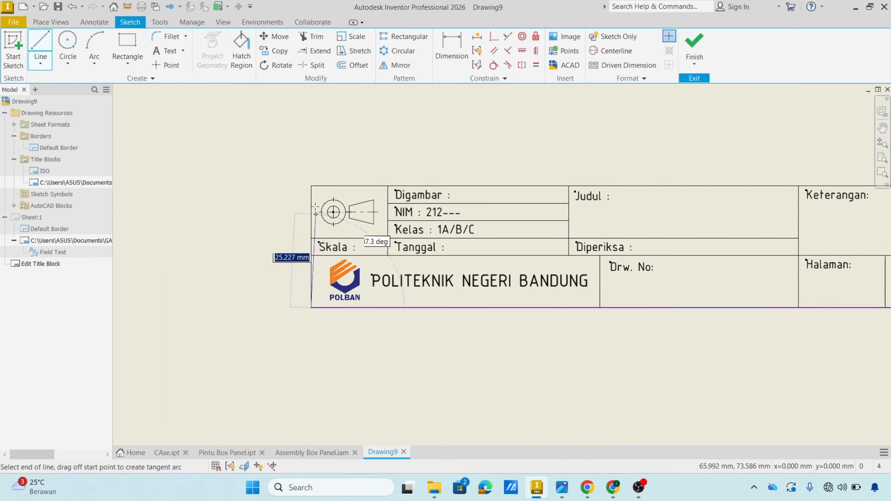
left_click(311, 186)
scroll(272, 197, "up", 6)
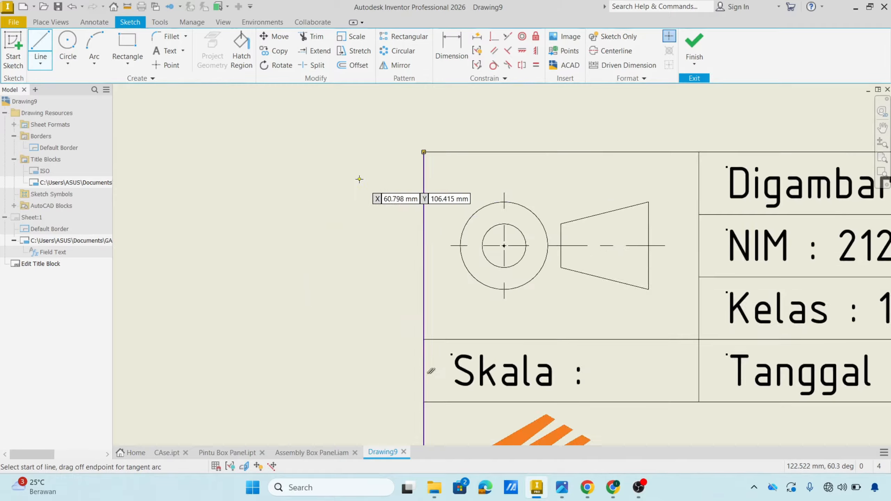
Step: Trace the title block's top outer edge with a line between its two upper corners and save the edited title block
scroll(361, 178, "down", 5)
left_click(383, 169)
scroll(274, 200, "up", 4)
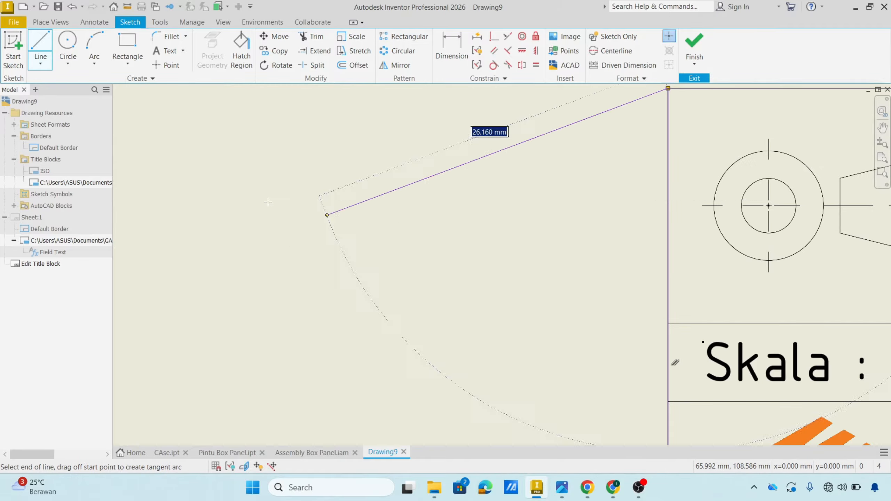
scroll(515, 168, "down", 5)
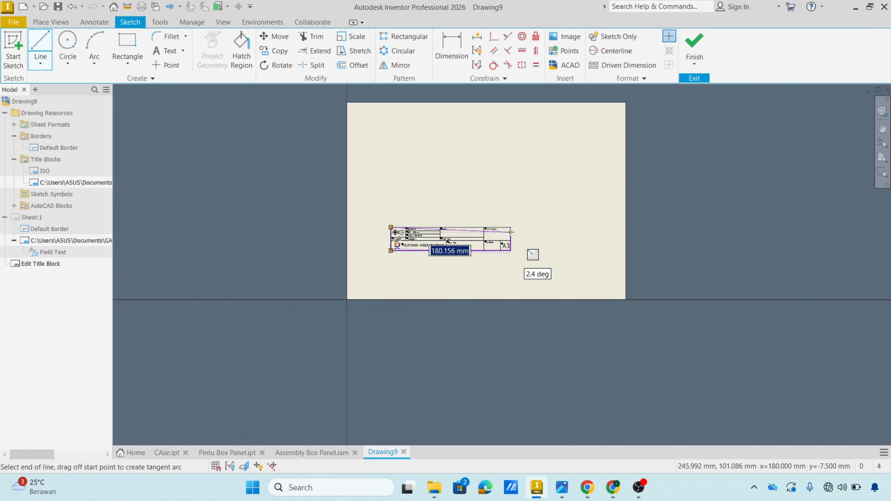
left_click(686, 44)
left_click(383, 257)
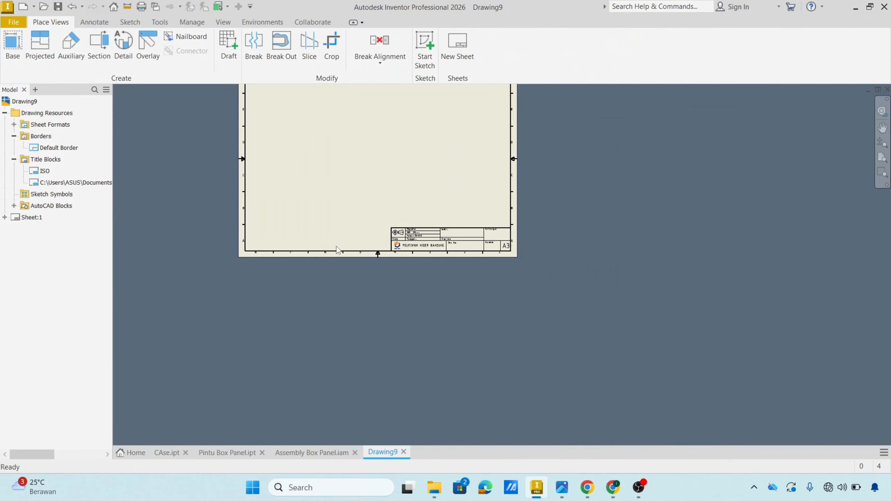
Step: Examine the title block's retraced outline and its fit against the drawing border on the sheet
scroll(404, 232, "up", 7)
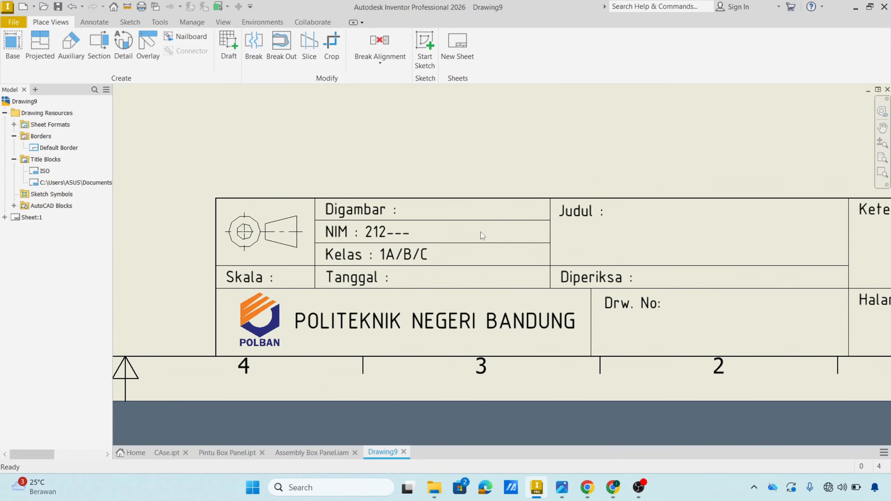
scroll(560, 193, "up", 4)
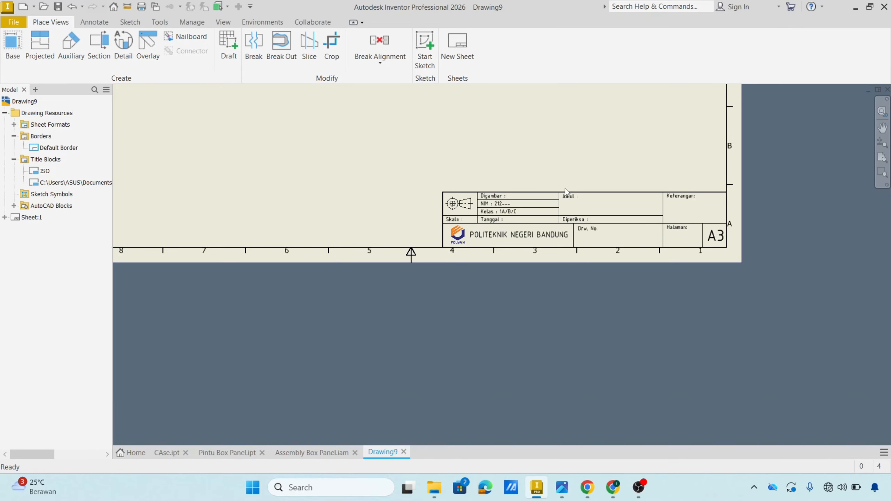
middle_click_drag(668, 163, 712, 168)
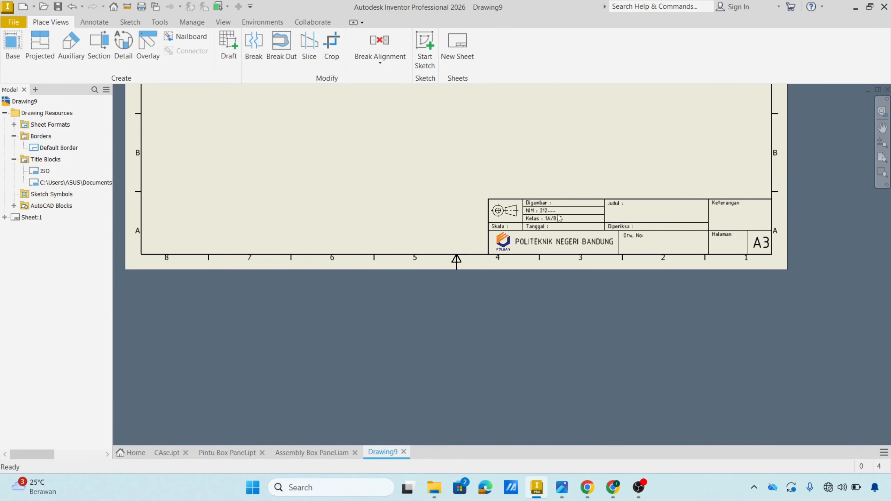
scroll(559, 218, "down", 3)
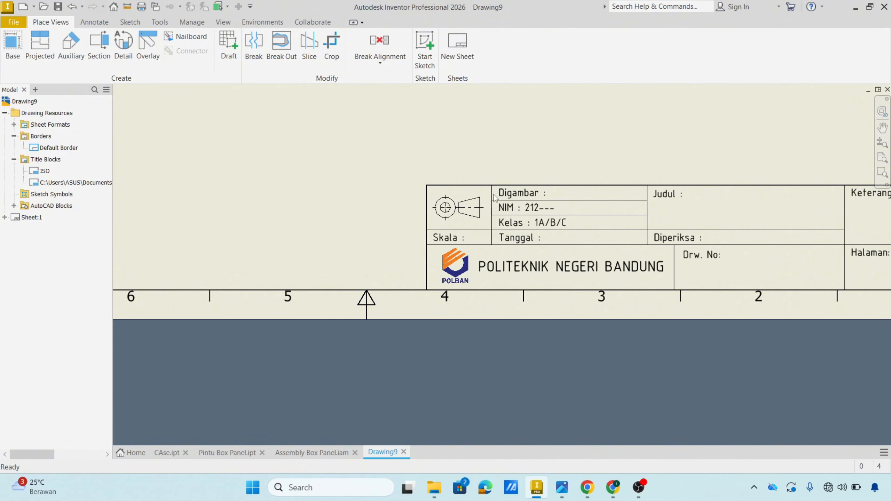
scroll(663, 133, "up", 3)
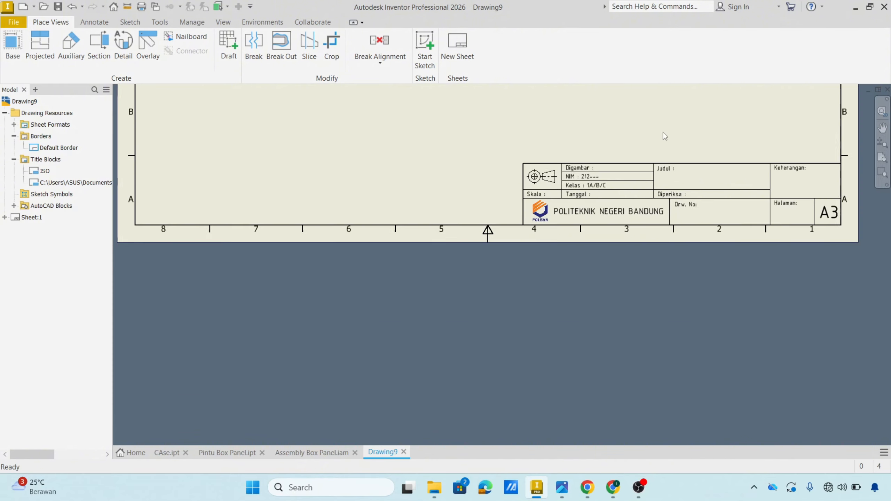
mouse_move(696, 135)
middle_mouse_down()
mouse_move(569, 196)
mouse_move(566, 212)
middle_mouse_up()
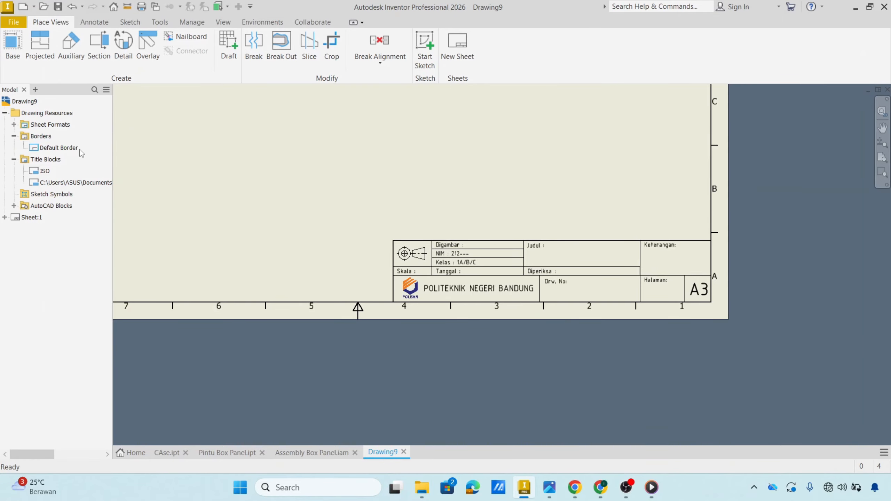
Step: Reopen the custom title block for editing and place a text field with the DESIGNER standard iProperty beside the "Digambar :" label
left_click(73, 182)
right_click(74, 183)
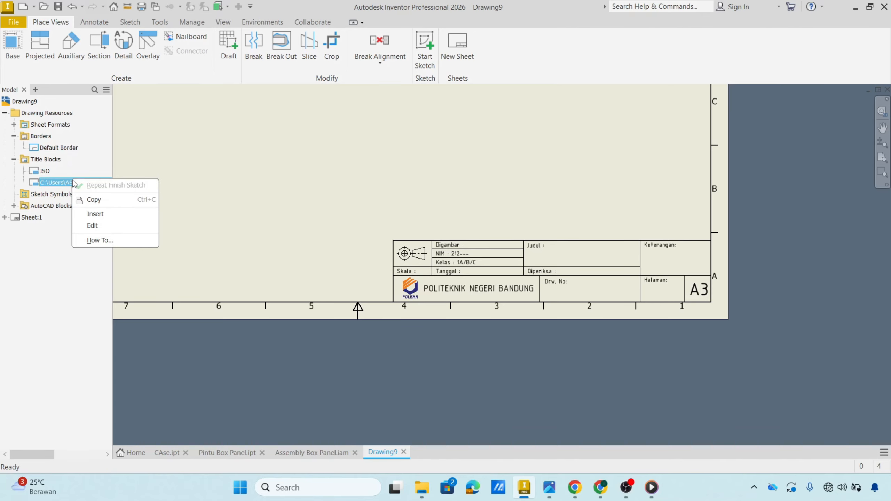
left_click(92, 225)
scroll(454, 250, "up", 3)
scroll(453, 243, "up", 3)
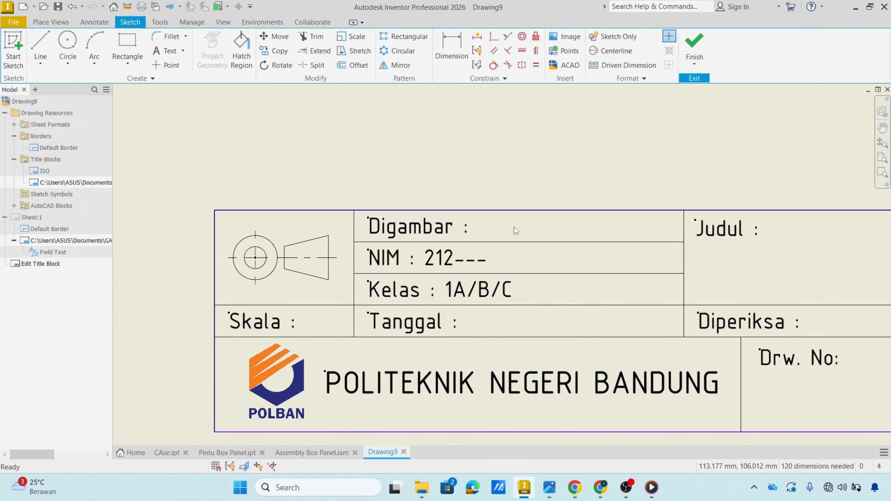
left_click(171, 56)
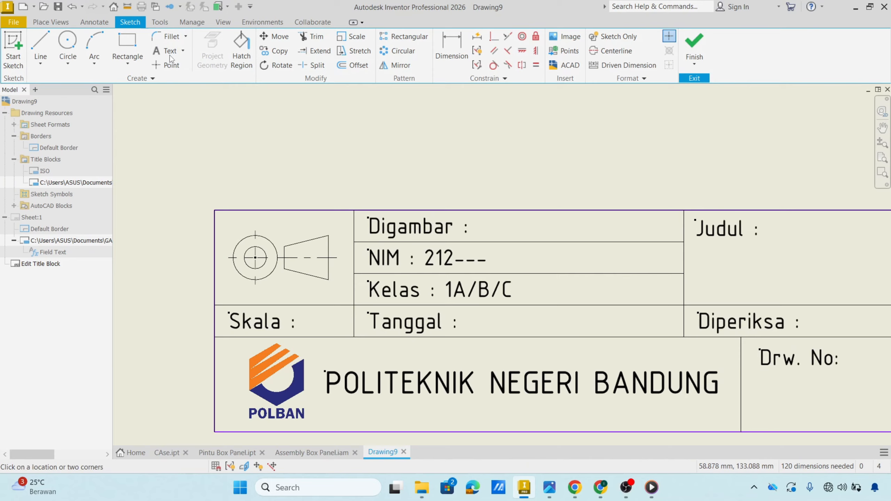
left_click(480, 221)
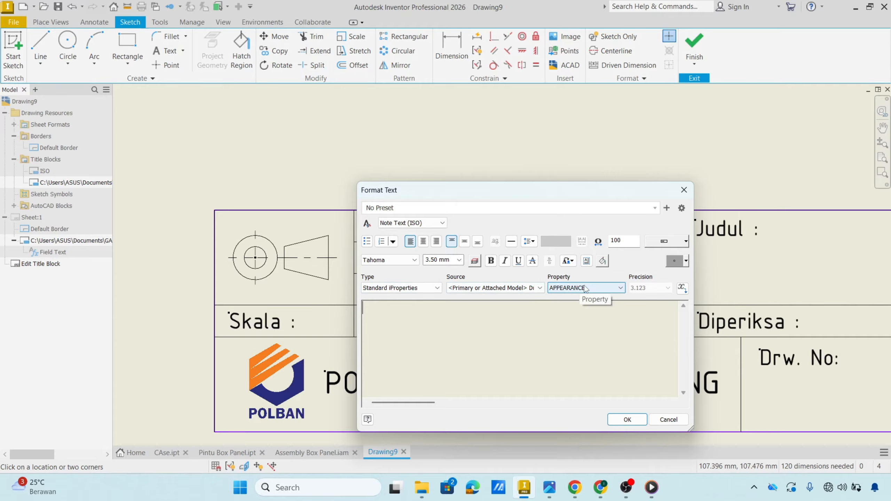
left_click(614, 291)
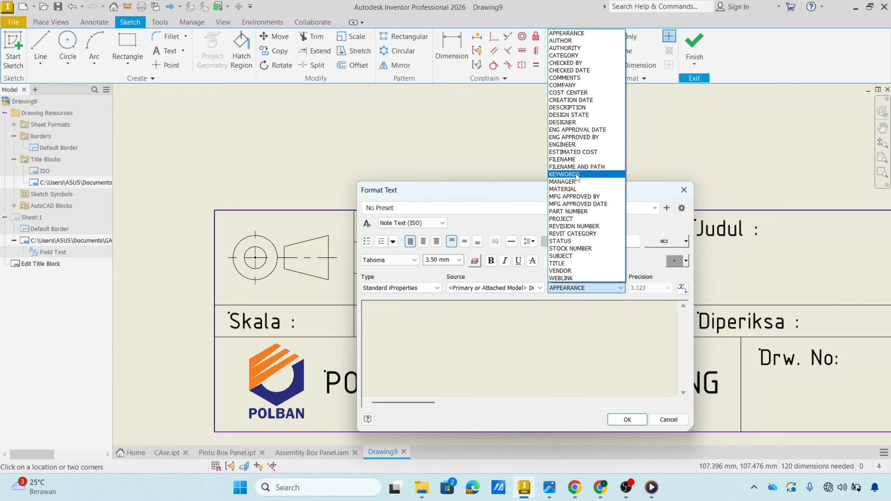
left_click(569, 123)
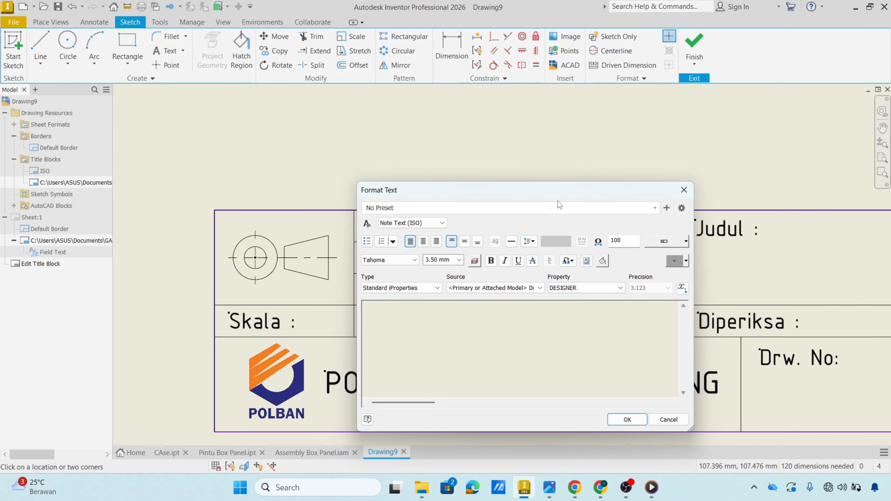
left_click(681, 289)
left_click(619, 419)
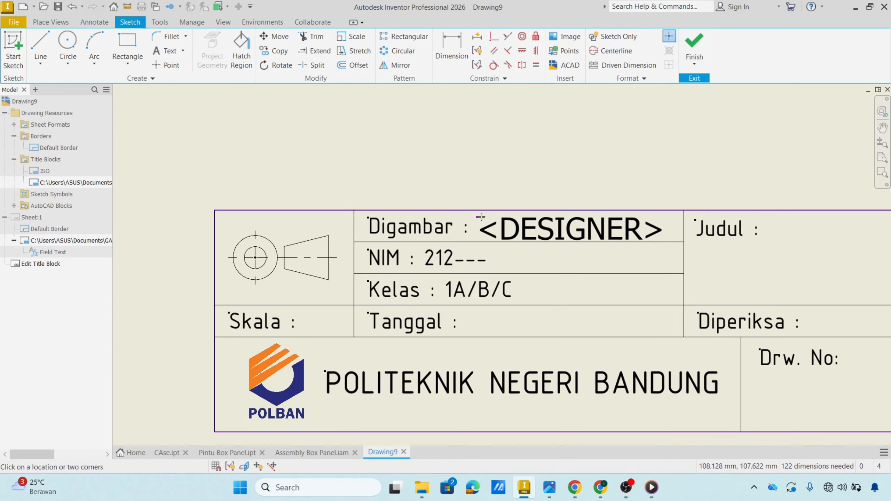
key("Escape")
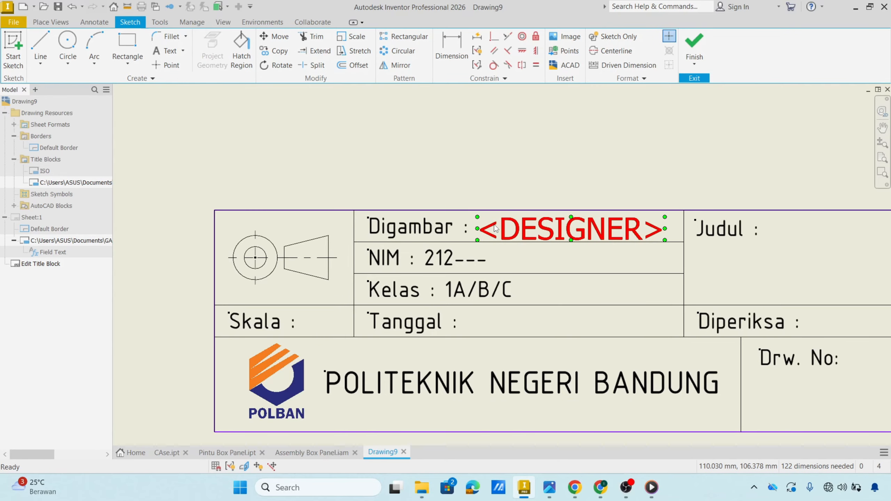
Step: Set the DESIGNER field's text height to 2.50 mm and shift the field slightly towards its label
double_click(495, 228)
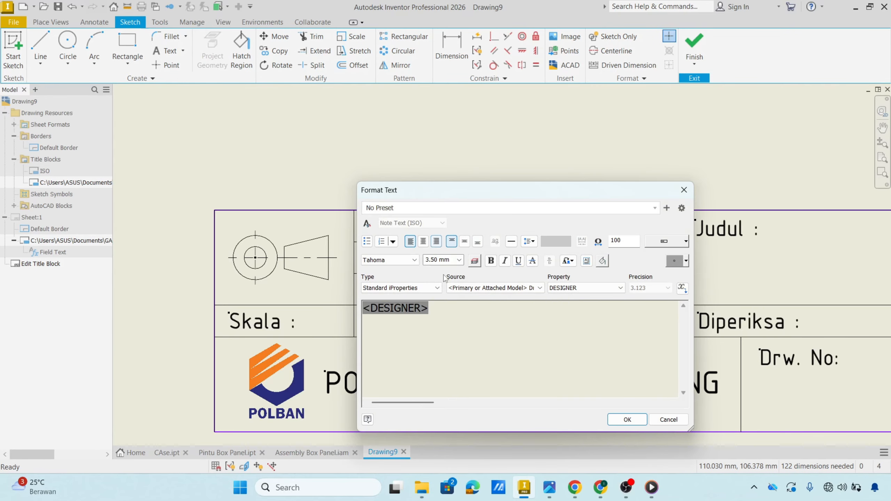
left_click(459, 260)
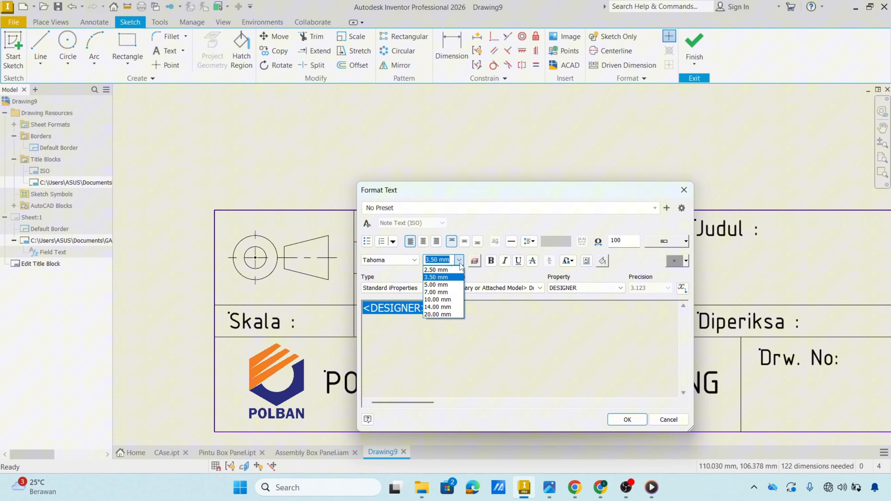
left_click(437, 270)
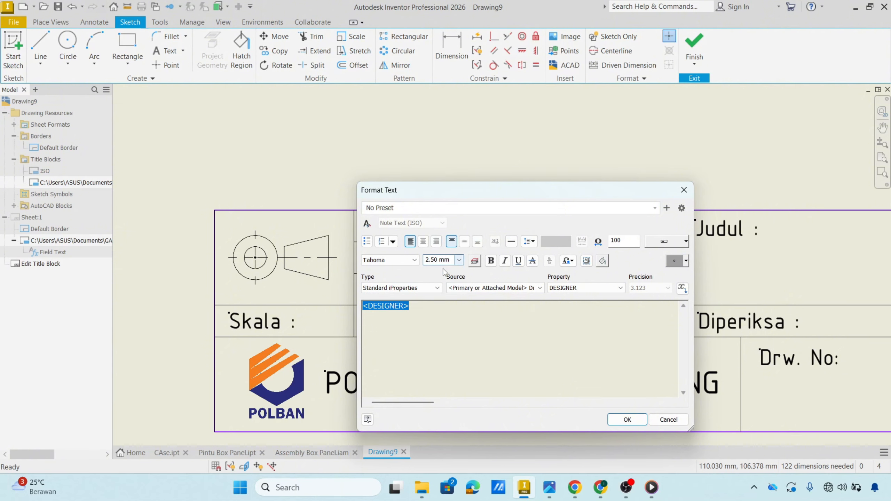
left_click(614, 420)
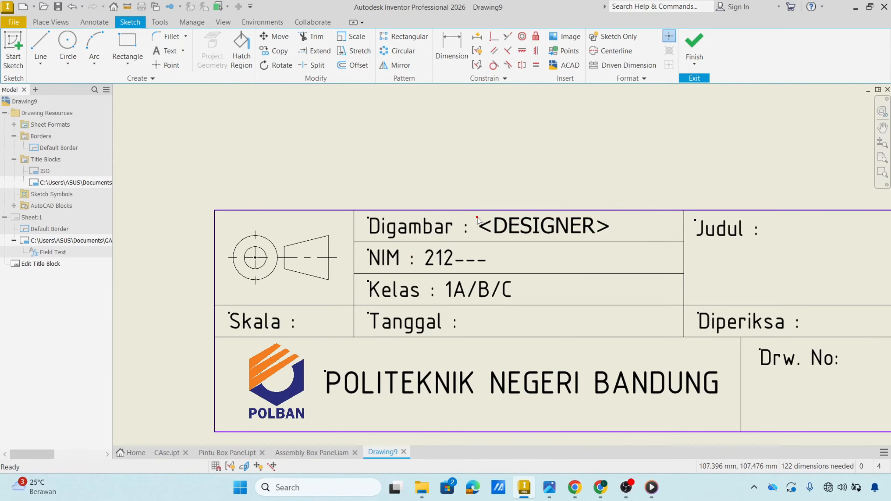
left_click_drag(477, 217, 476, 217)
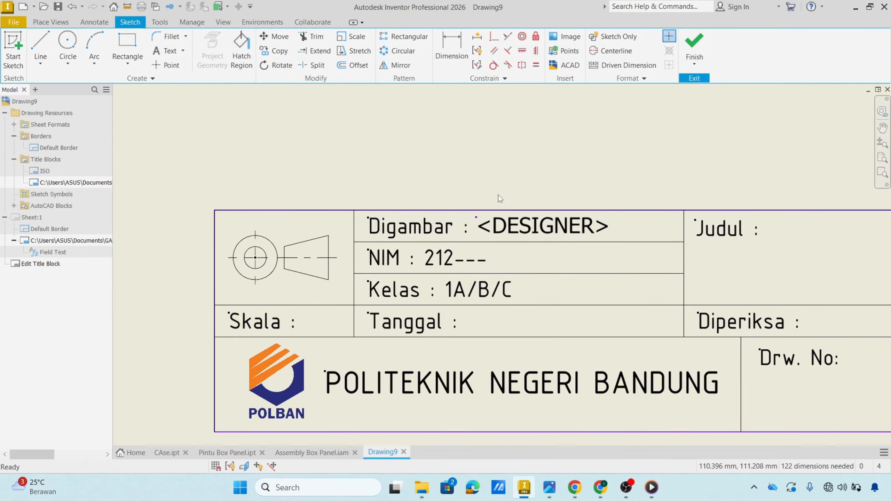
Step: Add a text field beside the "Skala :" label using the Initial View Scale property from Sheet Properties
middle_click_drag(557, 276, 419, 279)
middle_click_drag(409, 318, 526, 294)
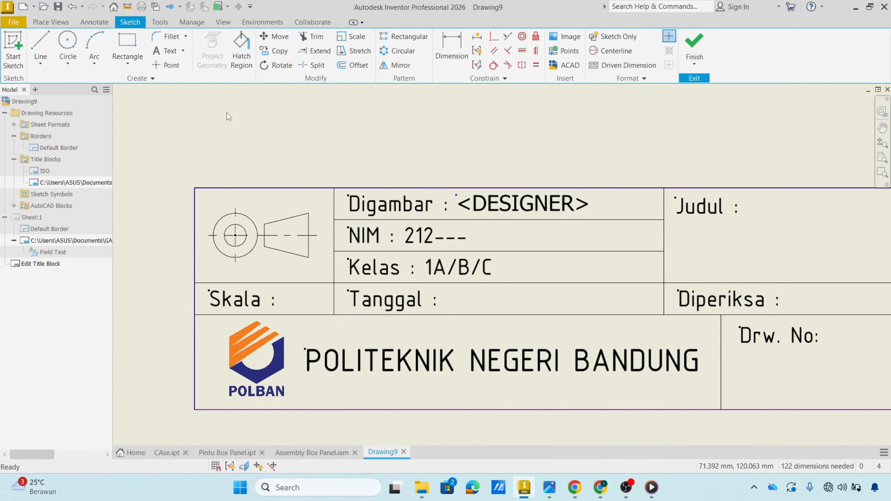
left_click(165, 51)
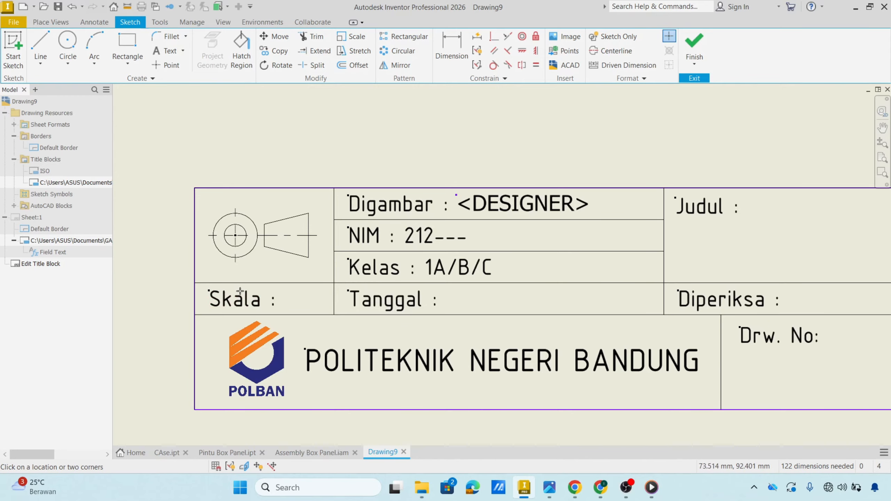
left_click(285, 292)
left_click(586, 288)
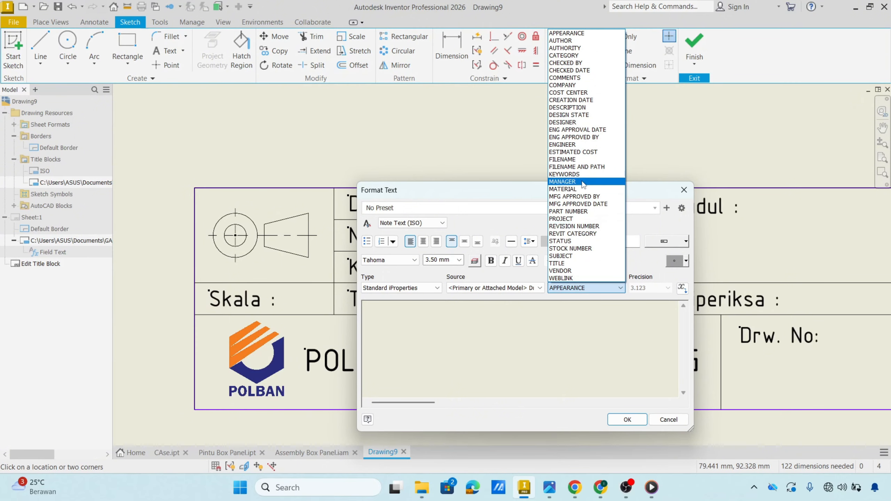
left_click(433, 290)
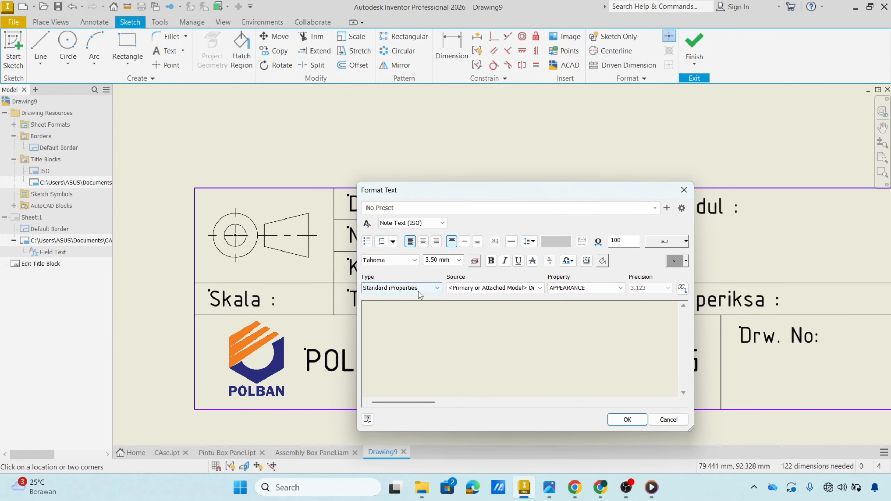
left_click(394, 289)
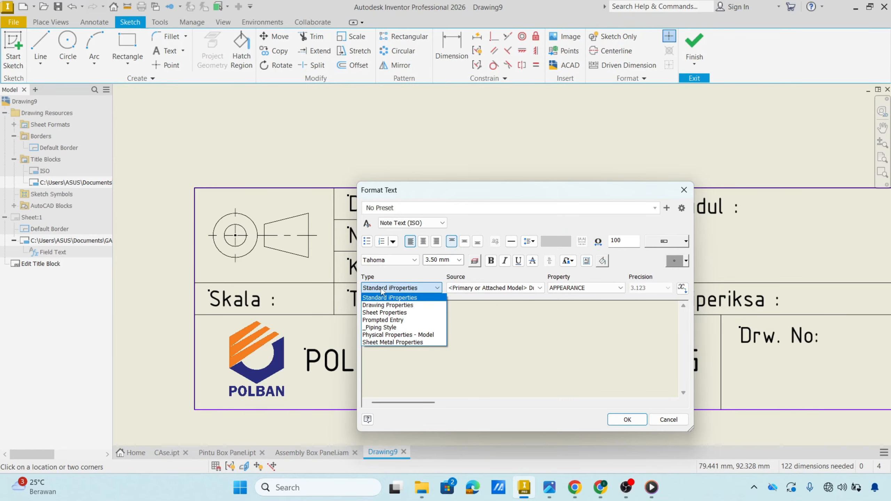
left_click(397, 311)
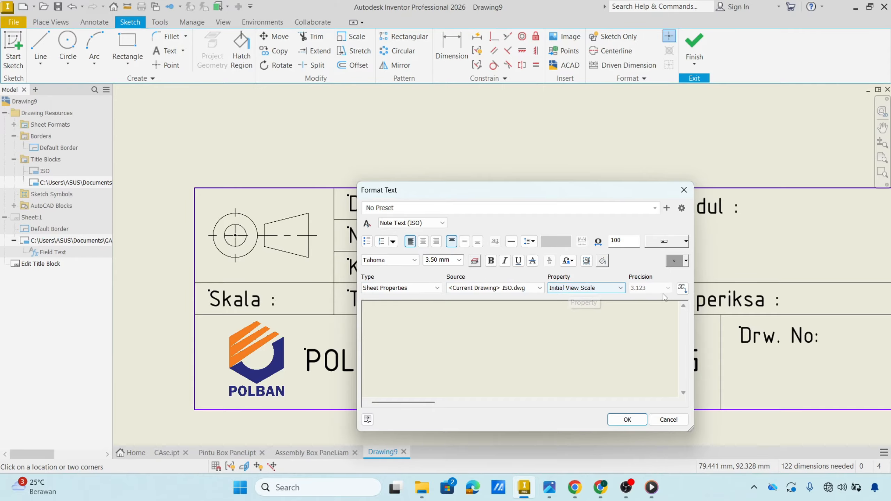
left_click(681, 289)
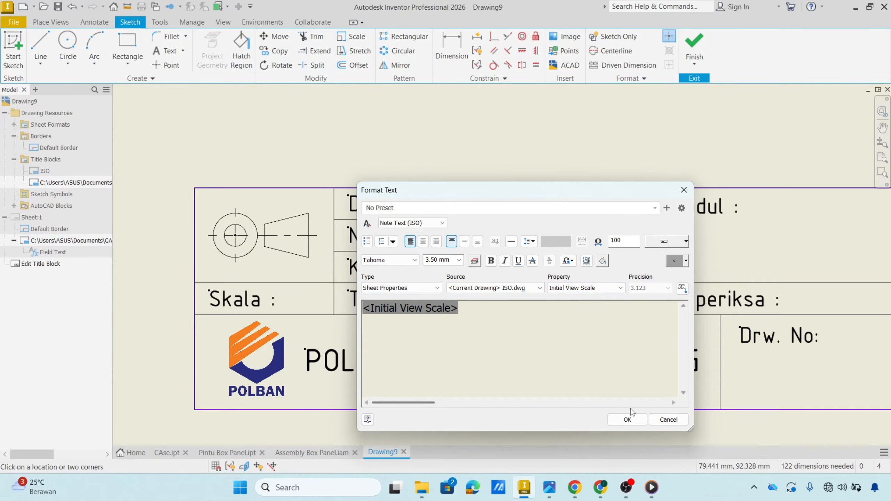
Step: Confirm the Initial View Scale field beside Skala and add a CREATION DATE property field beside Tanggal
left_click(627, 419)
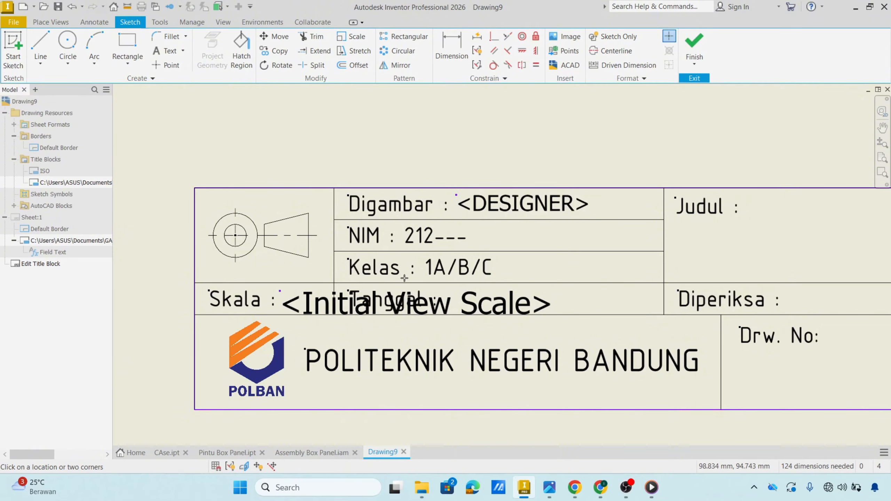
left_click(448, 292)
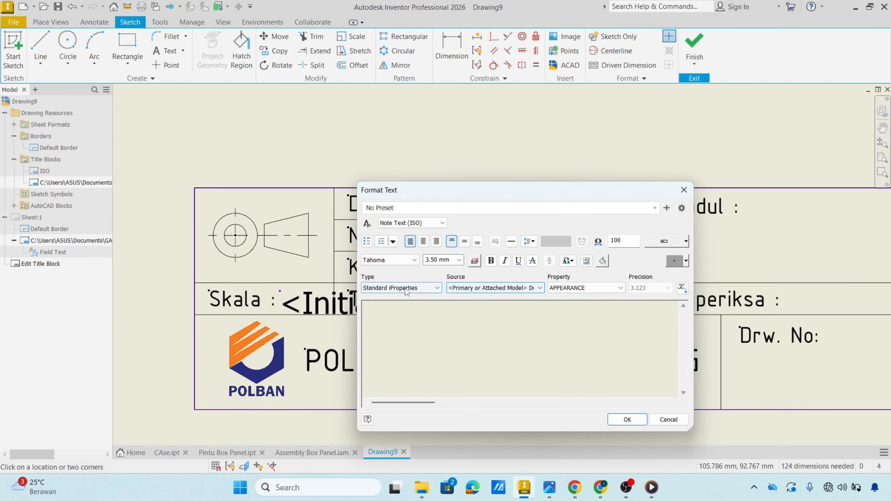
left_click(591, 293)
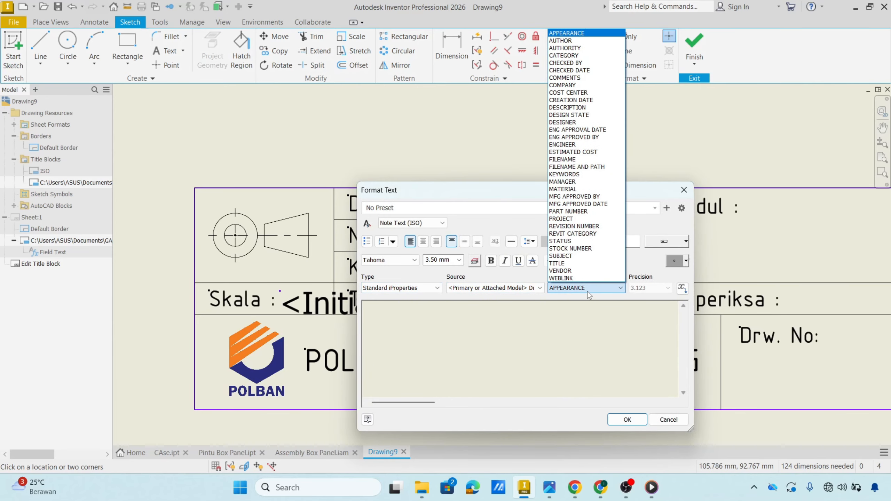
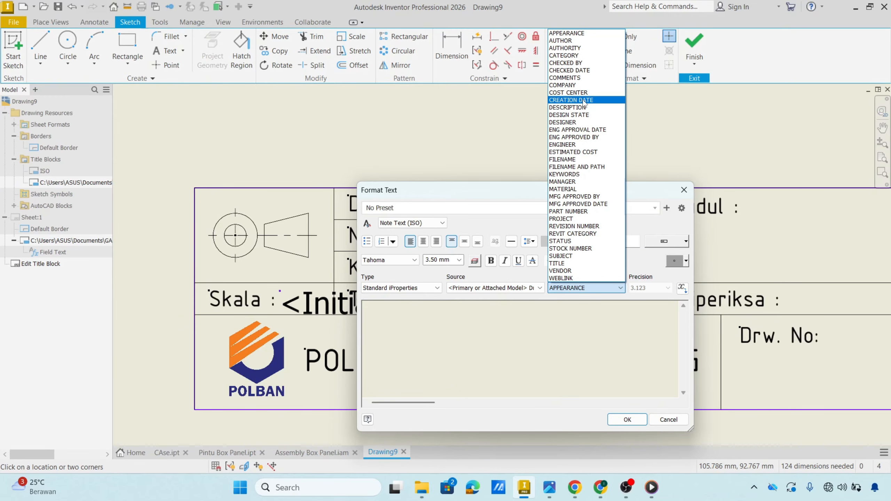
left_click(583, 100)
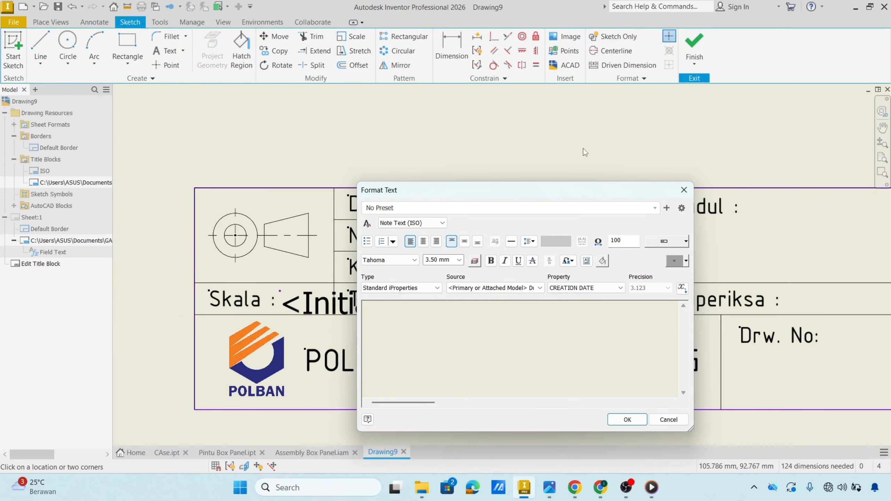
left_click(683, 288)
left_click(623, 419)
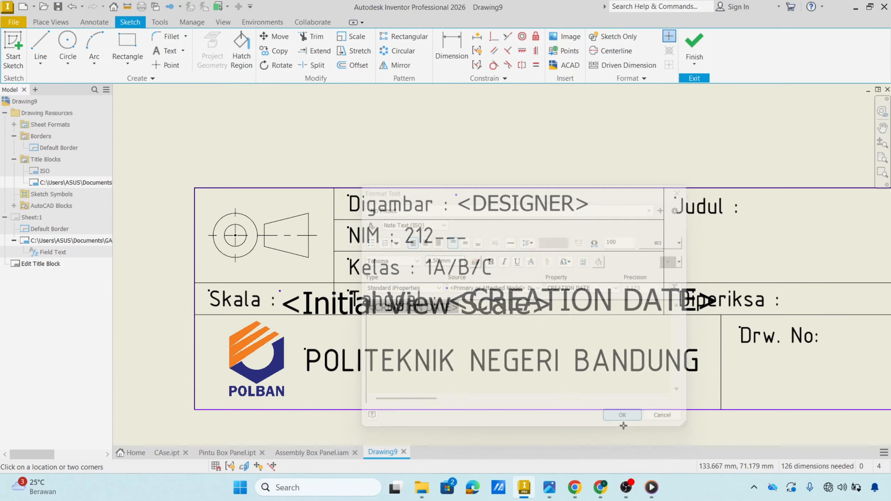
Step: Reduce the Initial View Scale field's text height to 2.50 mm
left_click(318, 306)
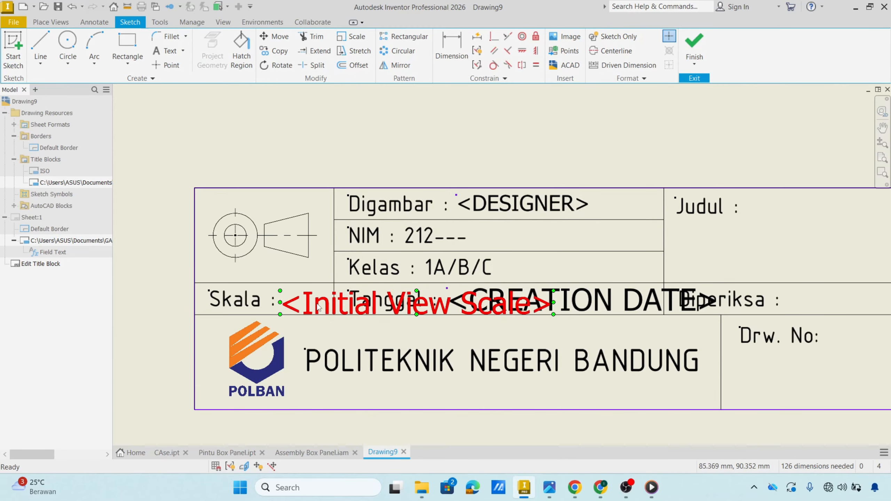
double_click(463, 307)
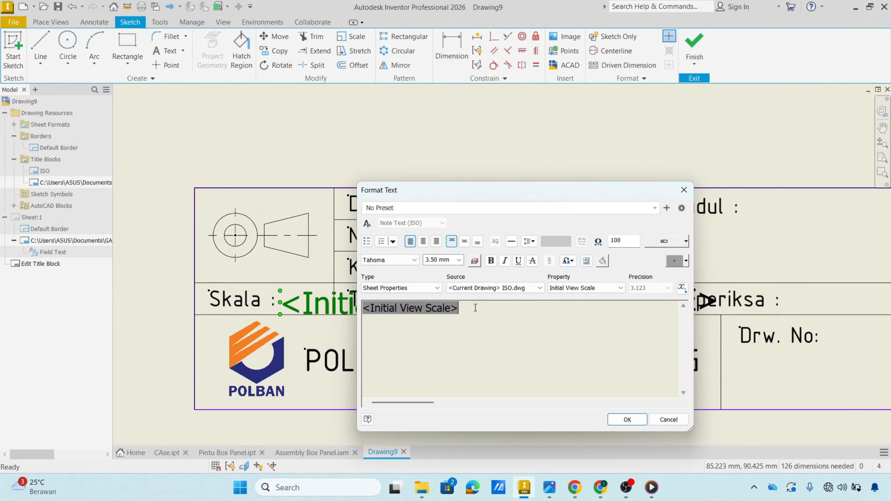
left_click(459, 260)
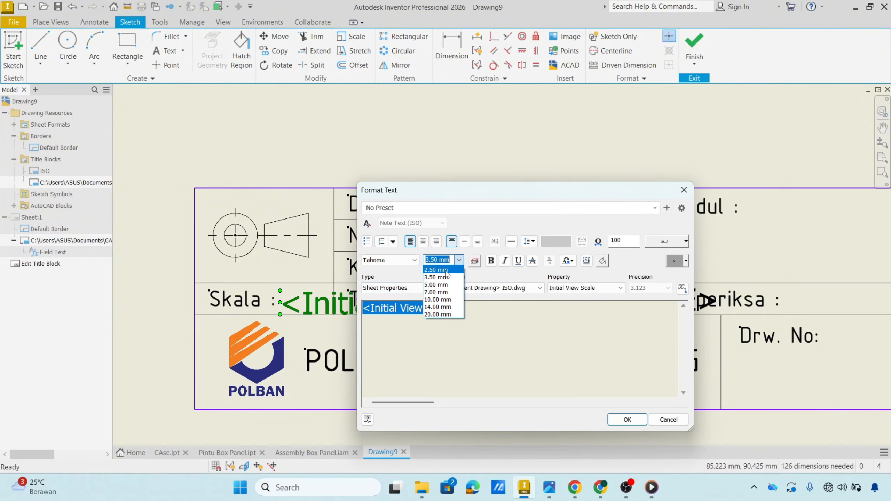
left_click(443, 270)
left_click(627, 419)
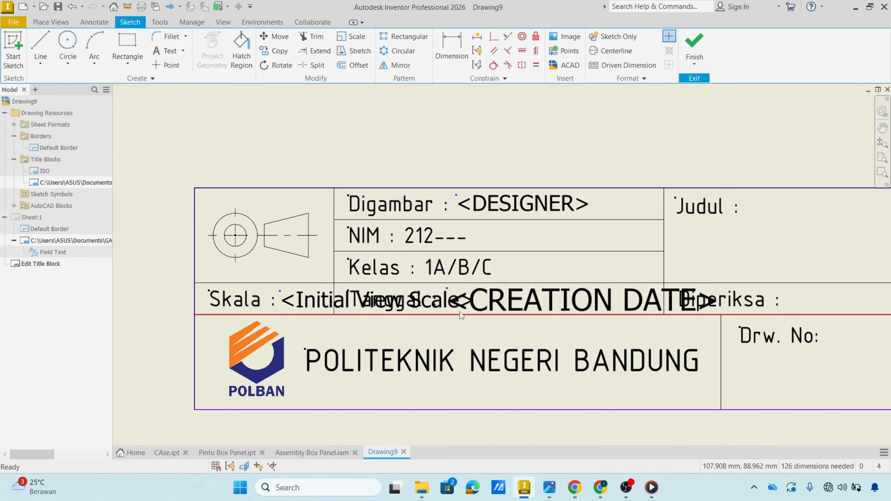
Step: Set the CREATION DATE field's text height to 2.50 mm and align it with the Tanggal label
double_click(513, 297)
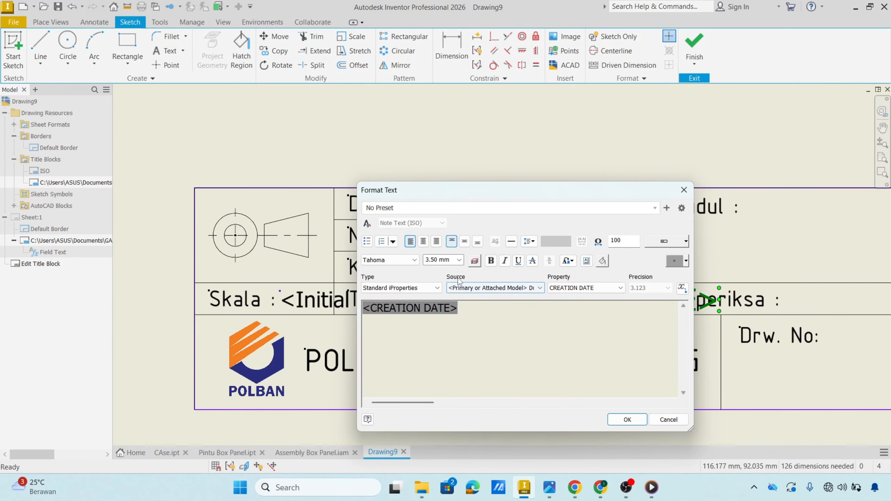
left_click_drag(453, 313, 363, 306)
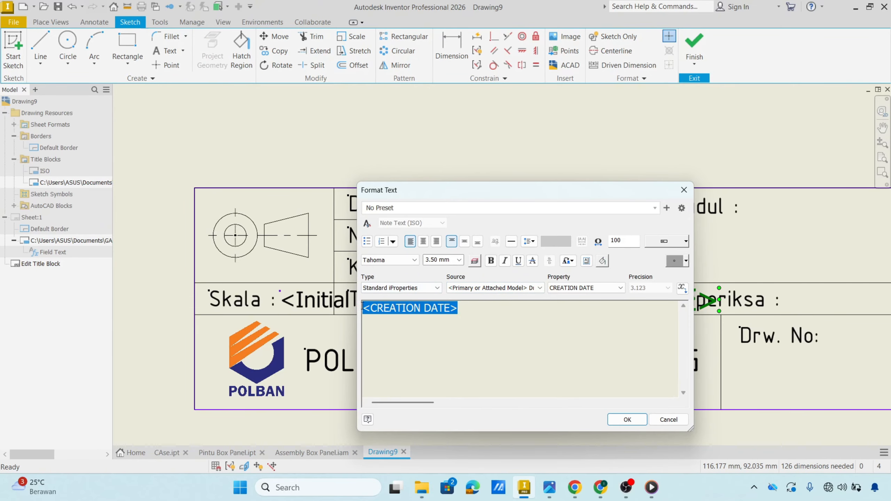
left_click(459, 260)
left_click(452, 275)
left_click(624, 420)
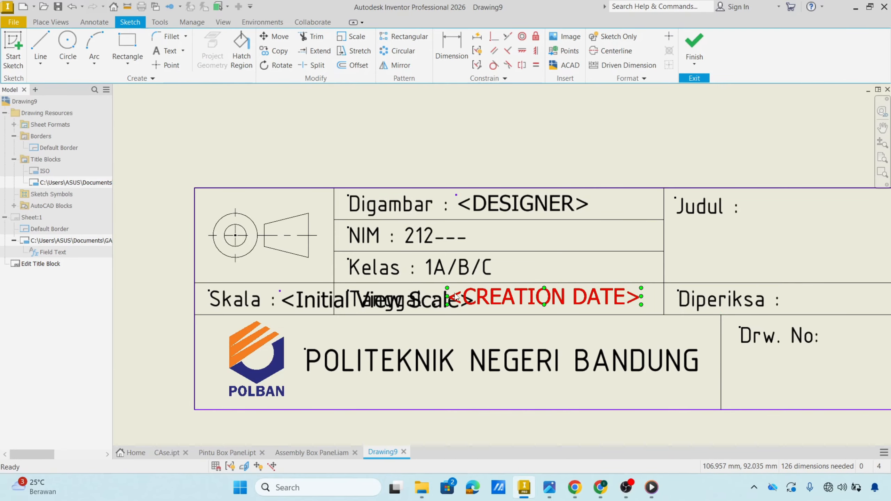
mouse_move(487, 298)
left_mouse_down()
mouse_move(489, 315)
mouse_move(491, 269)
mouse_move(490, 296)
left_mouse_up()
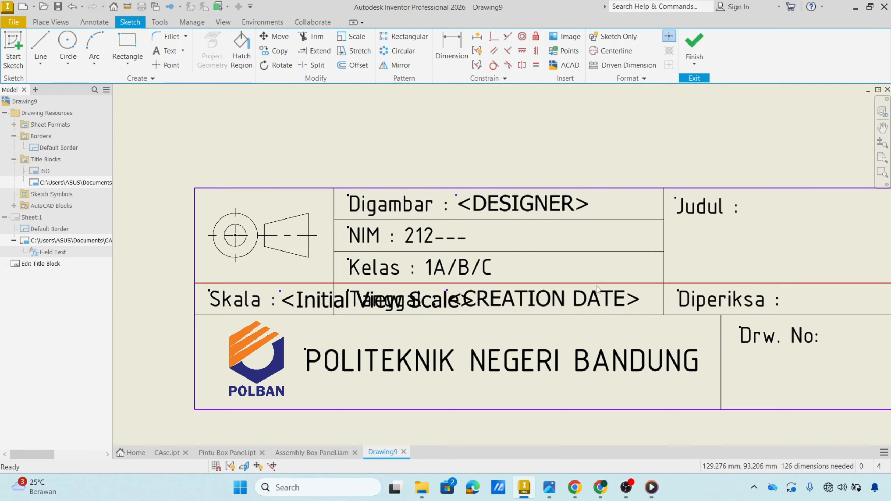
Step: Add a TITLE property field with 3.50 mm text height in the Judul cell
scroll(706, 334, "up", 2)
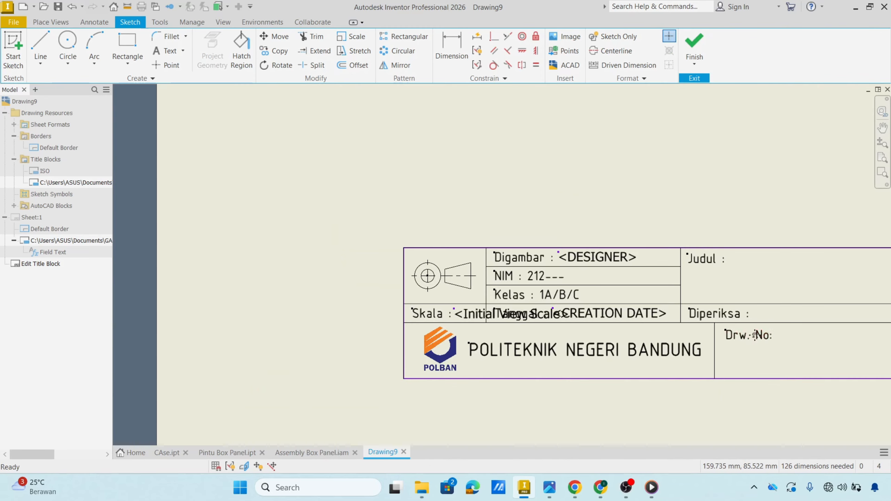
middle_click_drag(719, 338, 462, 349)
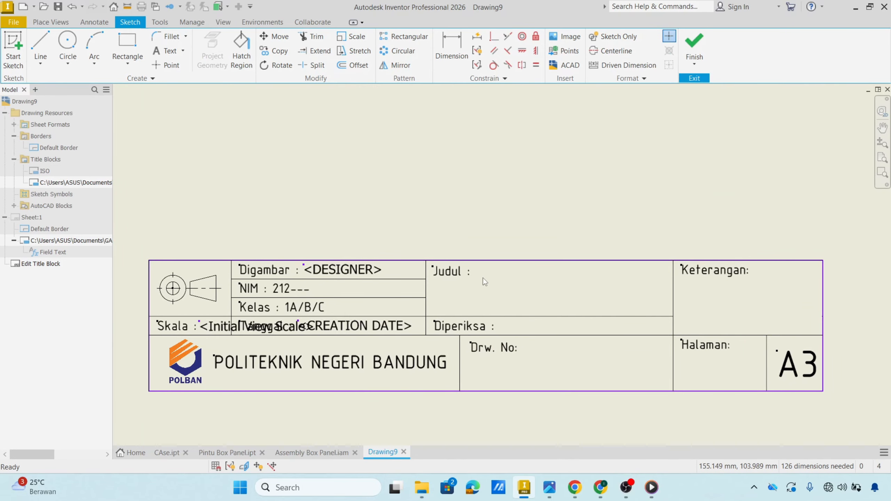
left_click(170, 50)
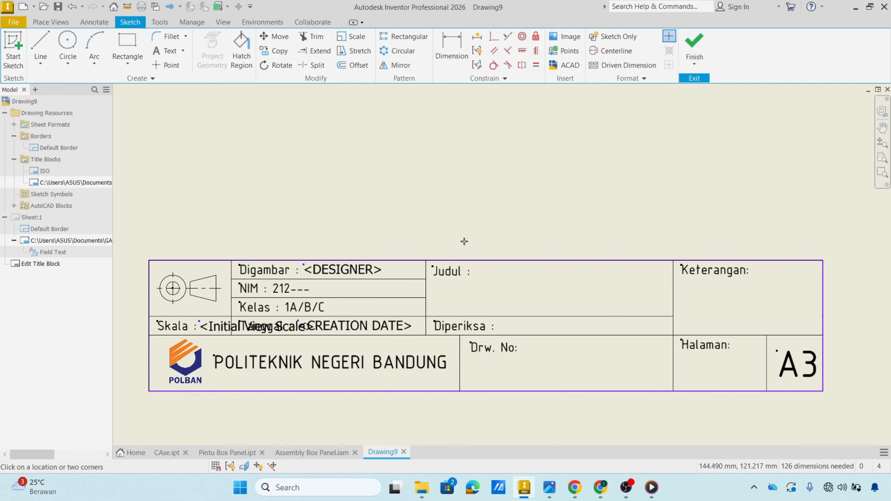
left_click(480, 287)
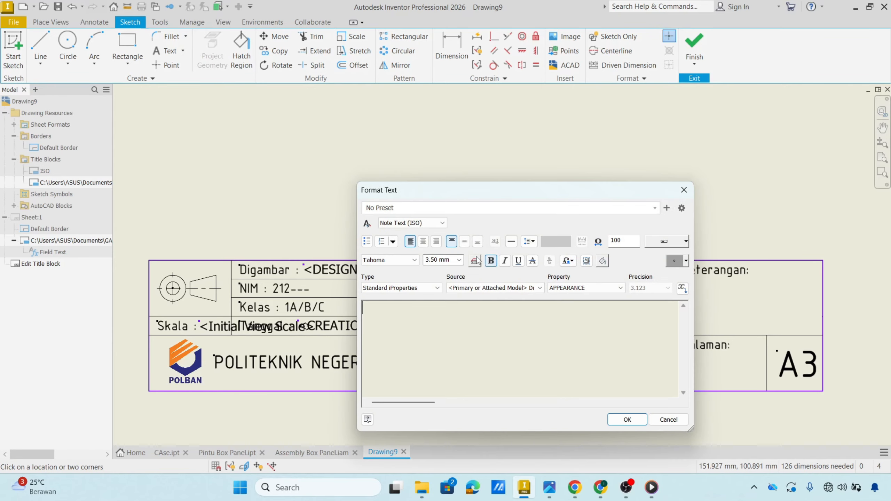
left_click(458, 260)
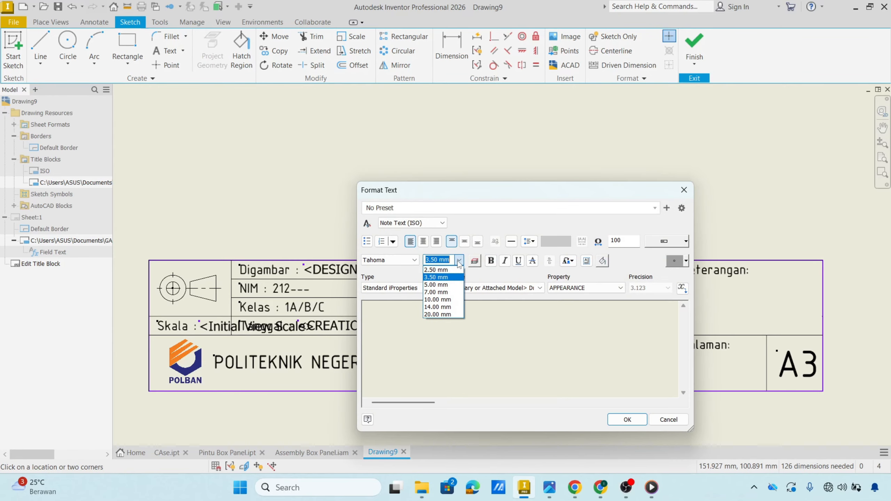
left_click(440, 277)
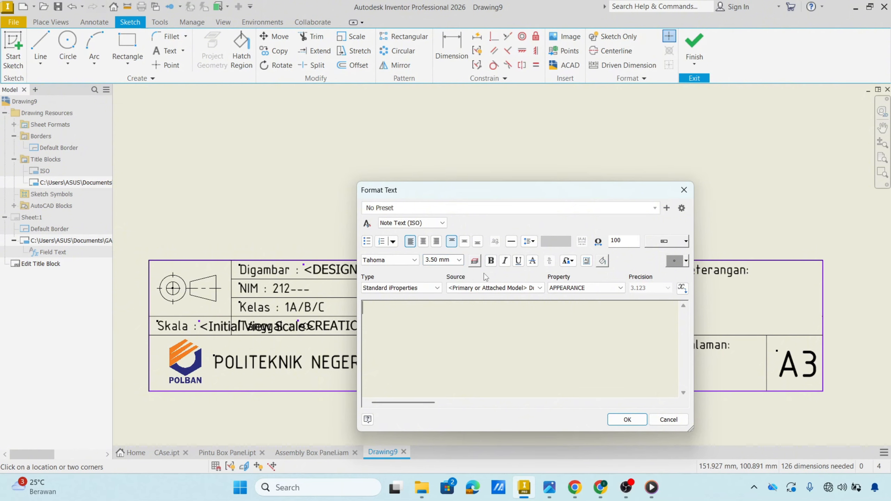
left_click(603, 288)
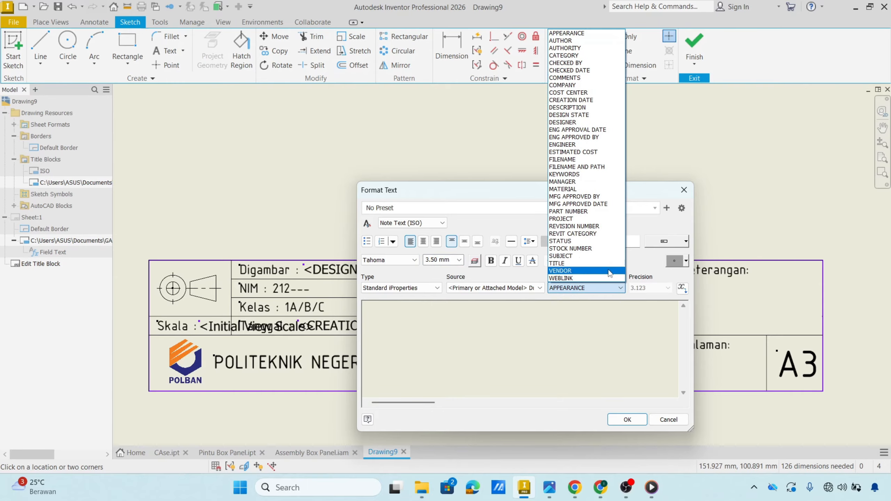
left_click(561, 263)
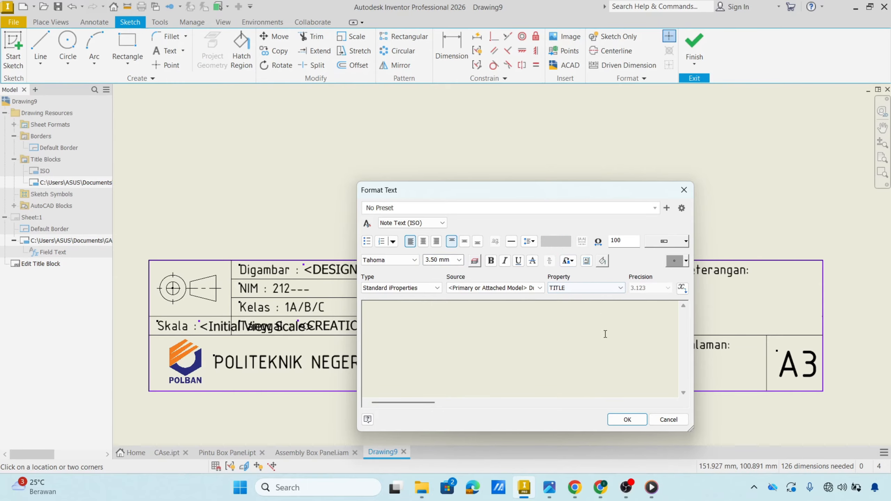
left_click(678, 289)
left_click(627, 420)
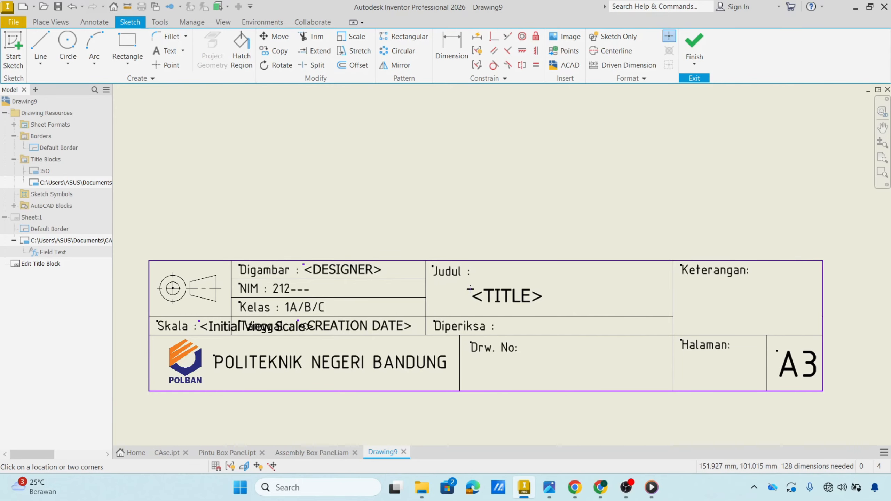
Step: Nudge the TITLE field slightly upward within the Judul cell
left_click_drag(470, 290, 450, 298)
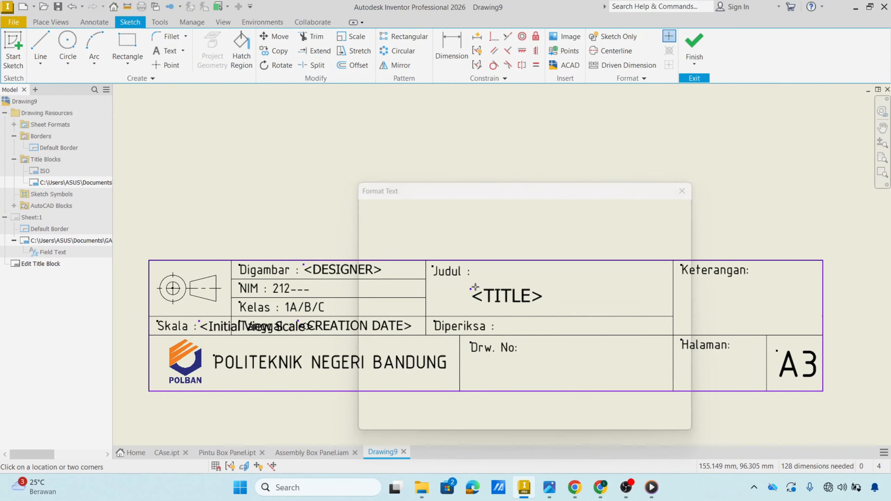
key("Escape")
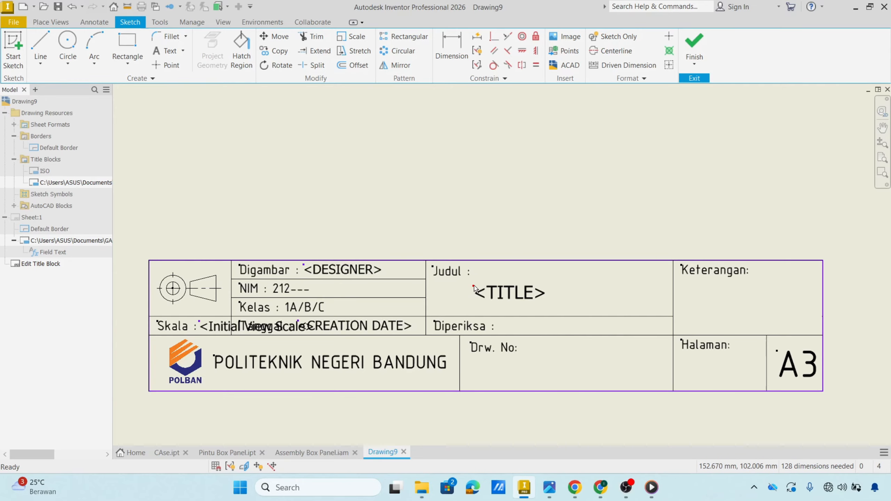
left_click(474, 293)
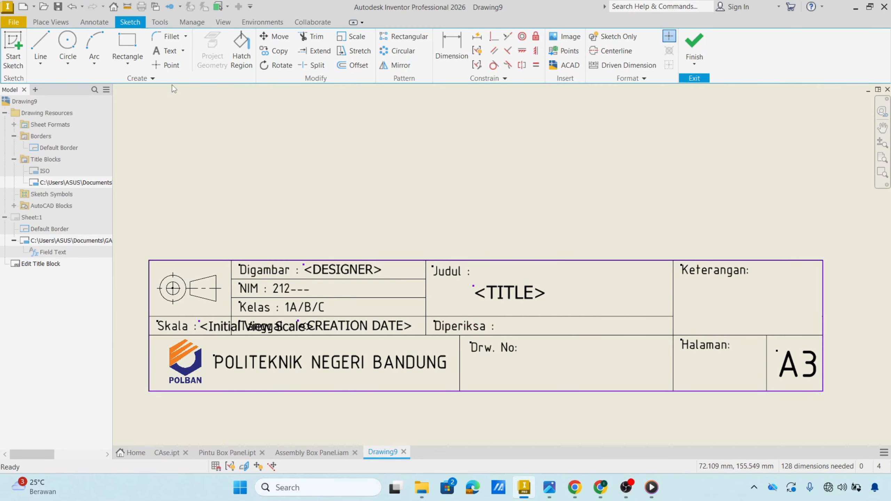
Step: Try to add a CHECKED BY property field beside the Diperiksa label
left_click(158, 50)
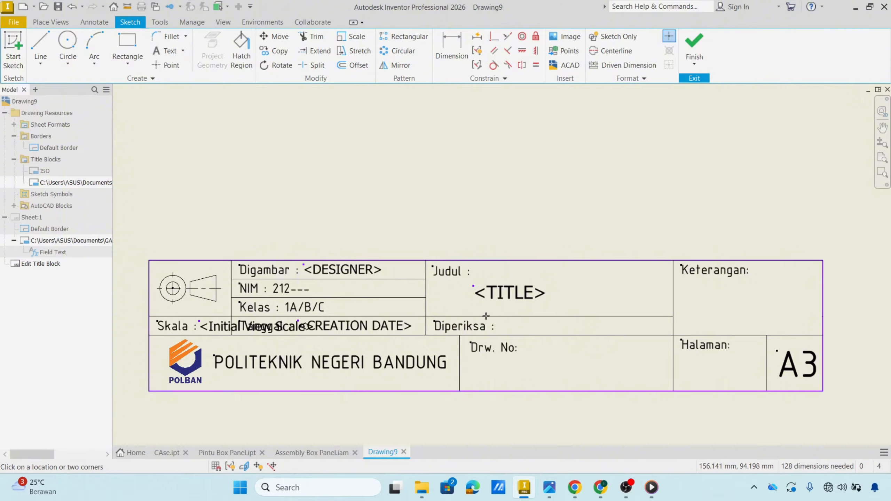
left_click(507, 322)
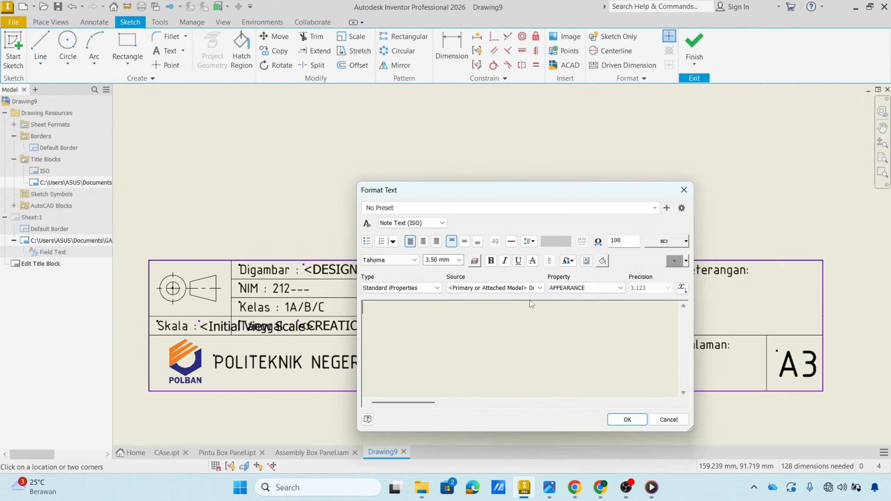
left_click(607, 287)
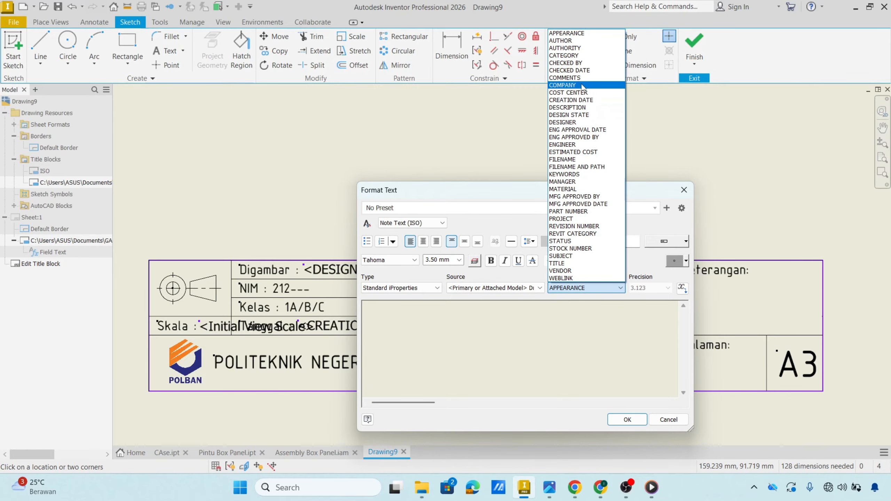
left_click(578, 64)
left_click(627, 419)
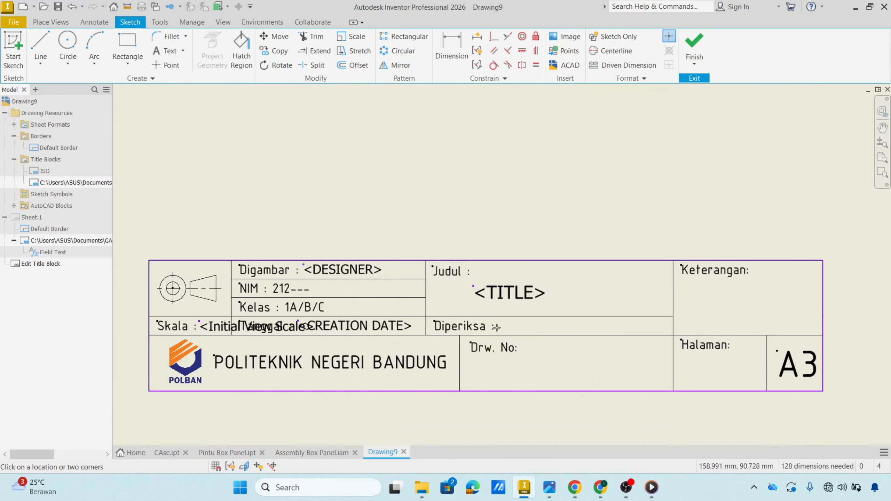
key("Escape")
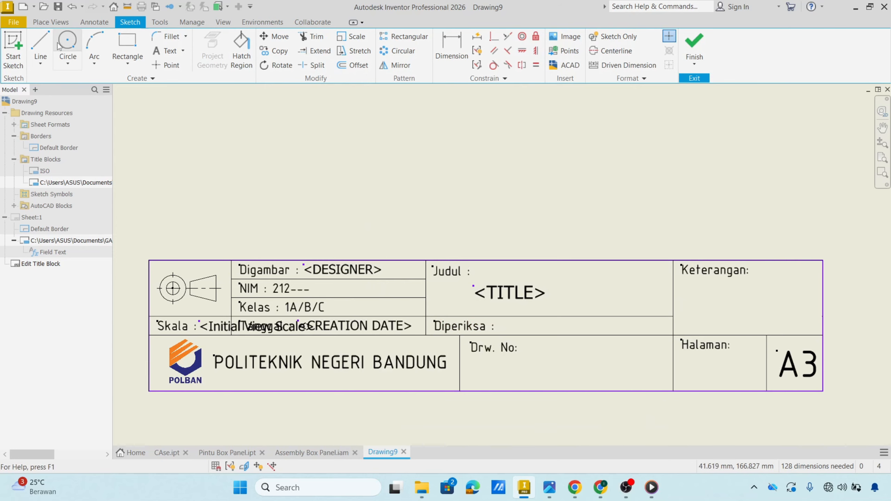
Step: Insert a new text field with the CHECKED BY standard iProperty for the Diperiksa cell
left_click(170, 51)
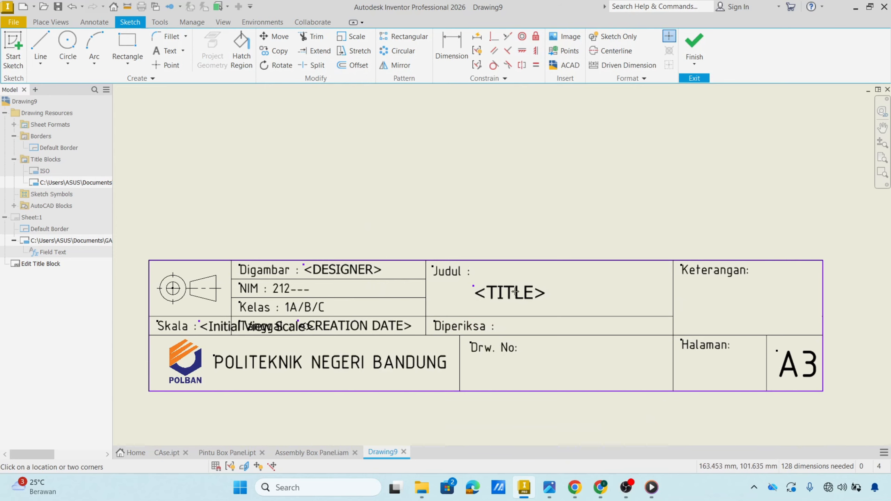
left_click(520, 300)
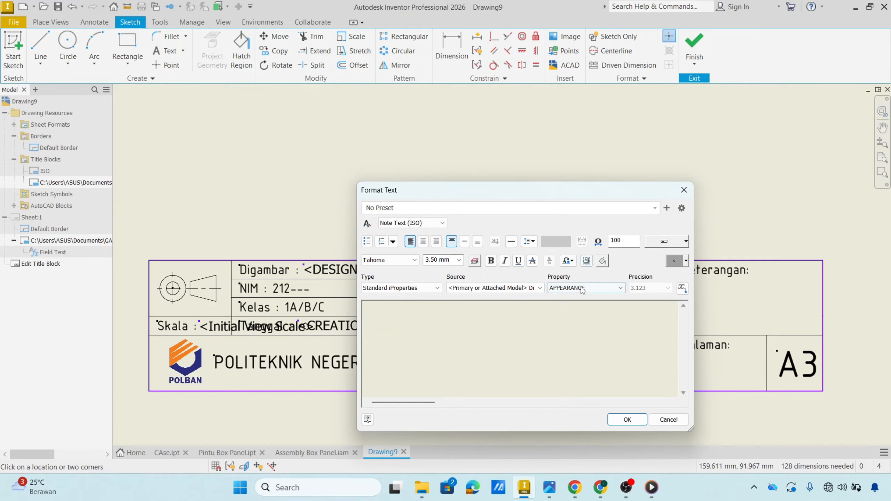
left_click(596, 287)
left_click(577, 71)
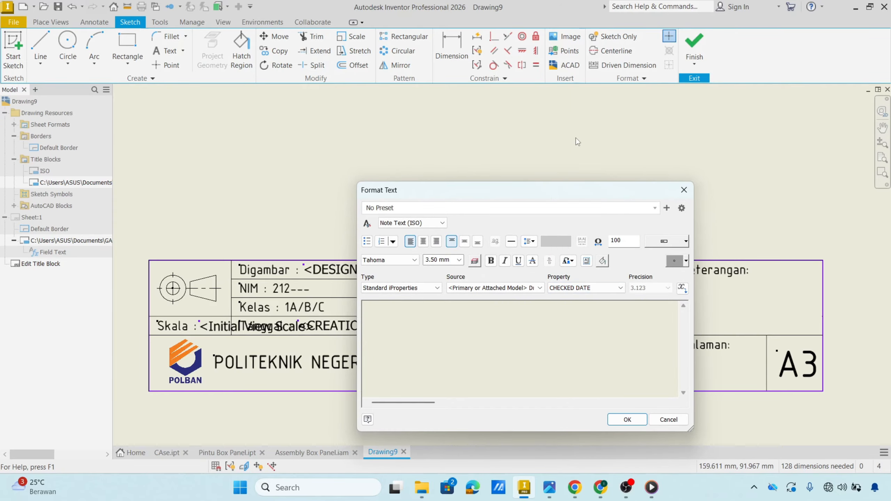
left_click(589, 288)
left_click(562, 63)
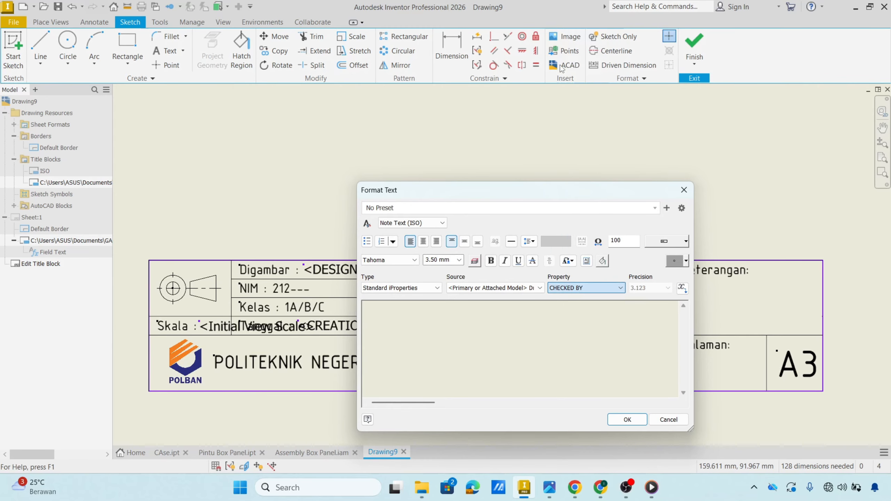
left_click(682, 288)
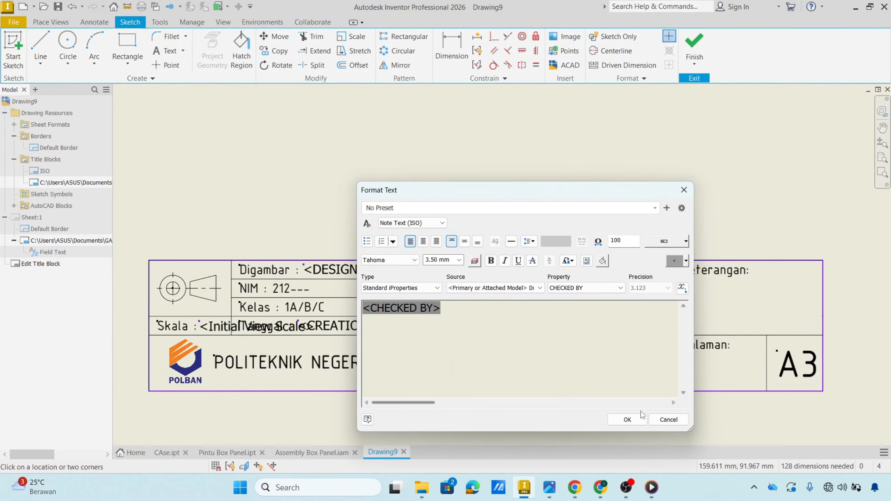
Step: Set the CHECKED BY field's text height to 2.50 mm and align it with the Diperiksa label
left_click_drag(492, 318, 331, 299)
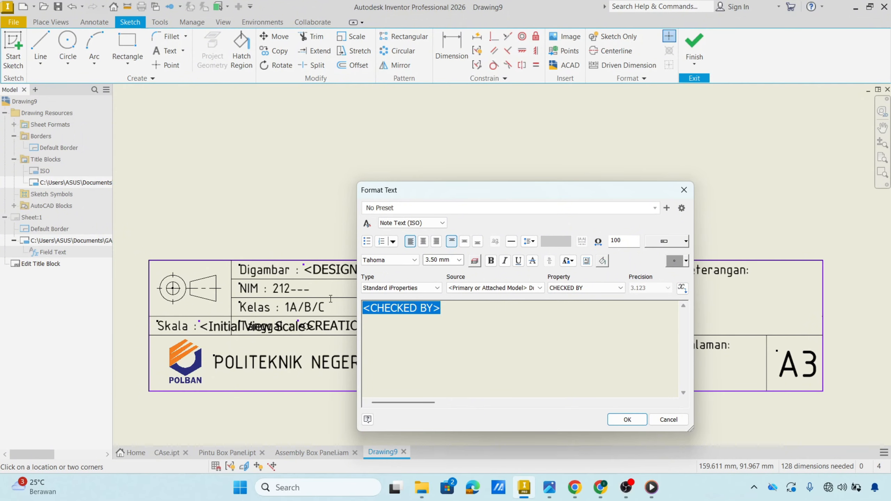
left_click(459, 260)
left_click(444, 277)
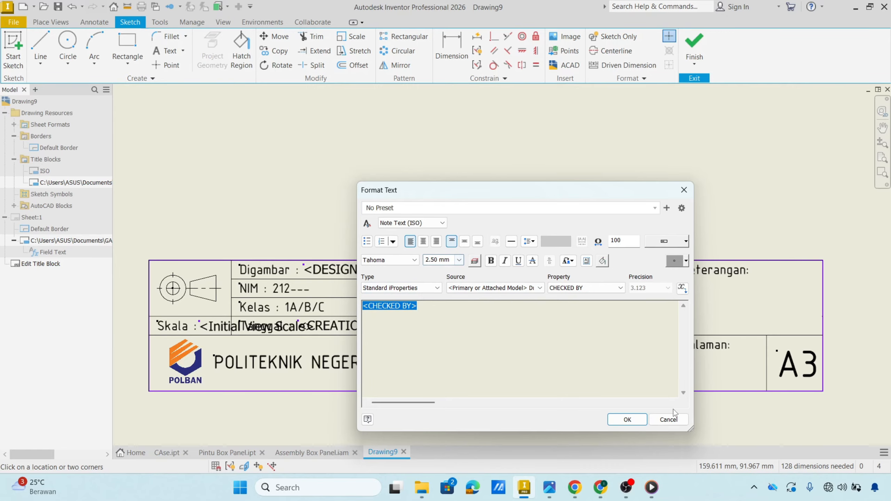
left_click(643, 423)
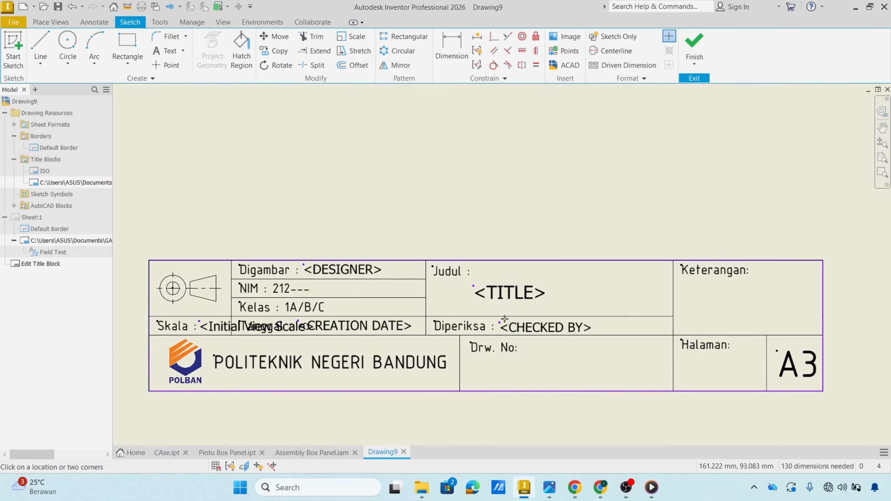
left_click_drag(499, 326, 507, 327)
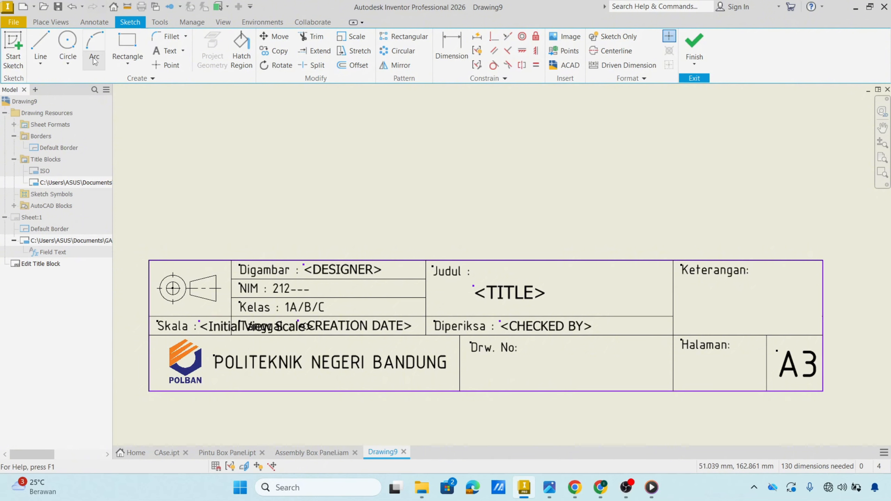
Step: Insert a text field with the Sheet Number sheet property in the Halaman cell, keeping the 3.50 mm text height
left_click(167, 50)
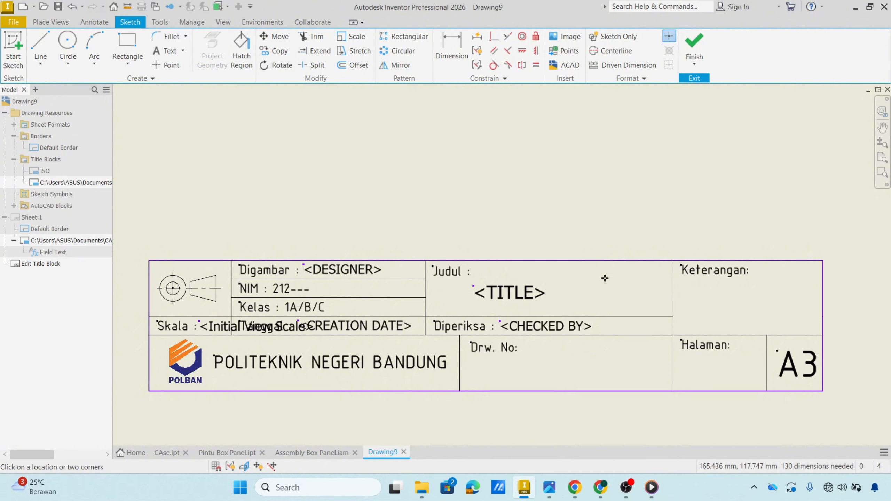
left_click(694, 365)
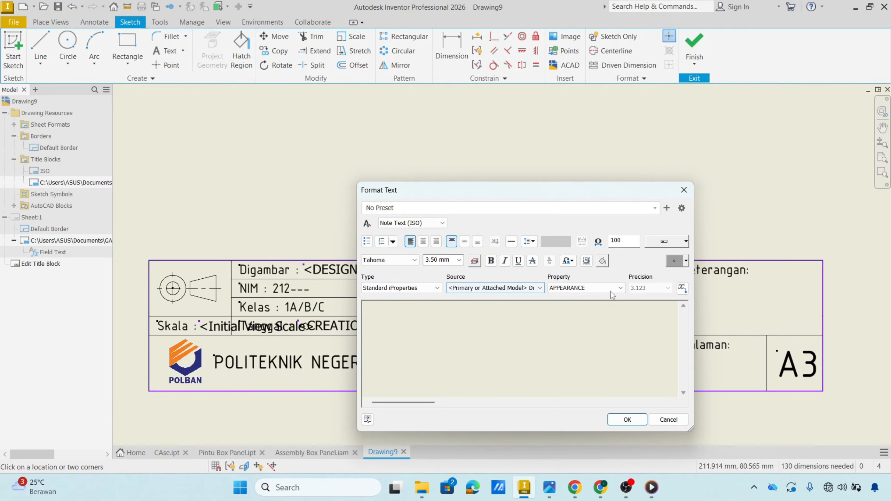
left_click_drag(525, 193, 456, 186)
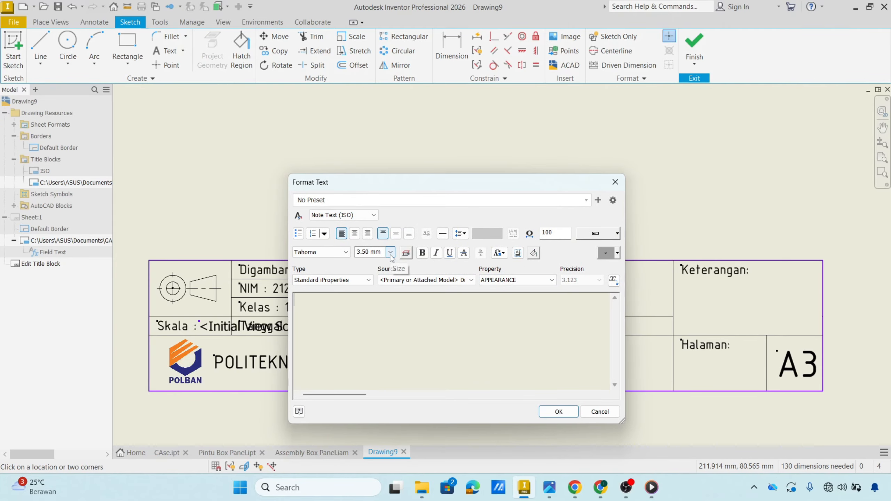
left_click(390, 252)
left_click(391, 256)
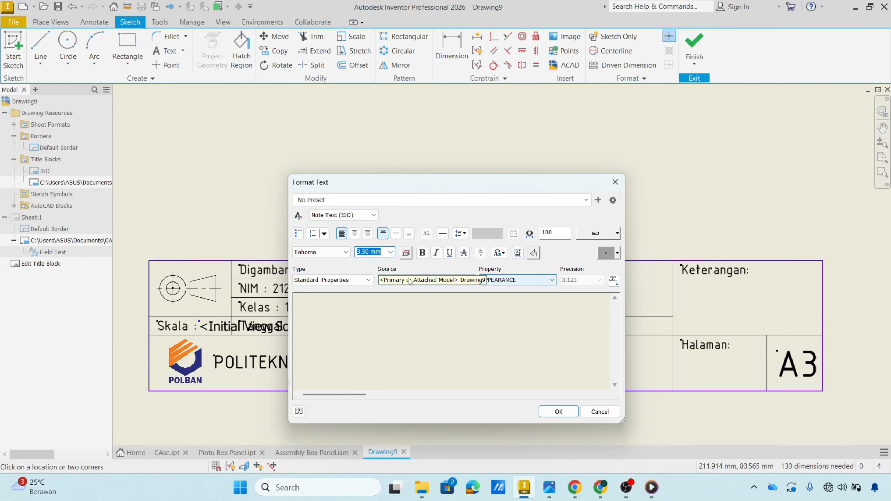
left_click(370, 281)
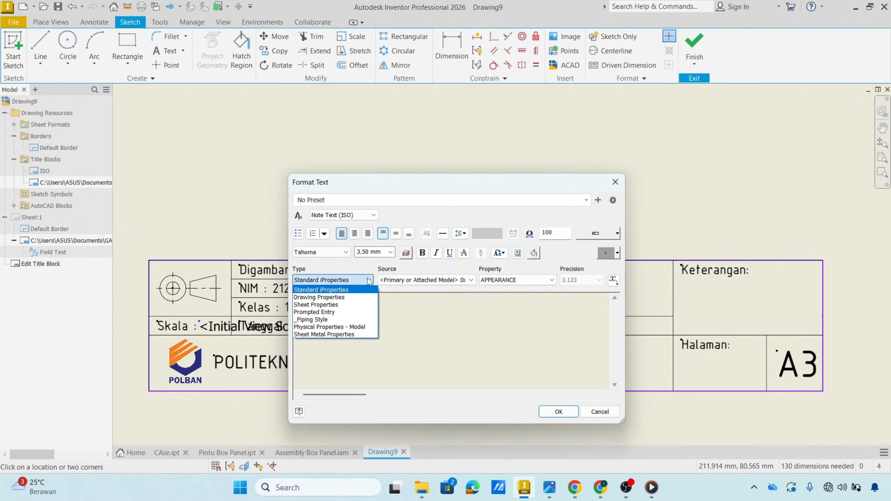
left_click(326, 304)
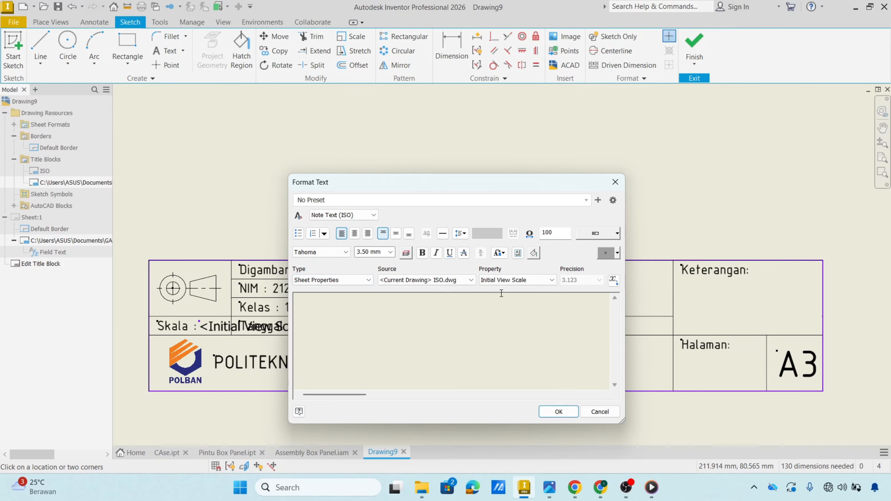
left_click(547, 280)
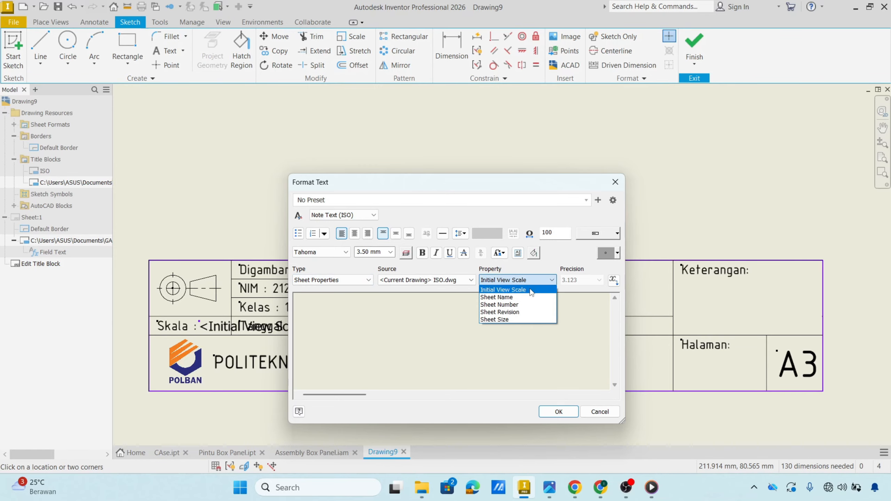
left_click(518, 305)
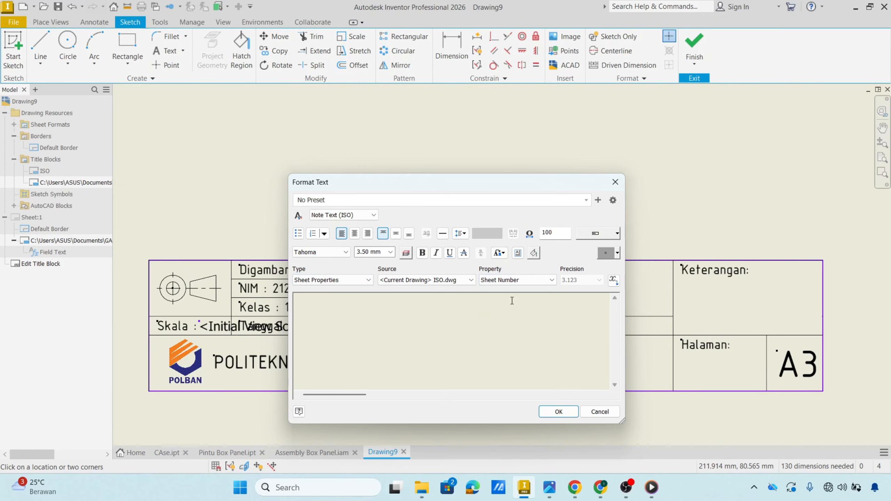
left_click(614, 280)
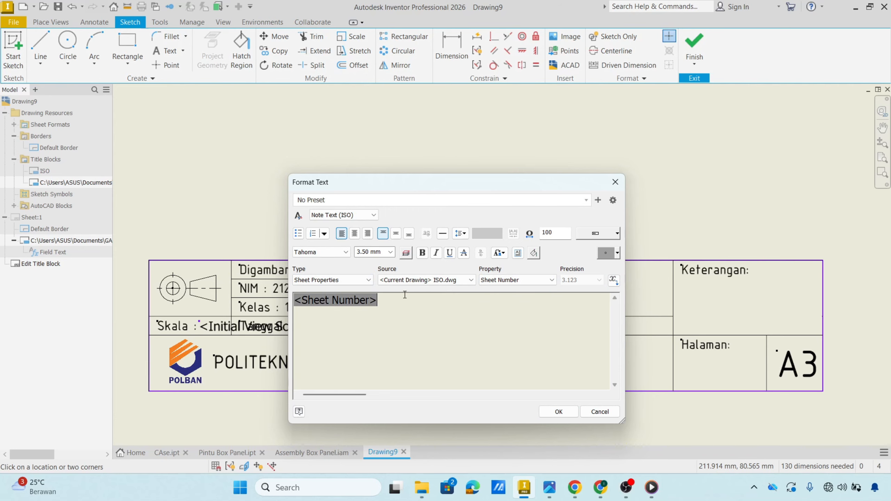
Step: Add a slash after the Sheet Number field and try to follow it with the Number of sheets drawing property
type("/")
left_click(367, 280)
left_click(319, 297)
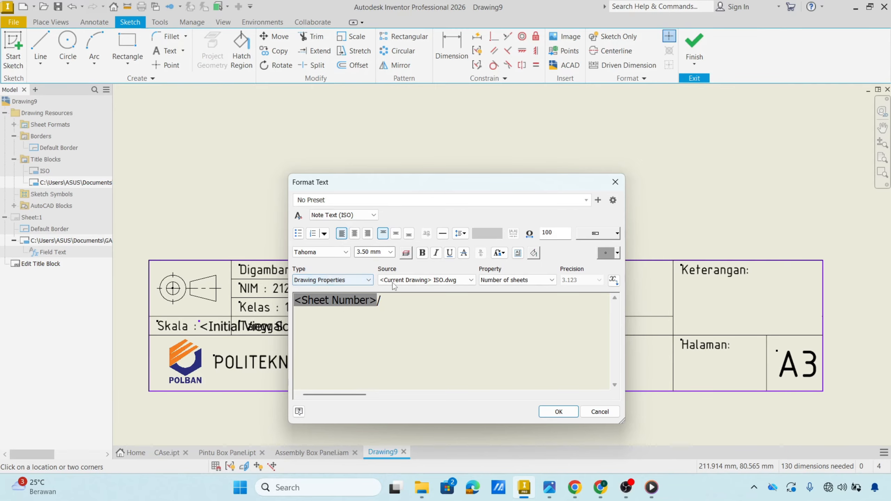
left_click(518, 281)
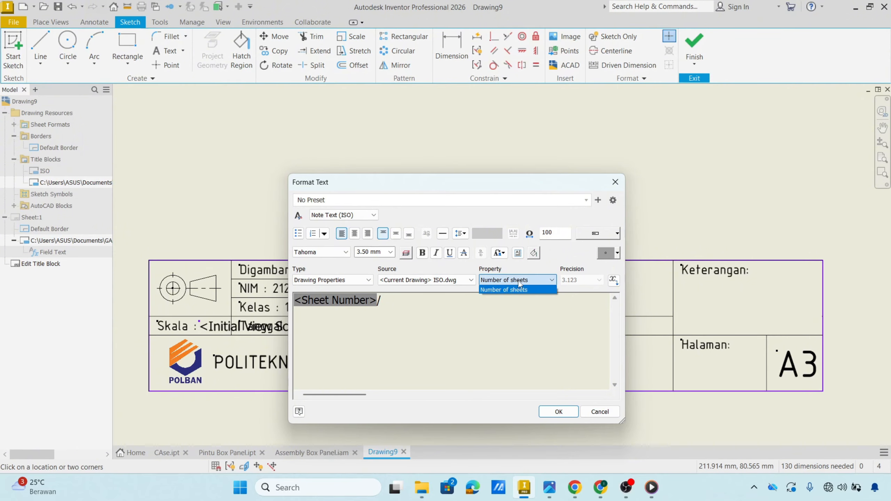
left_click(512, 298)
left_click(559, 412)
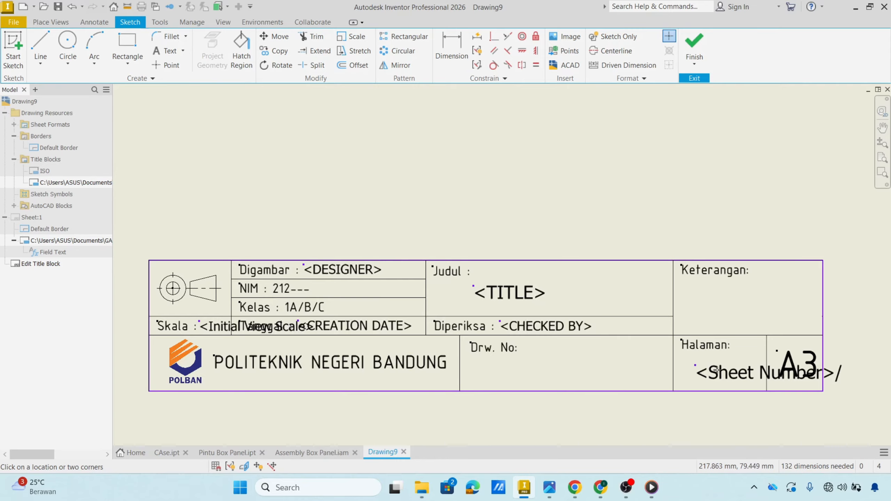
key("Escape")
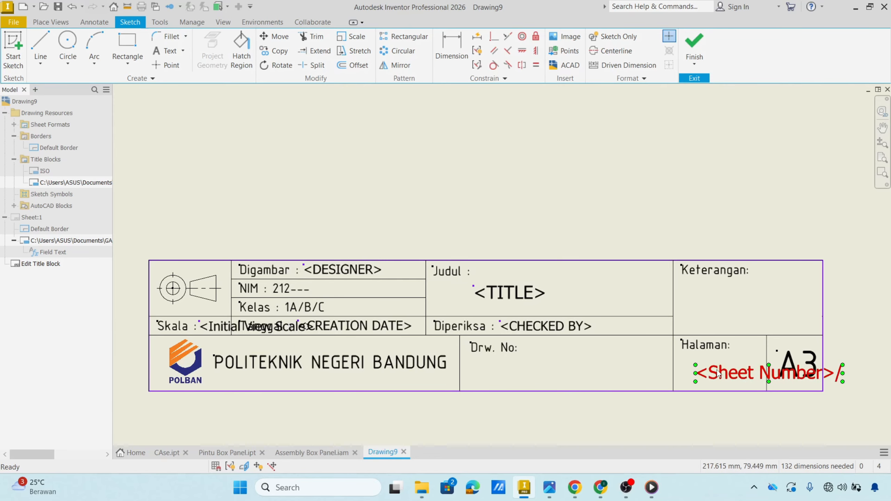
Step: Append the Number of sheets drawing property after the slash and shift the page number text within the Halaman cell
double_click(718, 373)
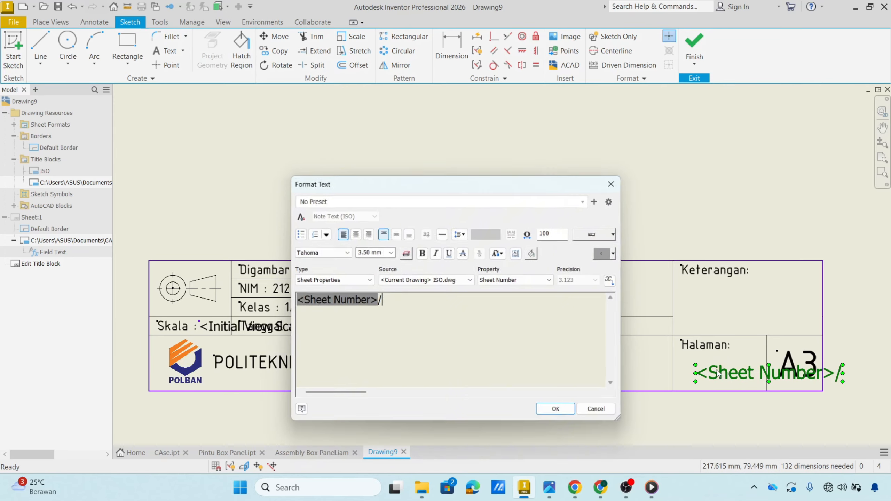
left_click(351, 280)
left_click(345, 298)
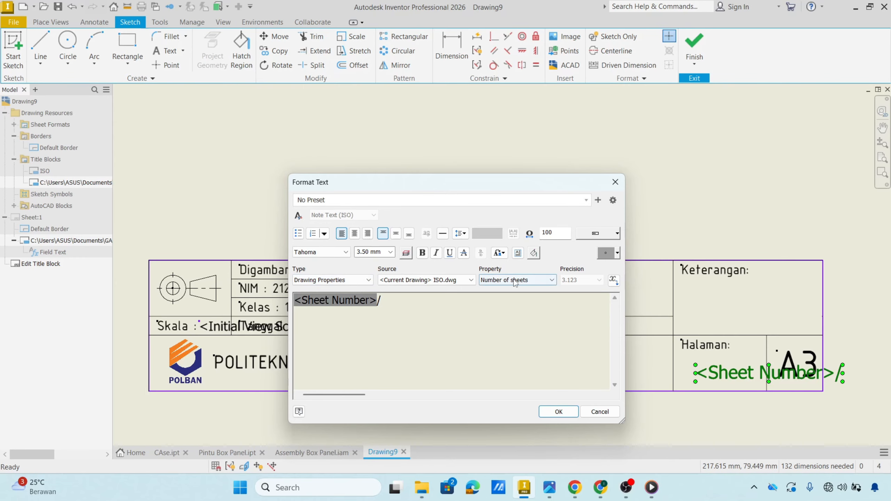
left_click(613, 281)
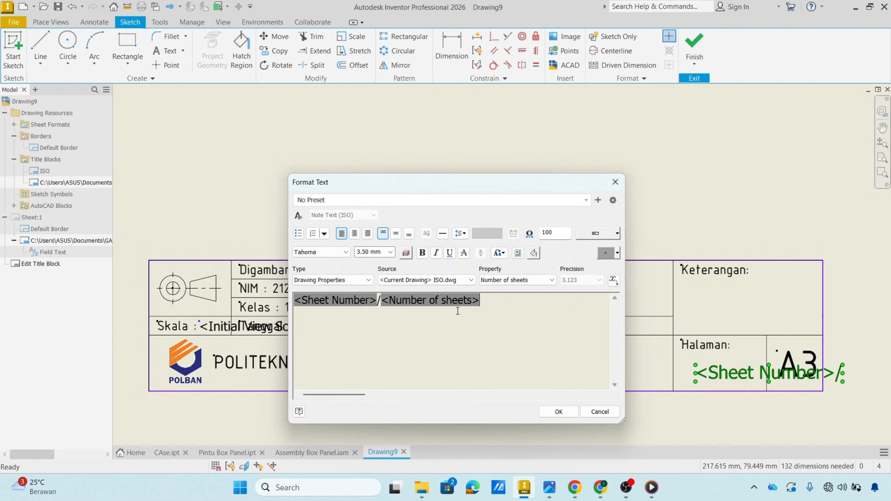
left_click(559, 411)
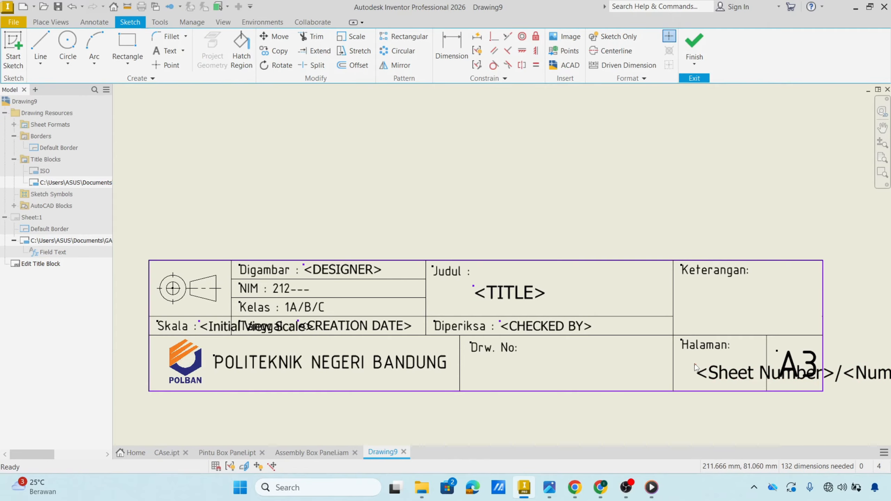
left_click_drag(698, 367, 709, 365)
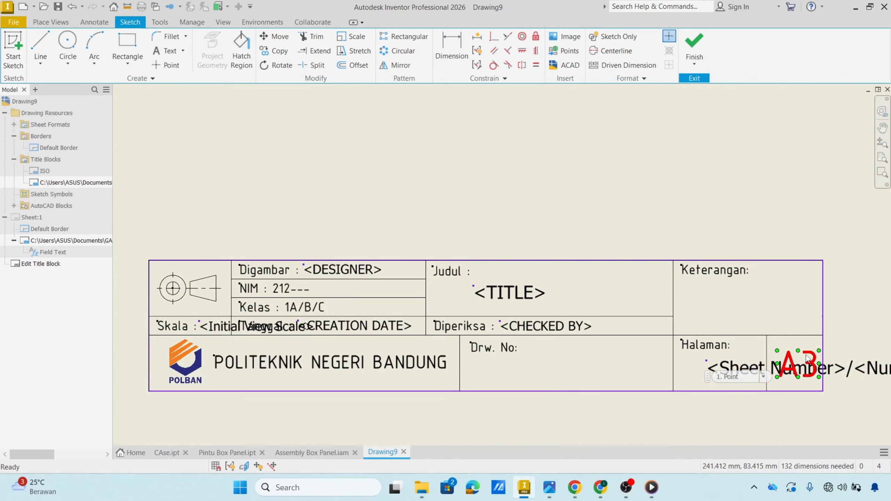
Step: Finish editing the title block, save the edits to its existing definition, and review the whole A3 sheet
left_click(685, 49)
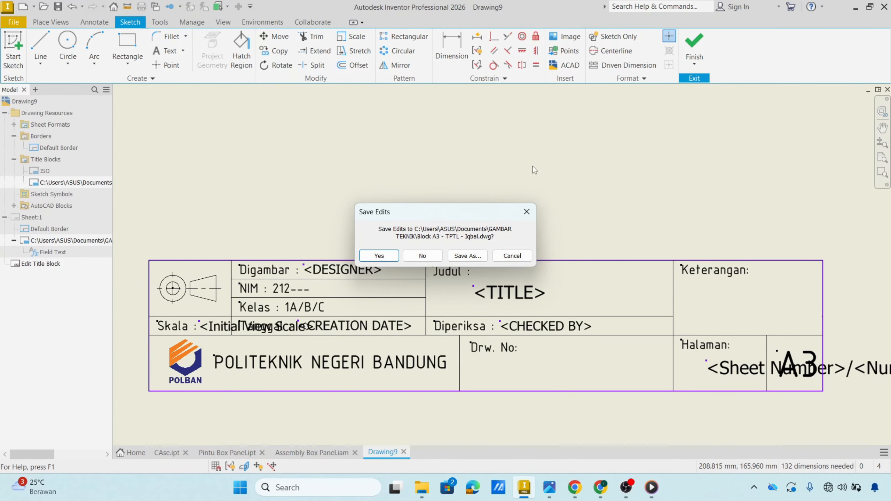
left_click(394, 257)
scroll(775, 323, "down", 5)
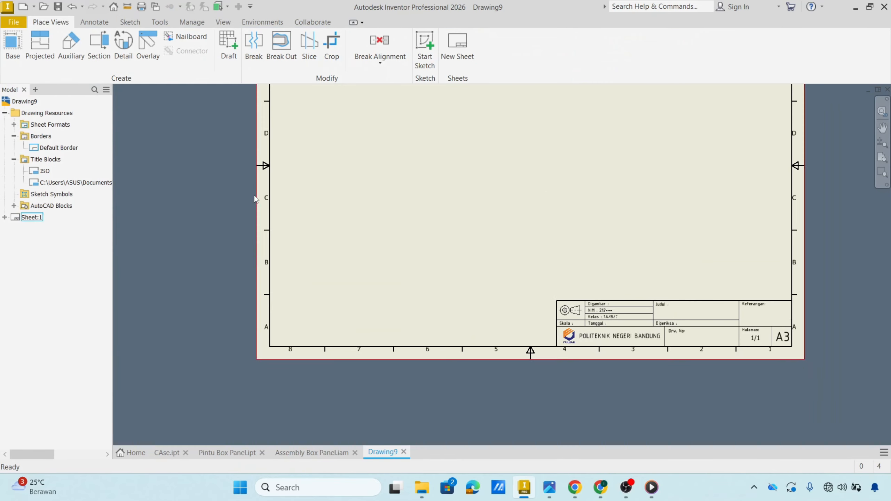
mouse_move(221, 167)
middle_mouse_down()
mouse_move(213, 219)
mouse_move(191, 263)
middle_mouse_up()
scroll(216, 232, "up", 3)
scroll(217, 232, "down", 5)
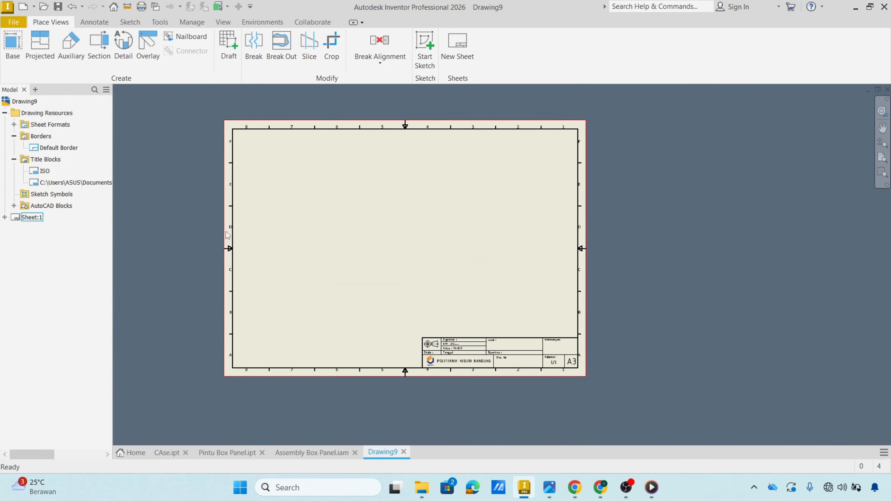
middle_click_drag(250, 224, 319, 236)
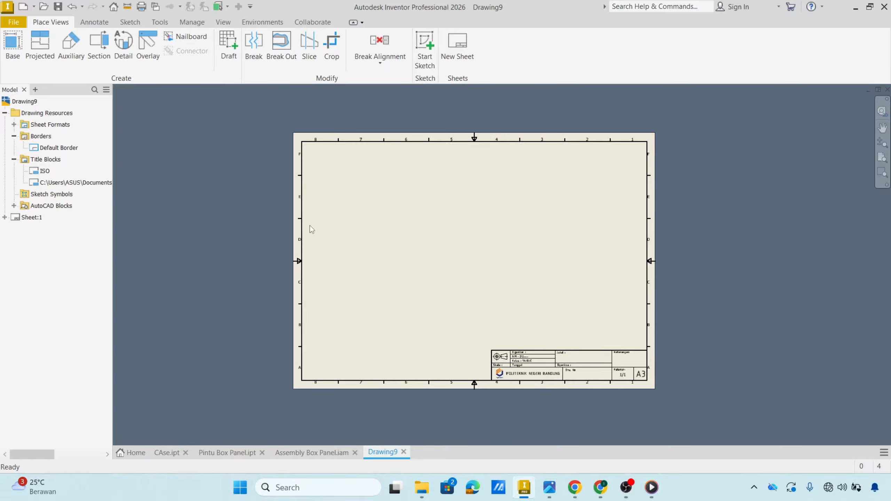
Step: Save a copy of the drawing as a template named Template A3-TPLT in the en-US templates folder
left_click(13, 23)
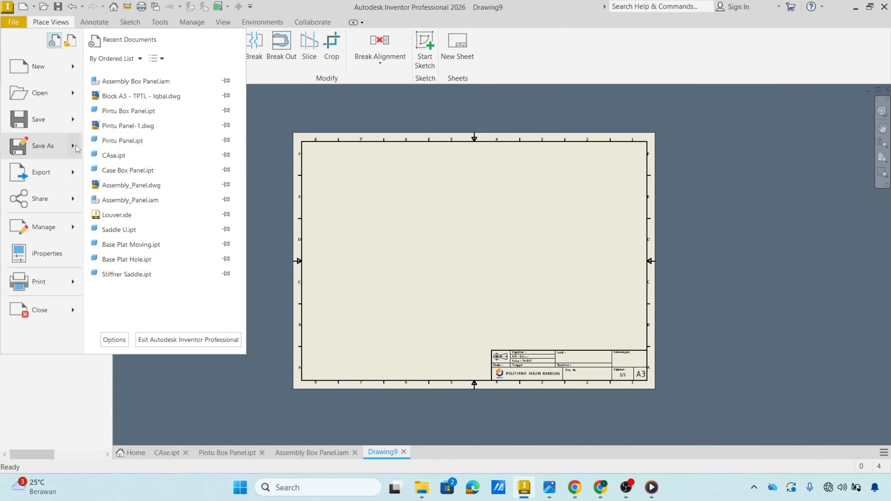
mouse_move(75, 150)
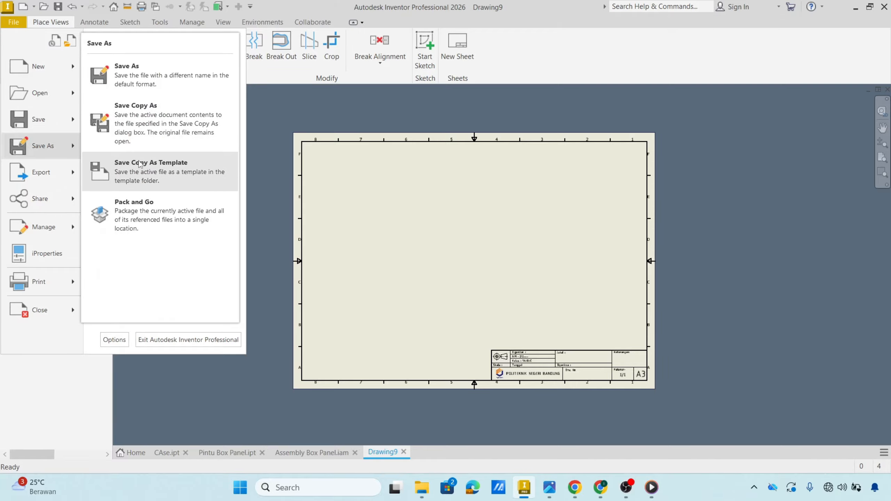
left_click(184, 173)
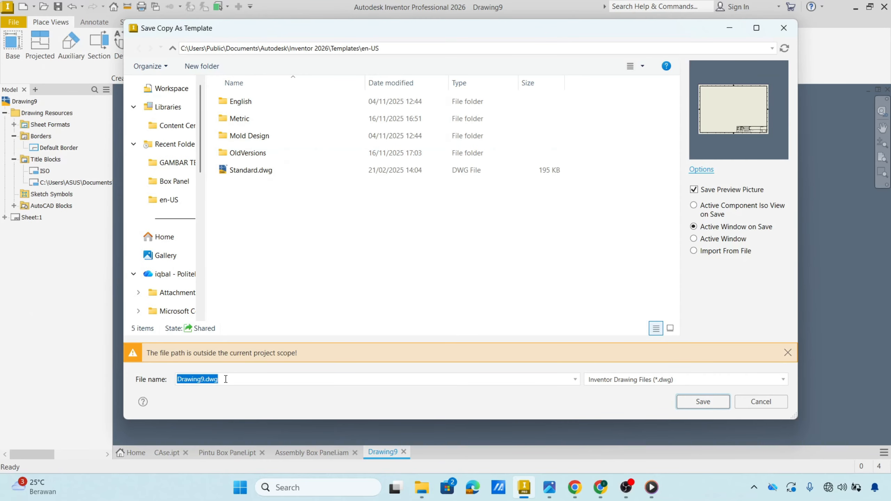
left_click(224, 382)
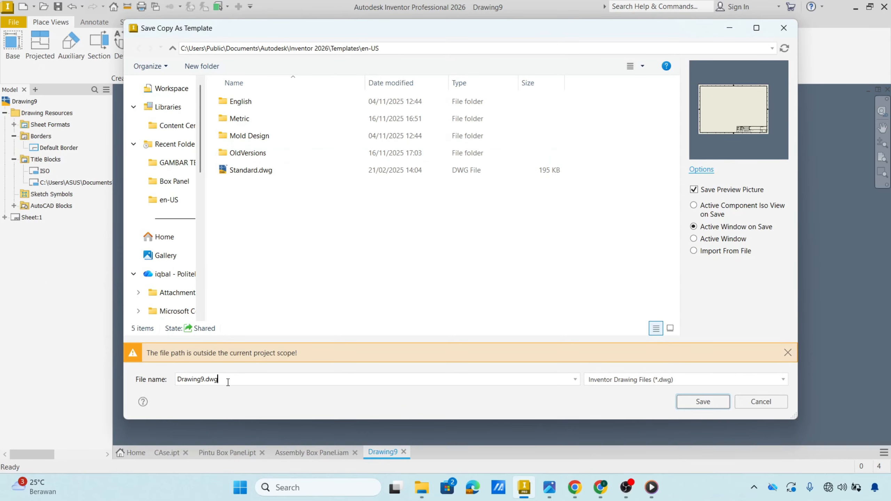
left_click_drag(228, 382, 173, 383)
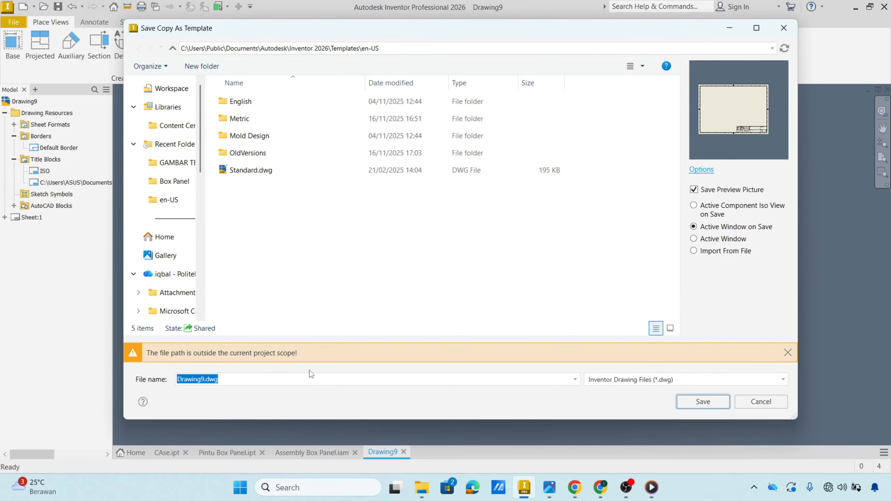
type("Template A3-TPLT")
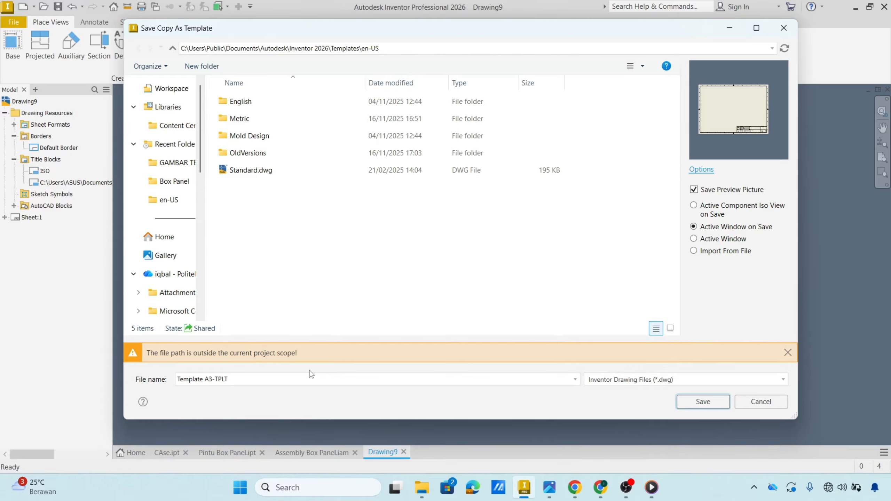
key("Return")
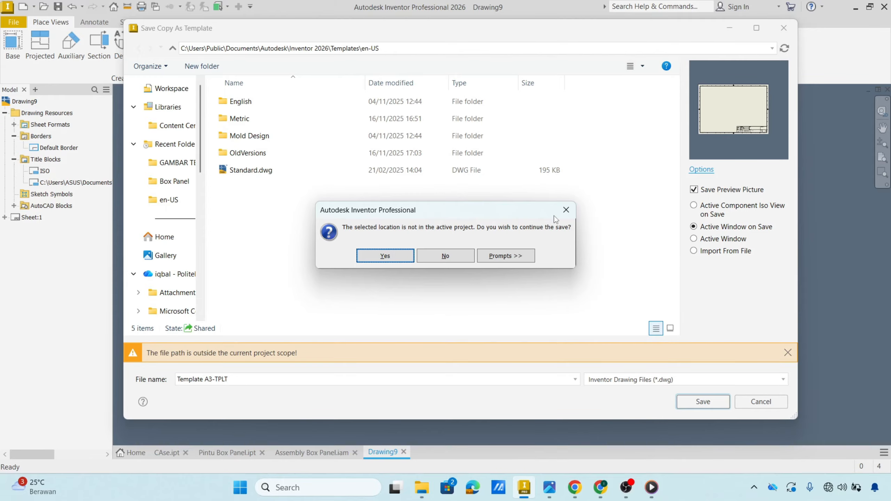
left_click(566, 210)
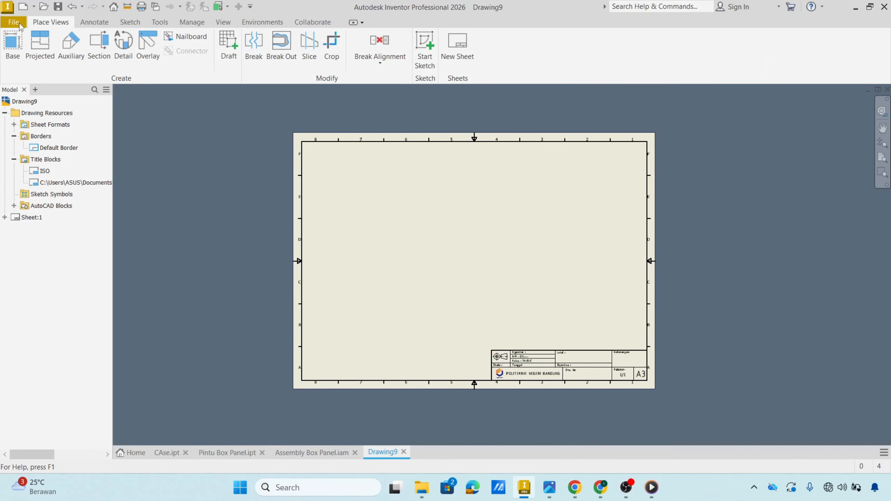
Step: Start saving another template copy, reusing the Template A3-TPLT.dwg name and correcting it to Template A3-TPTL.dwg
left_click(13, 22)
mouse_move(73, 151)
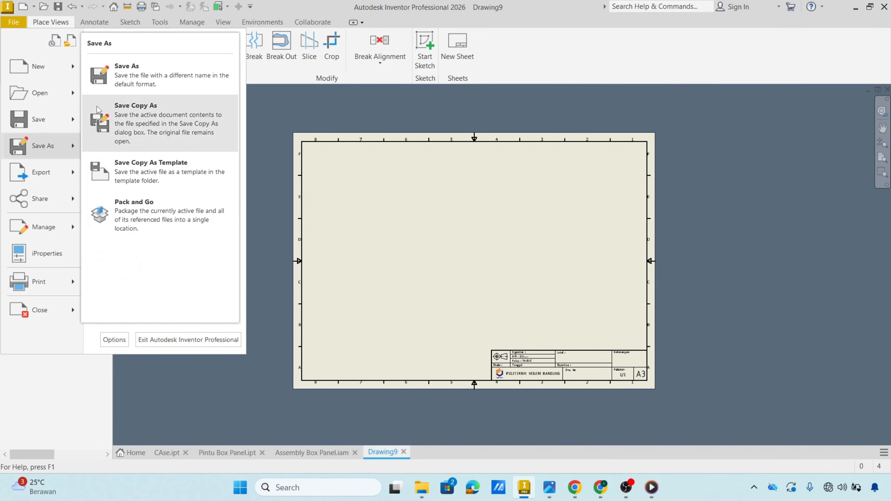
left_click(147, 172)
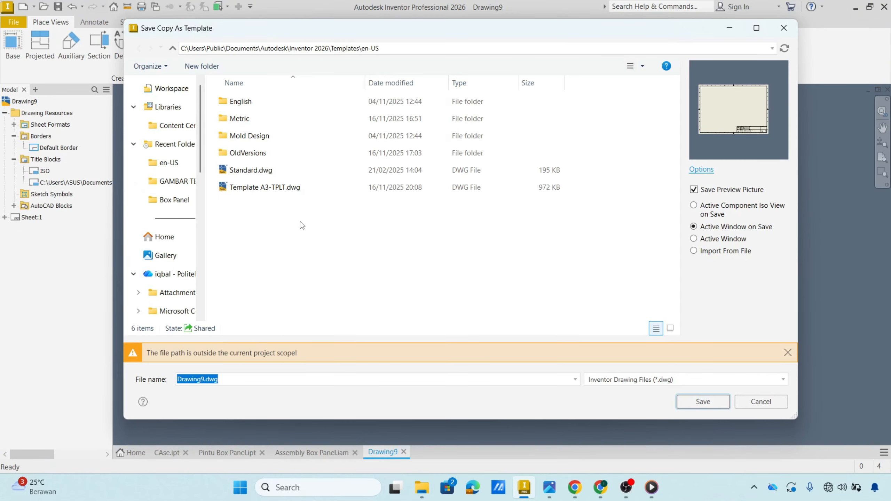
left_click(287, 187)
left_click(228, 381)
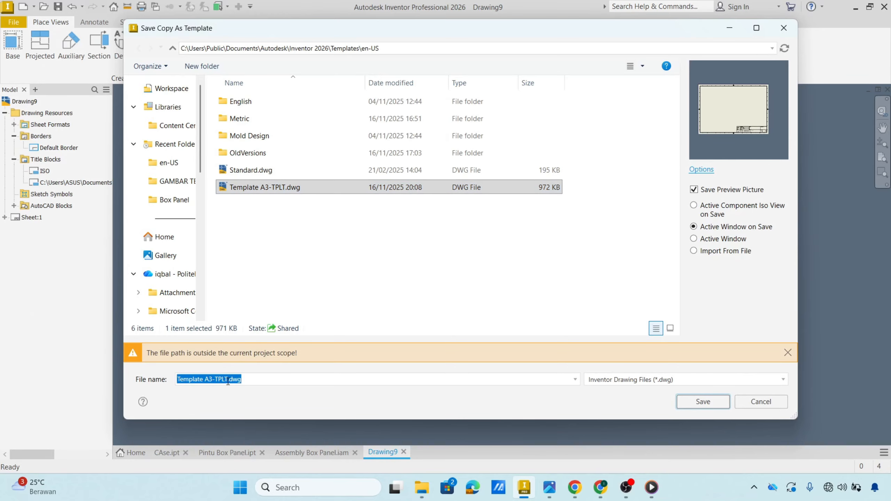
left_click(229, 382)
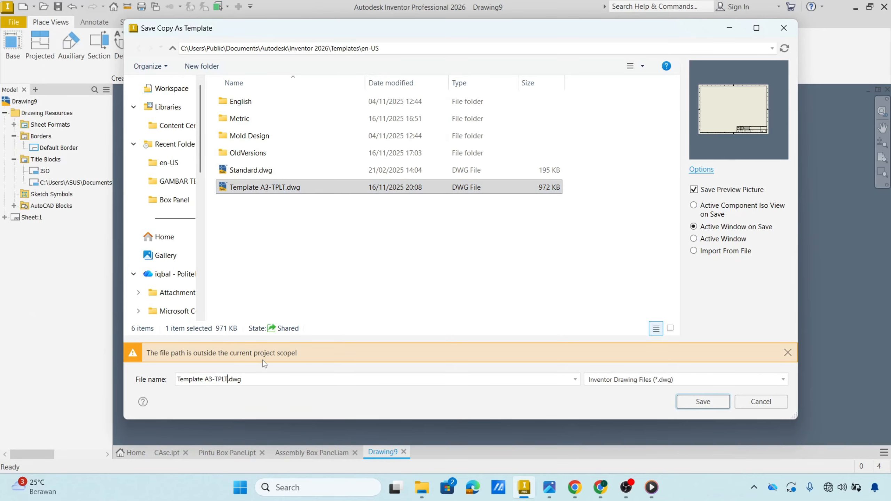
key("BackSpace")
key("BackSpace")
type("TL")
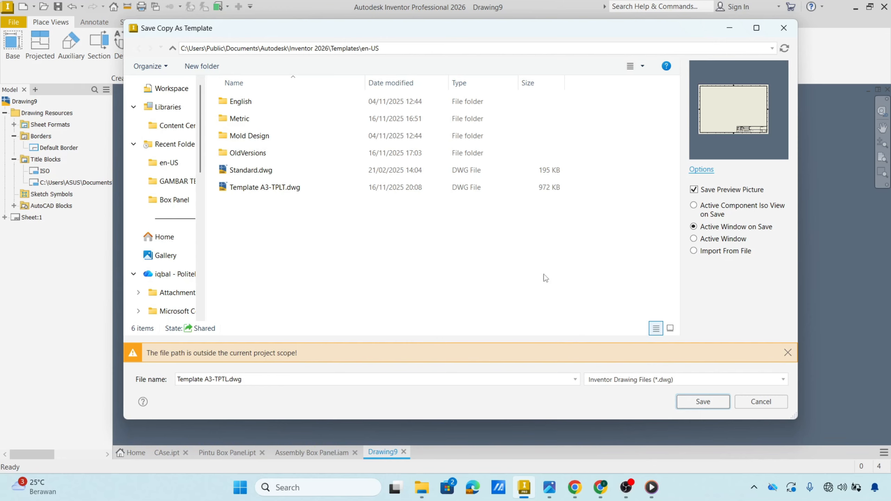
left_click(301, 192)
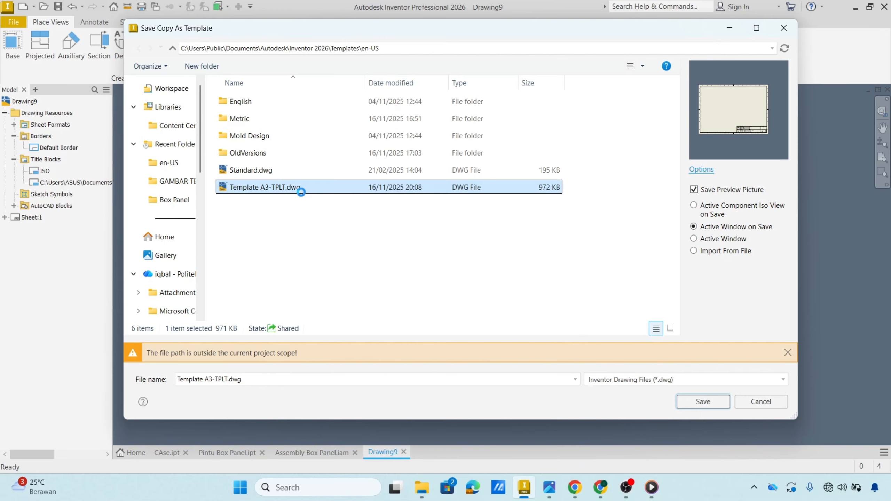
right_click(301, 193)
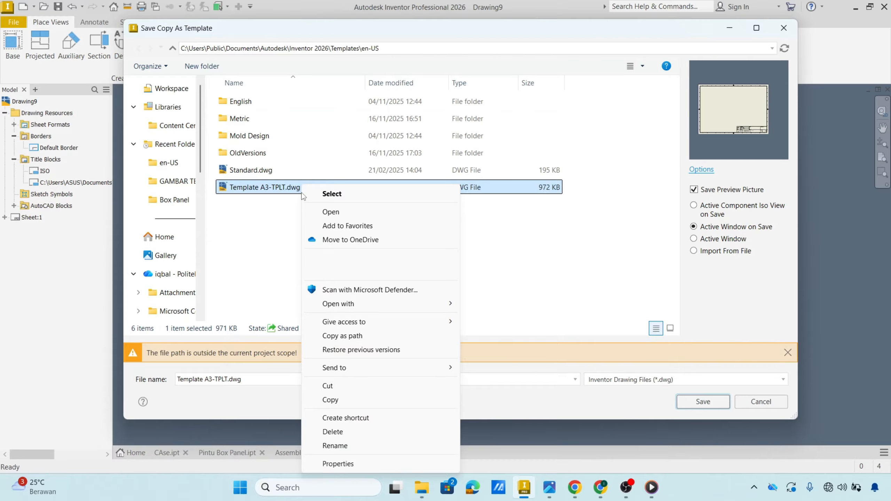
mouse_move(429, 308)
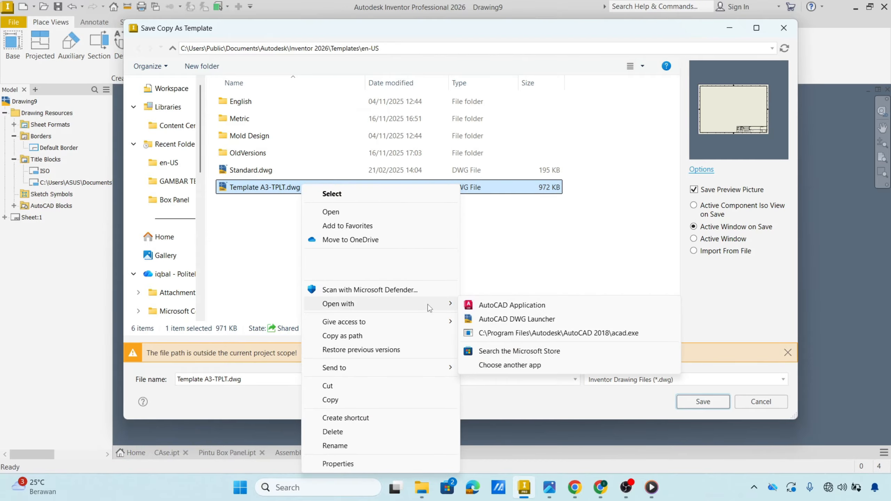
left_click(520, 278)
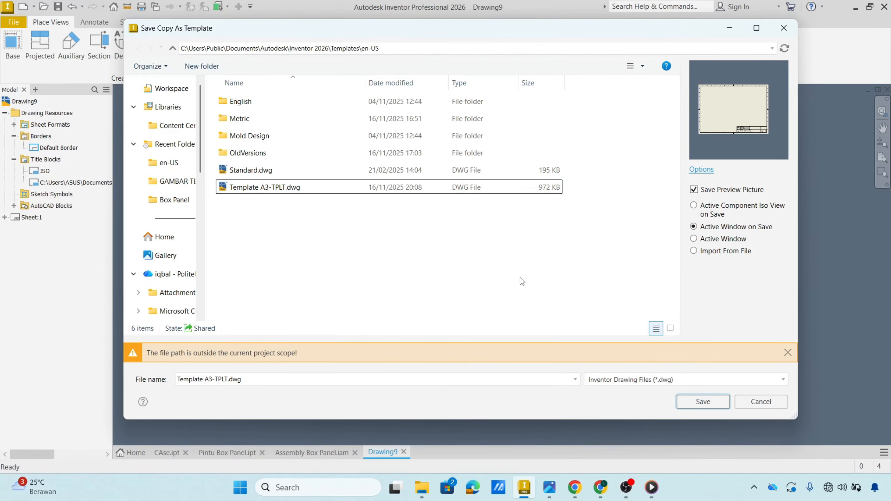
Step: Open the en-US templates folder in File Explorer using the save dialog's path and delete the misnamed Template A3-TPLT.dwg
left_click(389, 49)
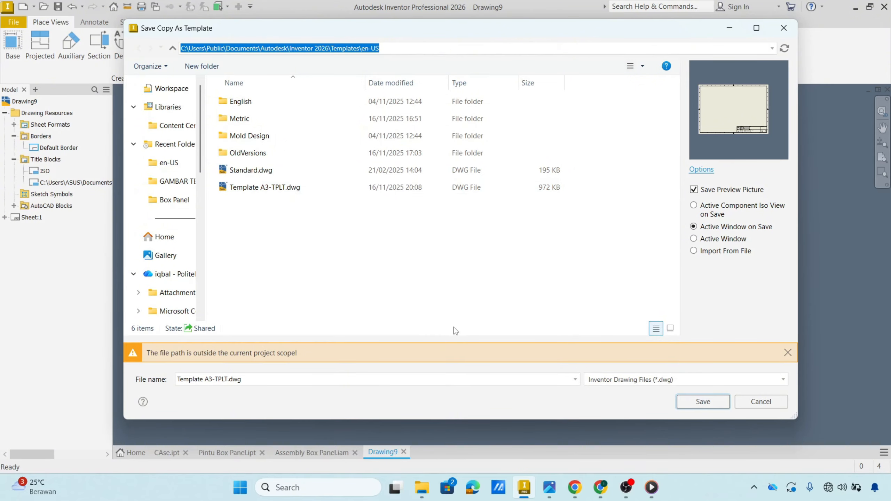
mouse_move(425, 481)
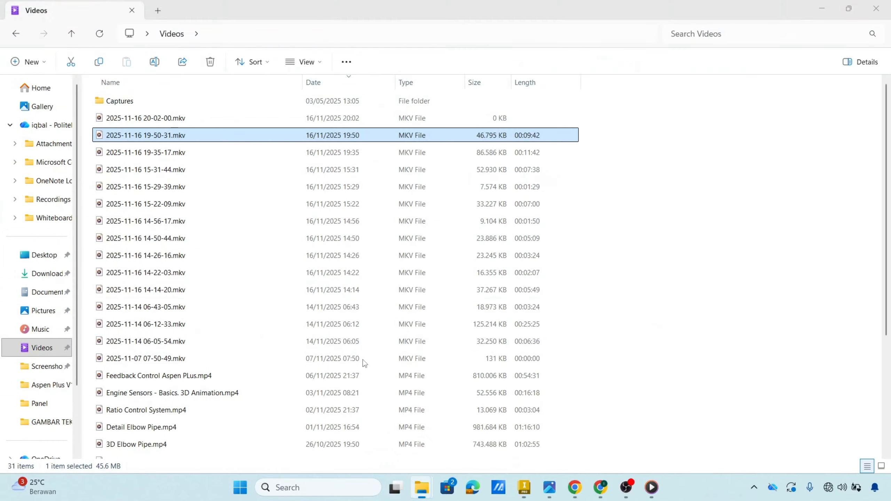
left_click(351, 424)
left_click(225, 31)
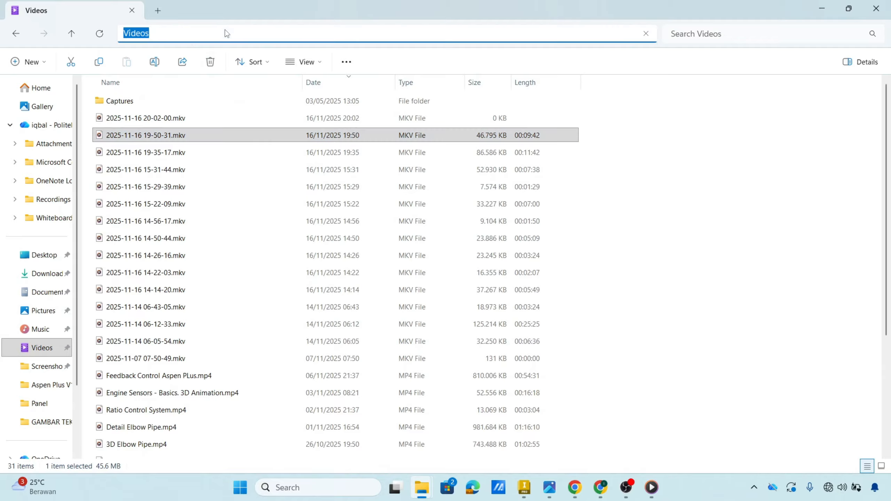
key("ctrl+v")
key("Return")
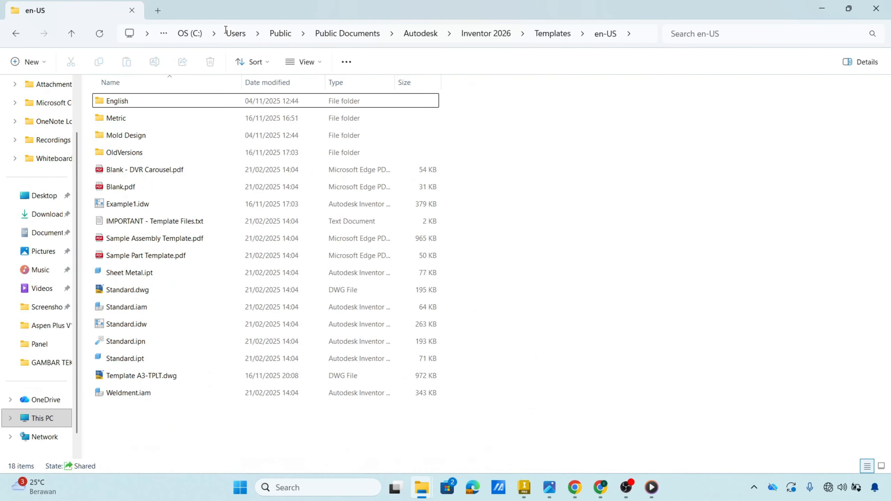
left_click(181, 375)
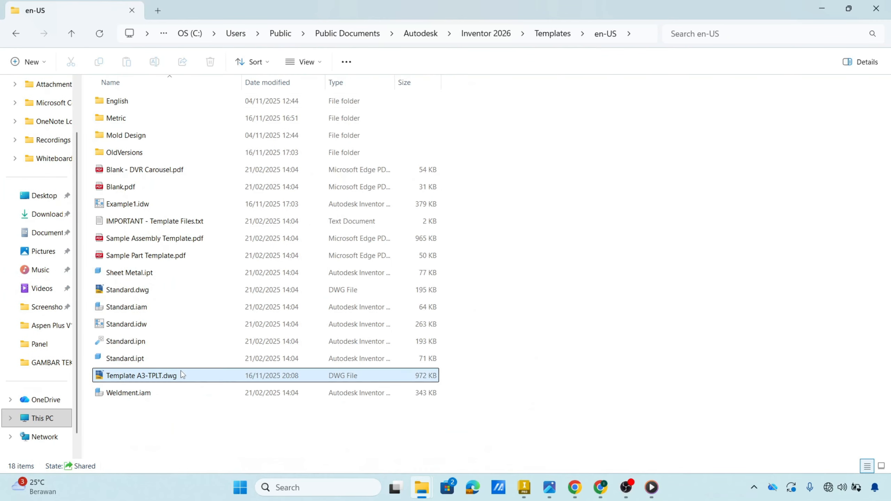
key("Delete")
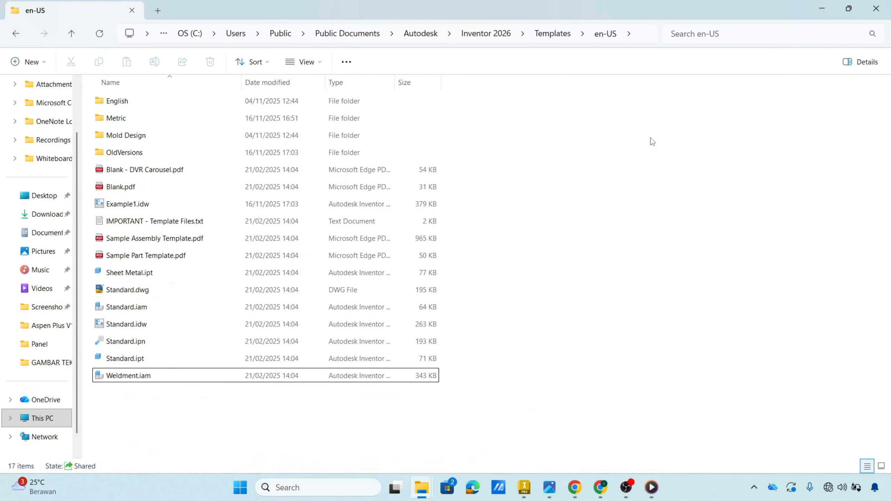
Step: Return to Inventor and save the template copy as Template A3-TPTL.dwg, accepting the location outside the active project
key("alt+Tab")
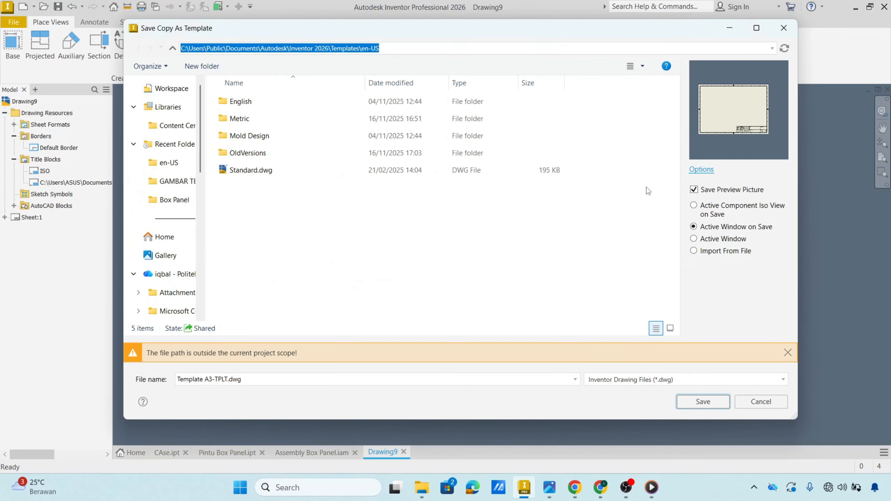
left_click(228, 379)
left_click(228, 380)
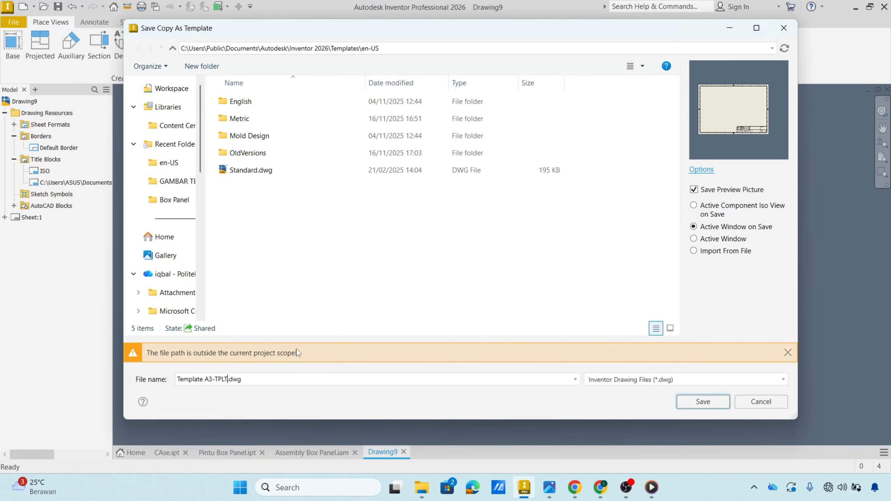
key("BackSpace")
key("BackSpace")
type("TL")
key("Return")
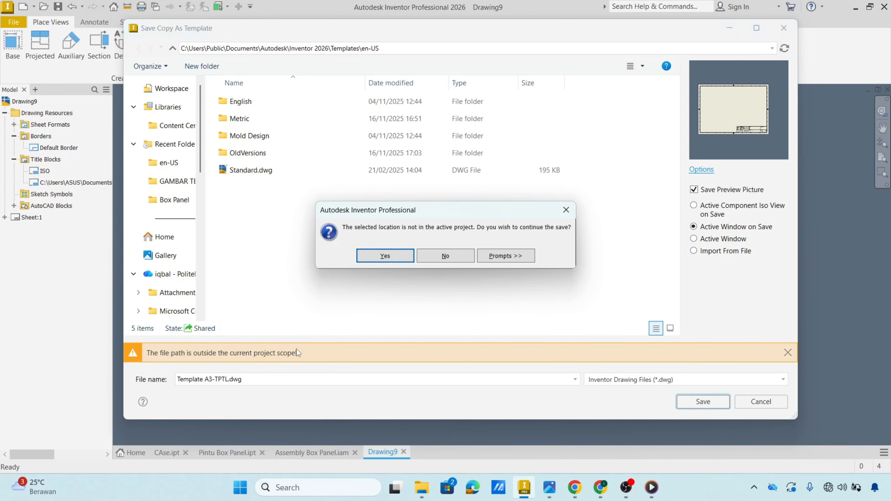
key("Return")
Step: Check the templates folder in File Explorer for the saved template, and close Drawing9 in Inventor without saving changes
key("alt+Tab")
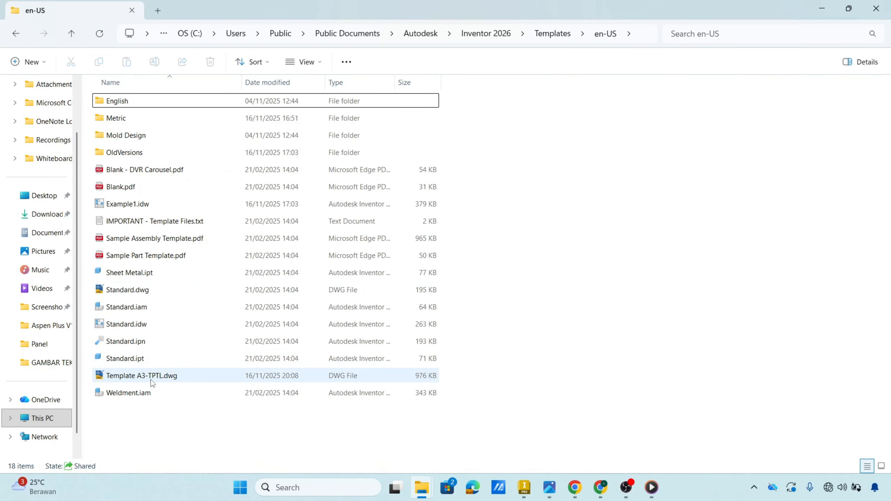
key("alt+Tab")
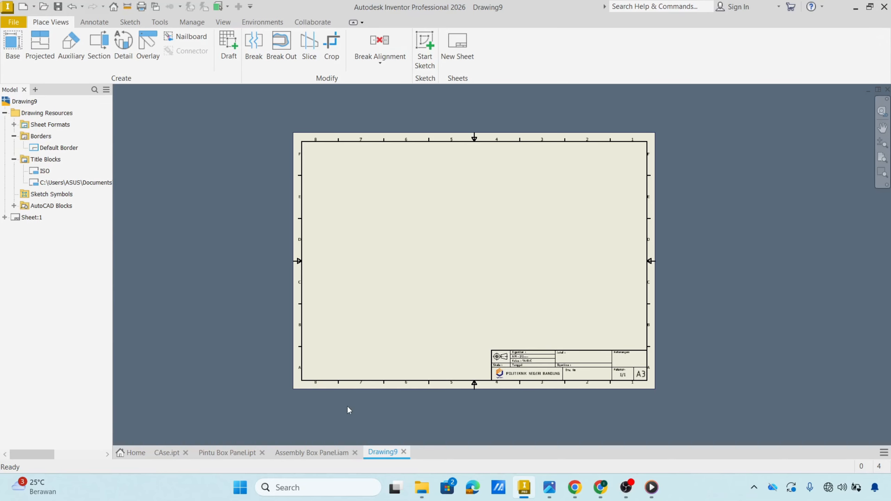
left_click(404, 453)
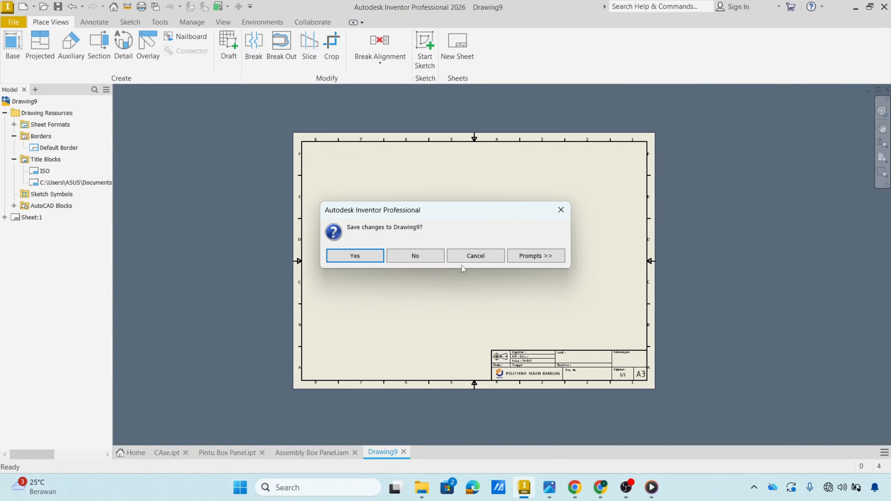
left_click(440, 258)
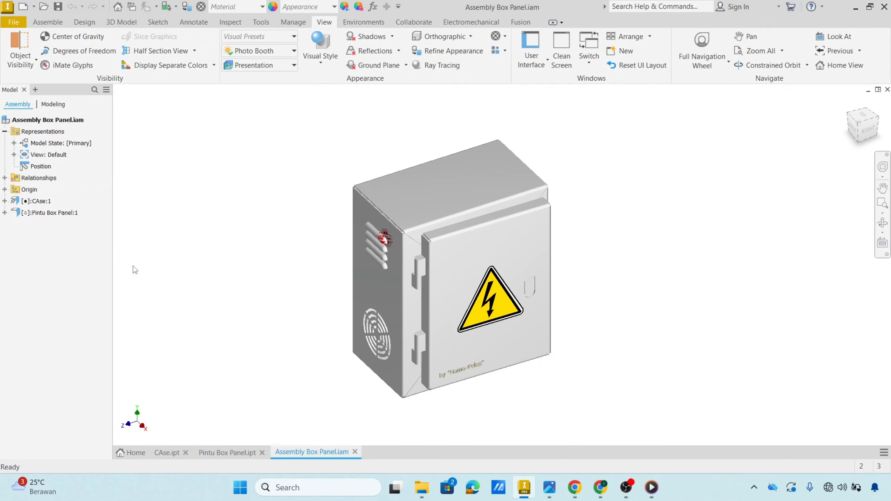
Step: Create a new drawing from the Template A3-TPTL.dwg template in the en-US templates folder
left_click(14, 23)
left_click(330, 140)
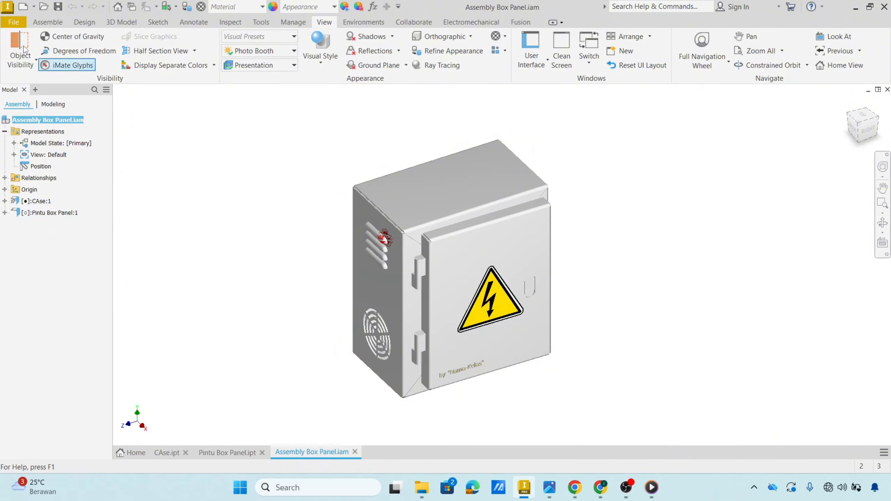
left_click(11, 23)
left_click(15, 66)
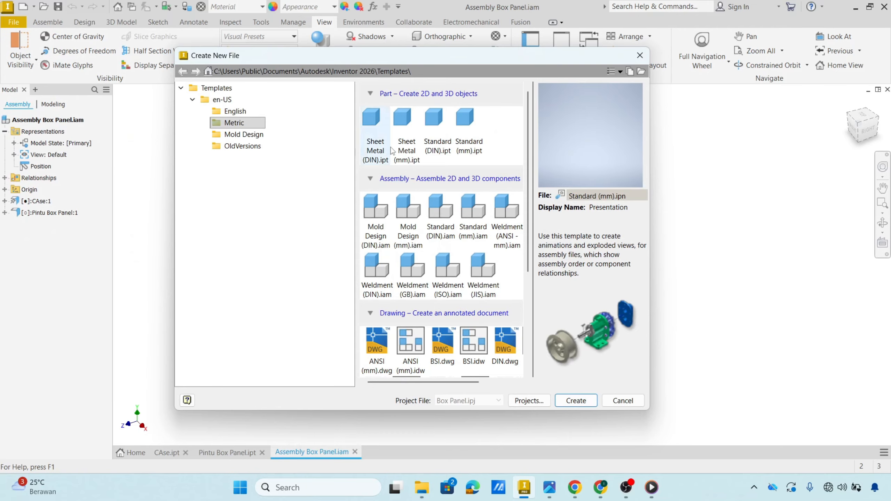
scroll(316, 211, "down", 3)
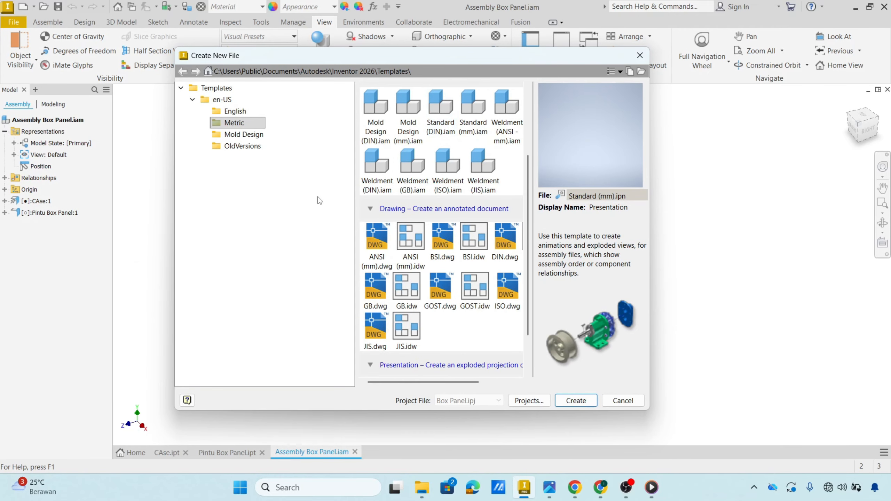
scroll(393, 221, "down", 2)
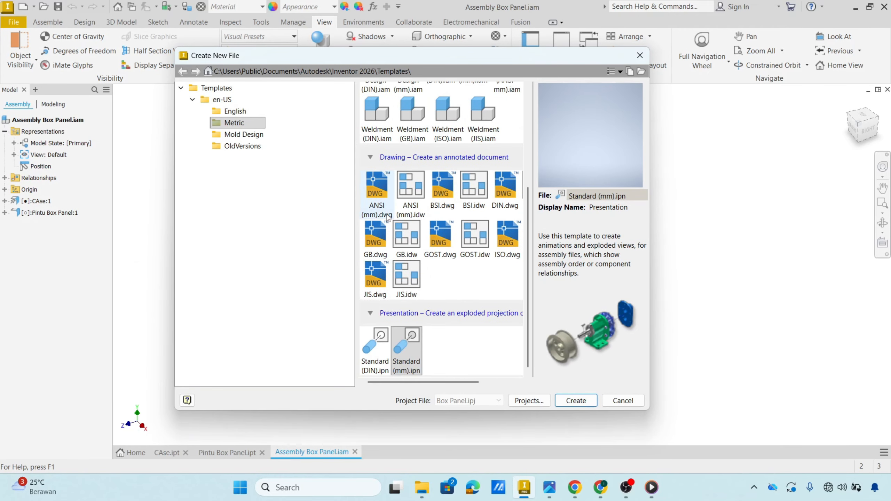
left_click(219, 103)
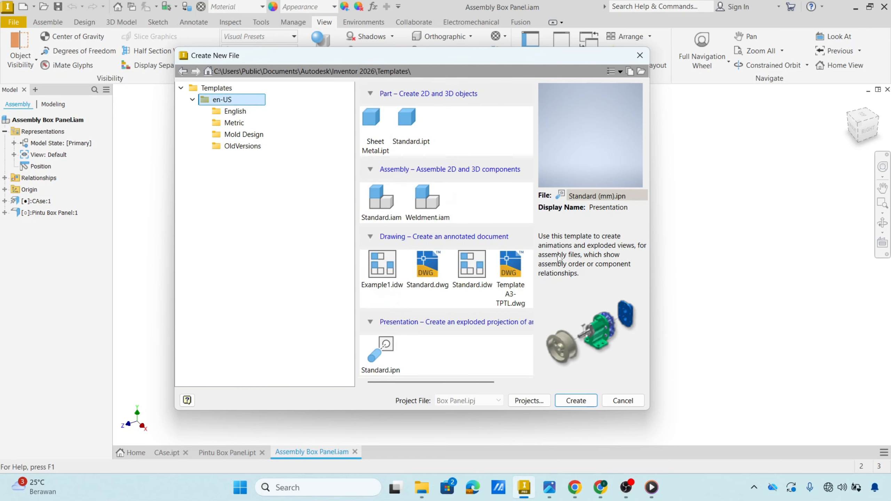
left_click(520, 300)
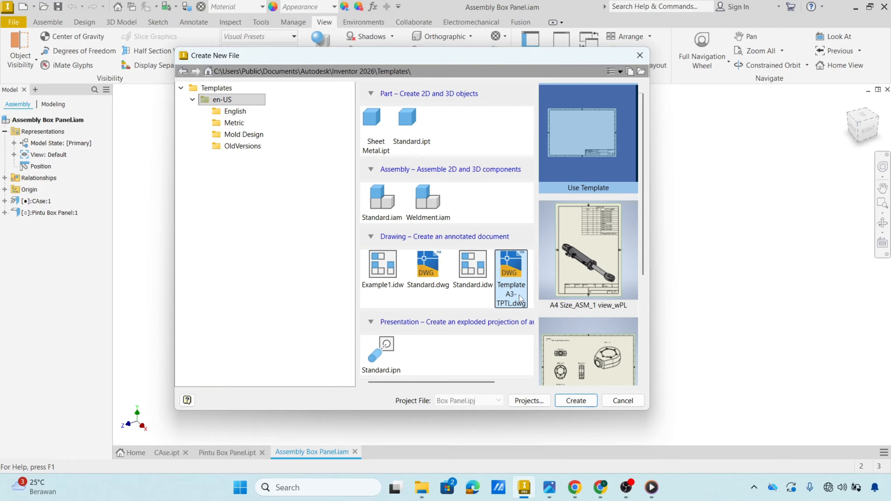
left_click(576, 401)
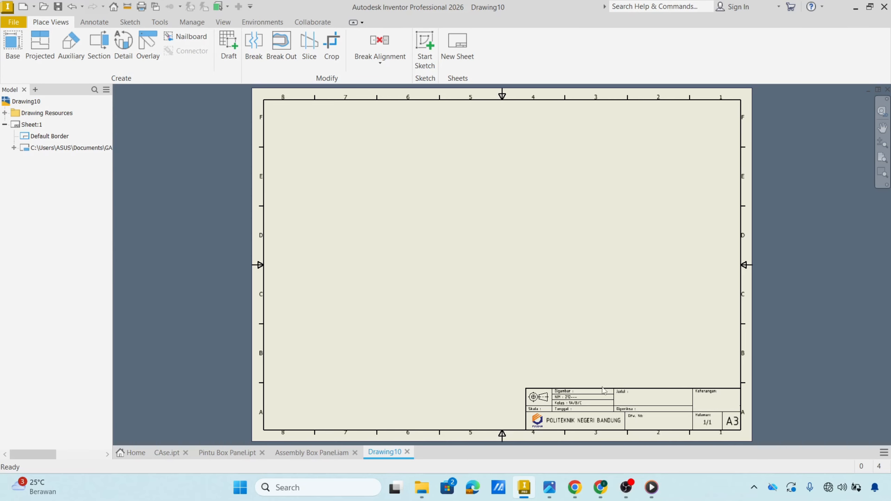
Step: Examine the new A3 sheet, its border and the fields of the custom title block
scroll(632, 411, "up", 5)
mouse_move(632, 411)
middle_mouse_down()
mouse_move(620, 406)
mouse_move(659, 387)
middle_mouse_up()
scroll(659, 387, "down", 4)
middle_click_drag(458, 256, 448, 290)
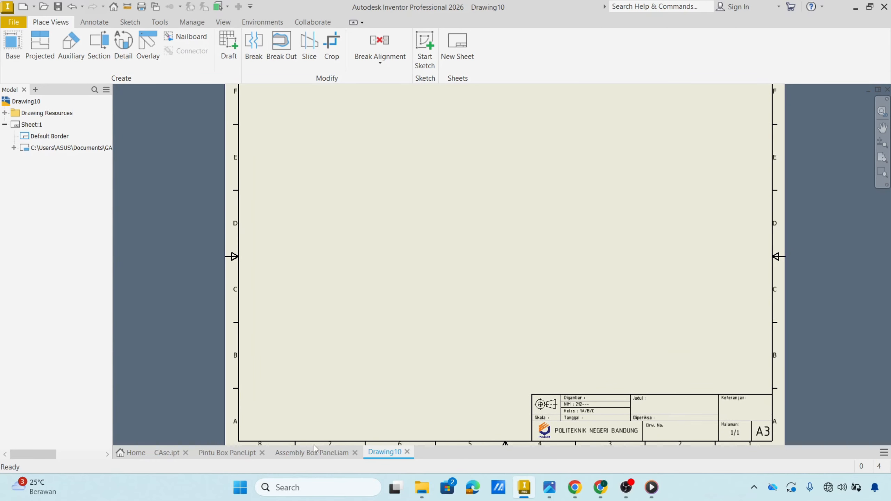
scroll(352, 304, "down", 4)
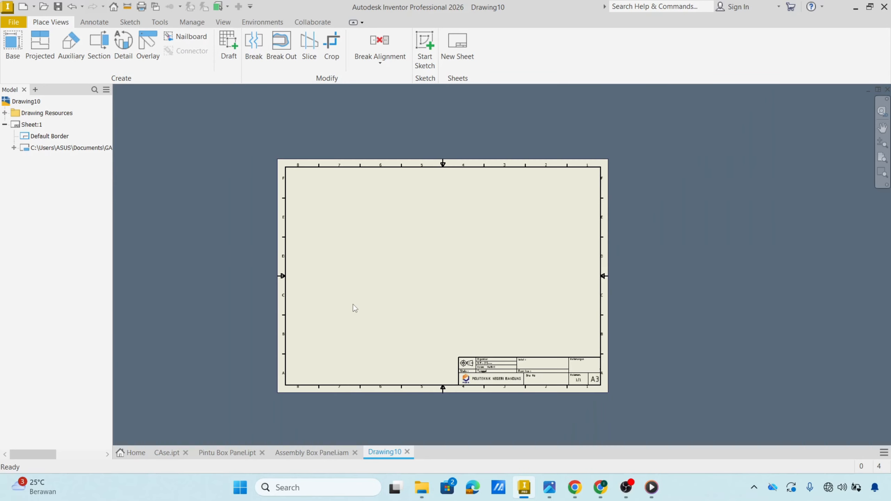
scroll(373, 287, "up", 5)
scroll(373, 287, "down", 4)
middle_click_drag(372, 287, 366, 288)
Step: Place a base view of Assembly Box Panel.iam on the sheet at a 1:1 scale
left_click(13, 46)
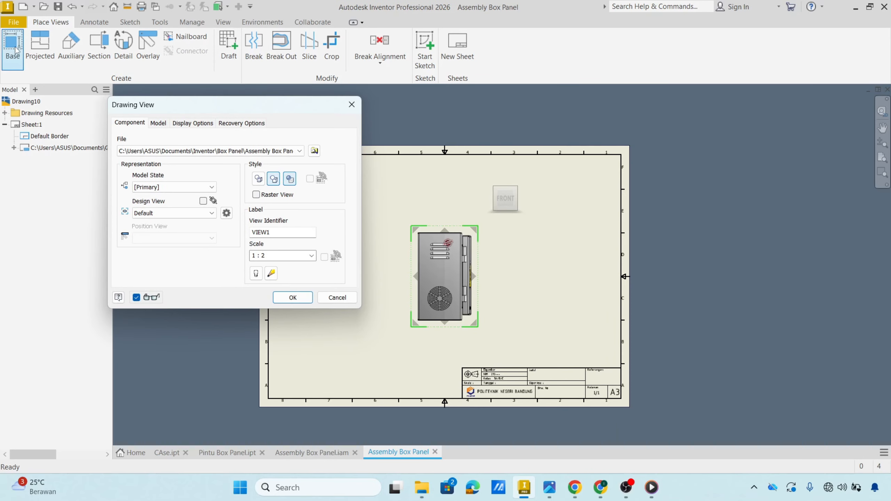
left_click(267, 152)
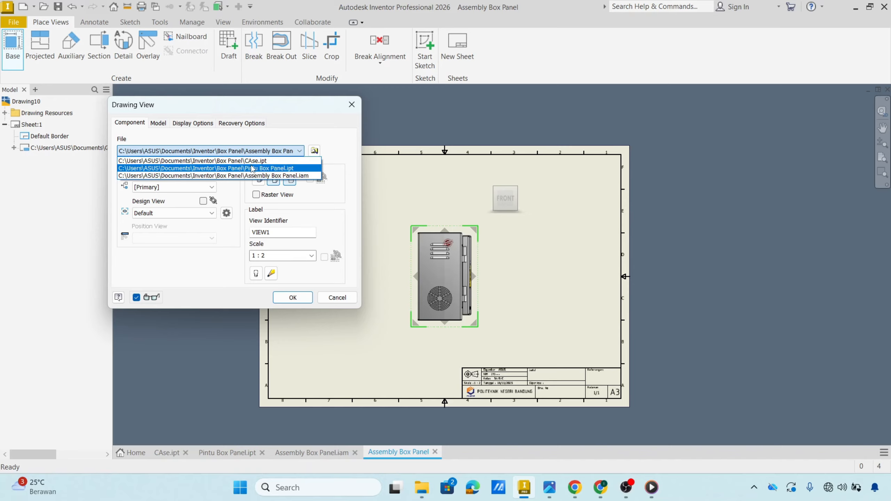
left_click(255, 175)
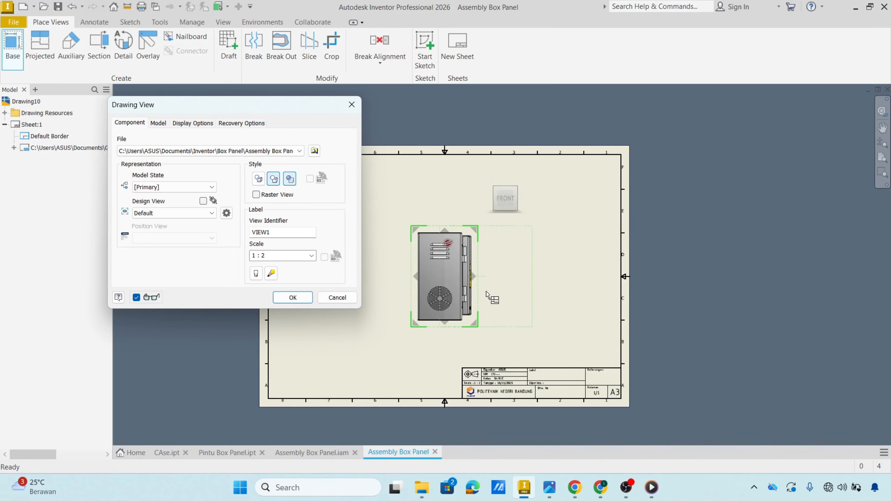
left_click(312, 256)
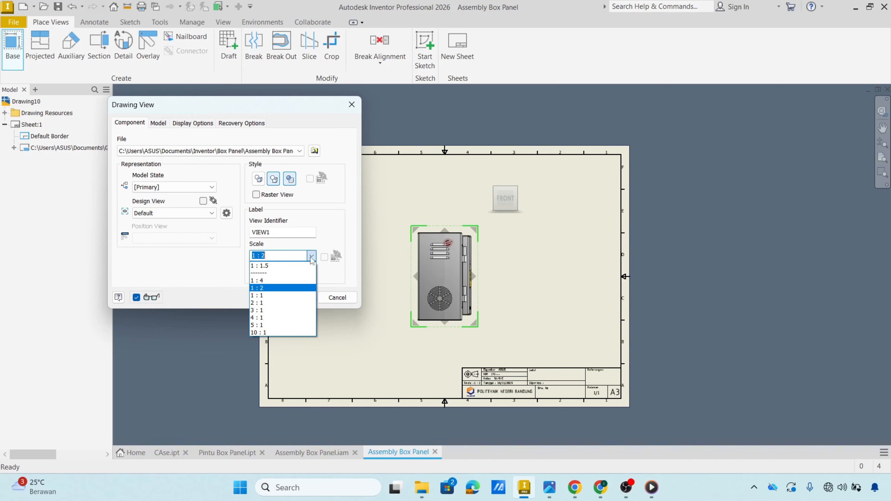
left_click(270, 296)
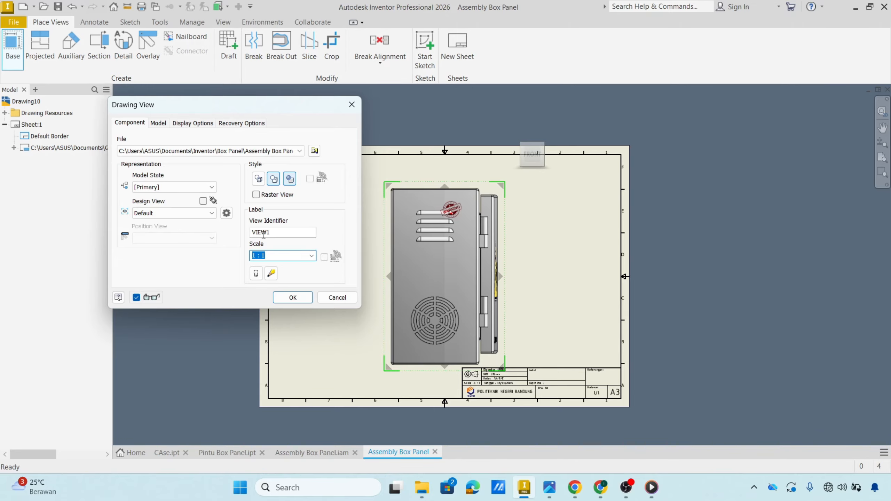
left_click(296, 297)
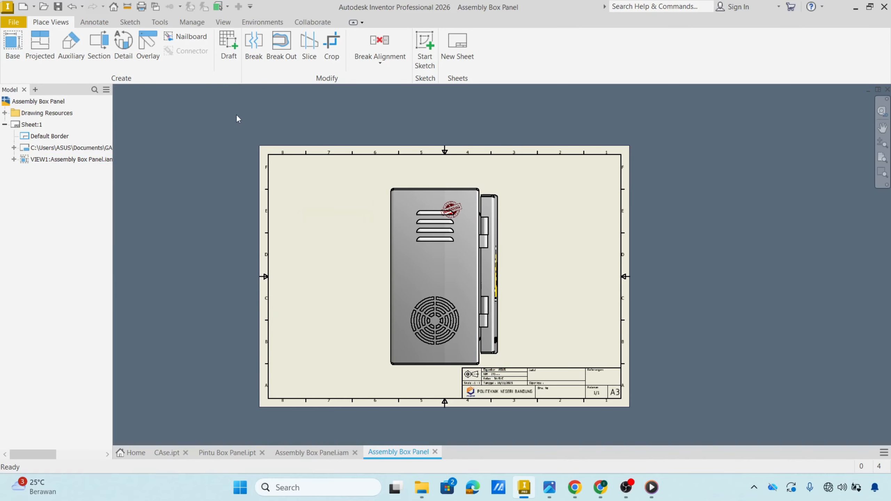
Step: Set the projection type of Default Standard (ISO) to Third Angle in the Style and Standard Editor and save the change
left_click(183, 25)
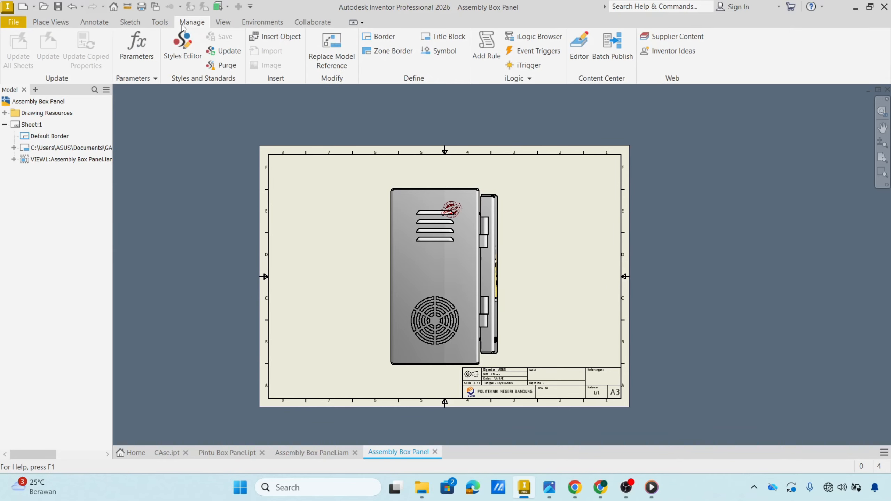
left_click(187, 52)
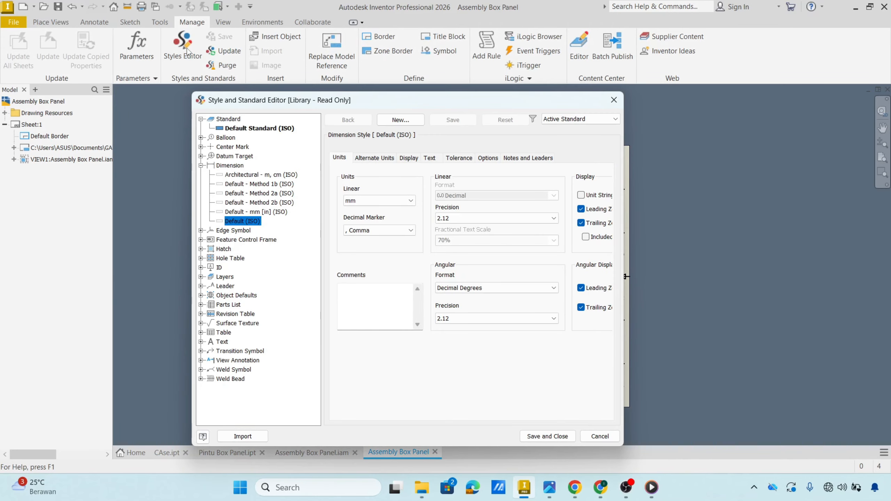
left_click(201, 166)
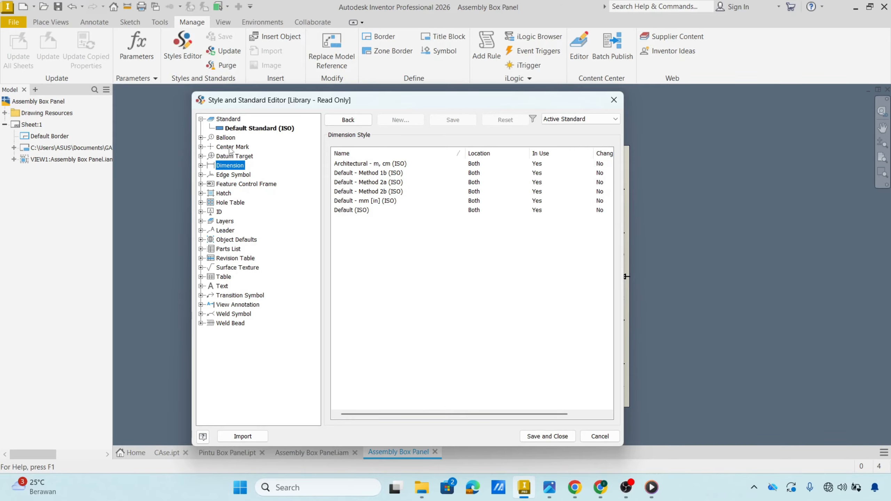
left_click(233, 129)
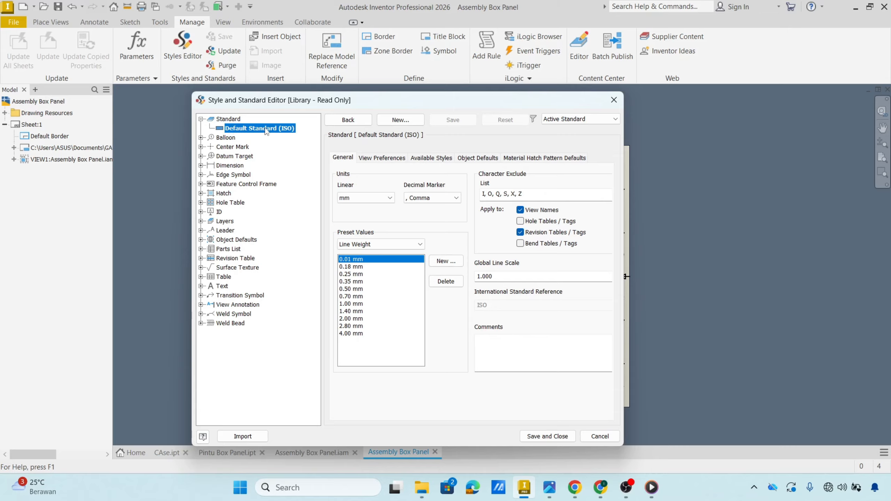
left_click(379, 159)
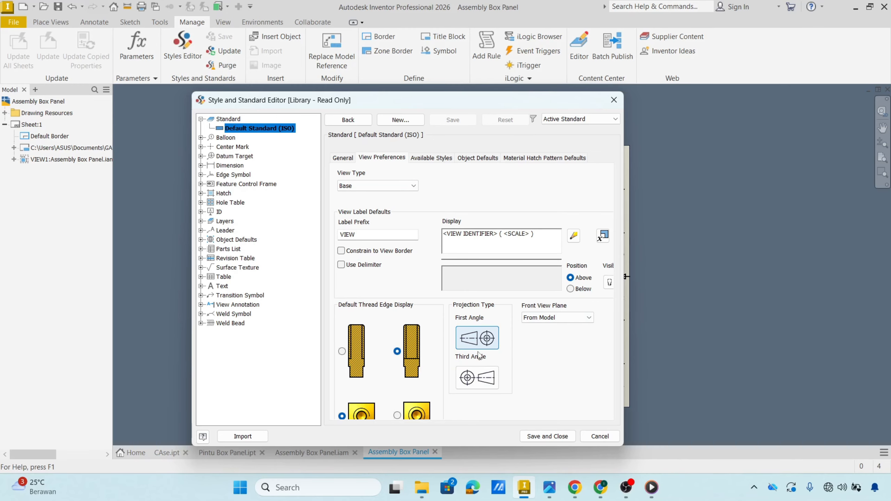
left_click(486, 378)
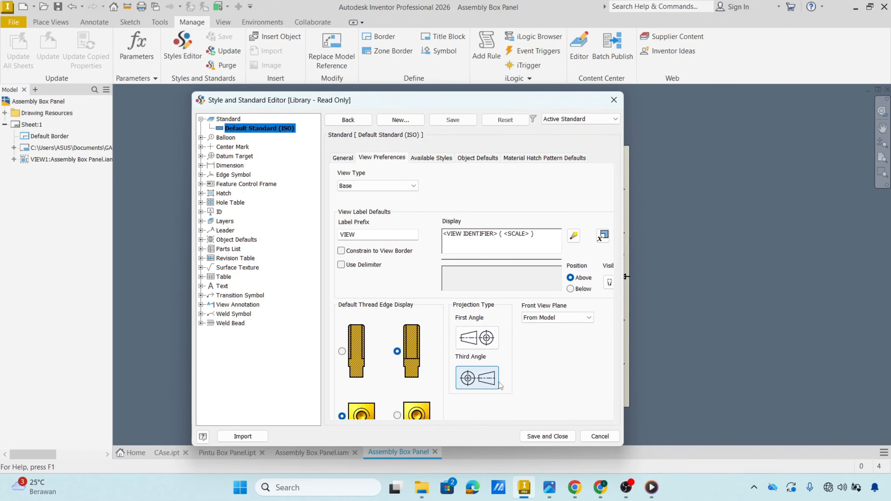
left_click(540, 438)
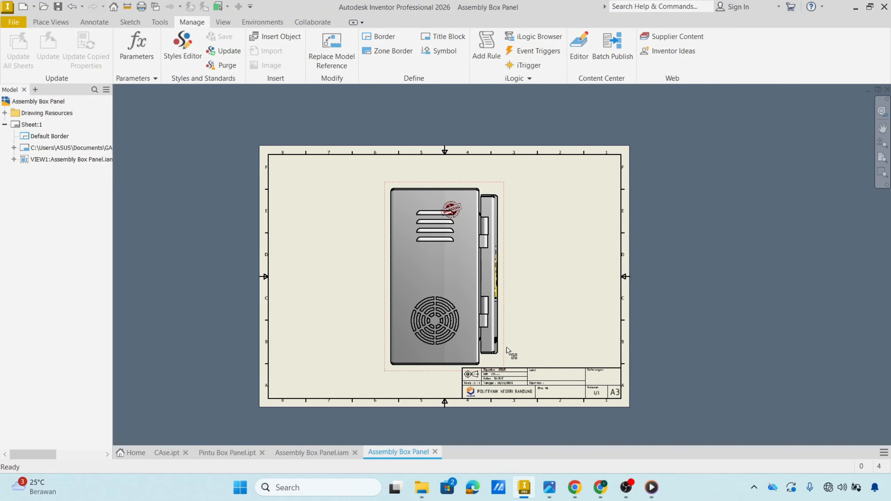
Step: Delete the assembly's base view from the sheet and confirm the deletion
left_click(428, 283)
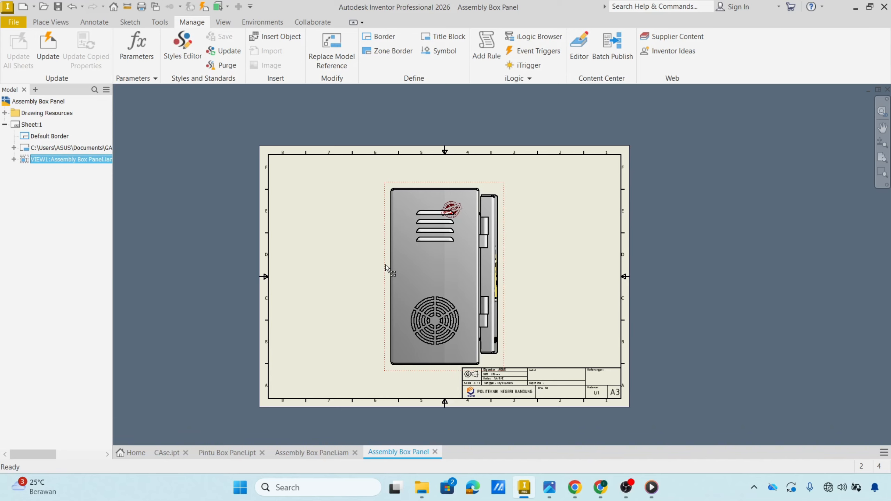
key("Delete")
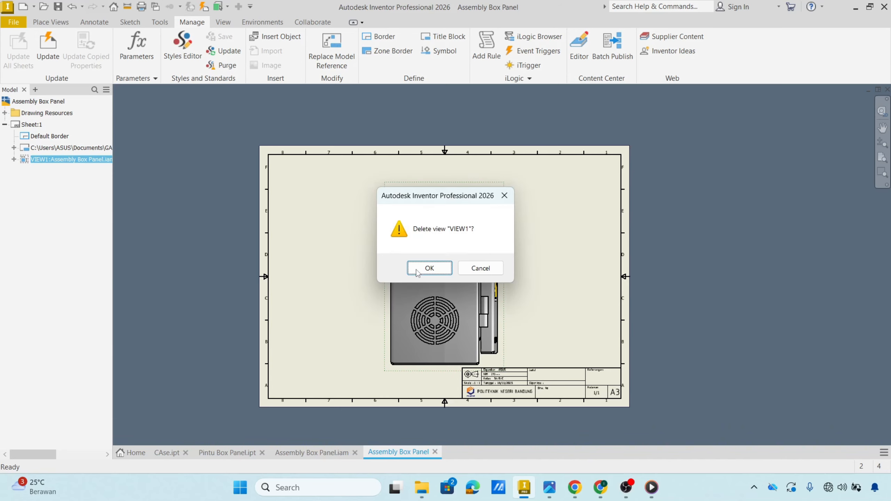
left_click(418, 271)
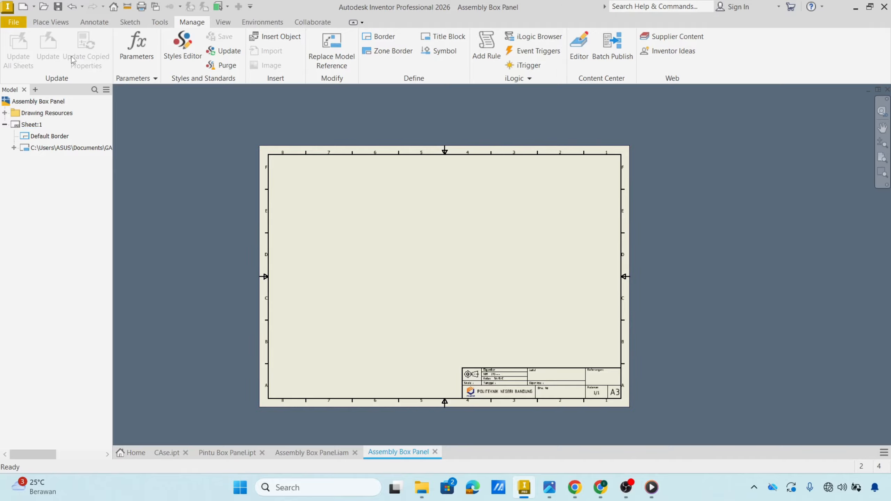
Step: Place a fresh base view of Assembly Box Panel.iam at 1:1 scale under the third-angle standard
left_click(44, 24)
left_click(13, 49)
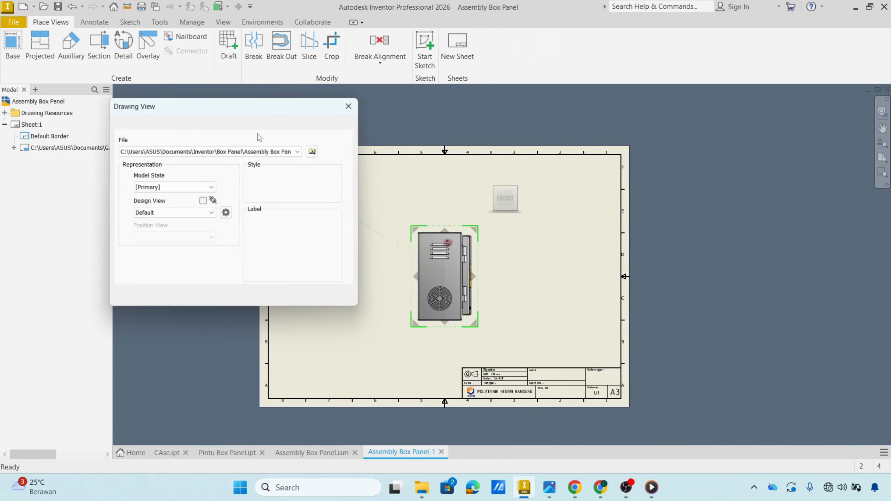
left_click(312, 256)
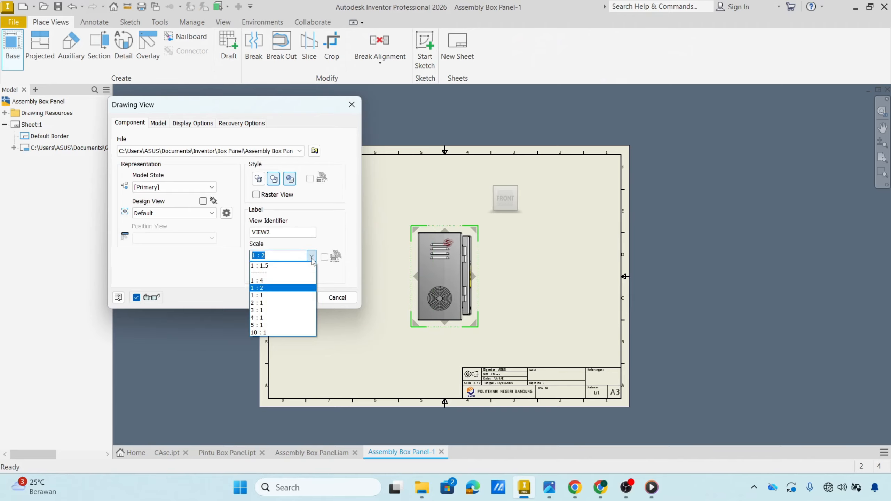
left_click(272, 296)
left_click(293, 297)
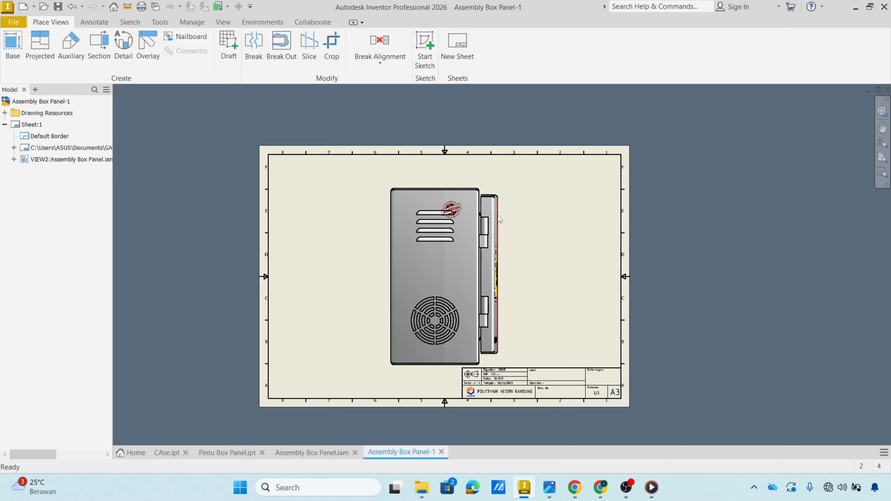
Step: Move the assembly view into the left half of the sheet, clear of the title block
left_click(496, 216)
left_click_drag(502, 225, 445, 237)
left_click(480, 236)
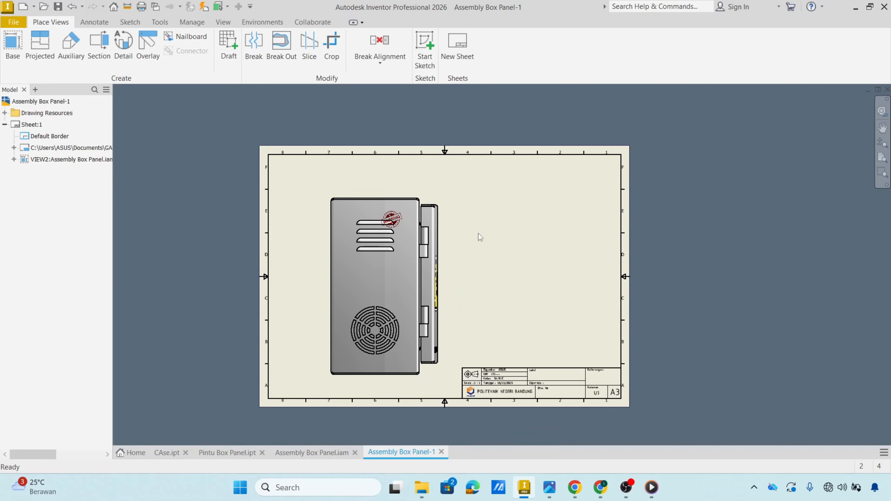
scroll(379, 202, "down", 3)
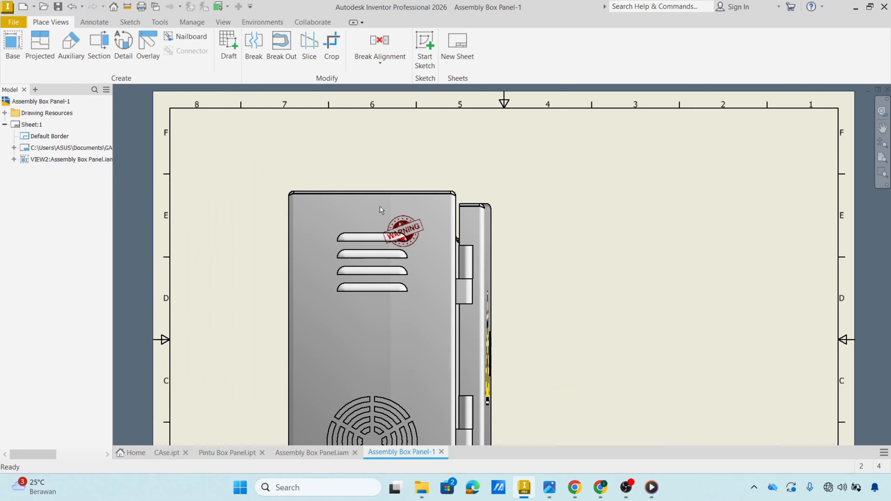
left_click(469, 216)
scroll(508, 233, "up", 5)
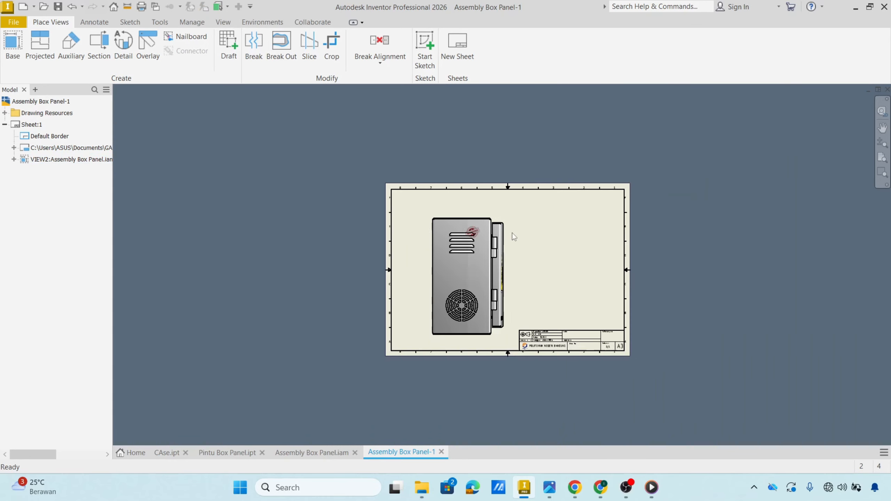
middle_click_drag(514, 236, 465, 220)
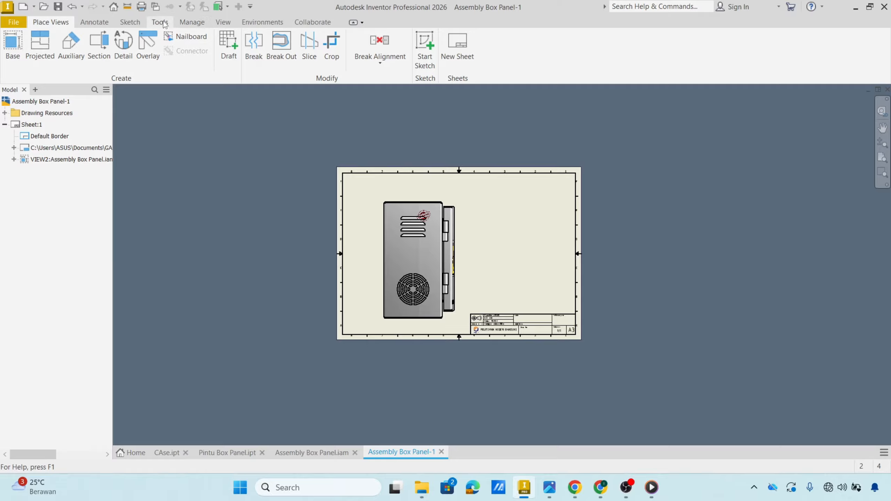
Step: Start a balloon on the case's upper edge with Structured, First Level BOM settings, enabling the assembly's BOM view
left_click(105, 24)
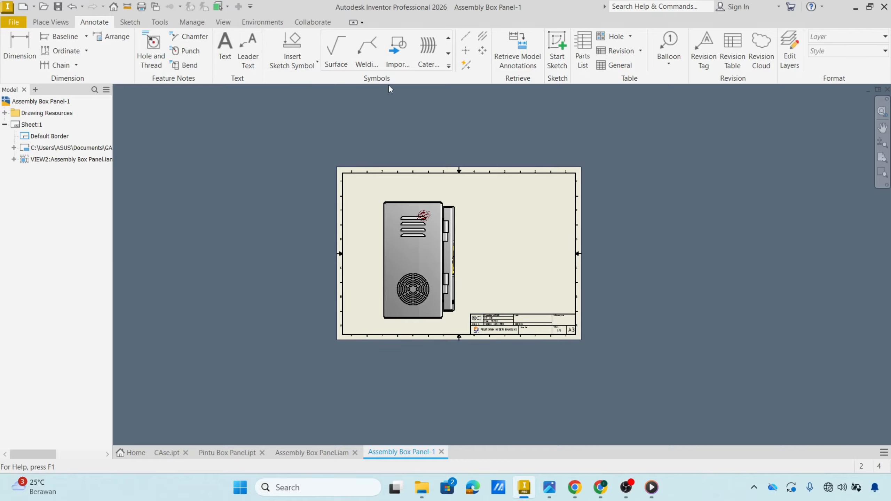
left_click(667, 44)
scroll(418, 207, "up", 3)
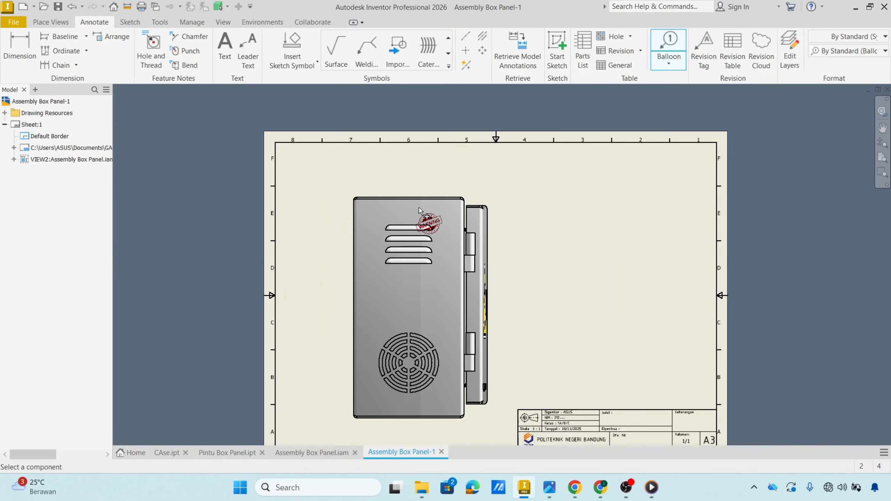
scroll(421, 207, "up", 3)
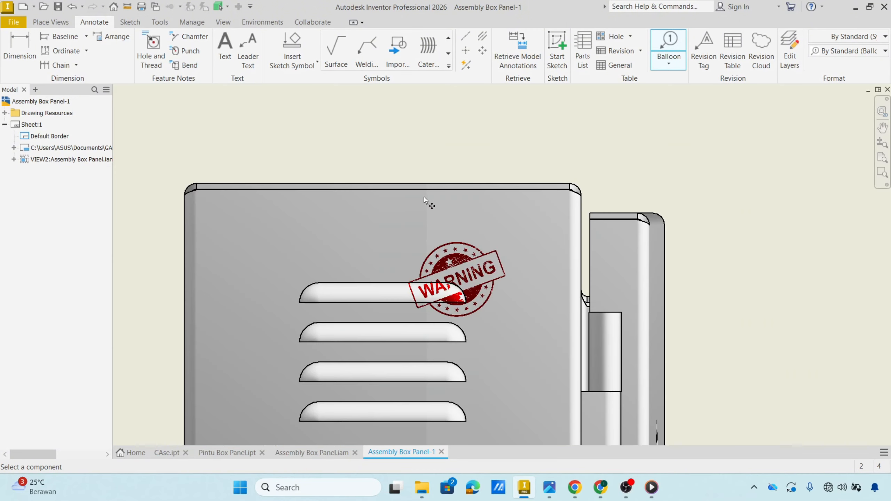
left_click(428, 194)
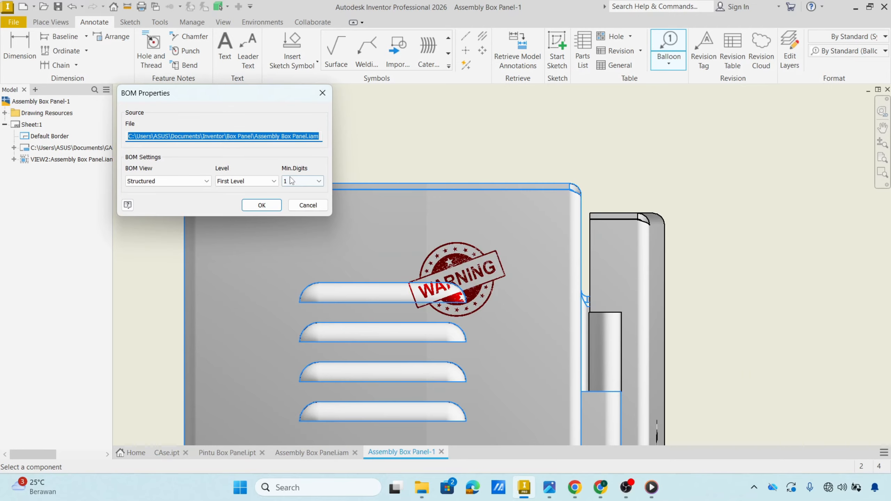
left_click(258, 206)
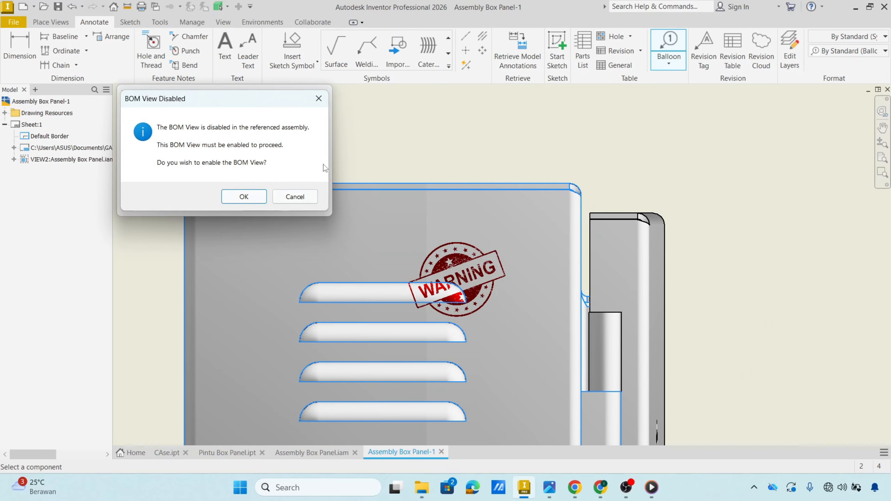
left_click(289, 197)
left_click(276, 204)
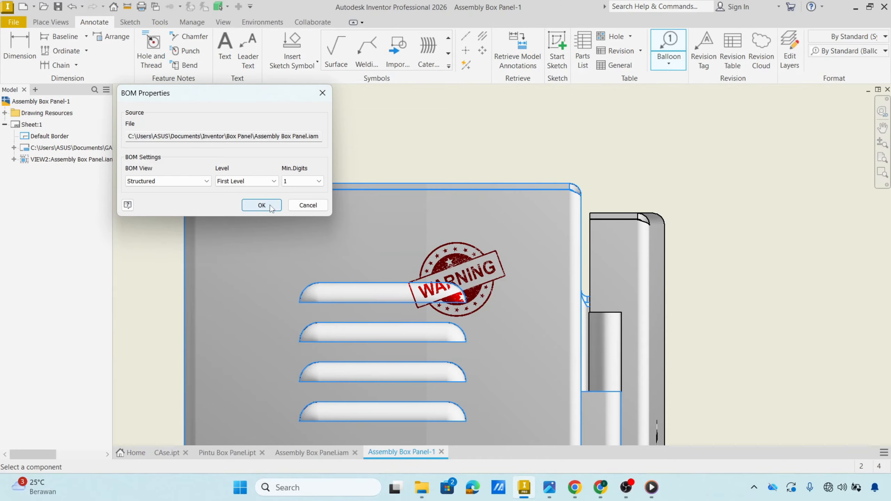
left_click(259, 200)
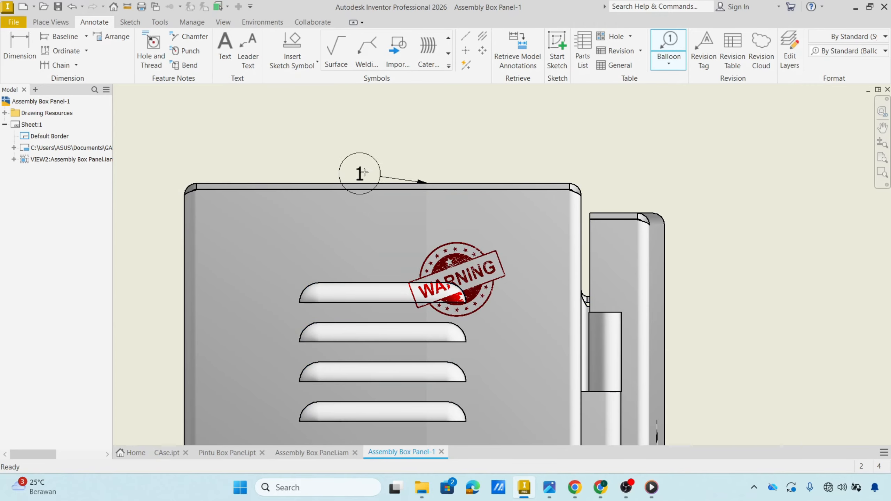
Step: Place the case's balloon above and to the right of the assembly view, inside the sheet border
scroll(443, 148, "up", 3)
scroll(439, 153, "down", 5)
scroll(437, 161, "down", 4)
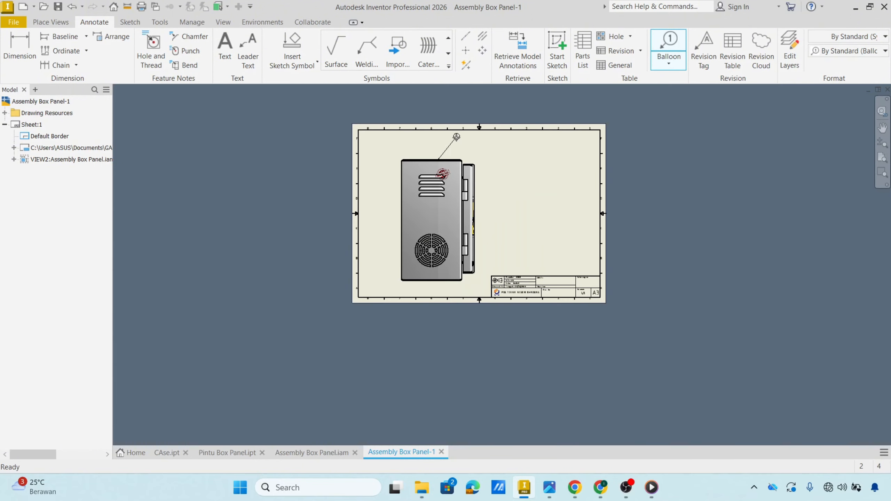
scroll(400, 177, "up", 3)
scroll(391, 183, "down", 2)
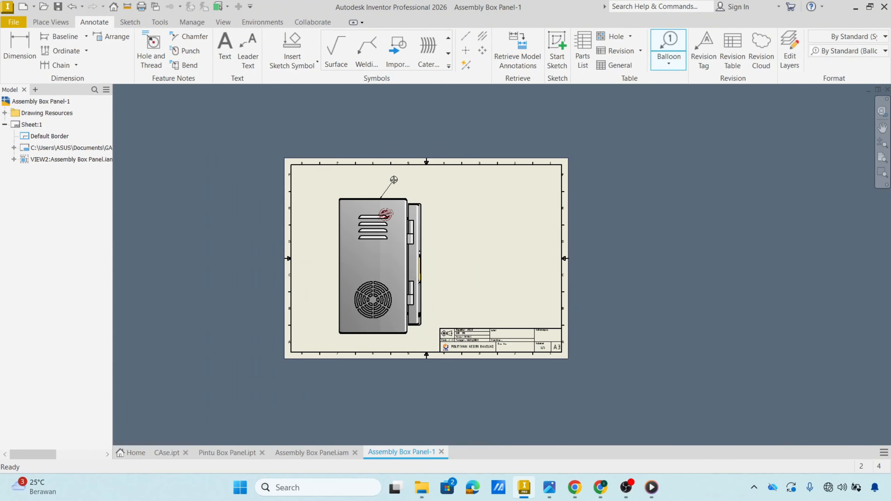
scroll(396, 180, "up", 5)
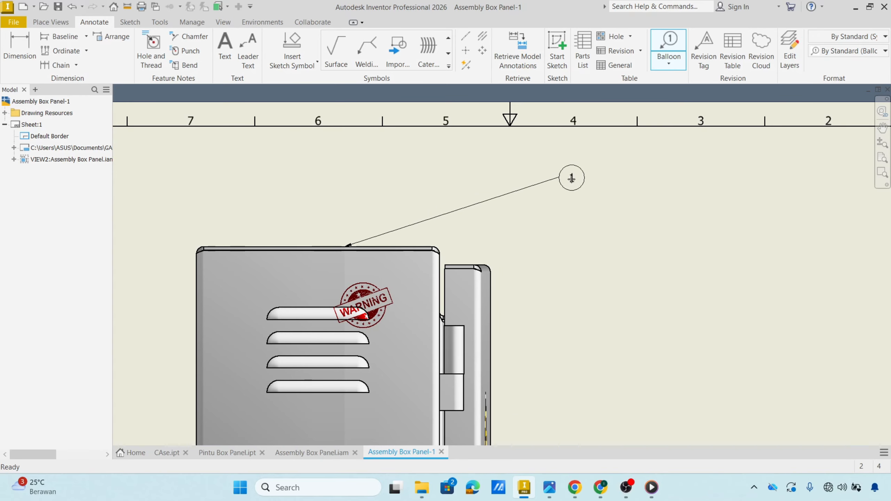
right_click(574, 174)
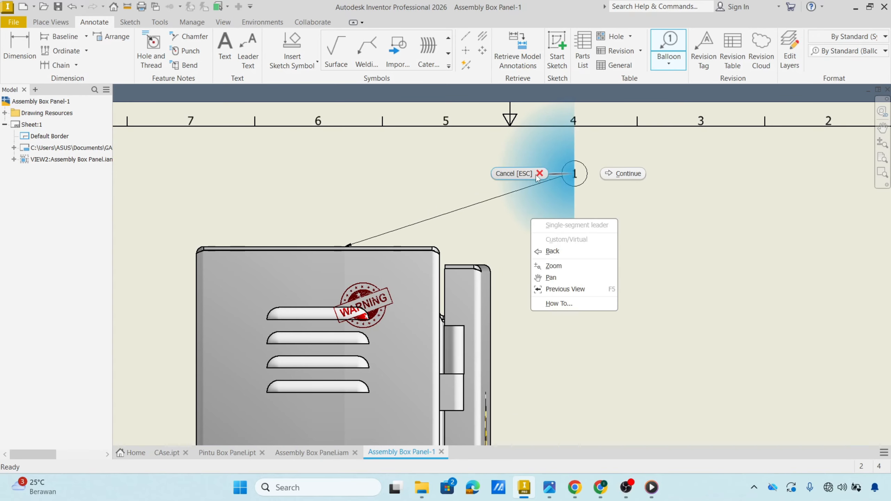
left_click(614, 174)
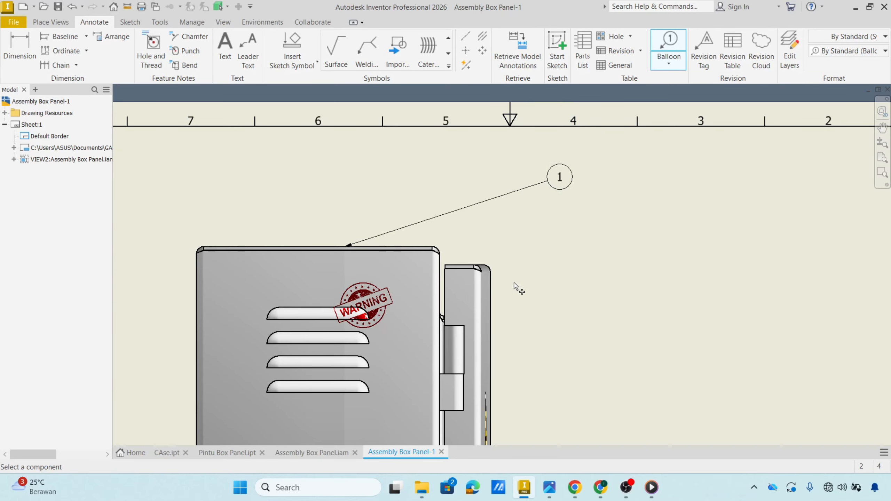
Step: Add a balloon to the door's outer edge, aligned directly below the case's balloon, and end the Balloon command
left_click(492, 298)
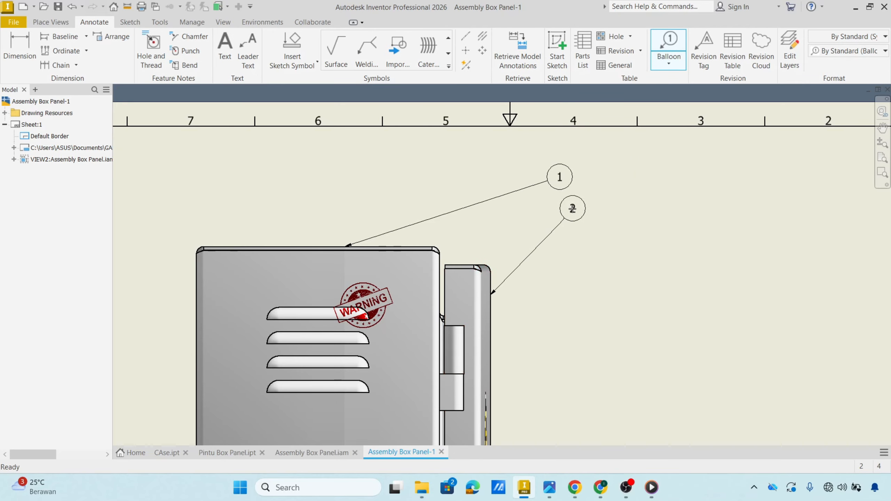
right_click(573, 208)
left_click(610, 212)
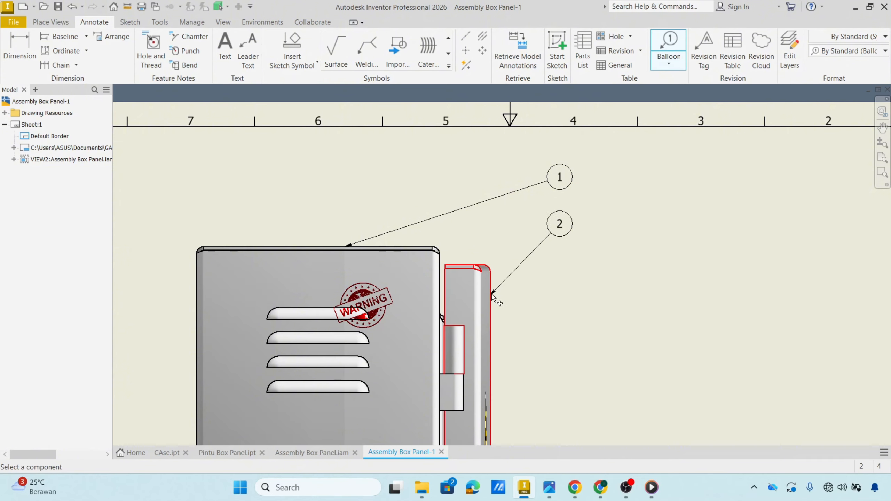
scroll(492, 295, "up", 6)
scroll(600, 191, "down", 5)
left_click(662, 44)
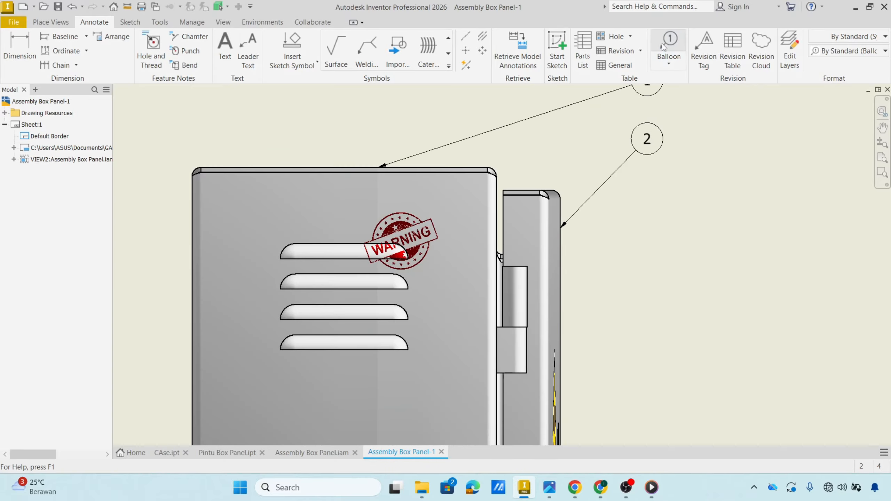
left_click(662, 44)
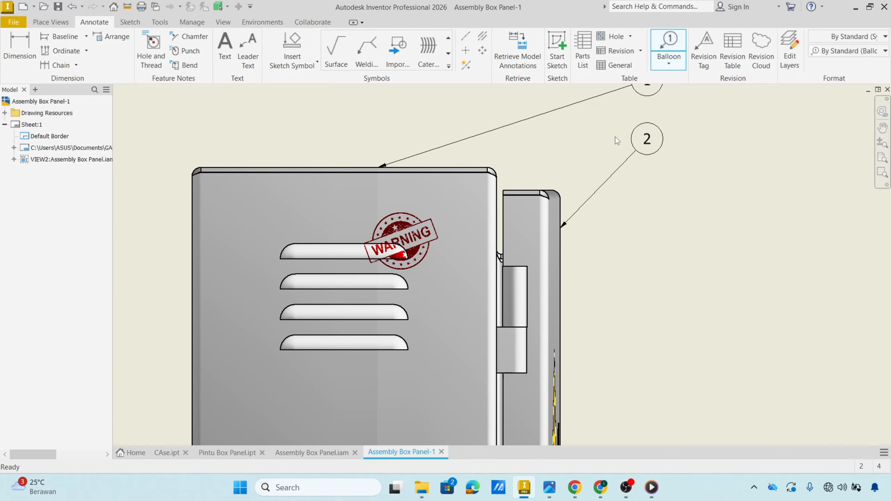
key("Escape")
Step: Move the leader end of the door's balloon from the outer edge onto the door's surface
scroll(561, 233, "up", 5)
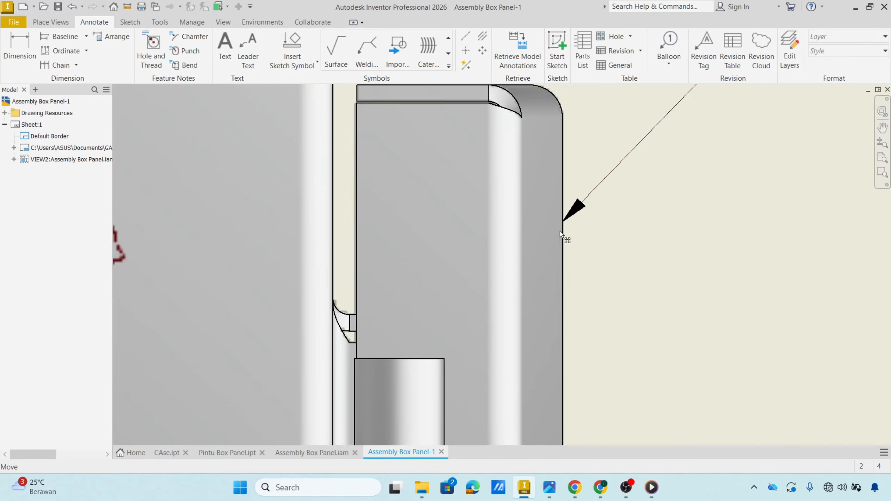
left_click_drag(560, 233, 522, 210)
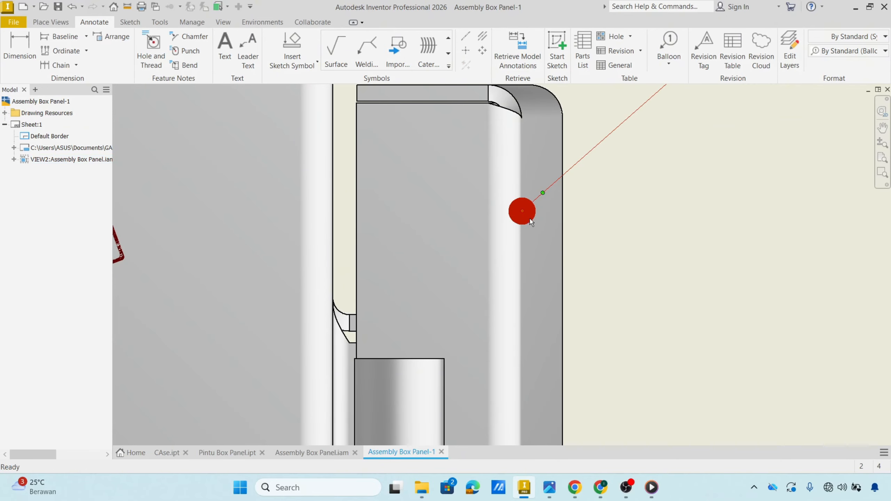
scroll(538, 212, "up", 3)
scroll(540, 213, "down", 6)
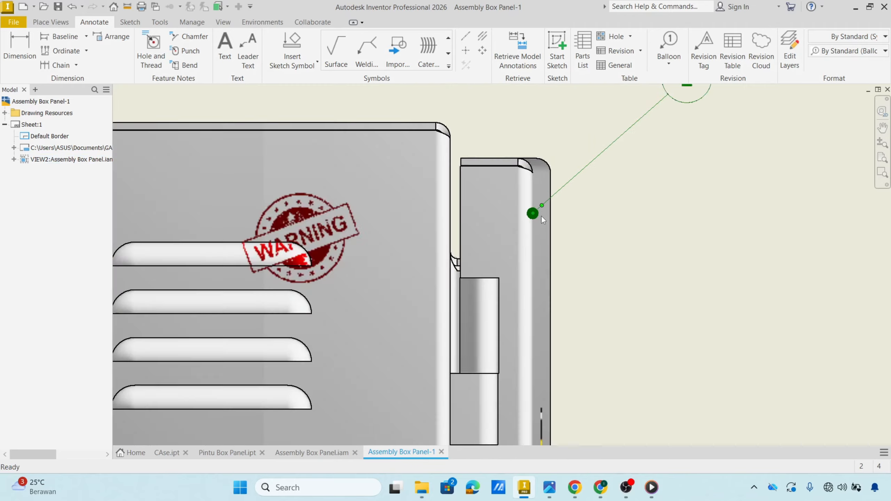
scroll(541, 215, "down", 3)
left_click(587, 221)
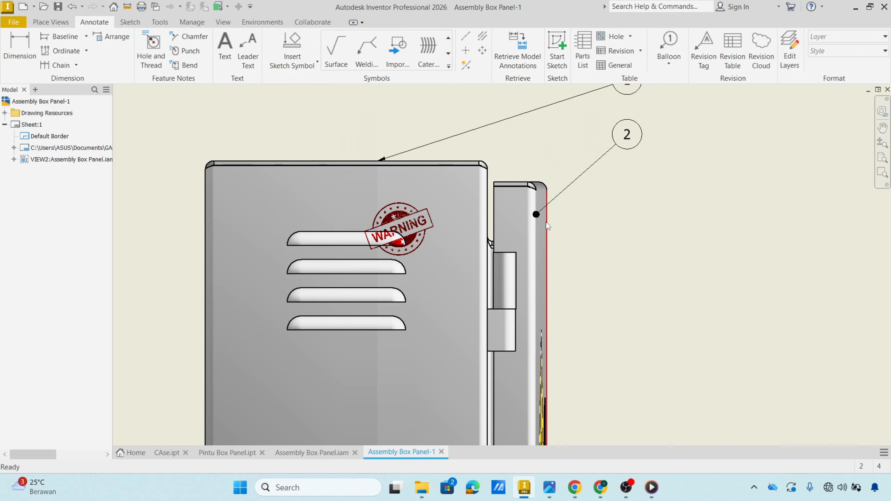
scroll(545, 219, "up", 5)
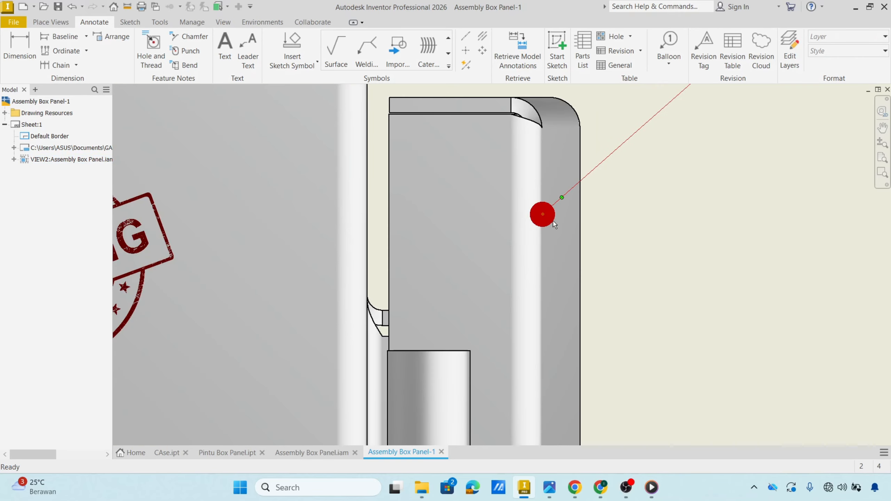
scroll(541, 214, "down", 4)
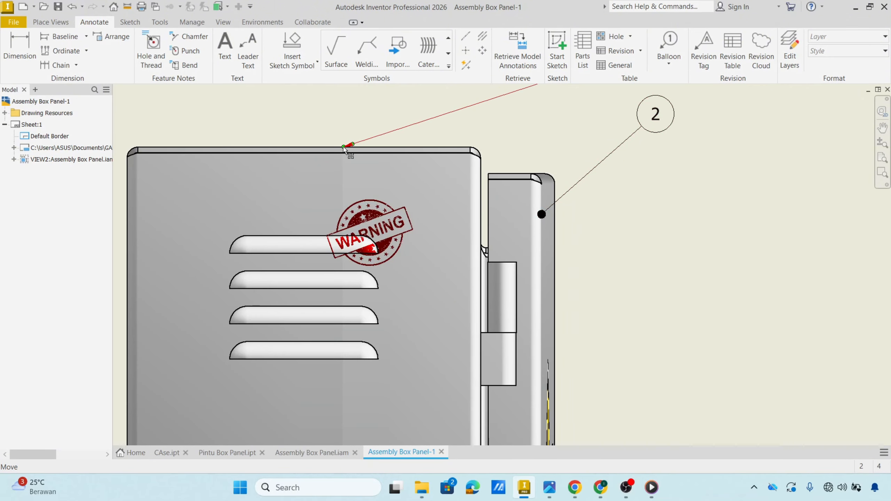
Step: Move the leader end of the case's balloon from the upper edge onto the case's side surface
left_click_drag(348, 151, 352, 168)
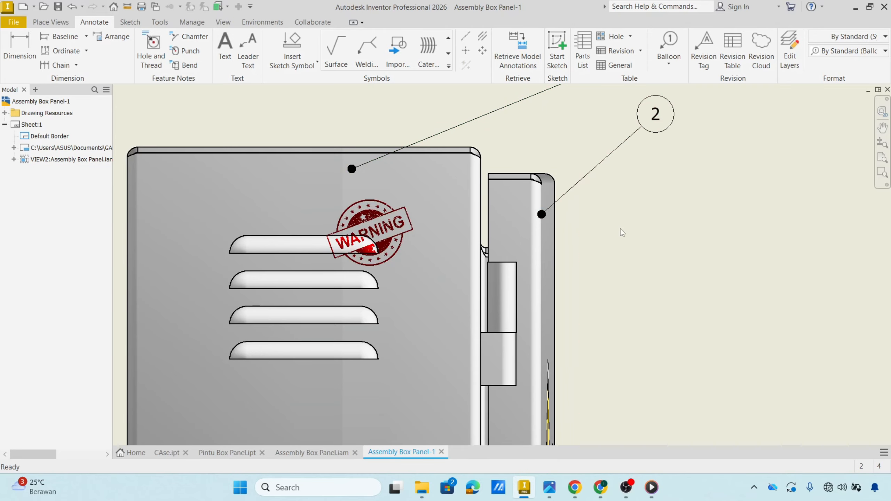
scroll(620, 232, "down", 4)
middle_click_drag(621, 234, 561, 251)
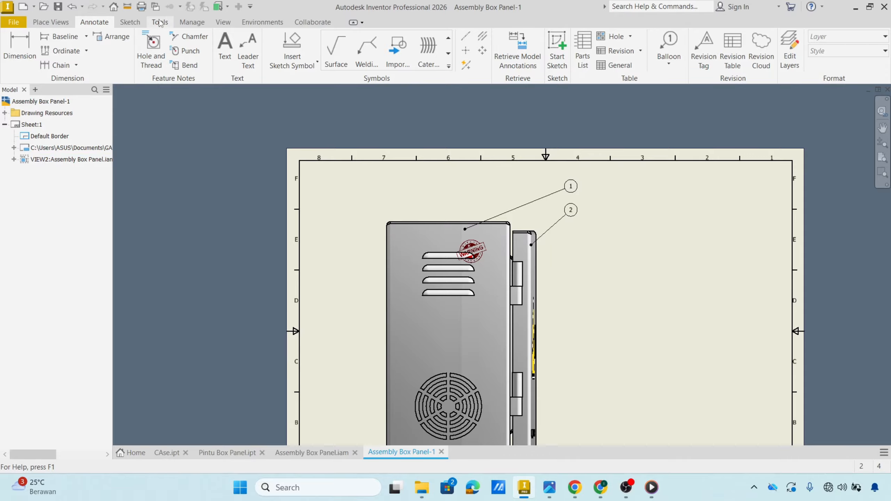
Step: Insert a parts list from the assembly view with left table wrapping, placed directly above the title block against the right border
left_click(589, 47)
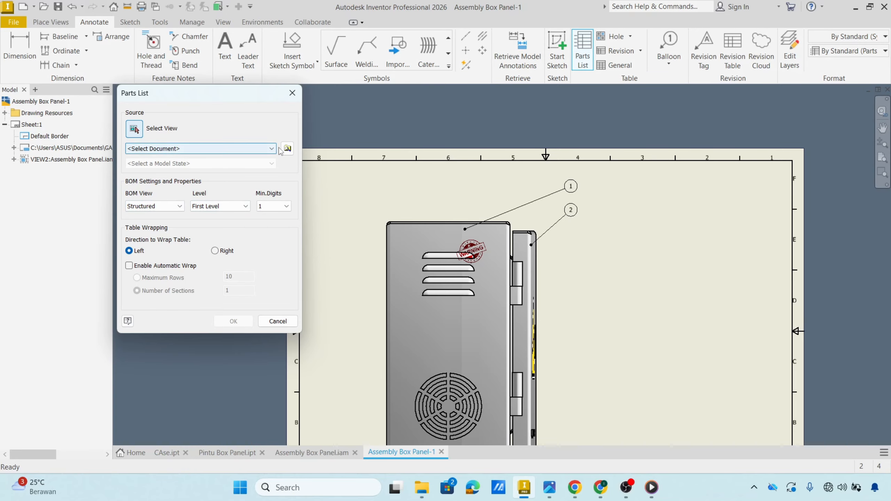
left_click(406, 206)
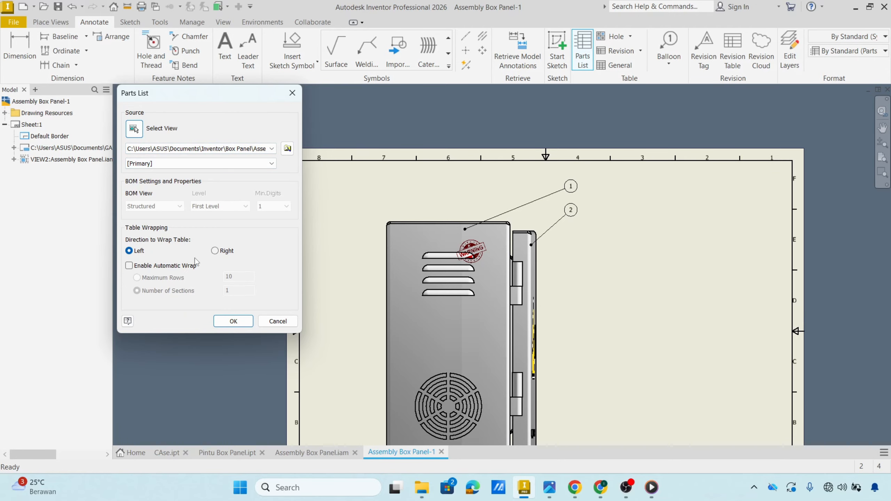
left_click(233, 322)
scroll(614, 202, "down", 2)
scroll(614, 202, "down", 2)
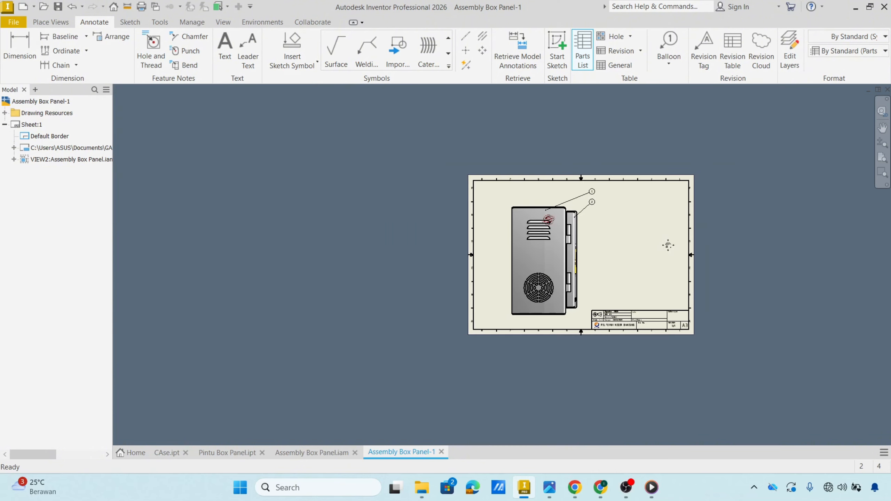
middle_click_drag(668, 245, 568, 207)
scroll(578, 254, "up", 5)
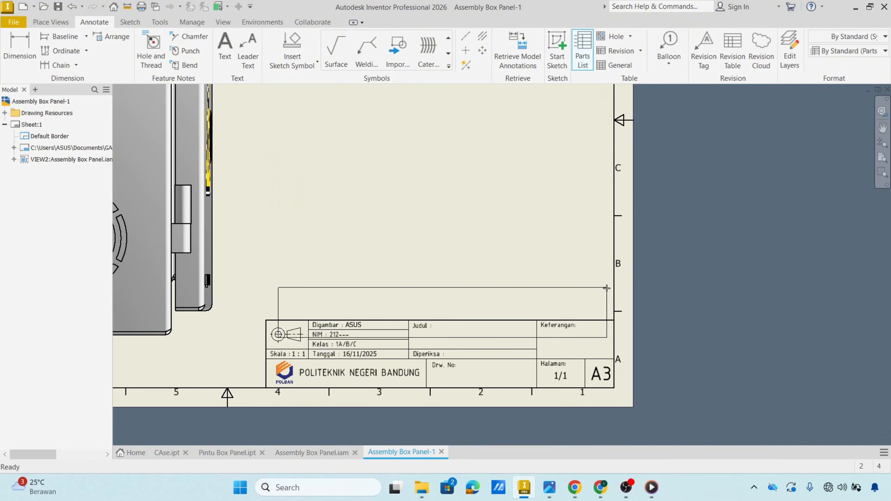
left_click(614, 271)
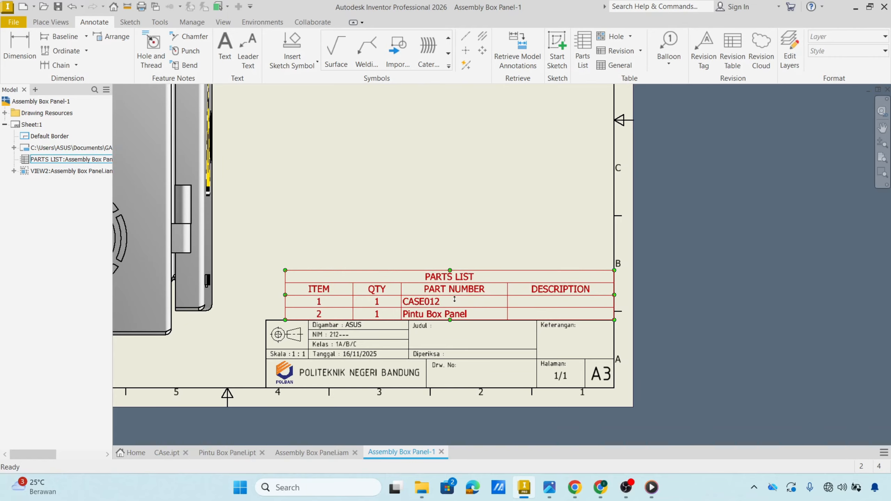
double_click(428, 303)
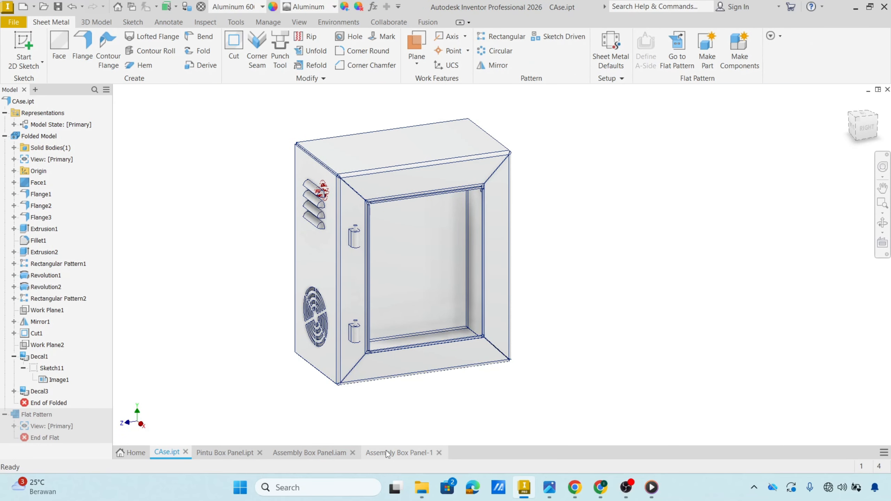
left_click(400, 453)
right_click(456, 303)
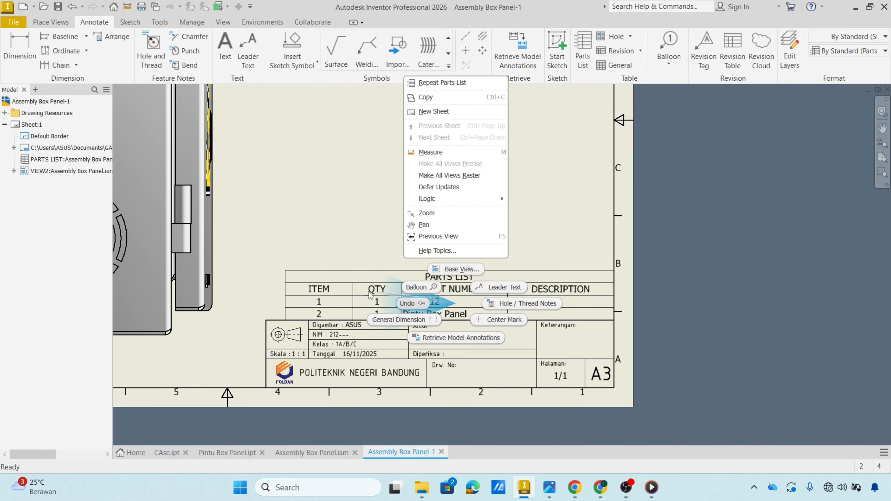
Step: Open the parts list above the title block for editing
left_click(326, 274)
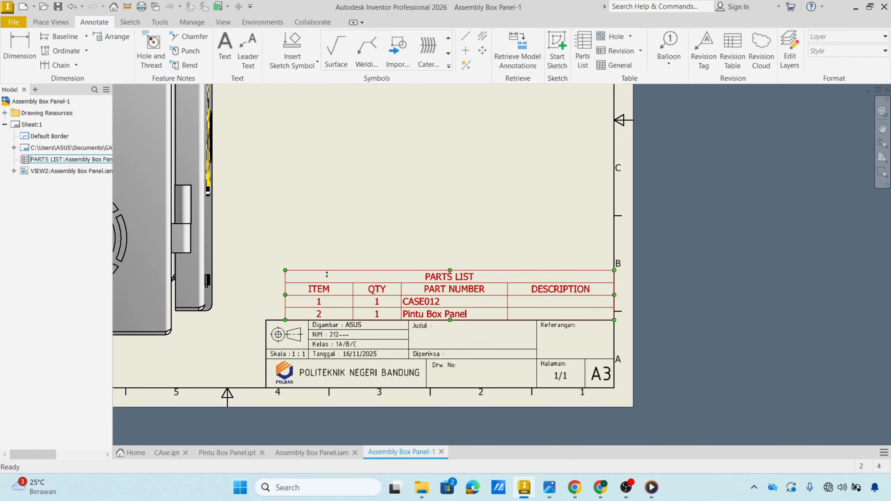
right_click(326, 276)
left_click(327, 276)
left_click(327, 282)
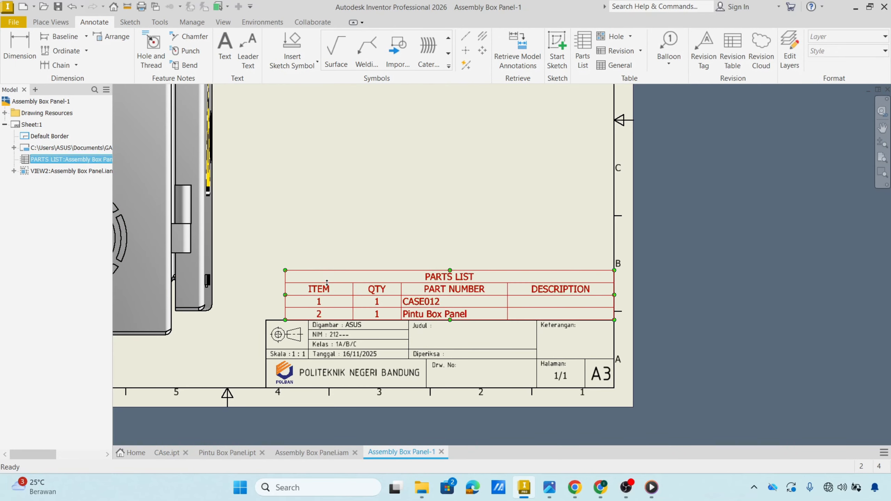
right_click(326, 283)
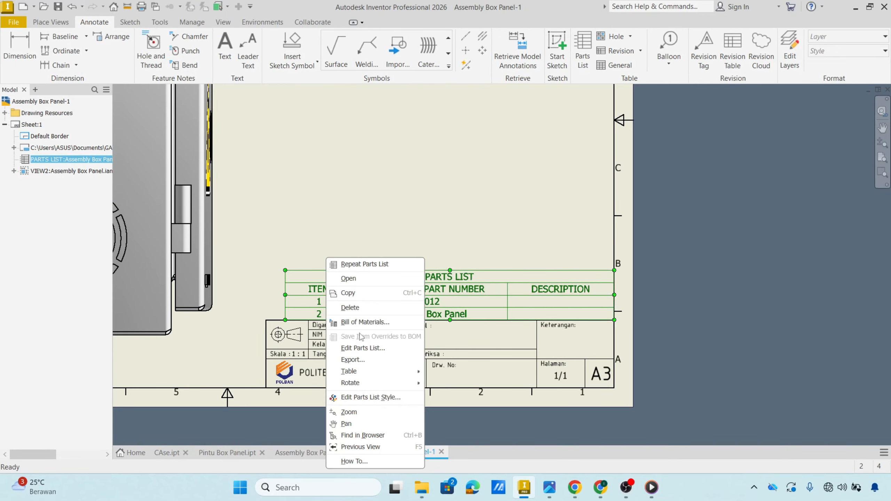
left_click(363, 348)
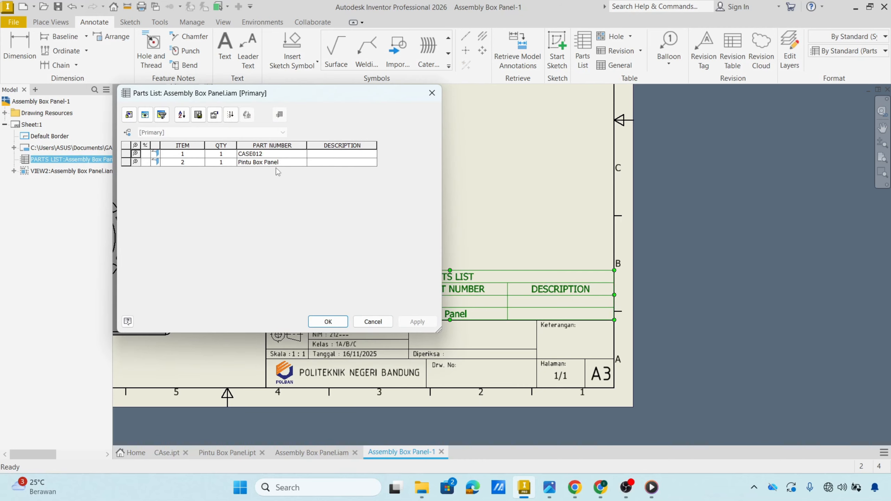
Step: Enter the parts list descriptions "Casing Panel" for item 1 and "Cover Panel" for item 2
left_click(272, 155)
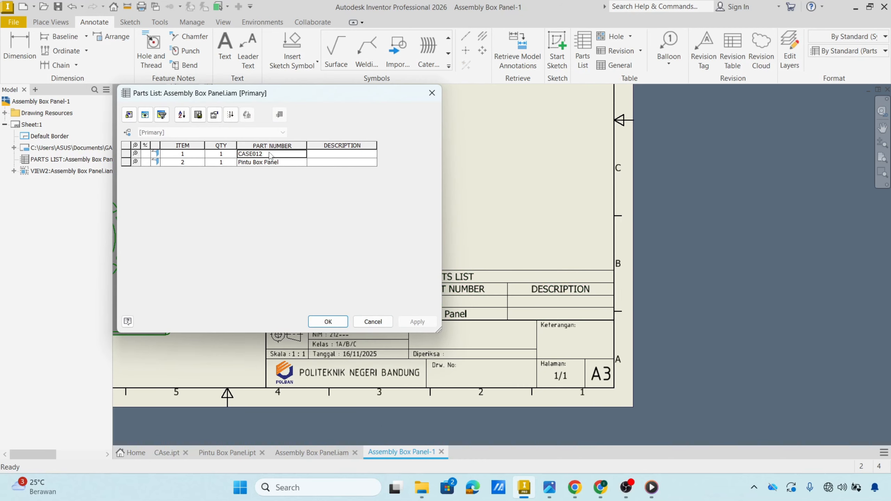
left_click(339, 155)
type("Ca")
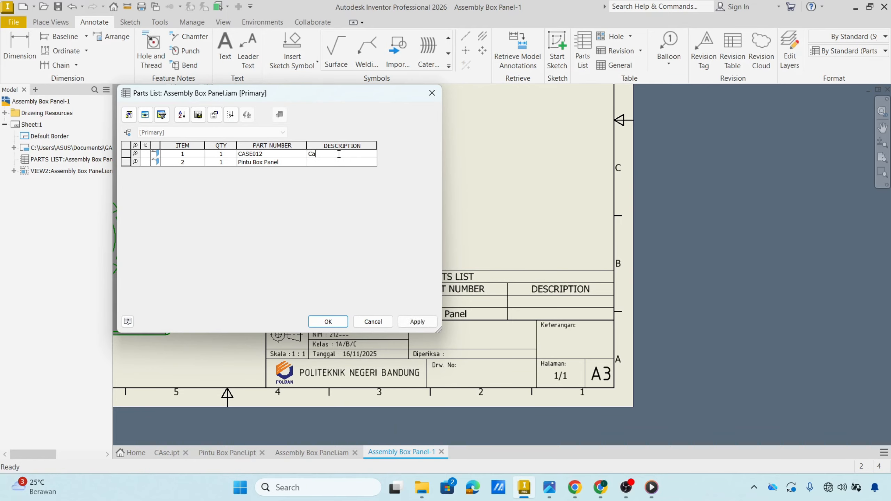
type("sing Panel")
left_click(341, 165)
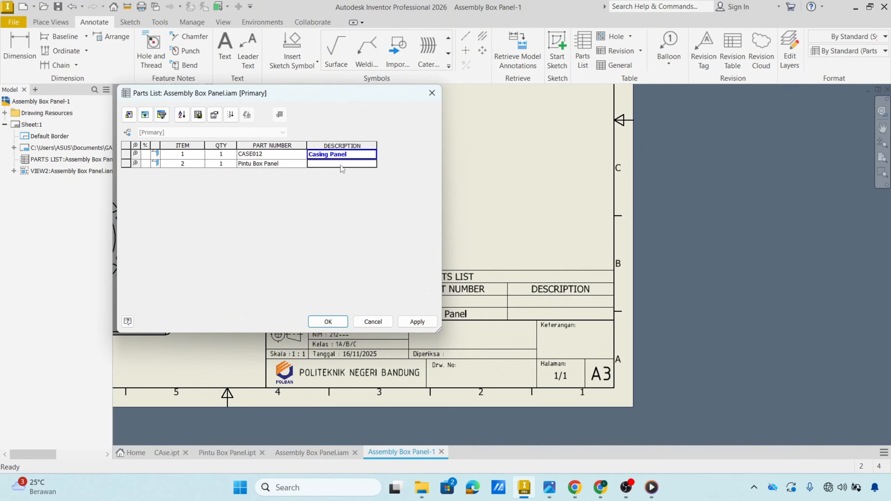
type("P")
type("Cover")
type(" Pane")
Step: Set the part numbers to SM-02 for item 2 and SM-01 for item 1, and apply the parts list edits
left_click(296, 167)
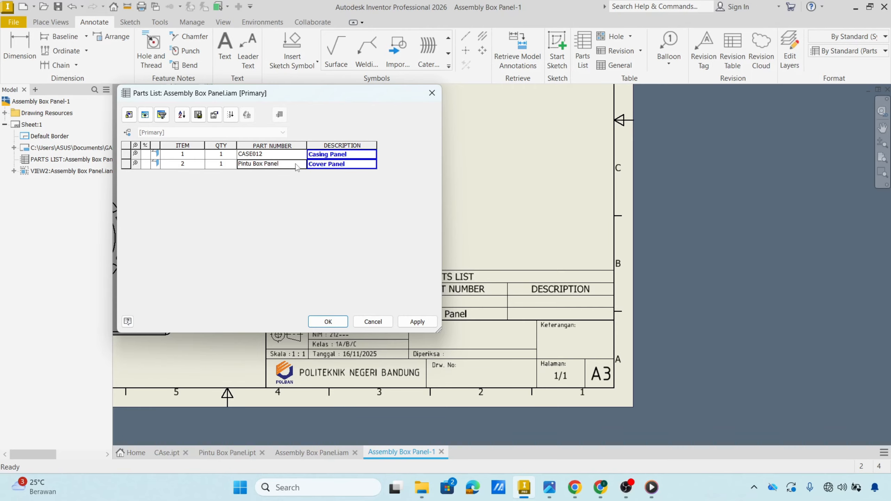
type("SM")
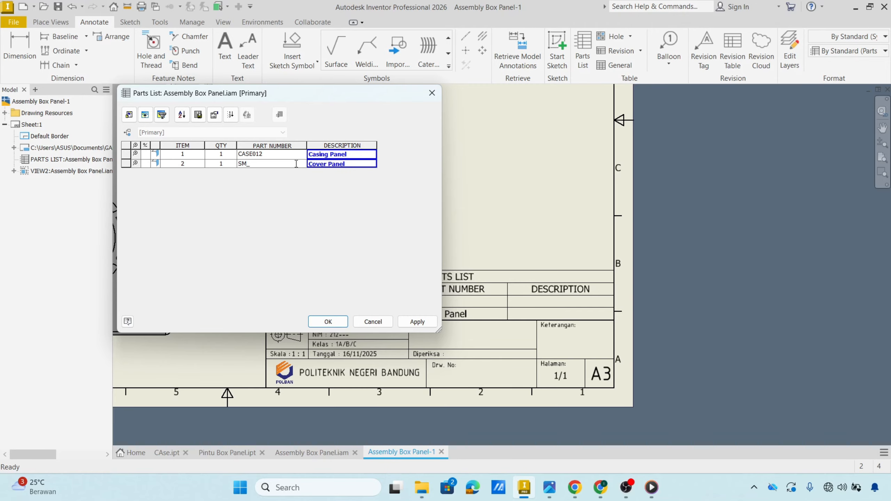
type("-02")
left_click(265, 154)
left_click_drag(265, 155, 208, 154)
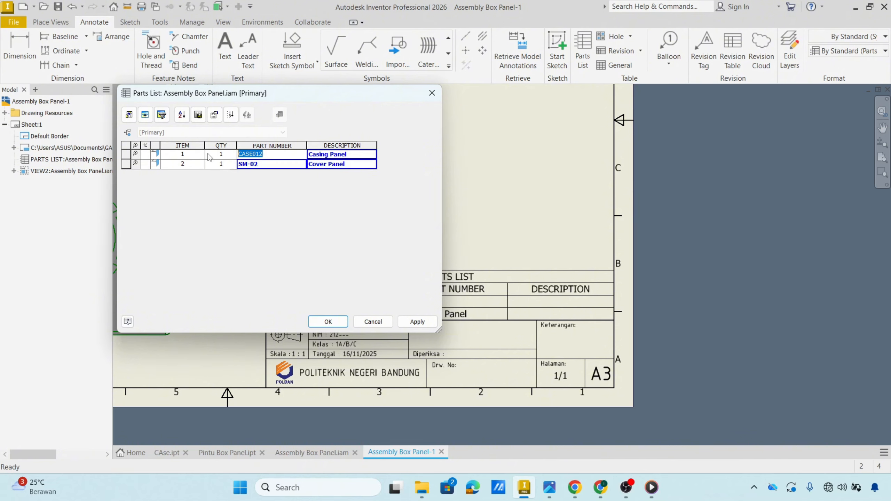
type("SM-01")
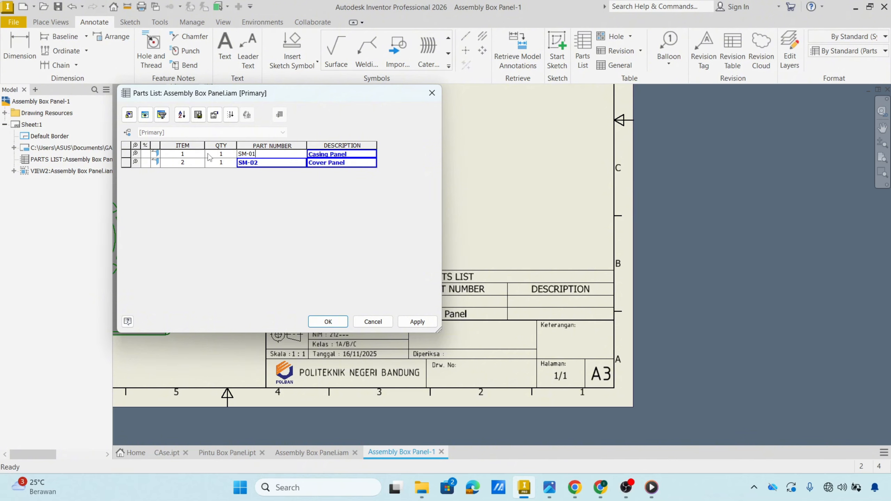
left_click(328, 321)
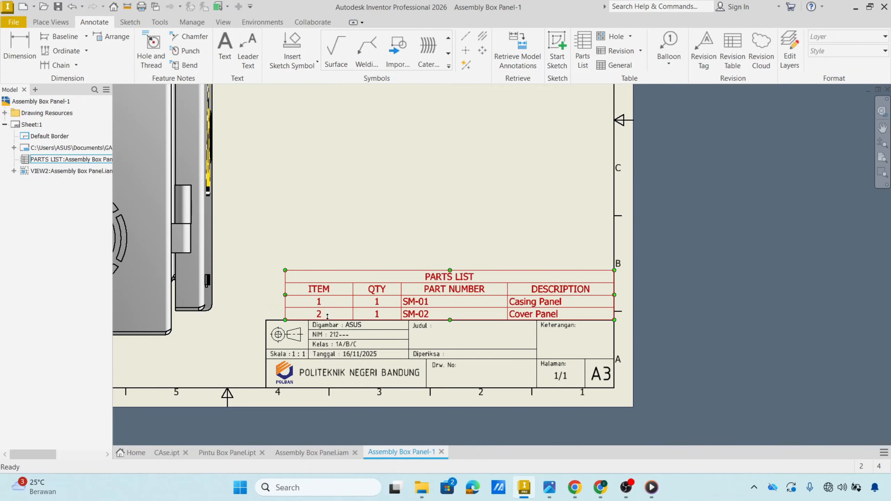
Step: Examine the parts list's text size and its fit above the title block, close up and on the whole sheet
left_click(466, 293)
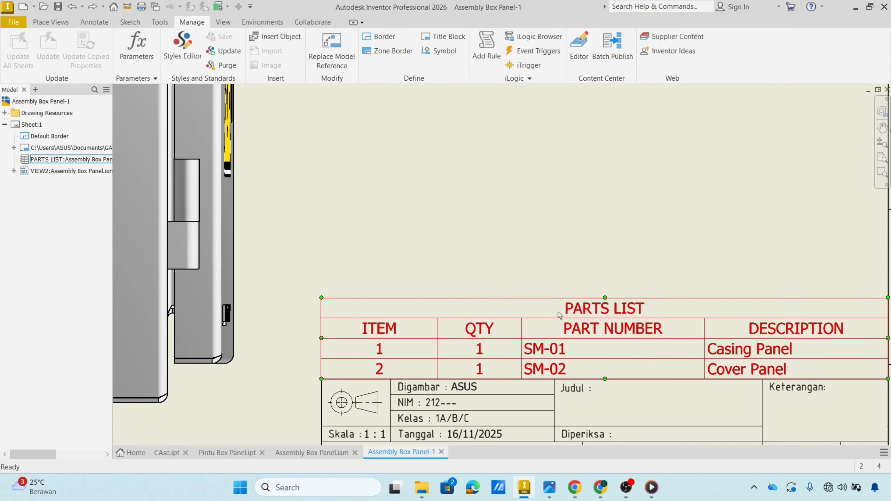
middle_click_drag(549, 368, 500, 247)
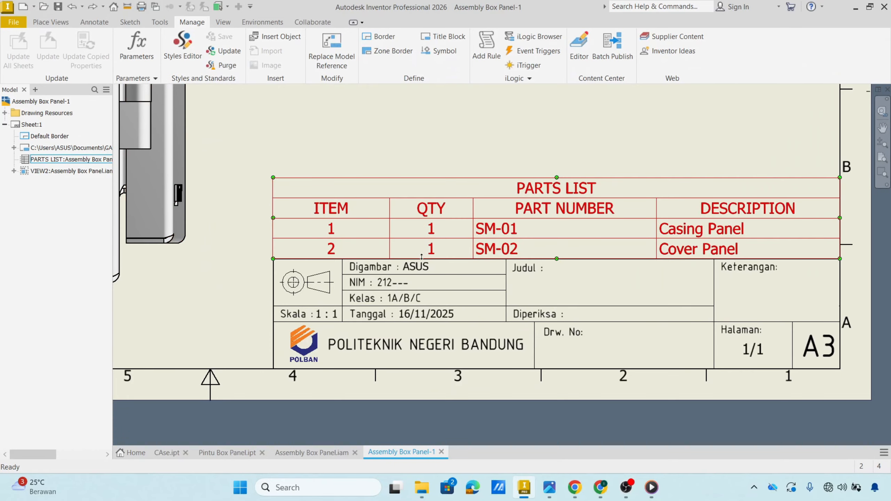
key("Escape")
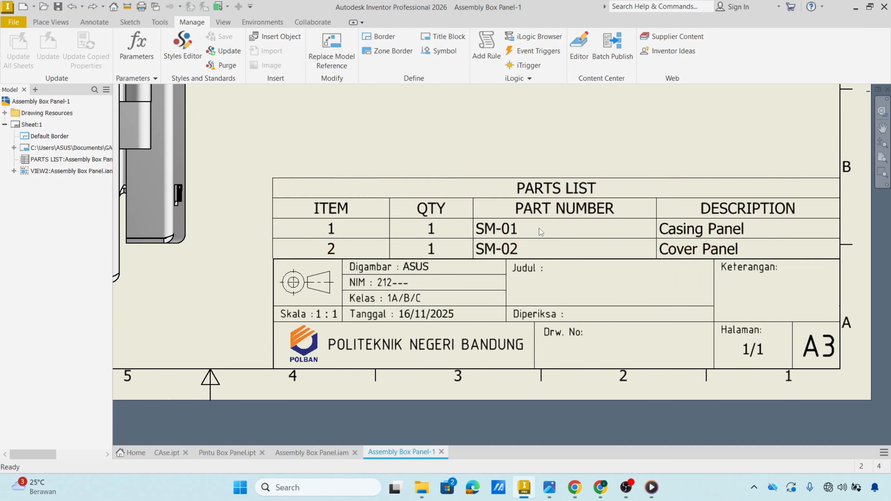
left_click(592, 215)
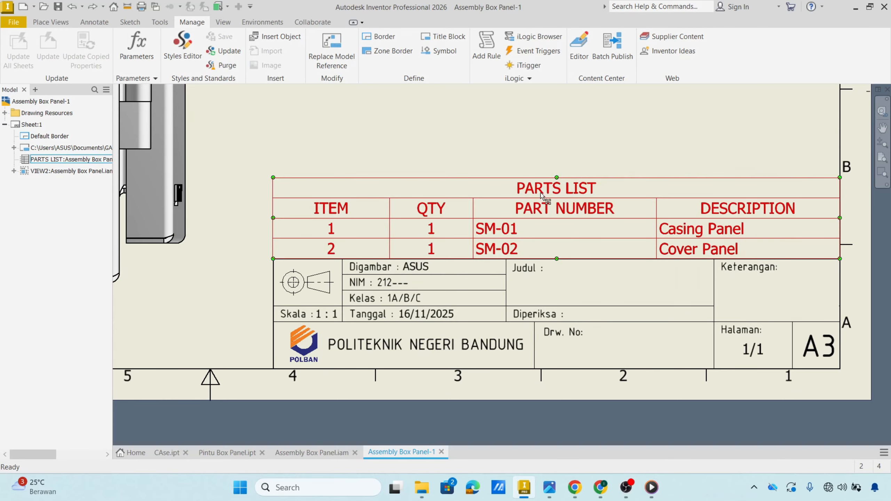
left_click(517, 164)
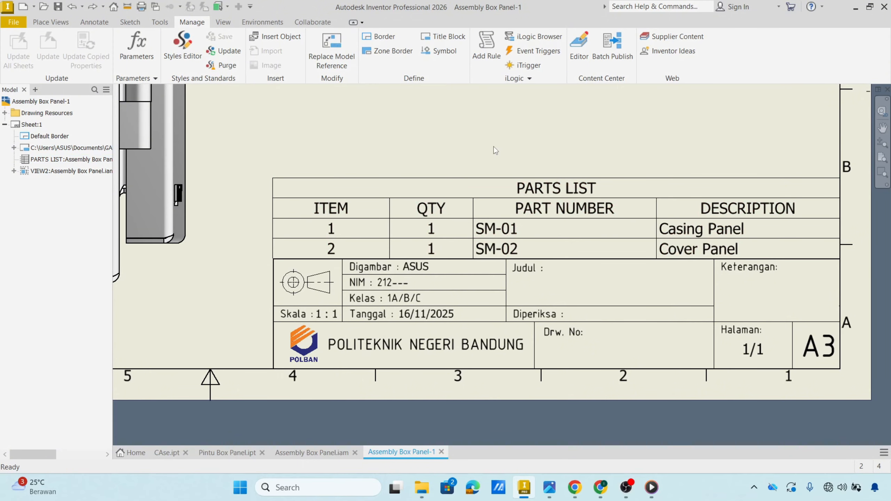
left_click(549, 213)
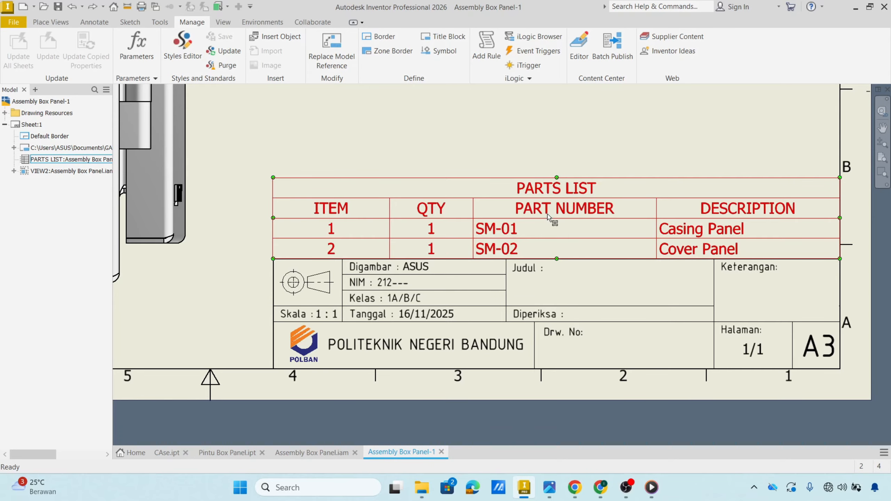
left_click(549, 214)
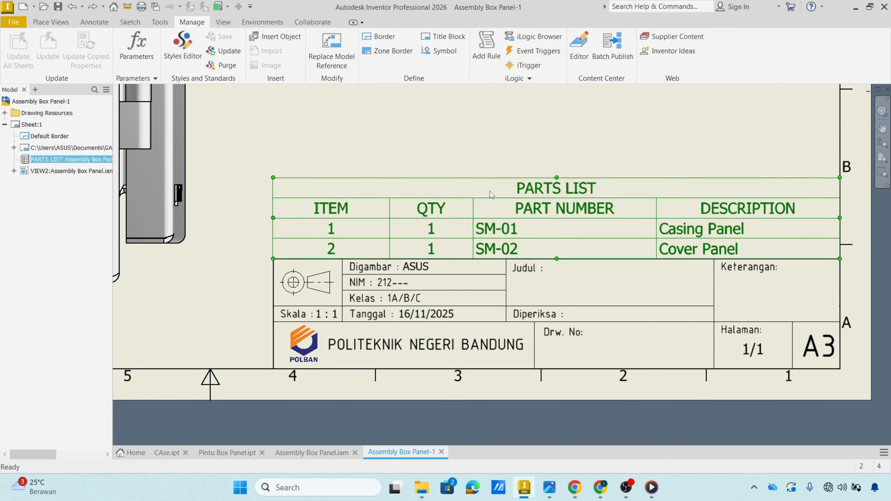
scroll(534, 284, "down", 3)
scroll(535, 284, "up", 10)
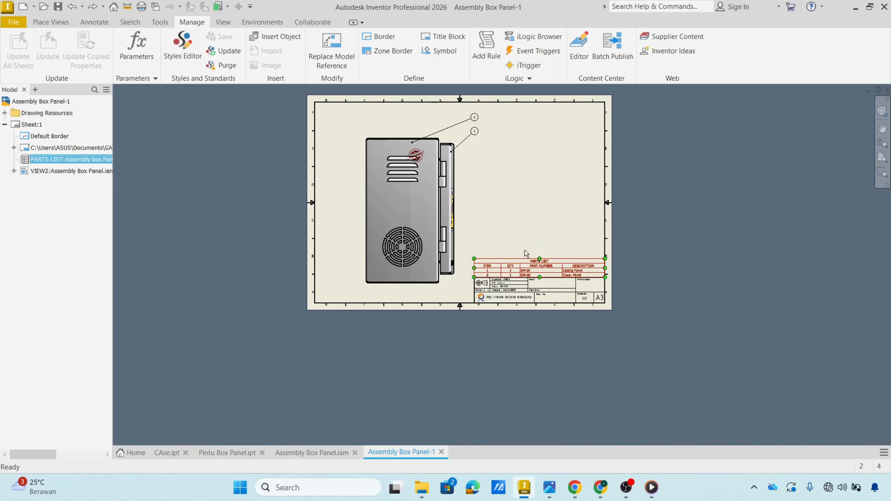
middle_click_drag(518, 224, 453, 270)
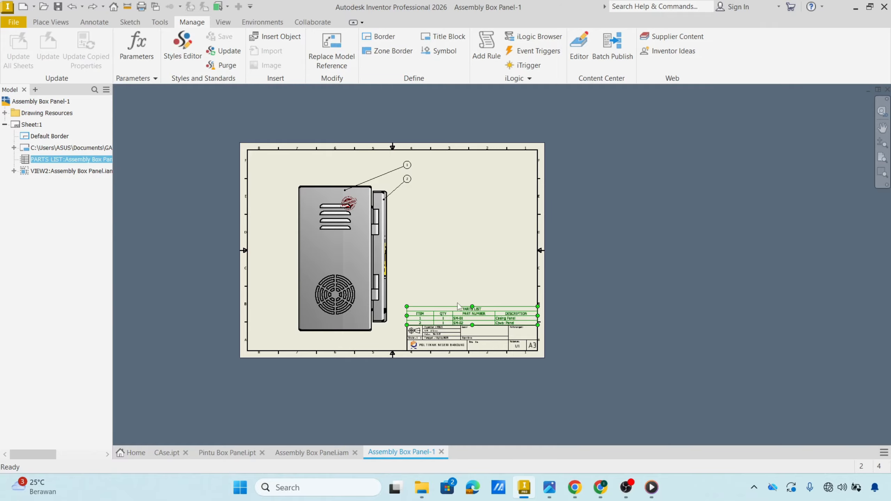
scroll(451, 336, "up", 5)
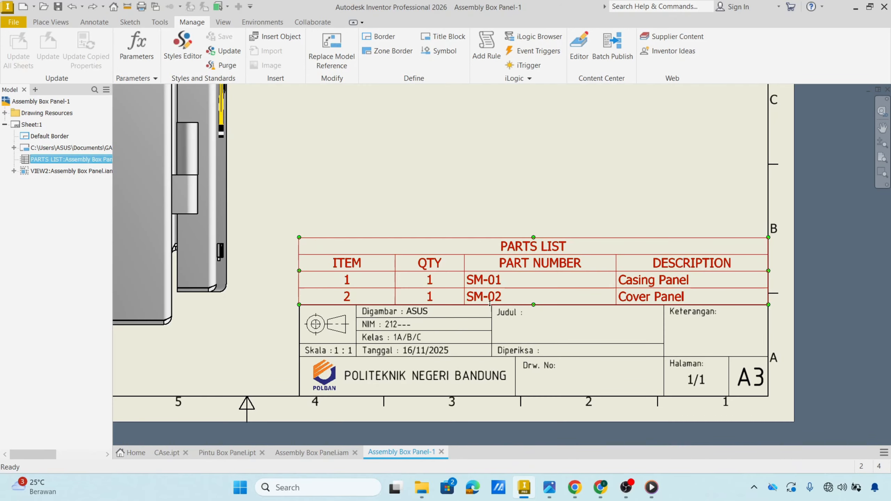
left_click(552, 213)
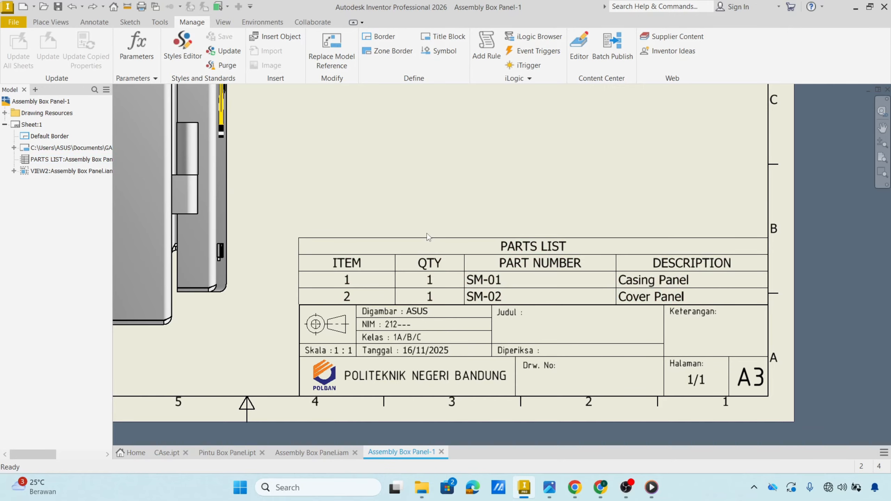
left_click(549, 264)
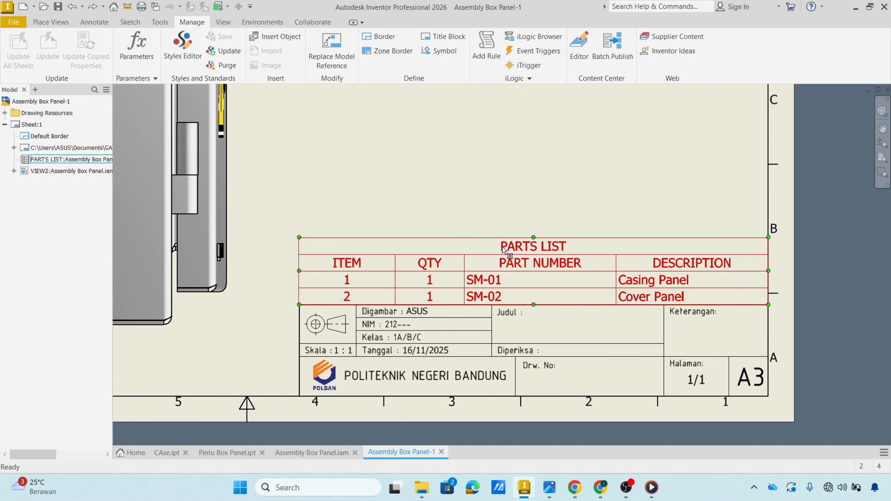
key("Escape")
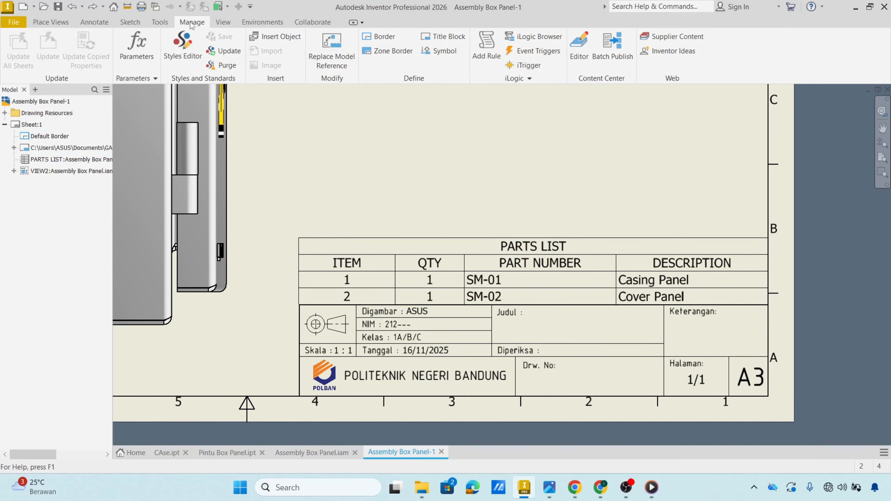
Step: Set the Note Text (ISO) style's text height to 2.5 mm and save the style
left_click(183, 44)
left_click_drag(292, 125, 324, 72)
left_click(264, 258)
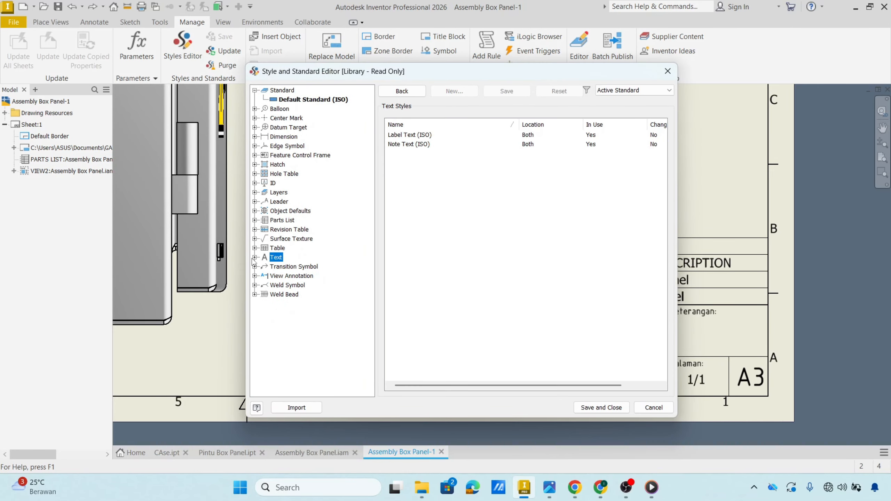
left_click(292, 276)
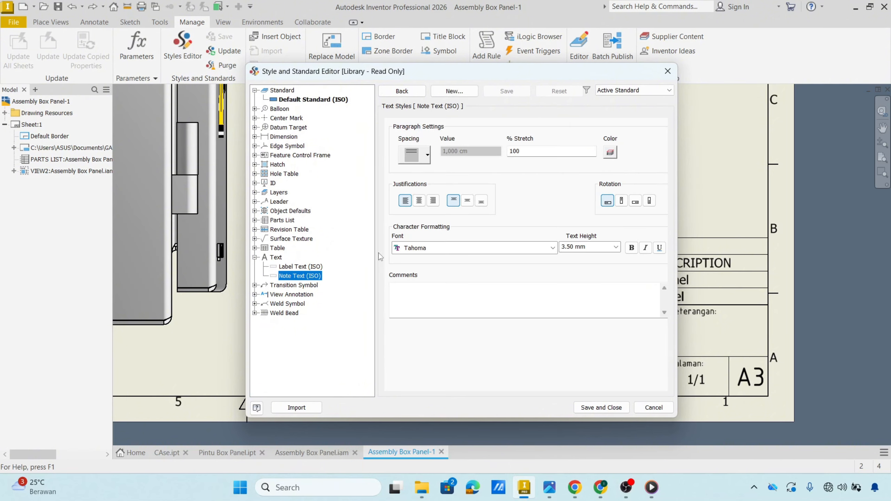
double_click(591, 247)
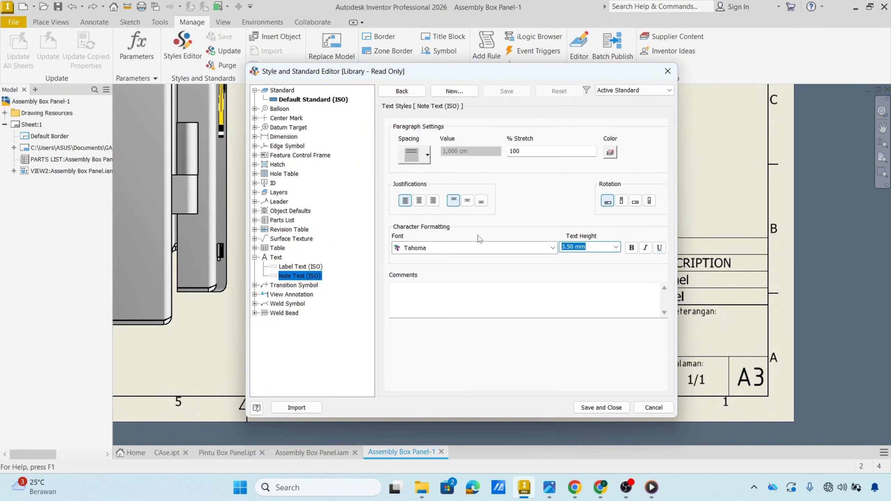
type("2.5")
left_click(609, 408)
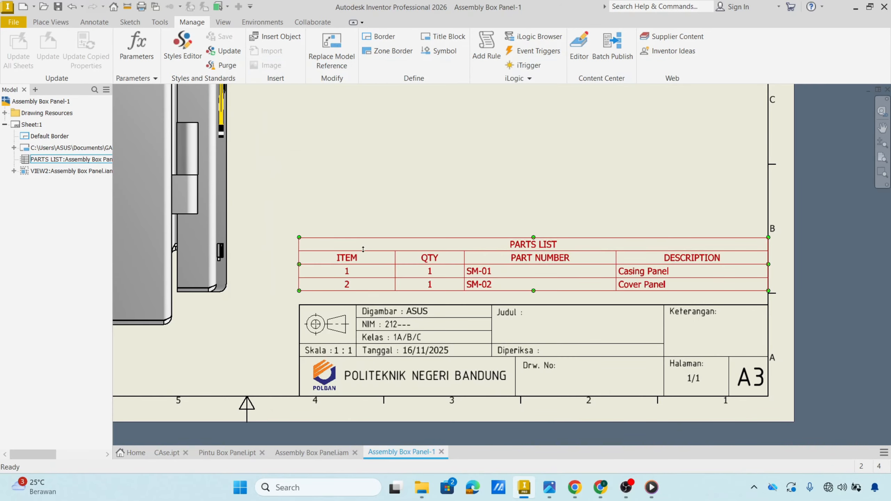
Step: Move the parts list down so it sits directly on the title block's upper edge
left_click(704, 250)
left_click_drag(704, 253, 701, 267)
left_click(654, 201)
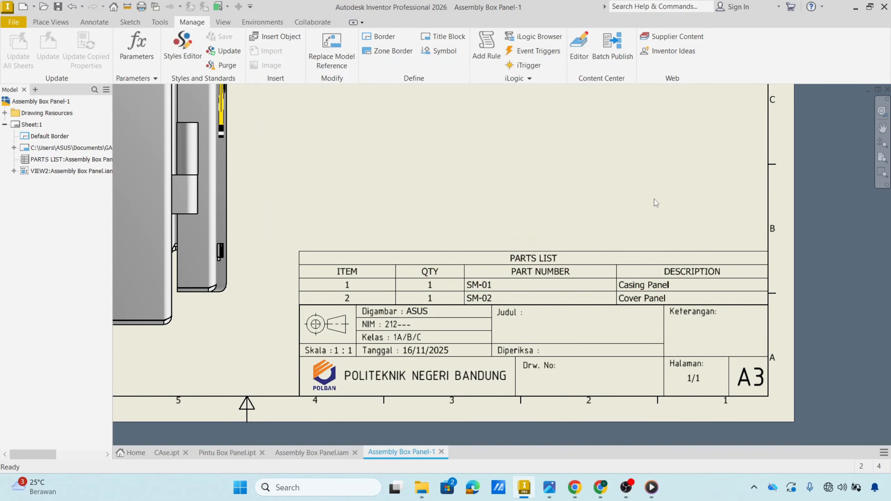
Step: Examine the whole sheet with its balloons, and the parts list and title block fields up close
scroll(654, 199, "up", 6)
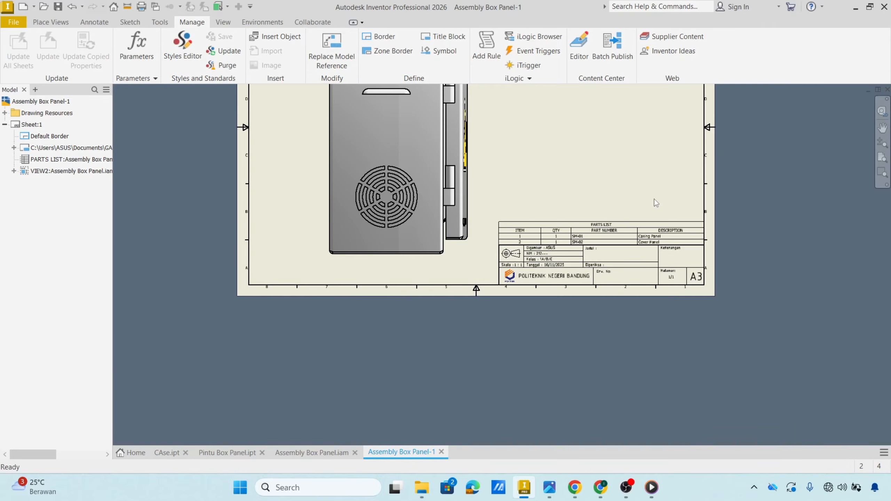
middle_click_drag(596, 186, 563, 302)
middle_click_drag(562, 214, 552, 251)
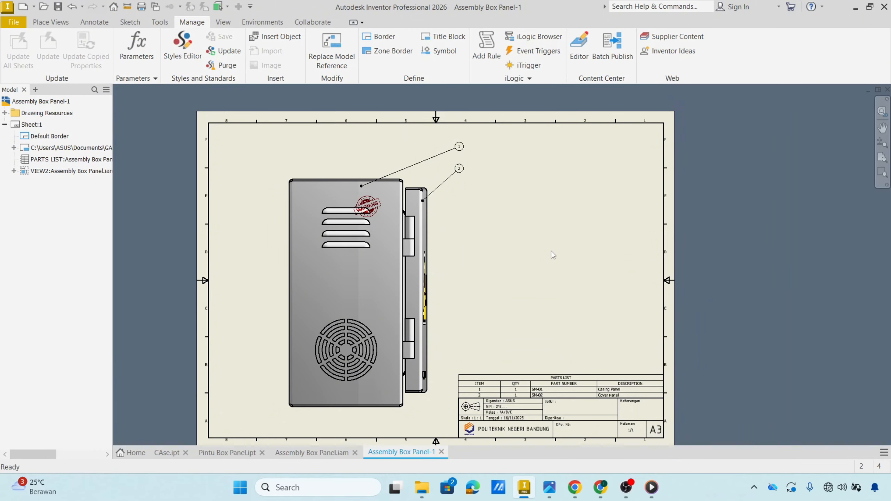
scroll(635, 433, "down", 3)
middle_click_drag(635, 433, 666, 376)
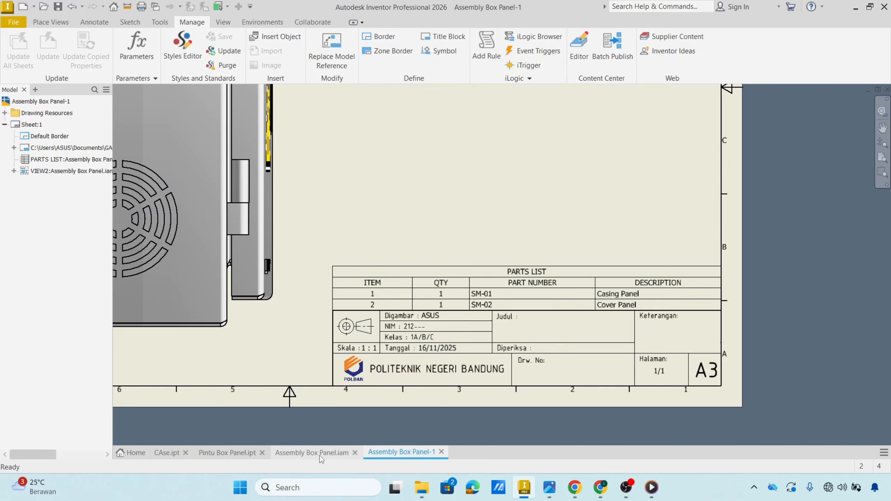
scroll(478, 287, "up", 2)
scroll(478, 288, "down", 5)
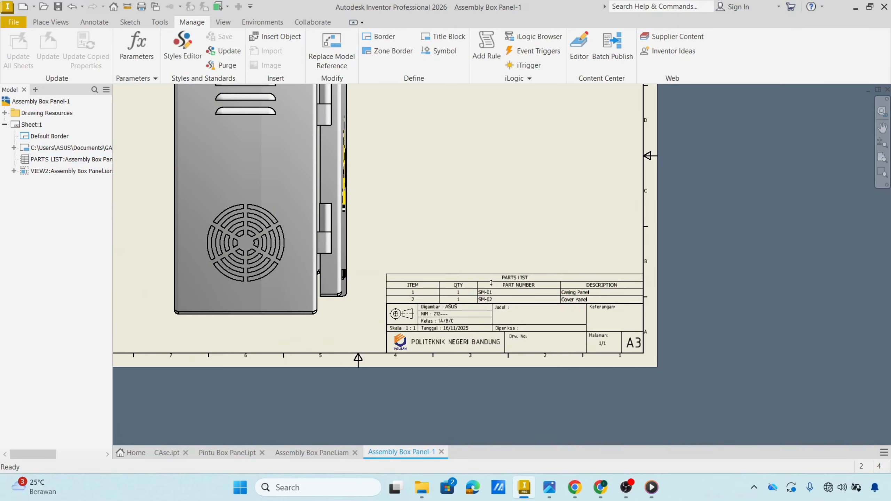
middle_click_drag(349, 338, 490, 351)
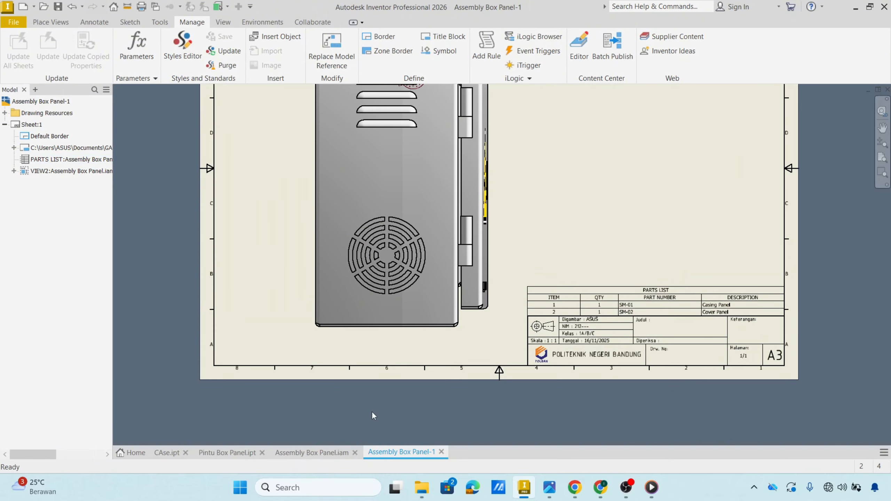
Step: Open the iProperties of the Assembly Box Panel assembly and enter Assembly Box Panel as its title
left_click(310, 453)
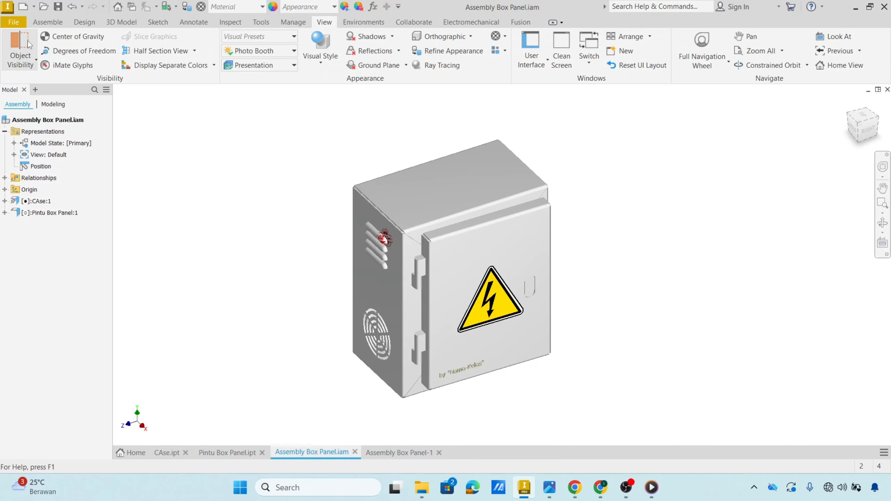
left_click(14, 22)
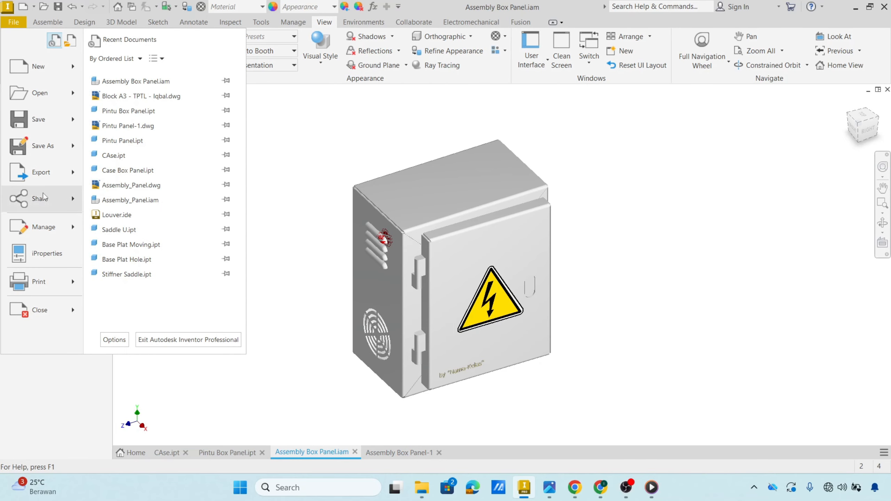
left_click(40, 257)
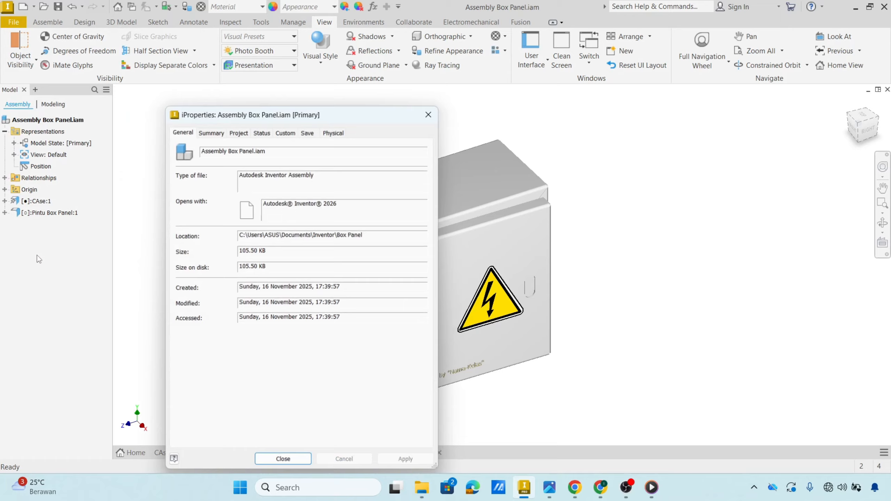
left_click(212, 132)
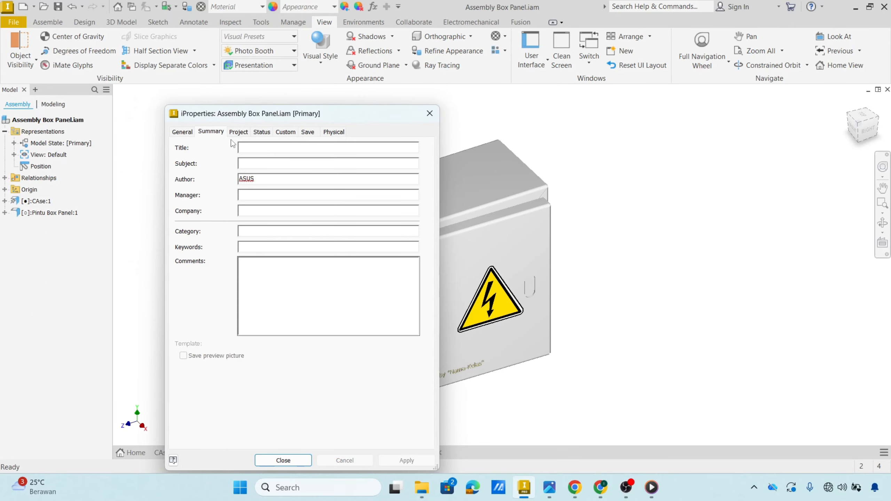
left_click(253, 147)
type("Assemb")
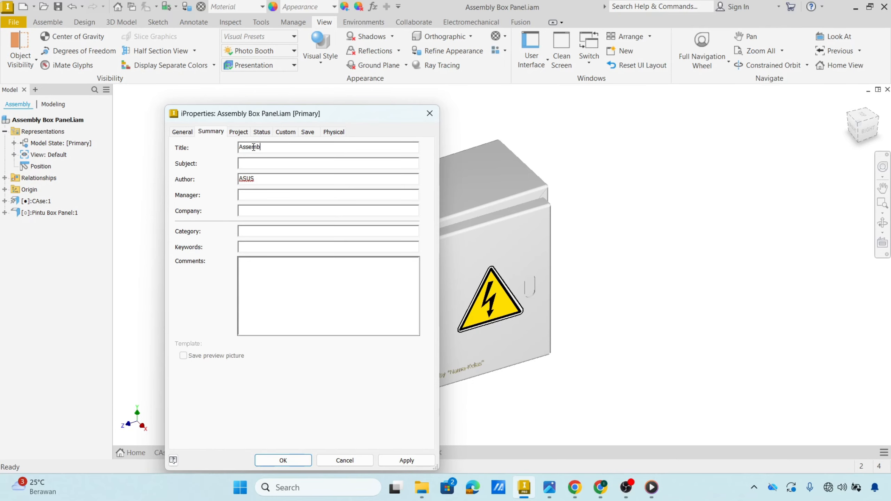
type("ly Box")
type(" Oa")
key("BackSpace")
key("BackSpace")
type("Pabel")
key("BackSpace")
key("BackSpace")
key("BackSpace")
type("n")
Step: Replace the assembly's designer property with the designer's name
left_click(242, 134)
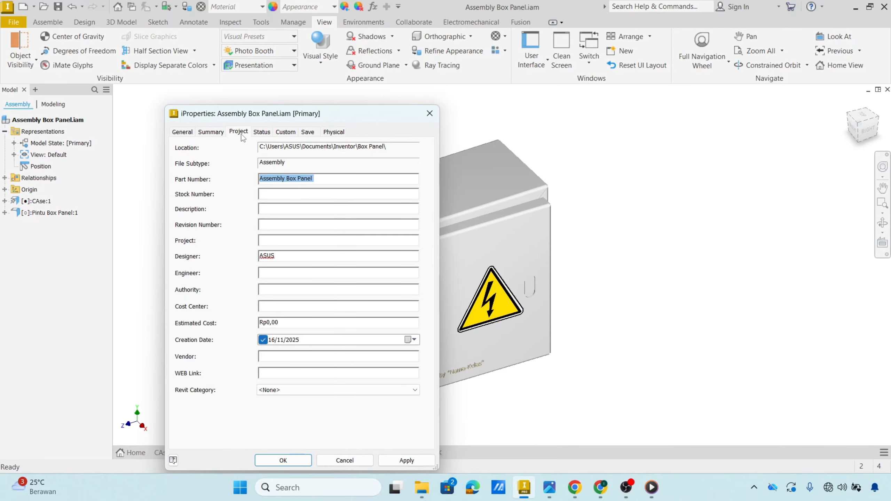
double_click(287, 255)
type("Iq")
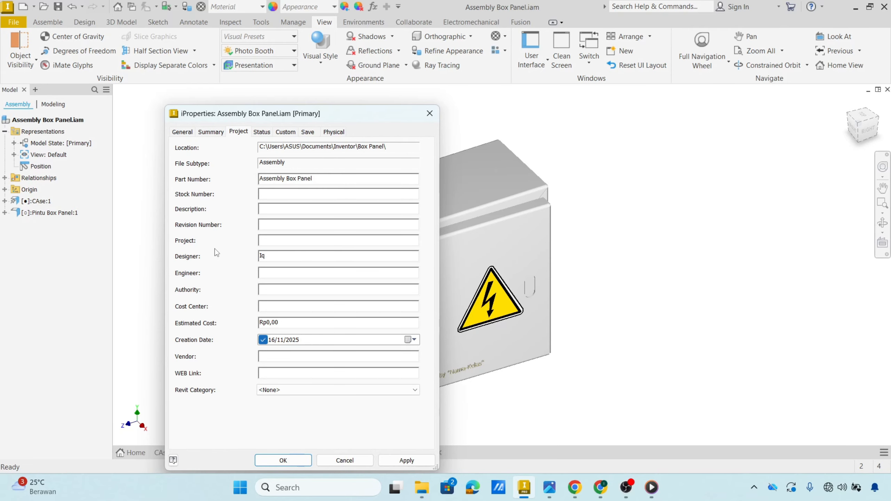
type("bal M")
Step: Enter the checker's name in the assembly's Checked By property and accept the iProperties
left_click(265, 134)
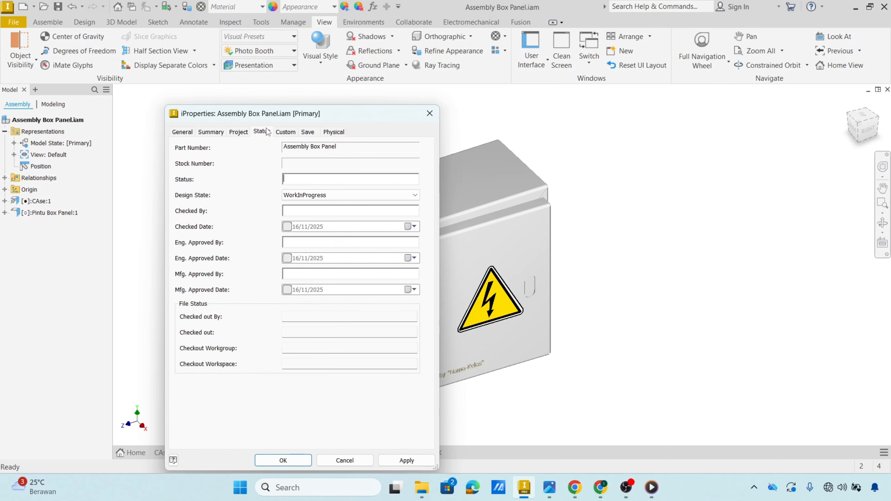
left_click(293, 213)
type("Iqbal M")
left_click(240, 134)
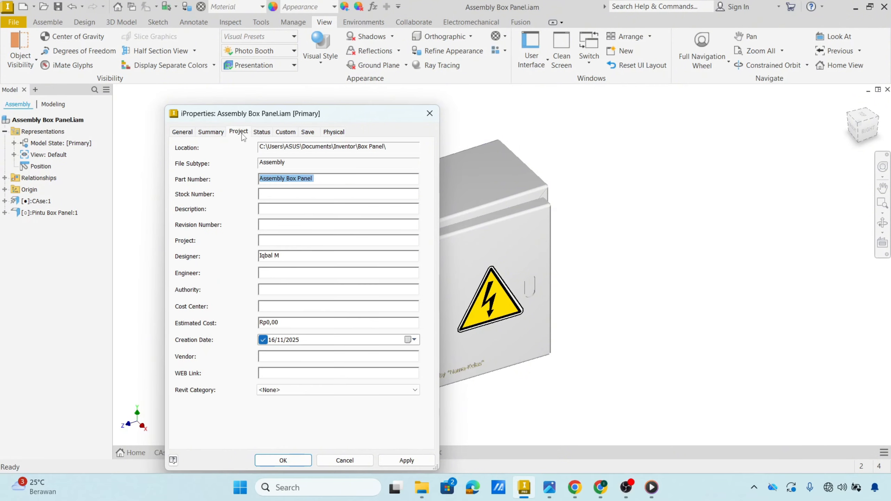
left_click(262, 132)
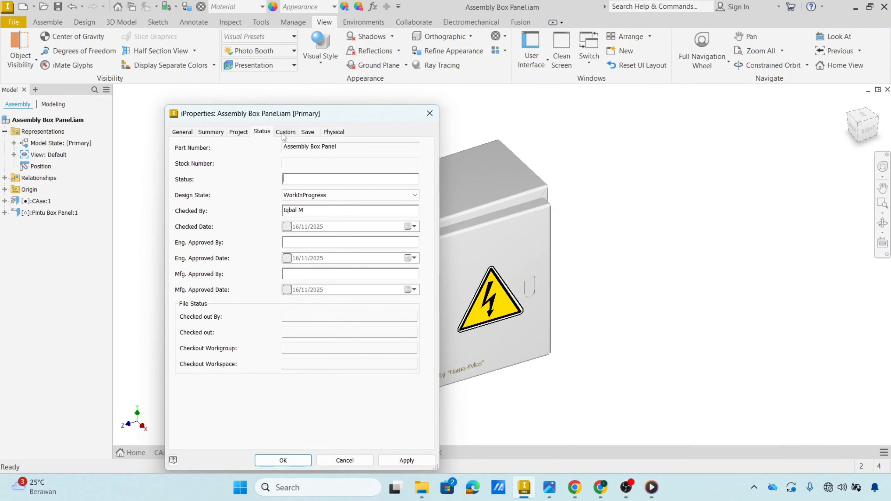
left_click(296, 461)
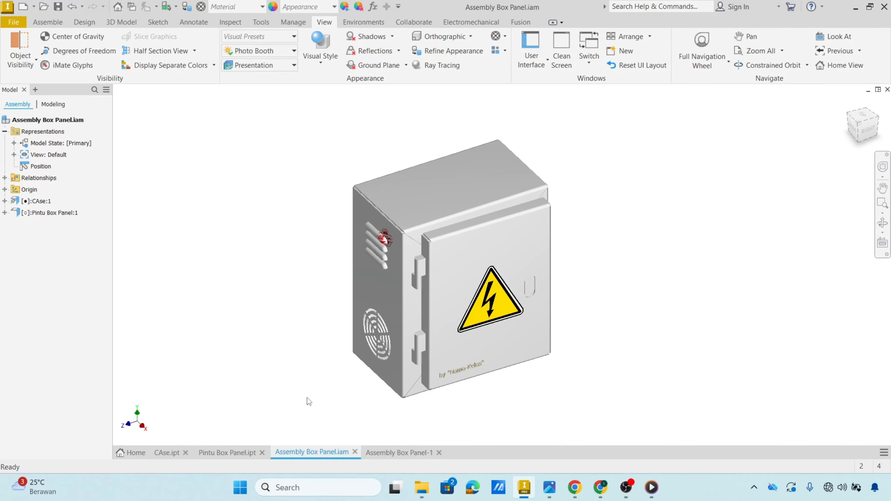
Step: Return to the Assembly Box Panel-1 drawing and examine the title block's title, drafter and checker fields up close
left_click(386, 450)
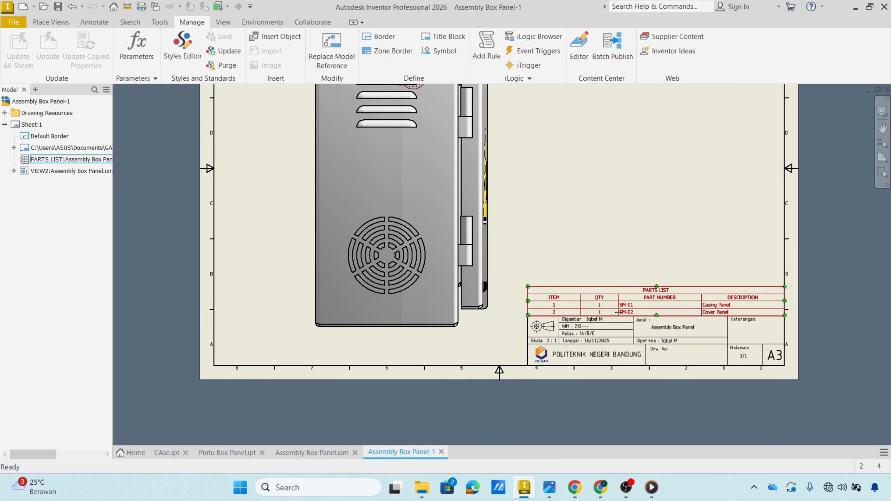
scroll(662, 345, "up", 3)
middle_click_drag(649, 334, 513, 344)
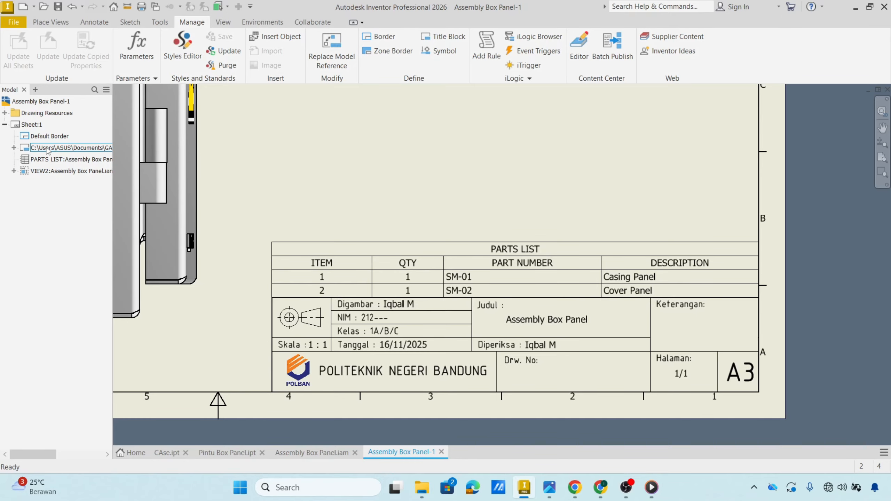
Step: Open the sheet's title block definition, inspect its linked property fields, and leave the editor without making edits
left_click(13, 171)
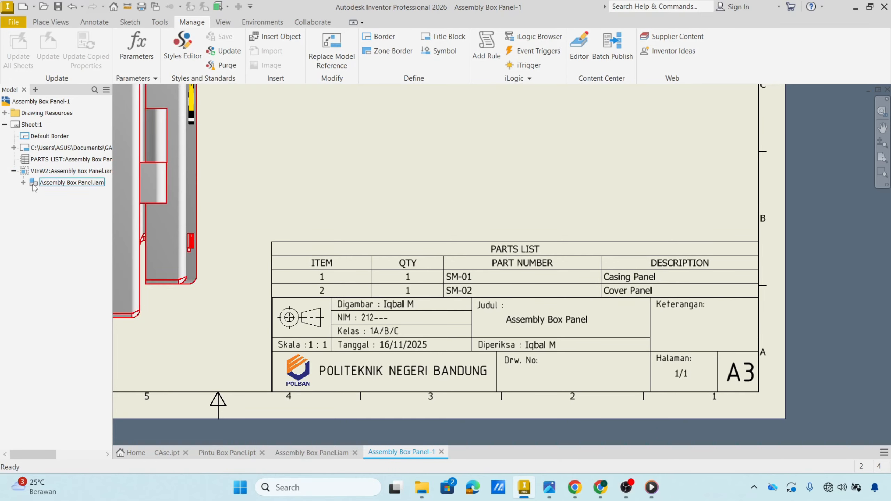
right_click(38, 151)
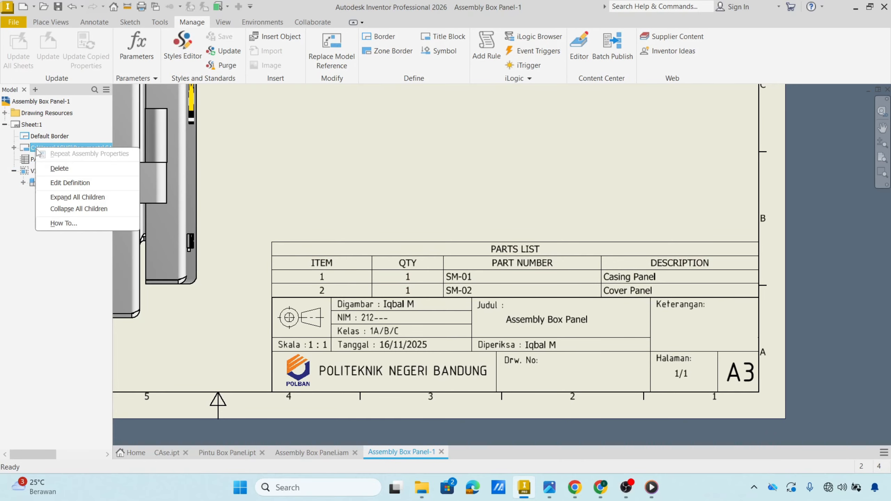
left_click(64, 183)
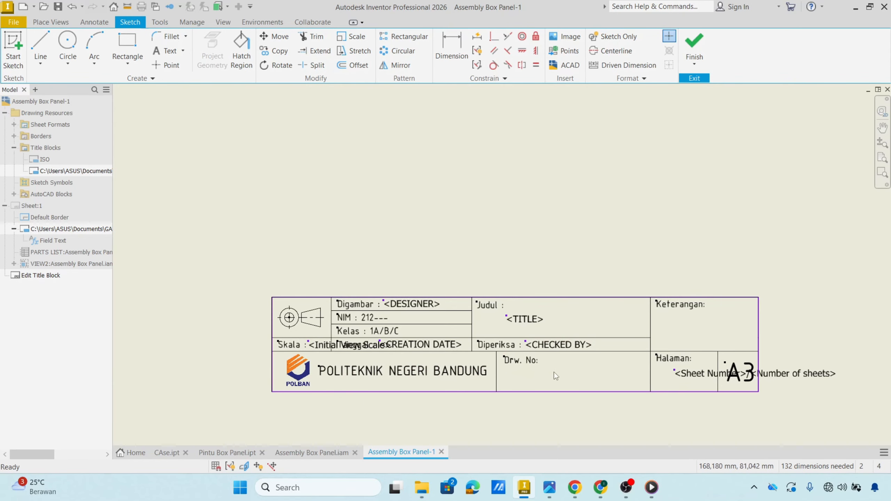
left_click(694, 46)
left_click(385, 257)
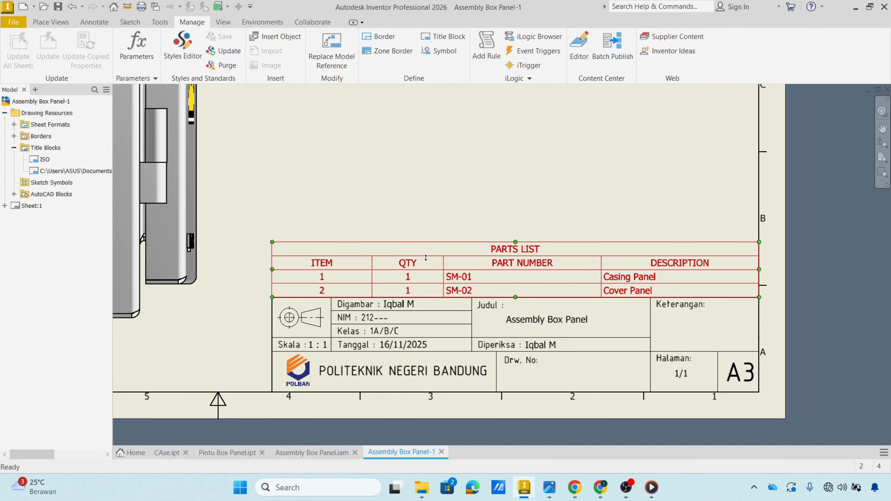
Step: Add a new sheet to the drawing after the assembly sheet
scroll(512, 254, "up", 5)
scroll(505, 235, "down", 6)
scroll(549, 226, "down", 3)
scroll(549, 227, "down", 3)
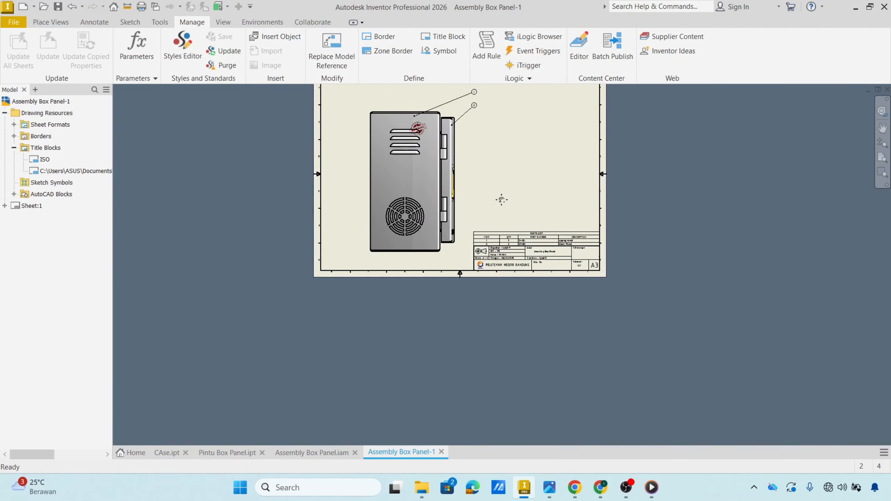
scroll(461, 278, "up", 4)
mouse_move(476, 290)
middle_mouse_down()
mouse_move(578, 228)
mouse_move(485, 231)
middle_mouse_up()
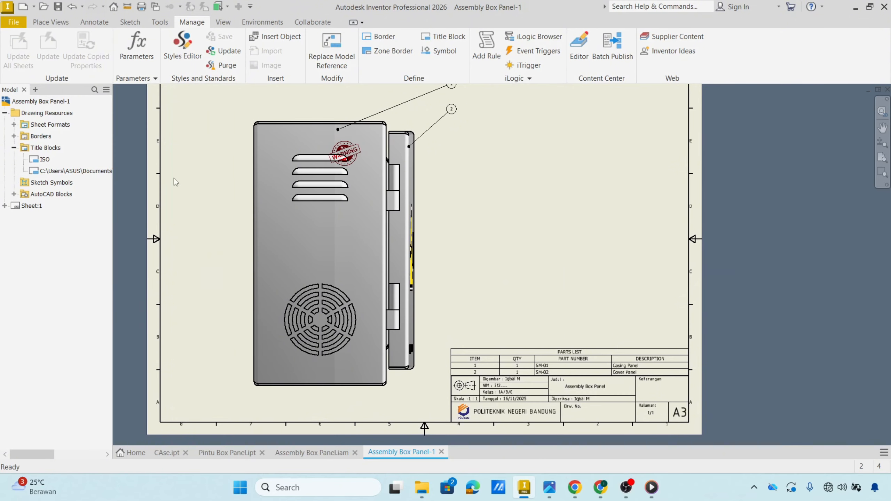
right_click(23, 249)
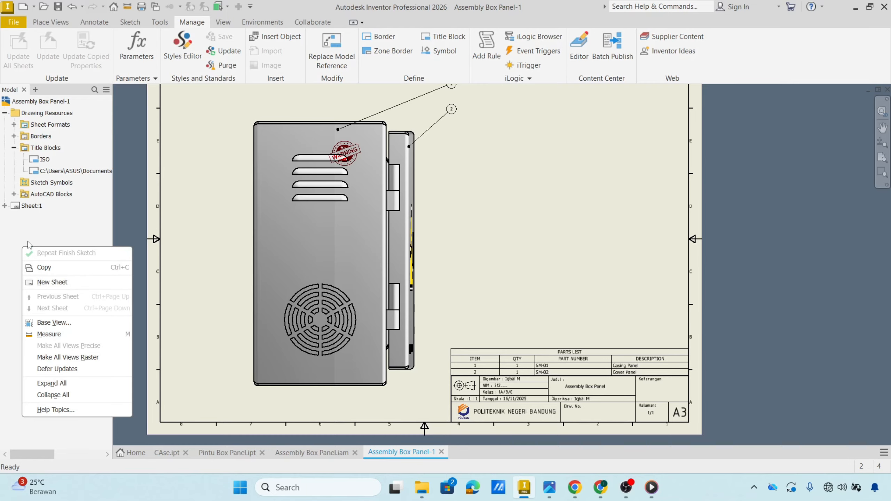
left_click(49, 282)
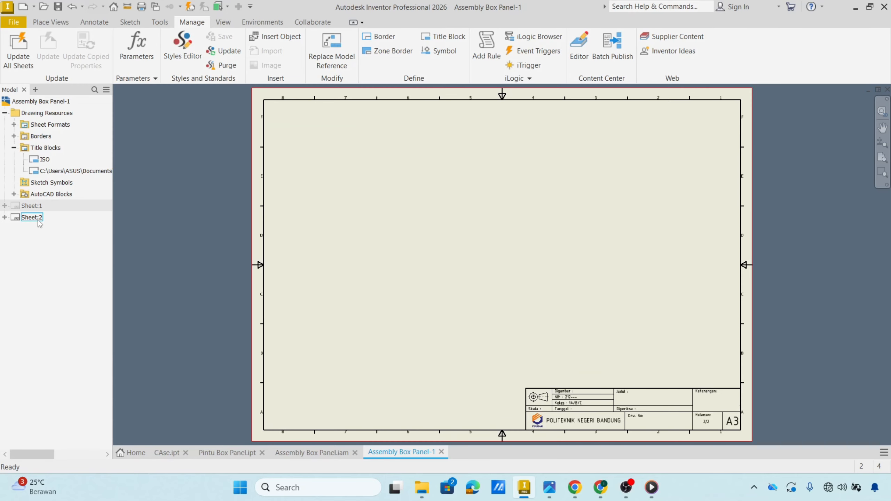
Step: Rename the first sheet as General Arrangament
left_click(37, 207)
right_click(37, 208)
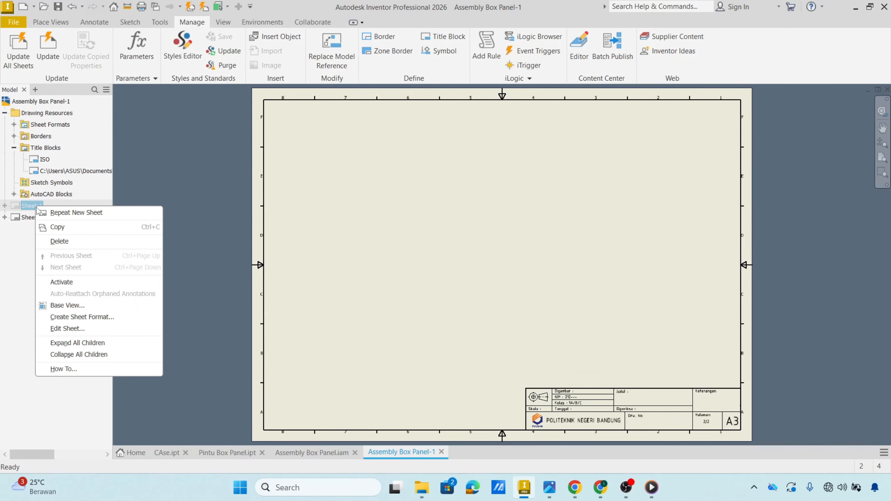
left_click(35, 205)
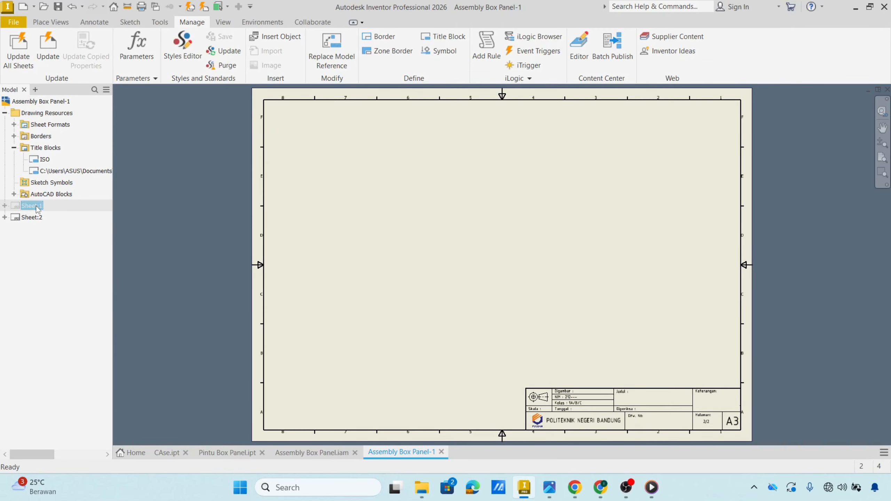
left_click(38, 208)
type("General T")
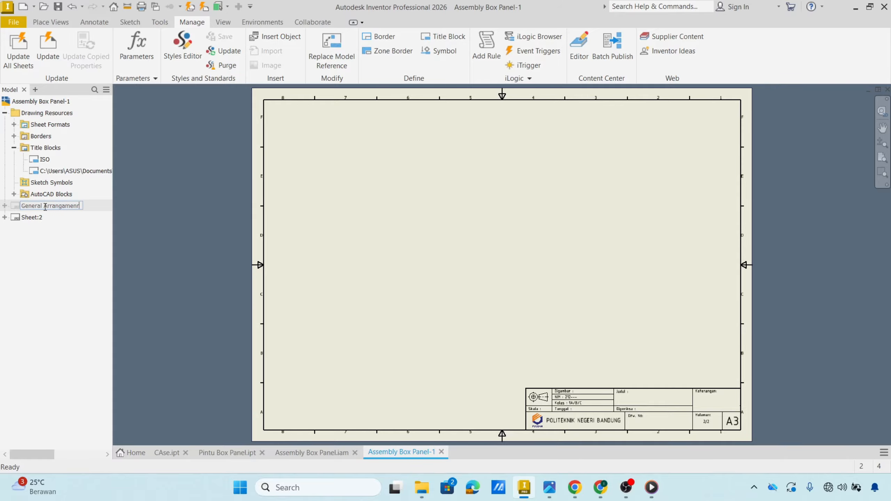
key("Return")
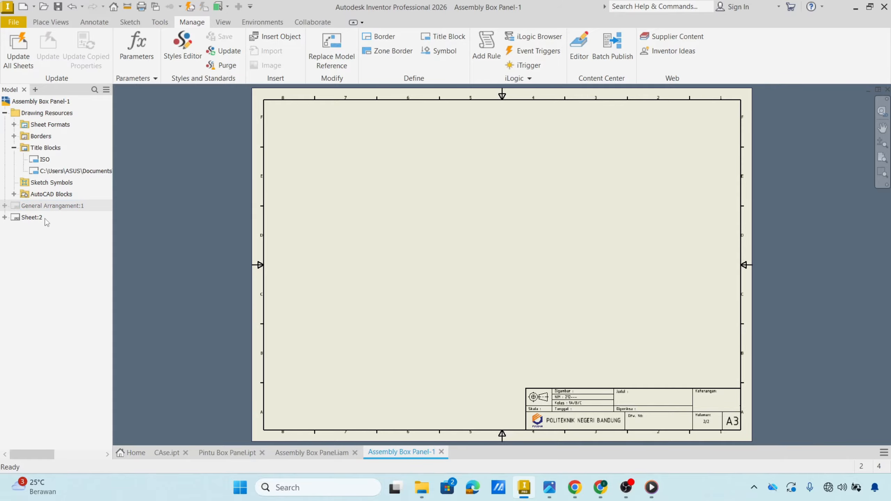
Step: Activate the General Arrangament sheet to view it, and switch back to the blank second sheet
double_click(45, 206)
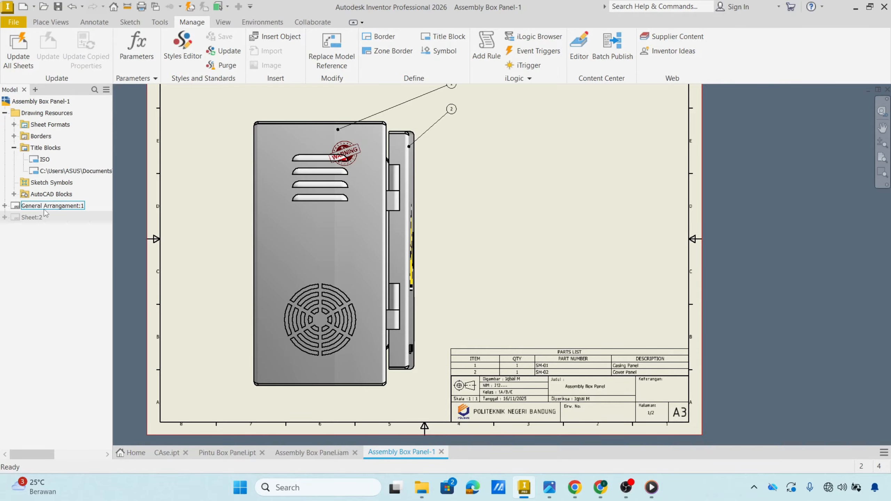
left_click(39, 217)
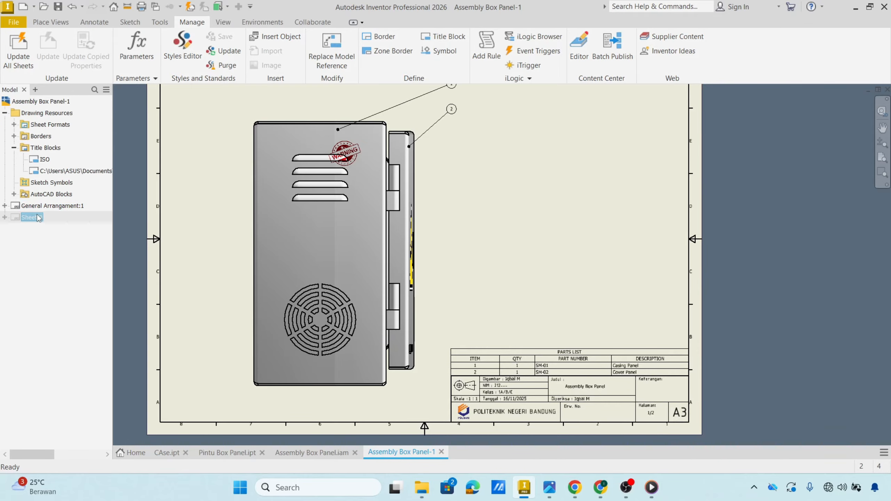
double_click(41, 219)
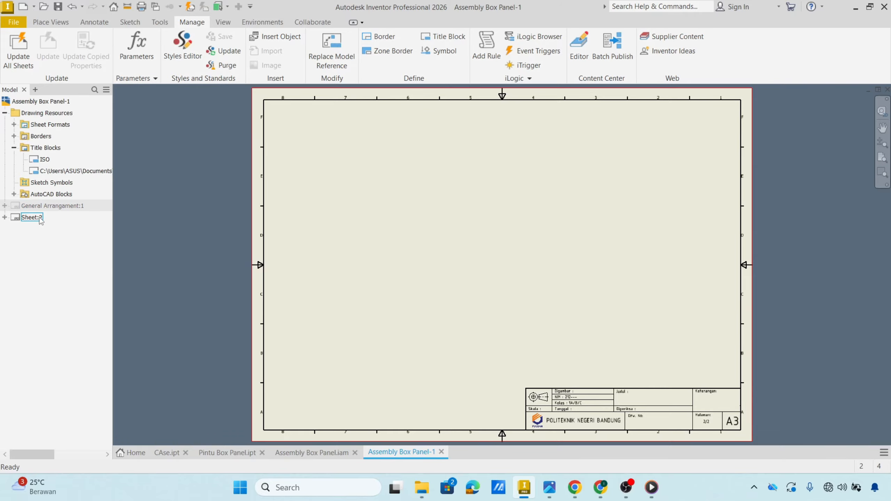
Step: Rename the second sheet as Case Box Panel
left_click(41, 219)
right_click(41, 220)
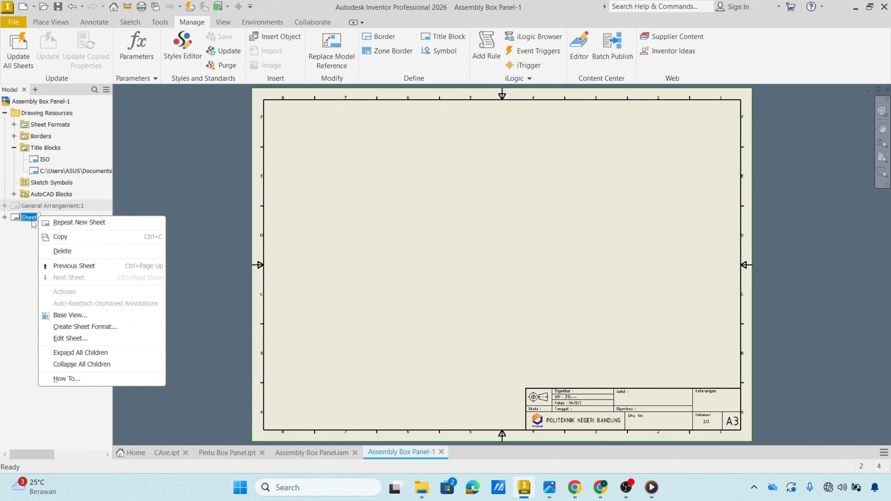
key("Escape")
type("A")
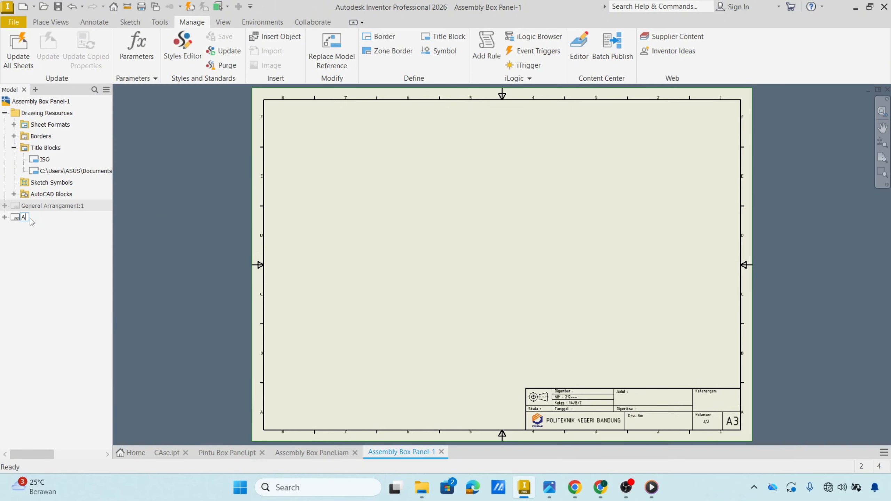
type("sse")
key("BackSpace")
key("BackSpace")
key("BackSpace")
key("BackSpace")
key("BackSpace")
type("Case Box Pan")
key("Return")
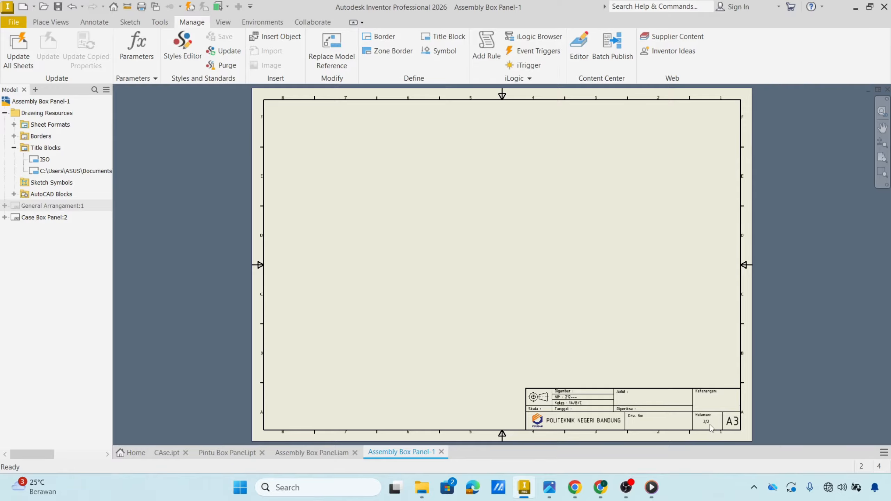
Step: Collapse the Case Box Panel sheet's contents and activate the General Arrangament sheet to view its balloons and parts list
scroll(710, 426, "up", 3)
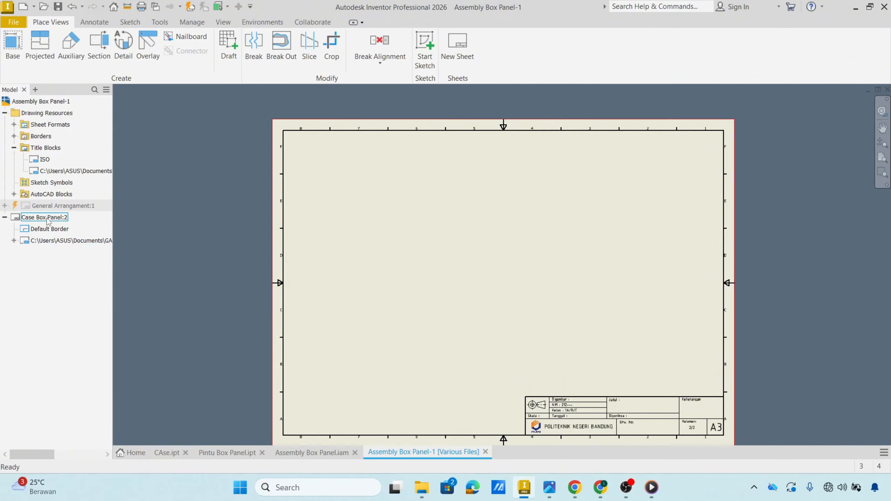
left_click(4, 218)
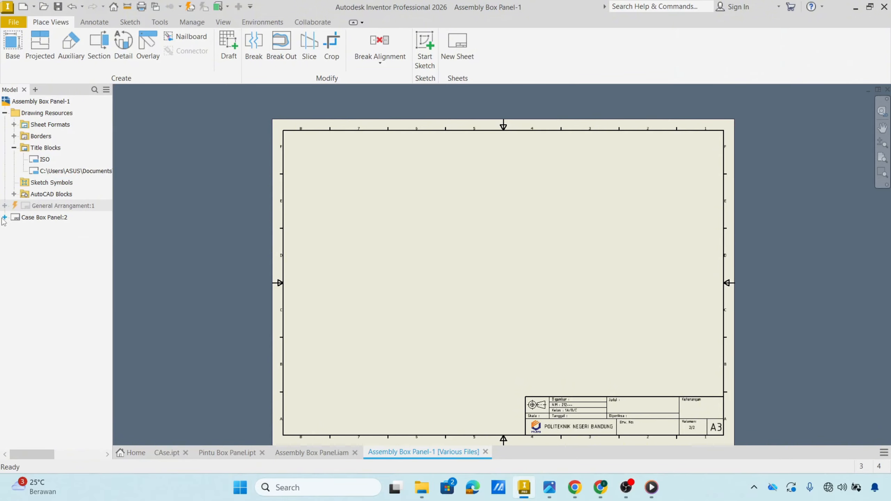
double_click(25, 206)
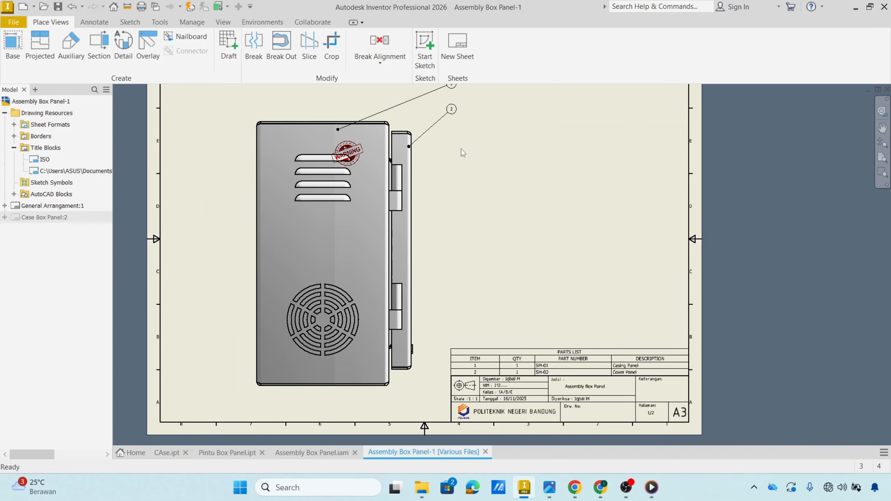
middle_click_drag(463, 152, 453, 209)
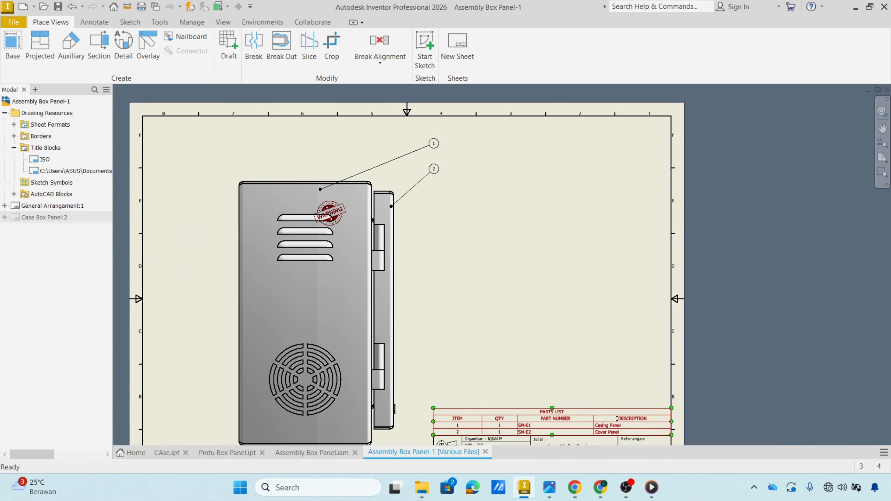
Step: Activate the Case Box Panel sheet and place a front base view of CAse.ipt at 1 : 2 scale in its lower-left area
middle_click_drag(499, 343, 522, 300)
left_click(32, 217)
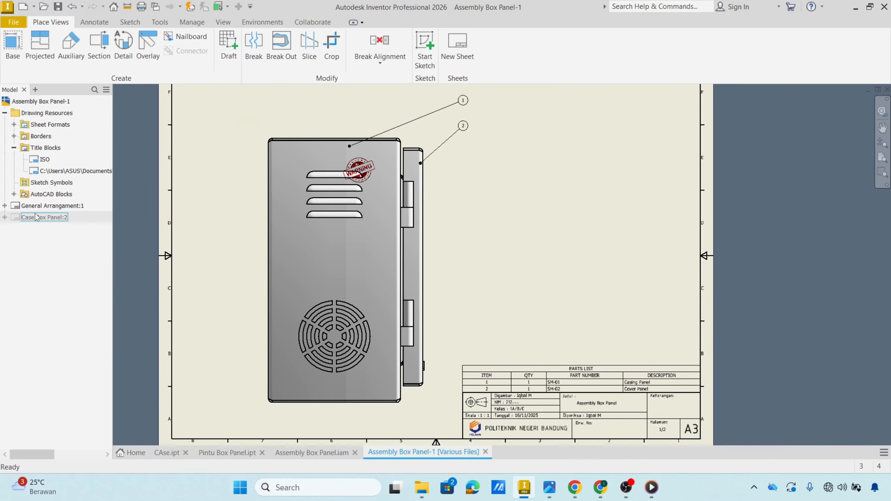
double_click(32, 218)
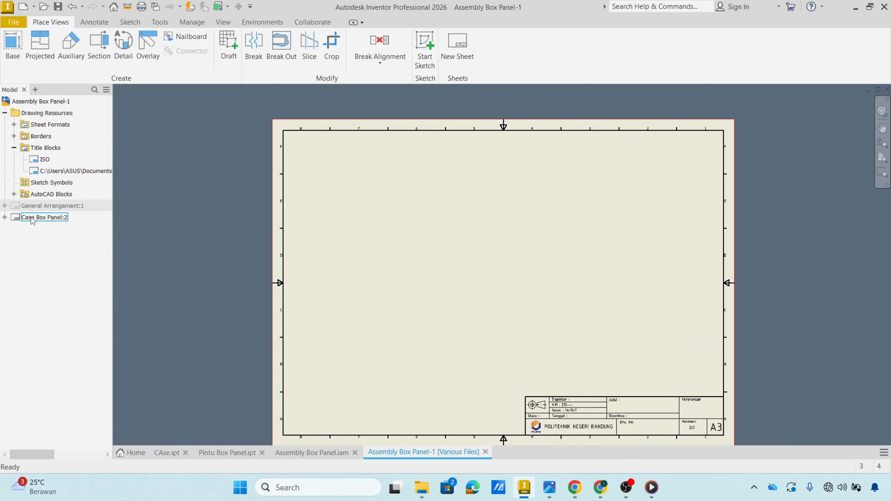
left_click(14, 53)
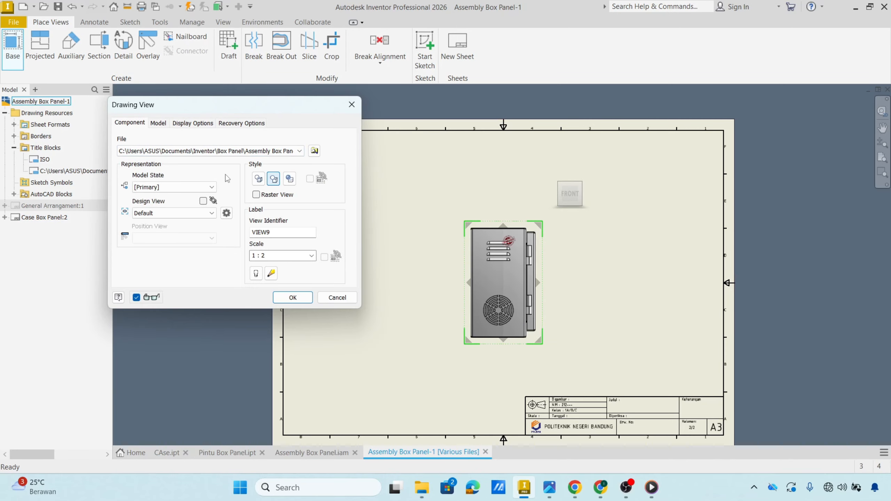
left_click(254, 155)
left_click(260, 160)
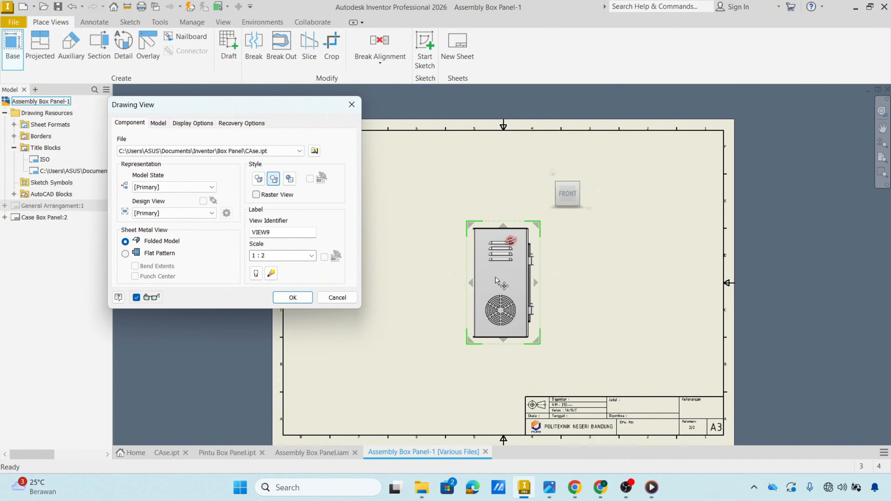
left_click_drag(498, 281, 398, 318)
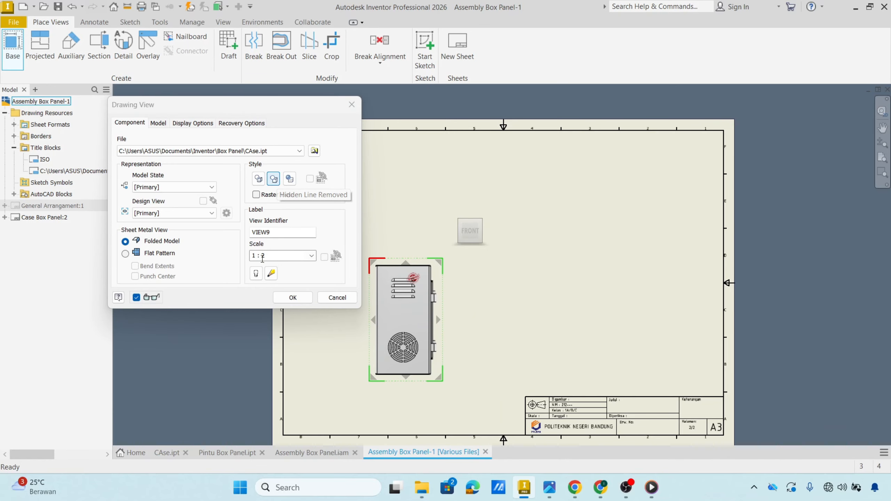
left_click(292, 298)
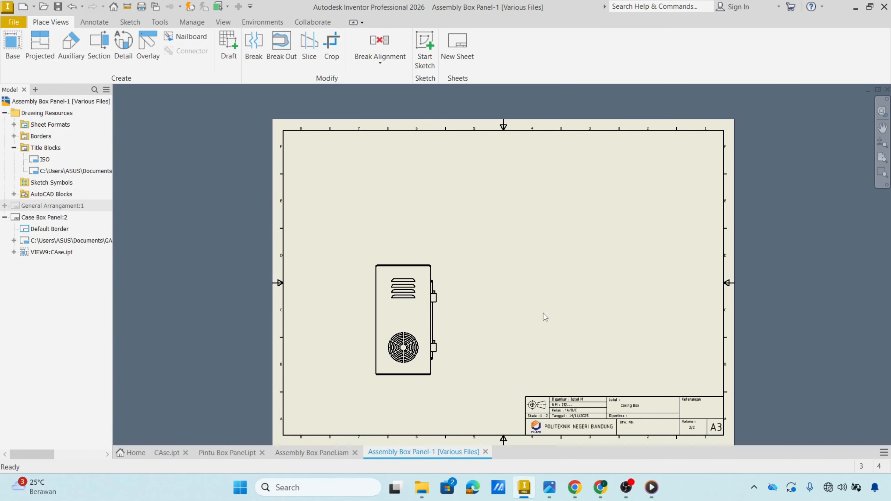
Step: Add a side view, a top view and an isometric view projected from the casing's front view
left_click(419, 318)
double_click(420, 318)
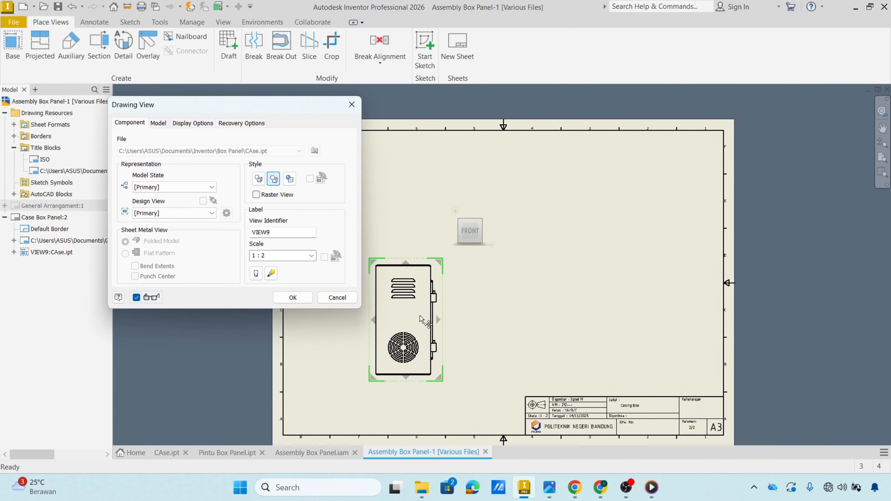
left_click(570, 315)
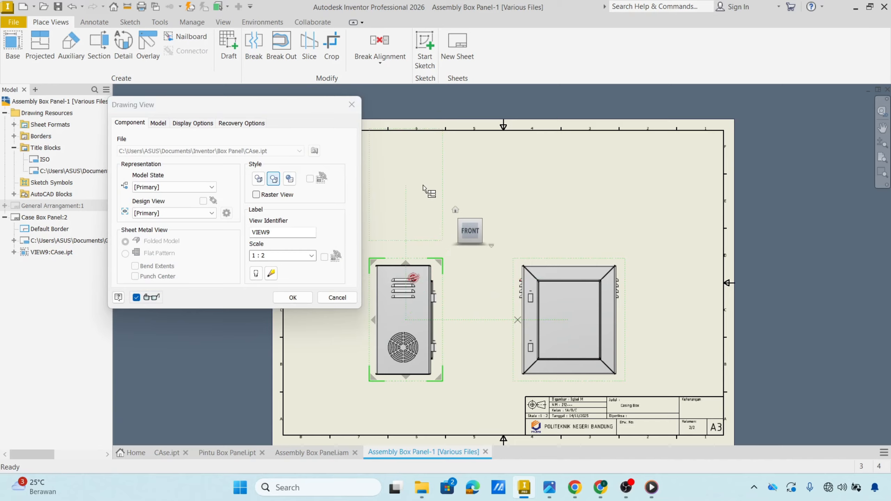
left_click(418, 200)
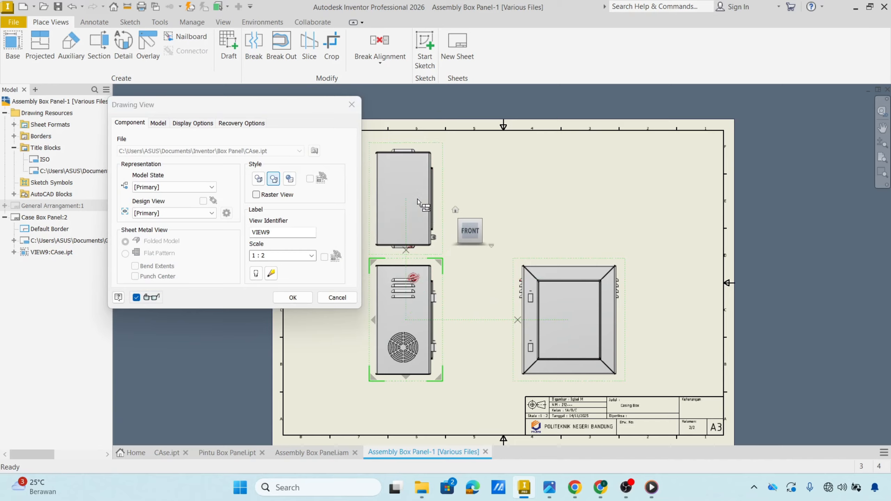
left_click(651, 217)
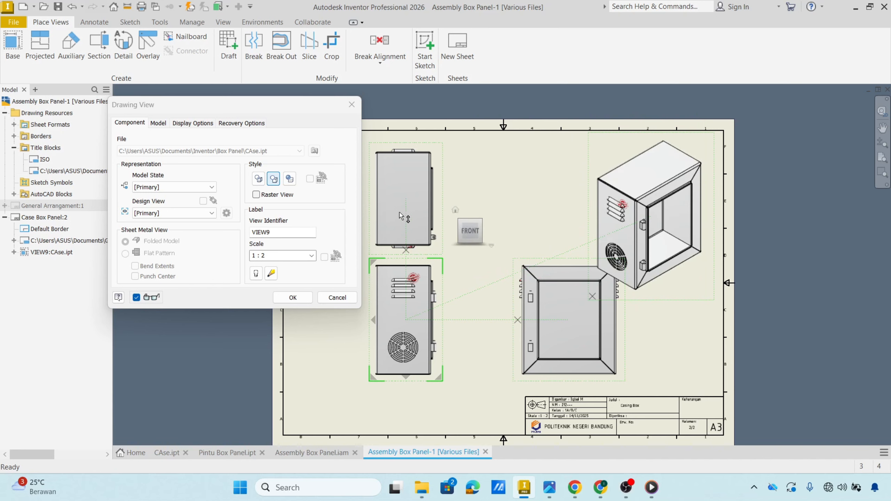
left_click(293, 297)
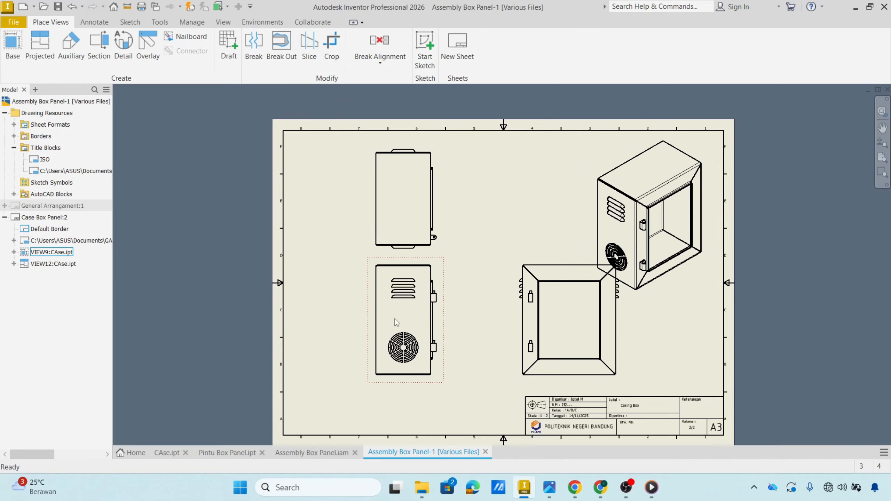
Step: Reposition the front, side and isometric views for better spacing, and set the isometric view to shaded style
left_click_drag(372, 314, 347, 323)
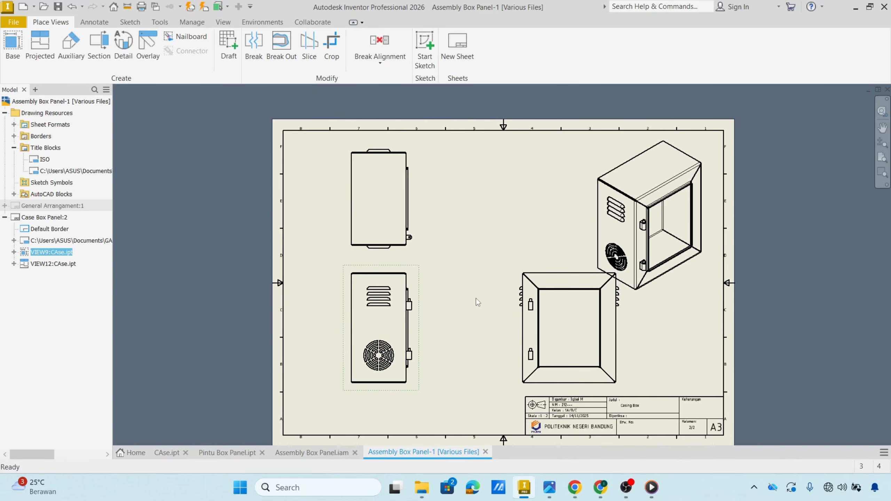
left_click_drag(521, 312, 471, 311)
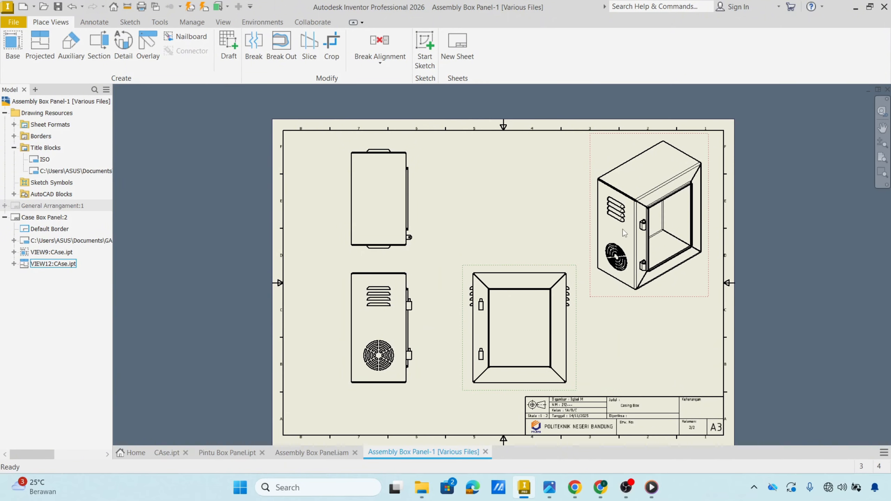
double_click(632, 228)
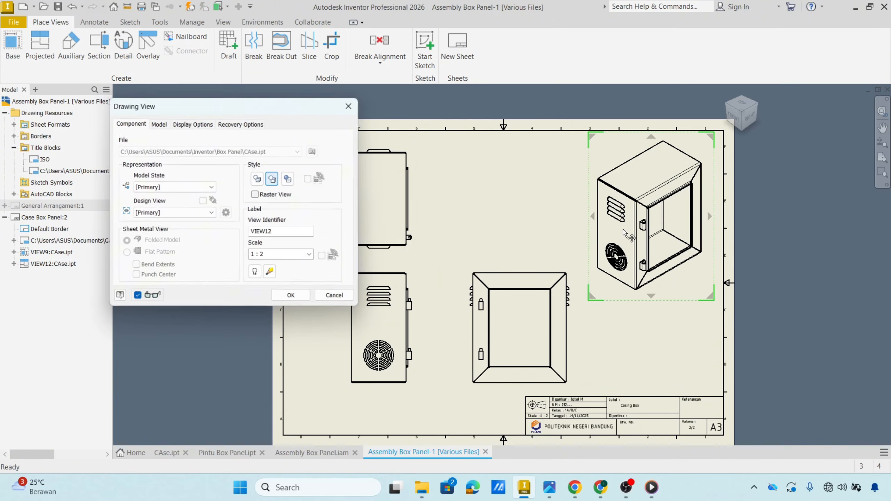
left_click(290, 179)
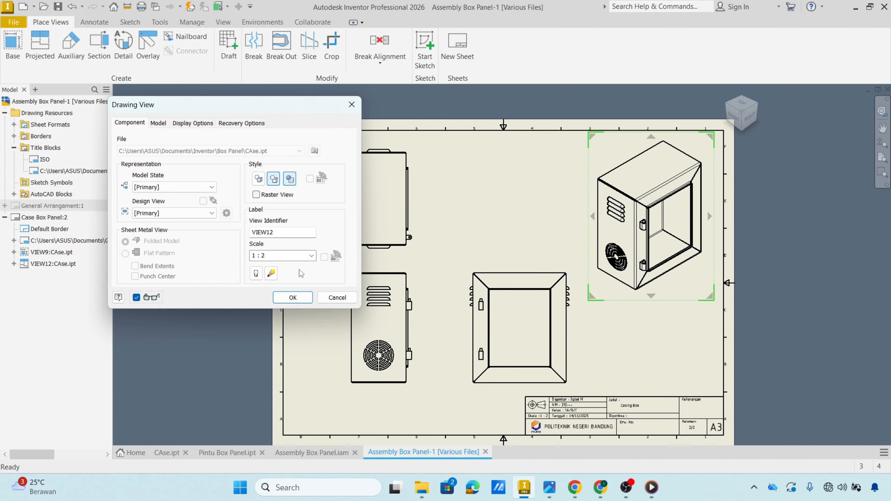
left_click(296, 297)
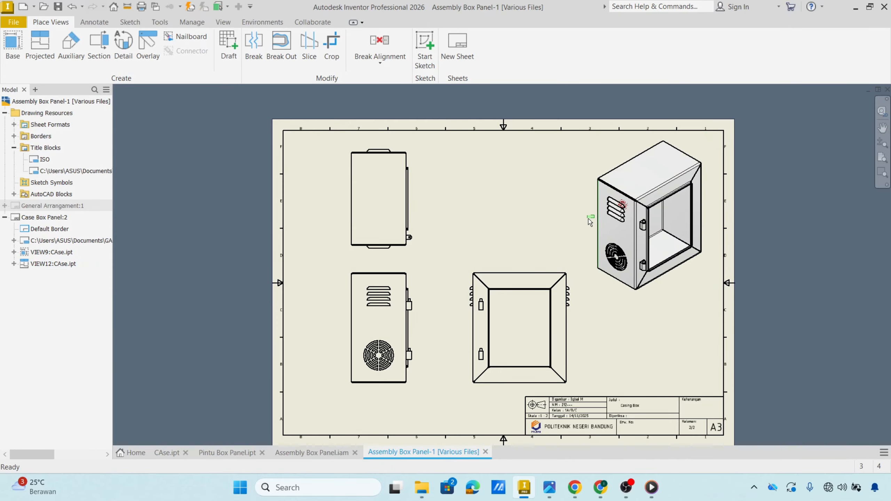
left_click_drag(592, 224, 589, 244)
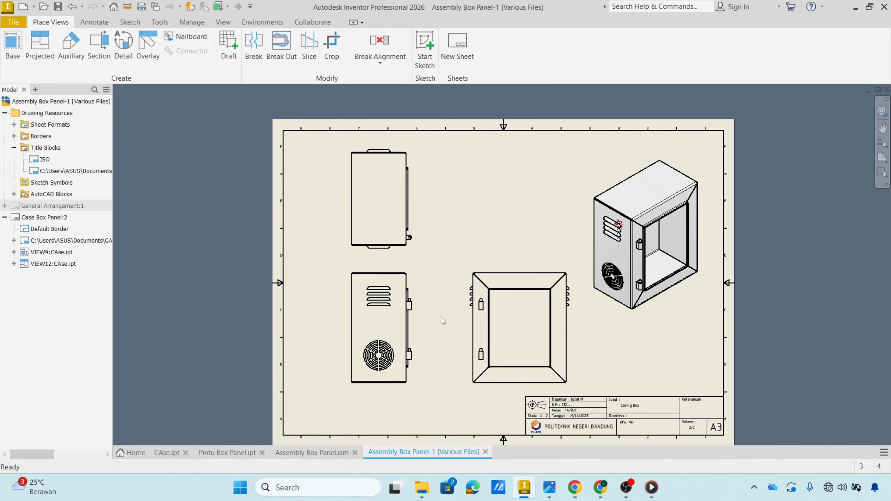
Step: Dimension the casing's overall width between its two vertical edges, placing the dimension below the front view
scroll(441, 317, "up", 3)
middle_click_drag(459, 328, 417, 255)
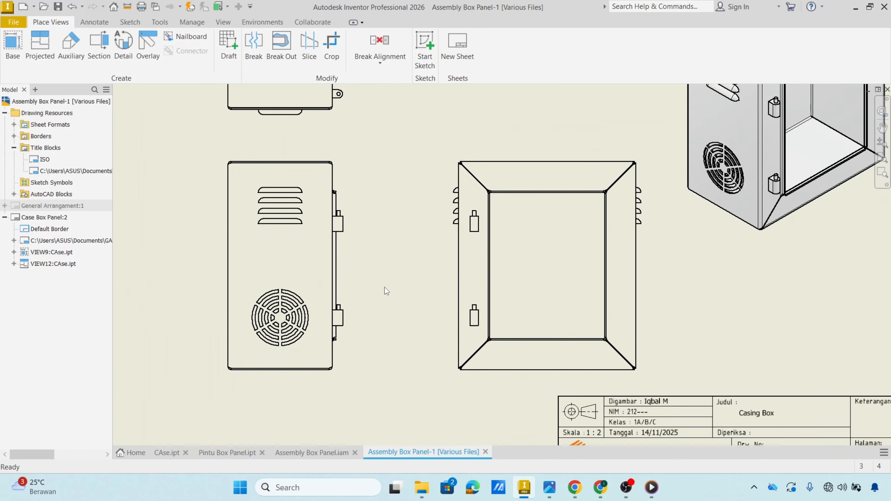
scroll(379, 236, "down", 3)
middle_click_drag(380, 236, 358, 301)
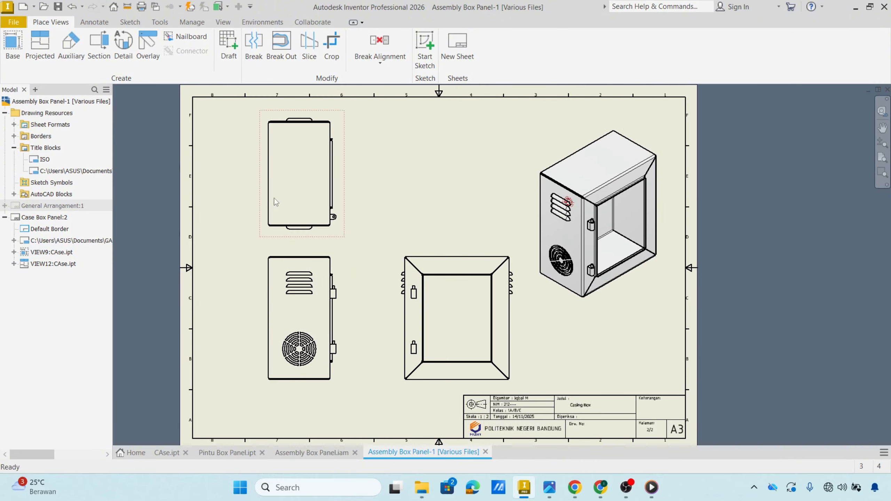
left_click(95, 22)
key("d")
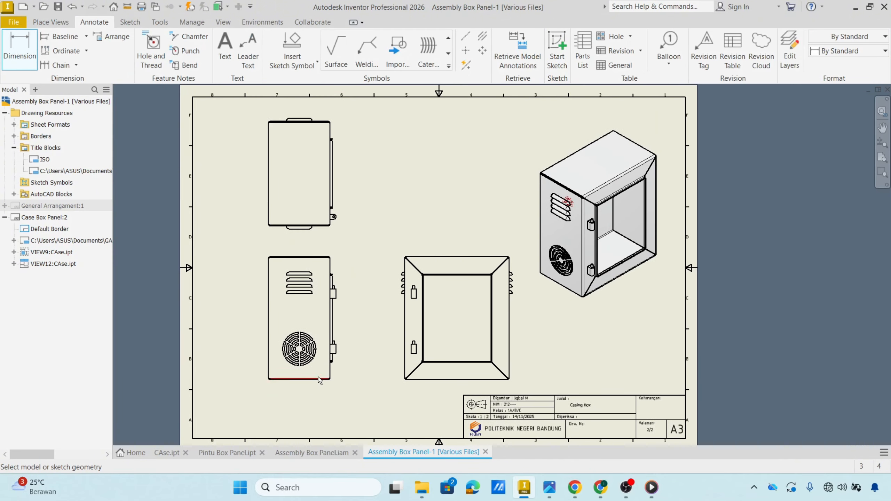
scroll(280, 392, "up", 5)
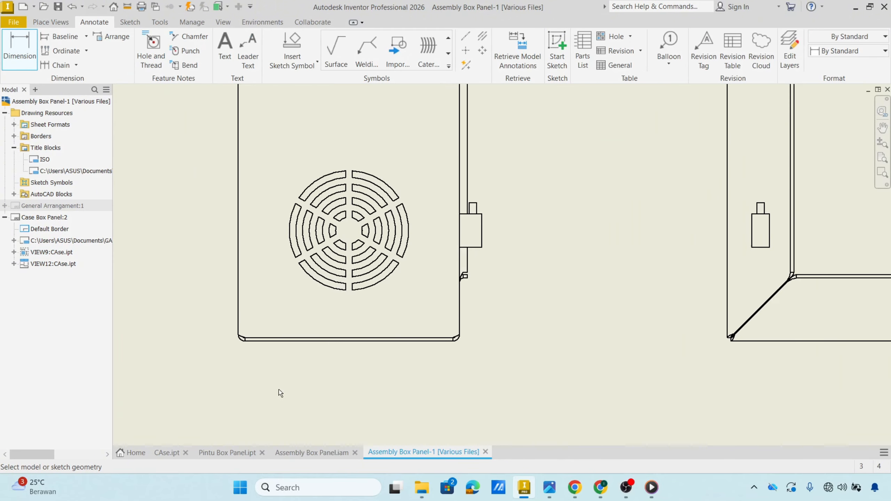
left_click(238, 322)
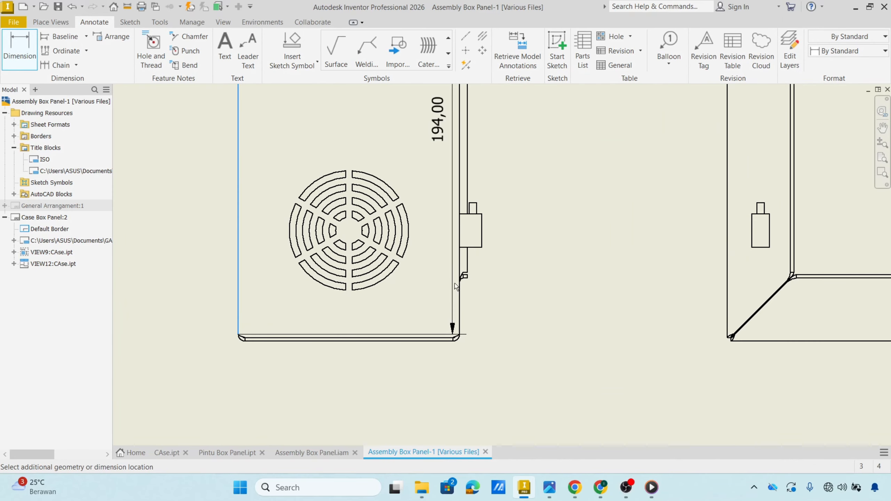
scroll(478, 252, "up", 5)
scroll(468, 294, "down", 4)
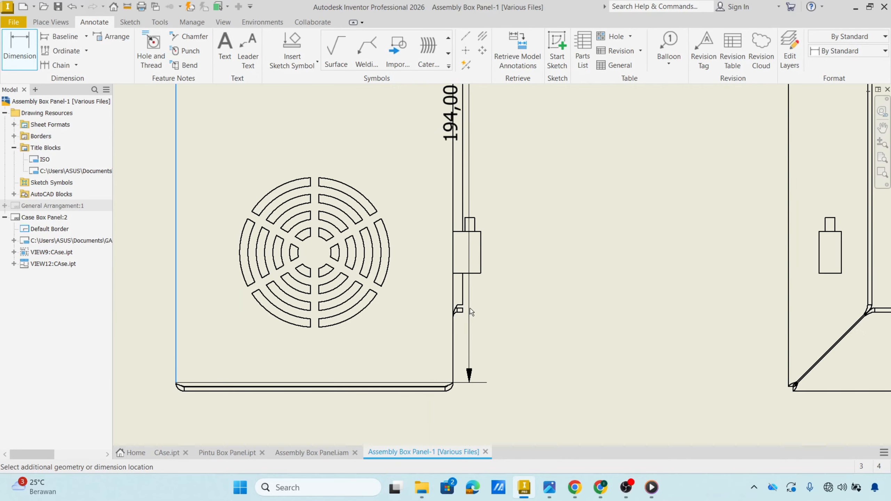
left_click(454, 382)
scroll(386, 425, "down", 1)
middle_click_drag(387, 425, 418, 352)
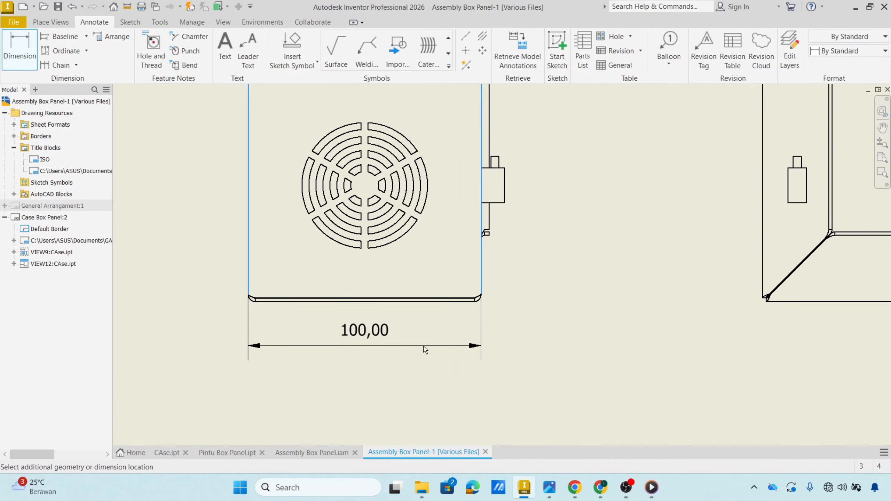
left_click(403, 335)
left_click(402, 288)
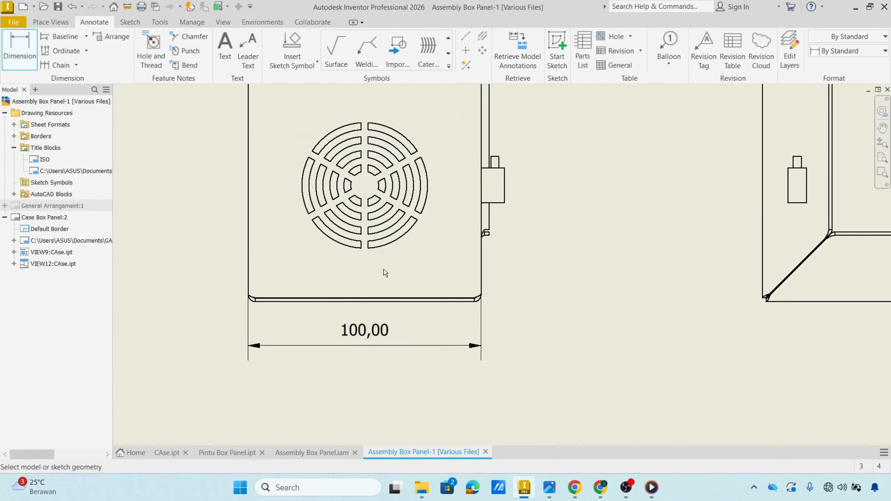
Step: Dimension the casing's overall height from bottom to top edge, placing the dimension to the left of the front view
middle_click_drag(384, 273, 424, 372)
scroll(424, 372, "down", 2)
scroll(366, 397, "up", 5)
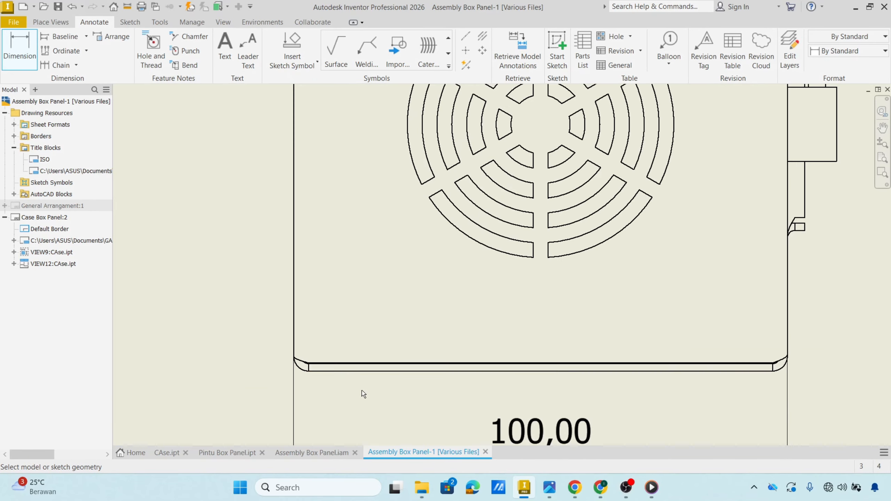
left_click(344, 372)
scroll(372, 395, "down", 3)
middle_click_drag(381, 235, 401, 421)
left_click(382, 138)
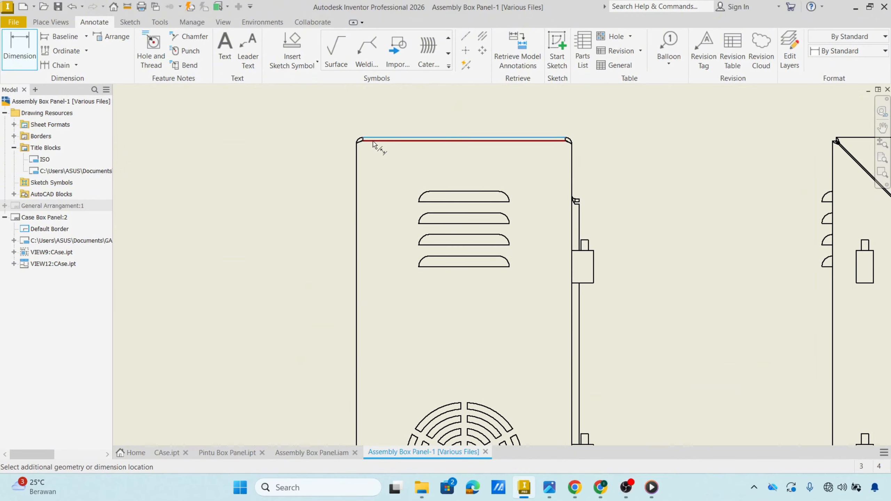
scroll(330, 193, "up", 5)
scroll(333, 228, "down", 6)
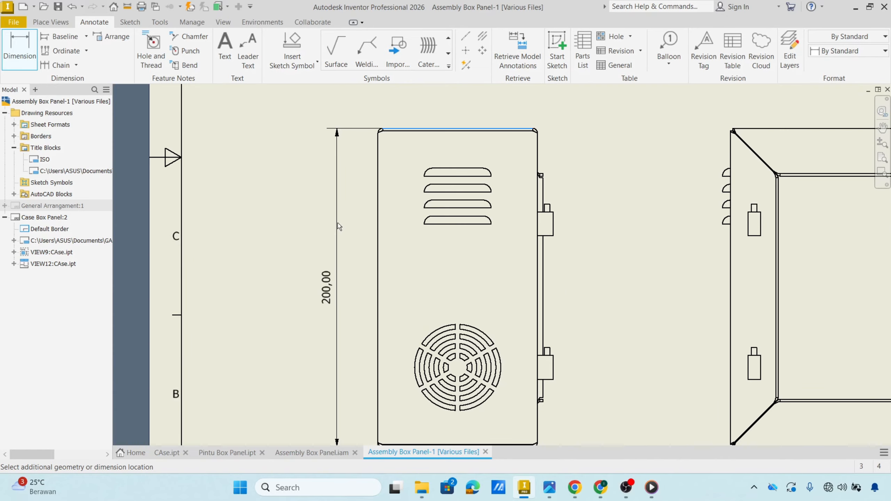
scroll(348, 259, "up", 3)
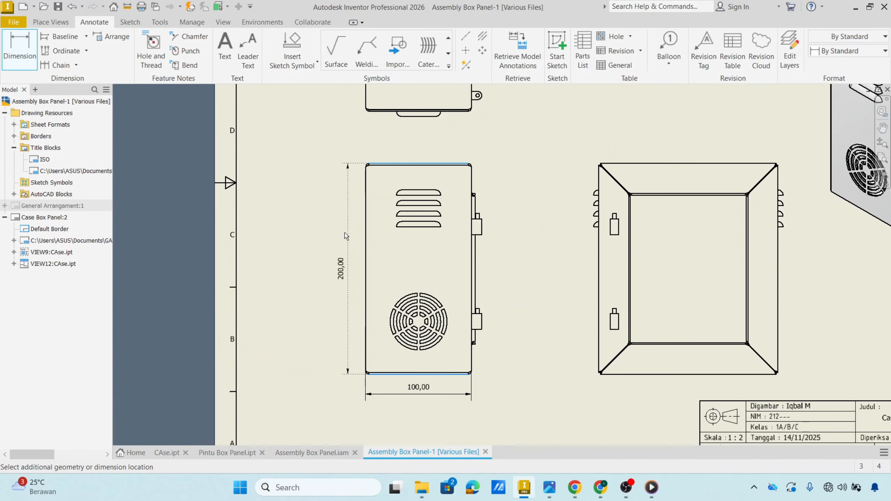
left_click(345, 261)
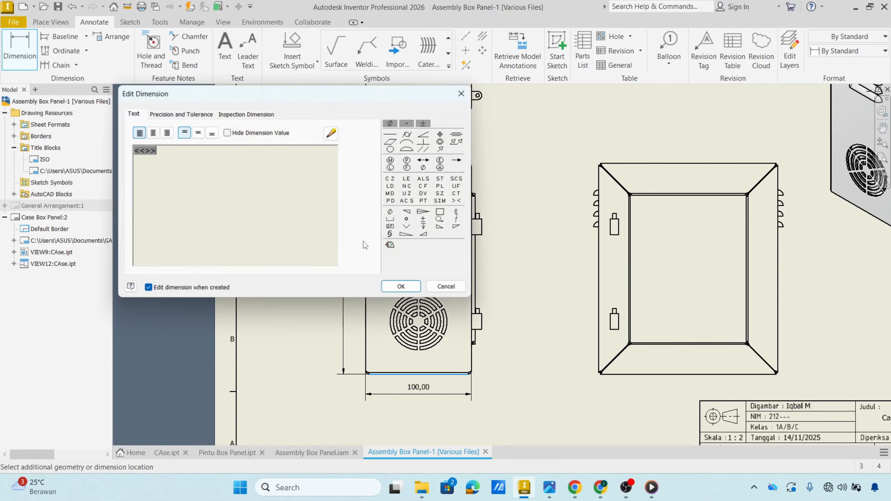
left_click(392, 287)
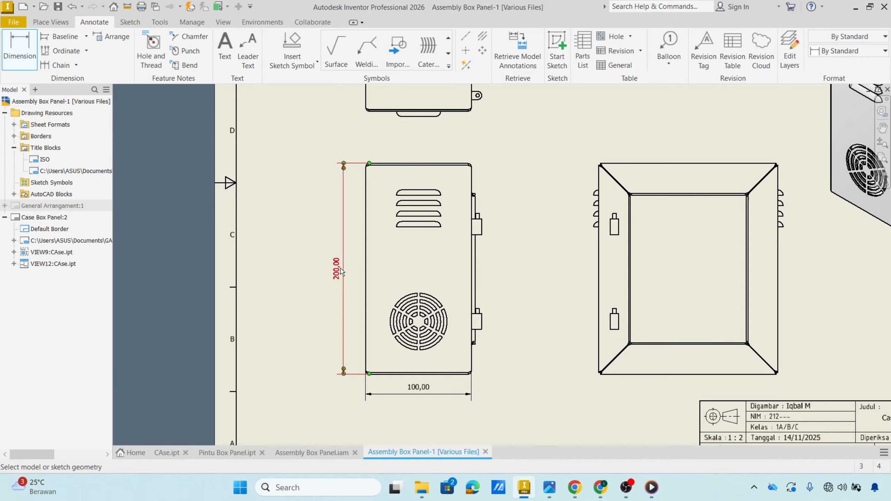
Step: Set the Default (ISO) dimension style to a period decimal marker and a linear precision of 0, and save the style
left_click(199, 24)
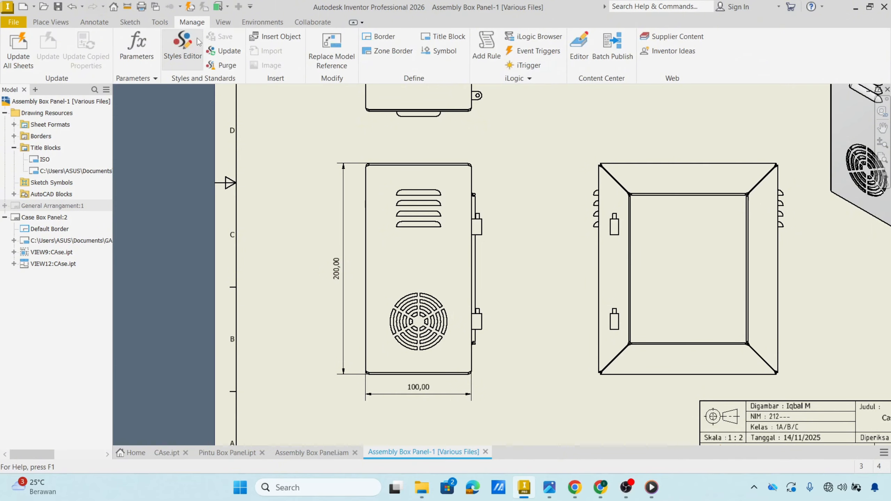
left_click(182, 46)
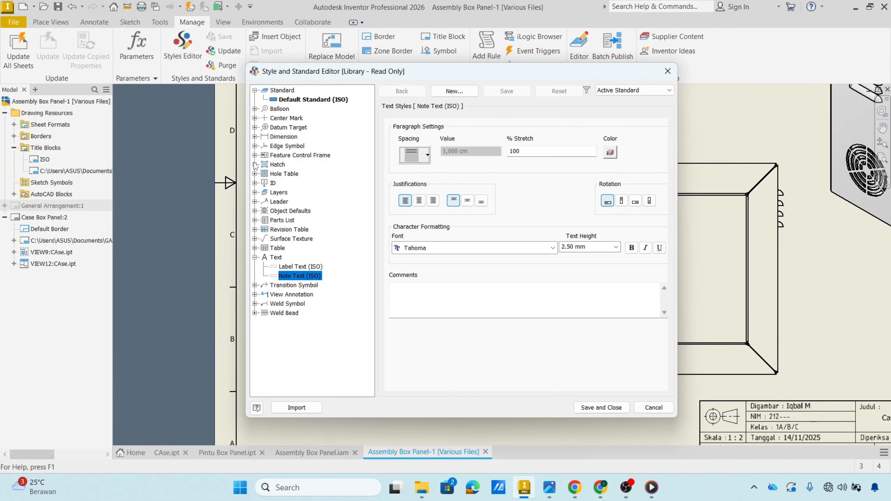
left_click(255, 258)
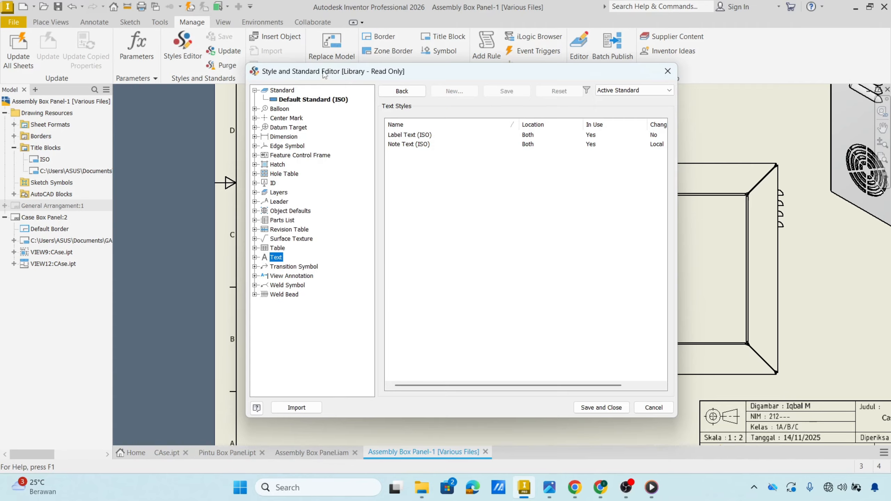
left_click_drag(325, 74, 426, 84)
left_click(355, 148)
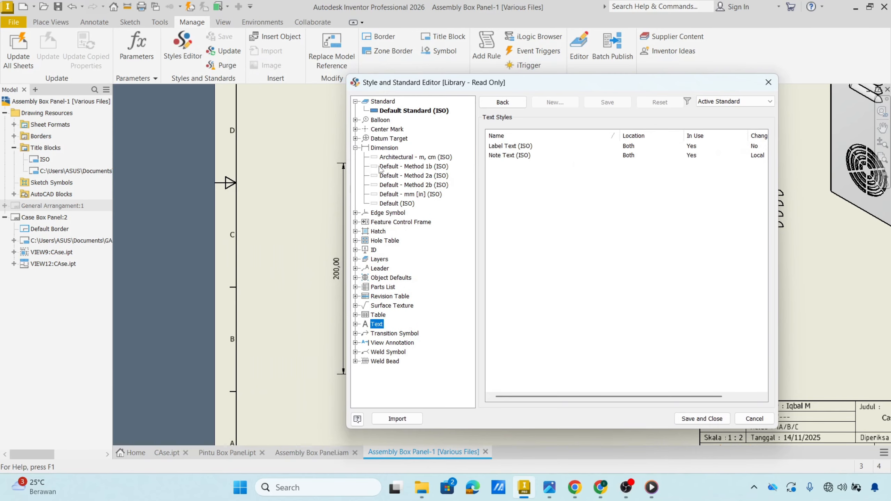
left_click(398, 204)
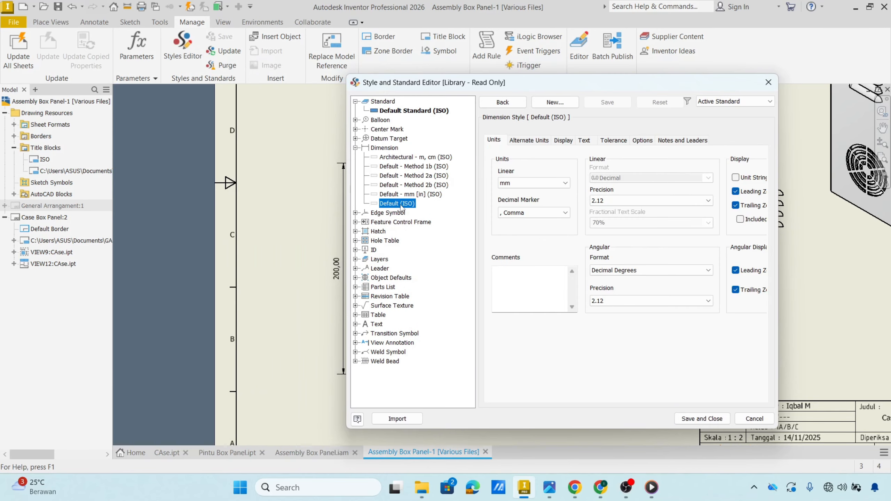
left_click_drag(543, 87, 625, 84)
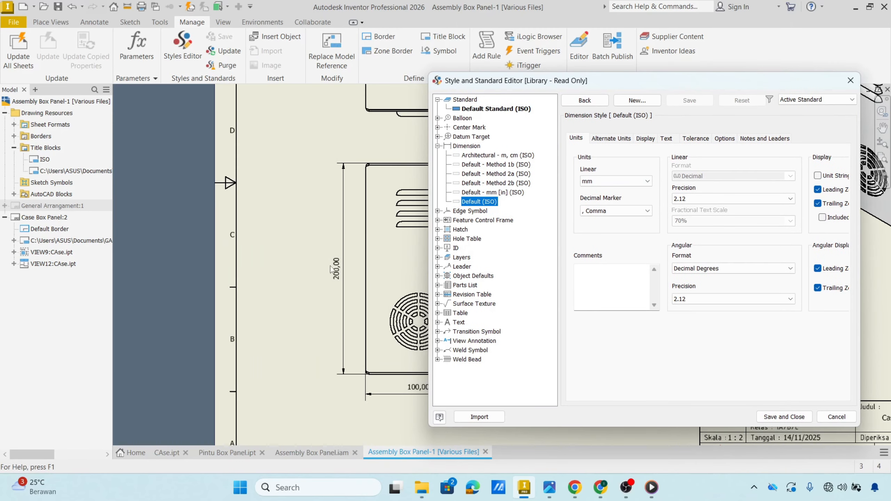
left_click(641, 211)
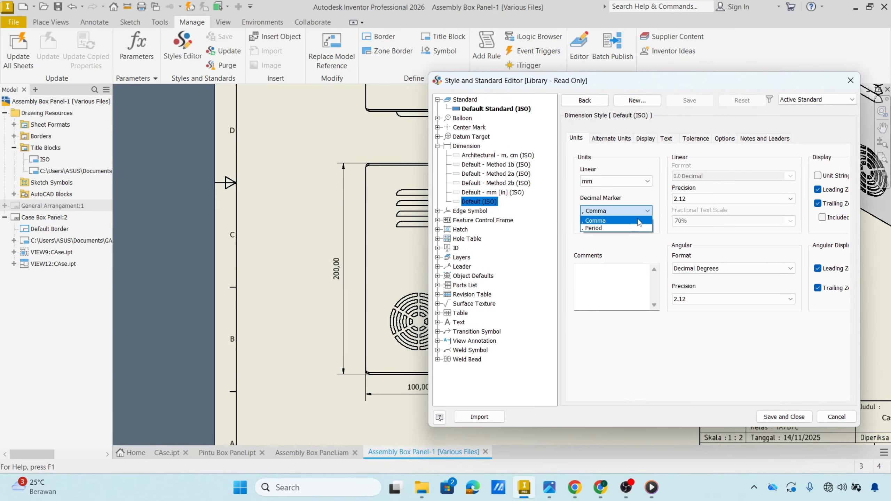
left_click(611, 228)
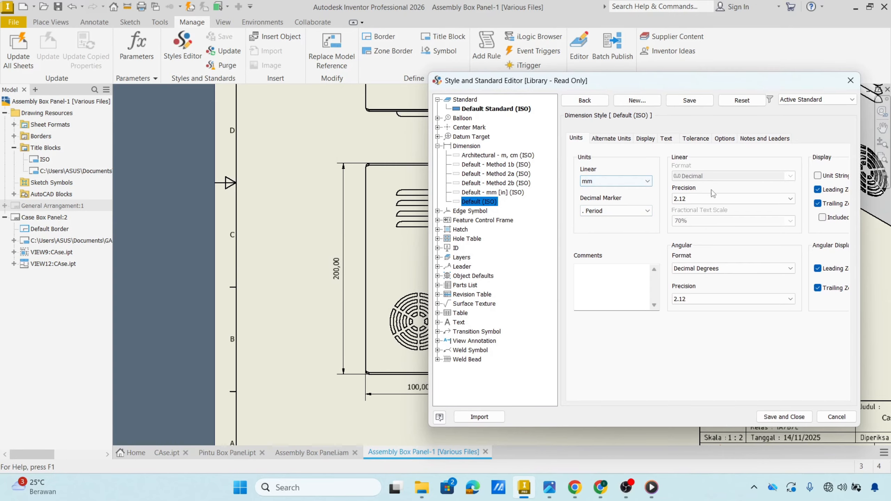
left_click(788, 200)
left_click(768, 210)
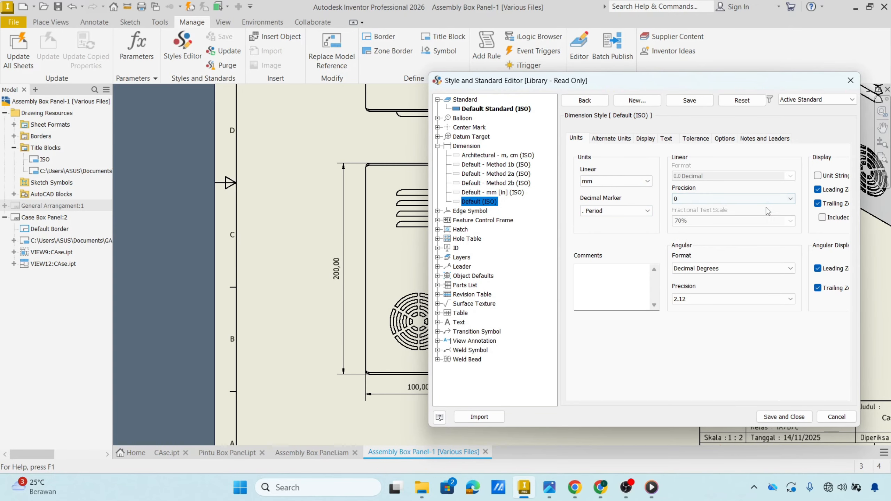
left_click(778, 417)
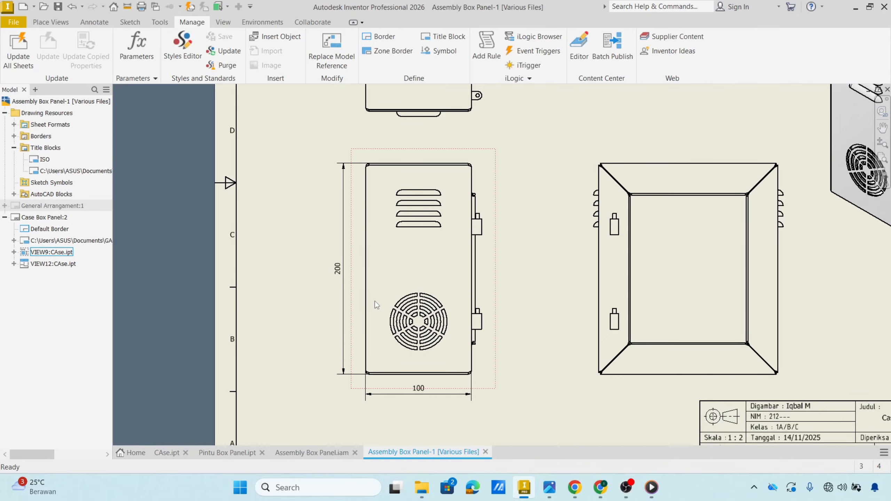
scroll(343, 268, "up", 5)
scroll(342, 268, "down", 5)
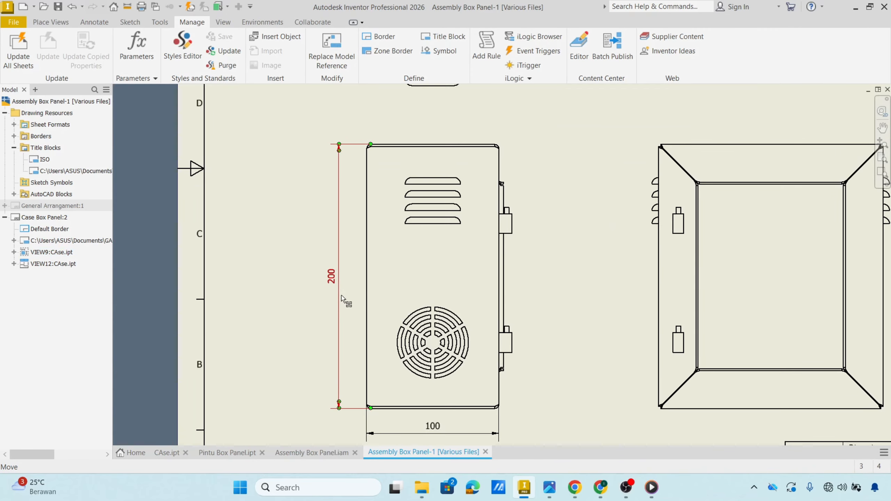
mouse_move(352, 302)
middle_mouse_down()
mouse_move(343, 287)
mouse_move(294, 261)
middle_mouse_up()
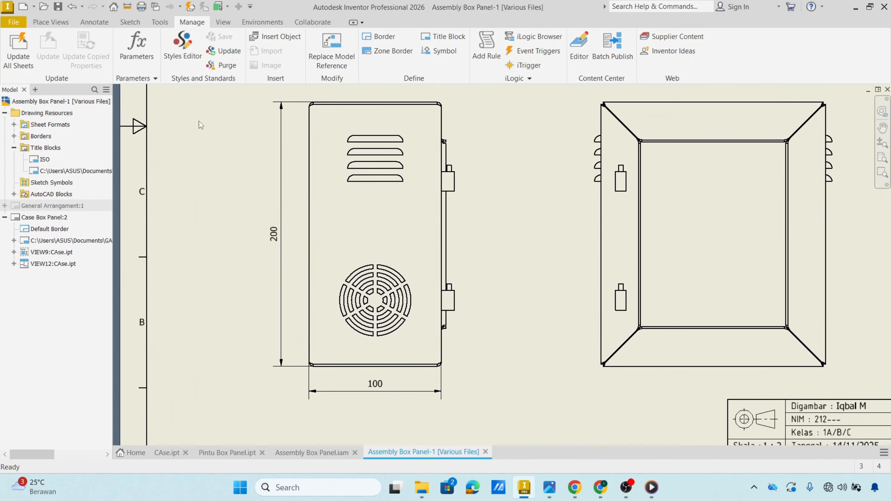
left_click(44, 24)
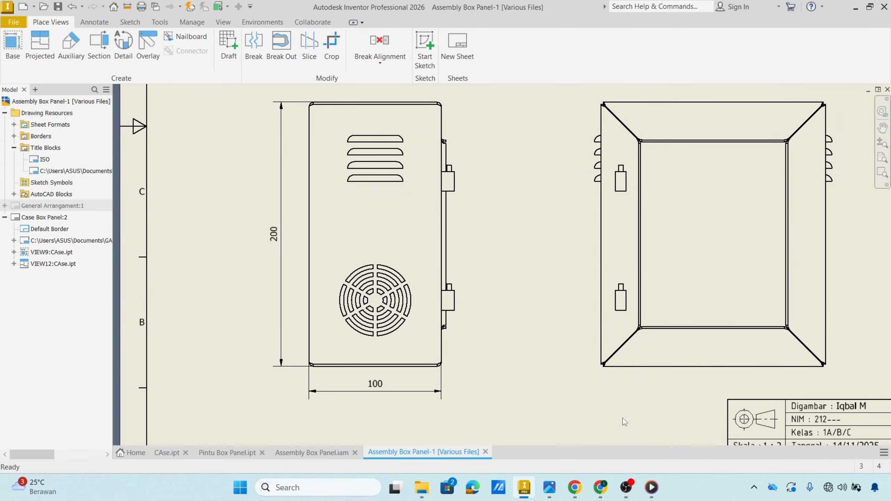
scroll(623, 412, "down", 3)
scroll(604, 370, "up", 2)
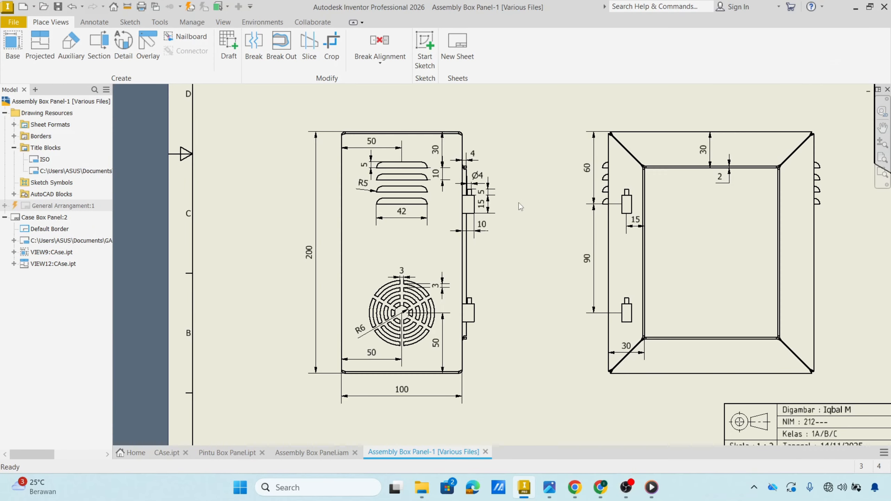
mouse_move(532, 214)
middle_mouse_down()
mouse_move(435, 260)
mouse_move(445, 315)
mouse_move(579, 240)
mouse_move(480, 221)
mouse_move(450, 231)
mouse_move(433, 260)
middle_mouse_up()
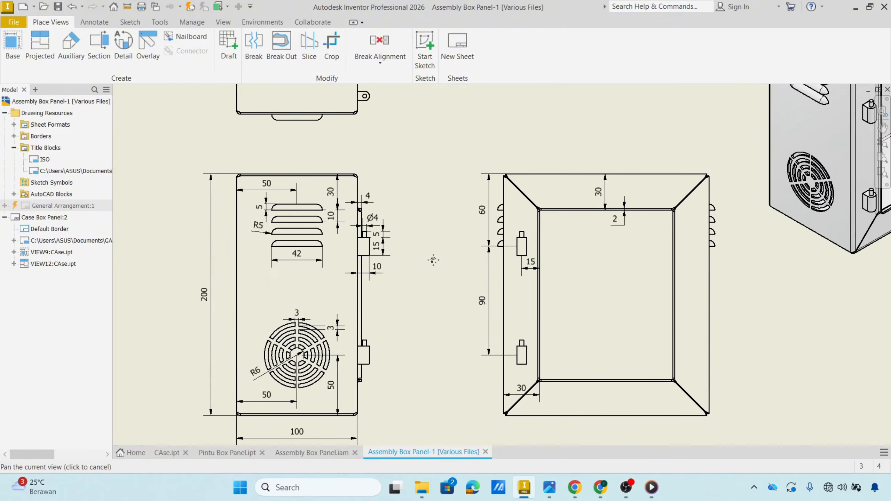
scroll(433, 260, "up", 1)
scroll(508, 247, "up", 3)
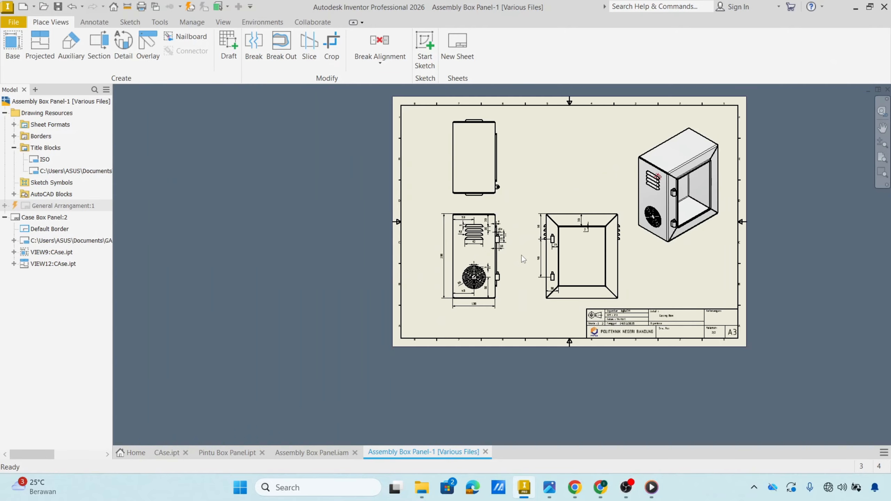
Step: Set the primary unit precision of the inner frame thickness dimension in the door-opening view to 1.1
scroll(523, 259, "down", 5)
middle_click_drag(529, 290, 442, 228)
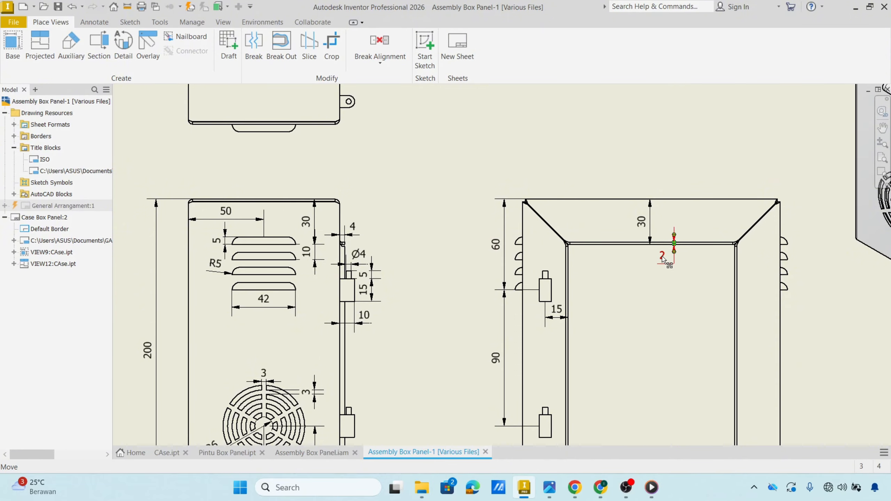
double_click(663, 258)
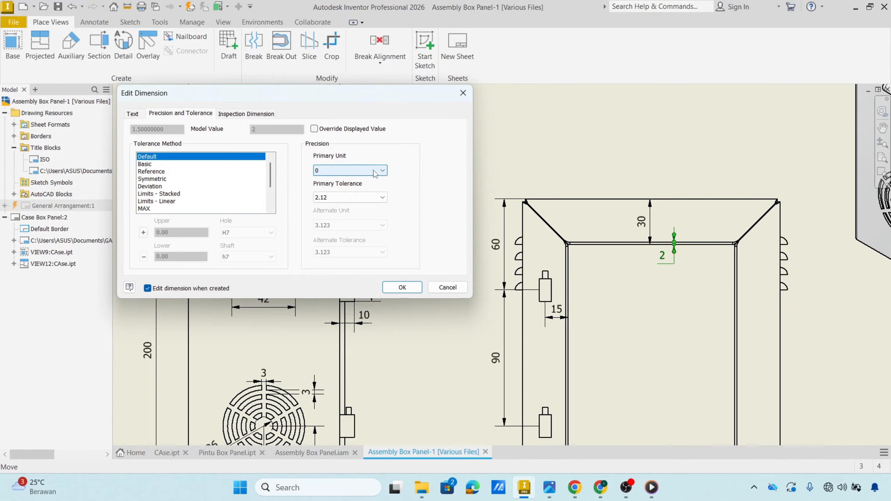
left_click(135, 112)
left_click(170, 115)
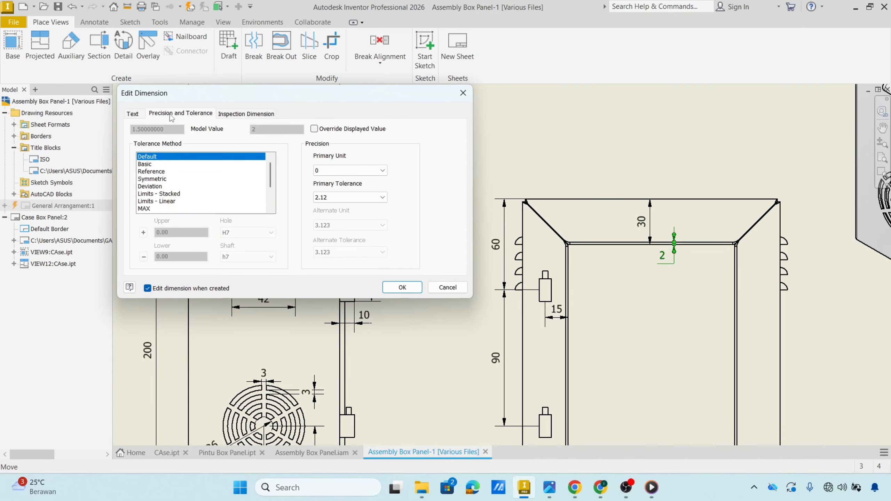
left_click(383, 171)
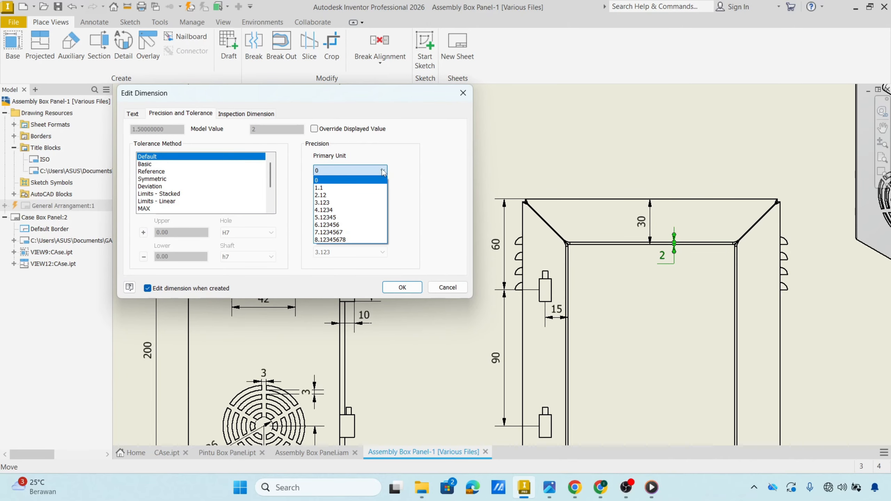
left_click(357, 189)
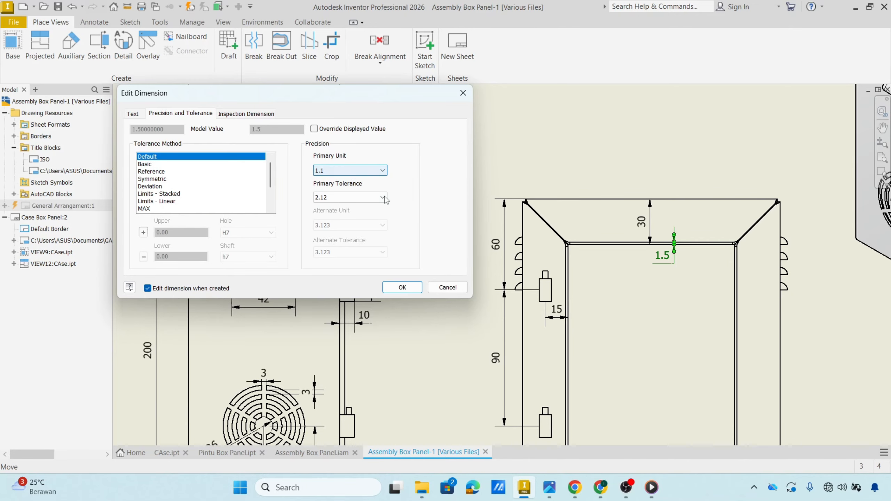
left_click(402, 287)
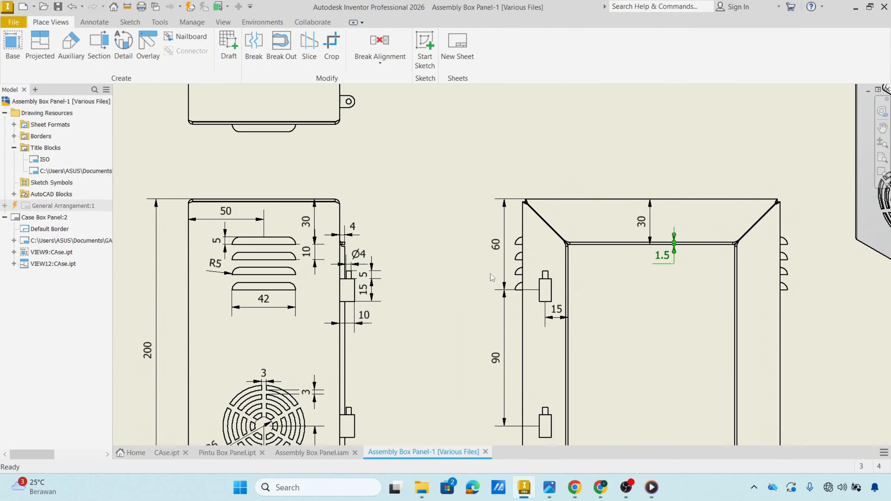
left_click(684, 284)
Step: Set the primary unit precision of the frame protrusion dimension near the vented side view's upper corner to 1.1
scroll(381, 228, "up", 5)
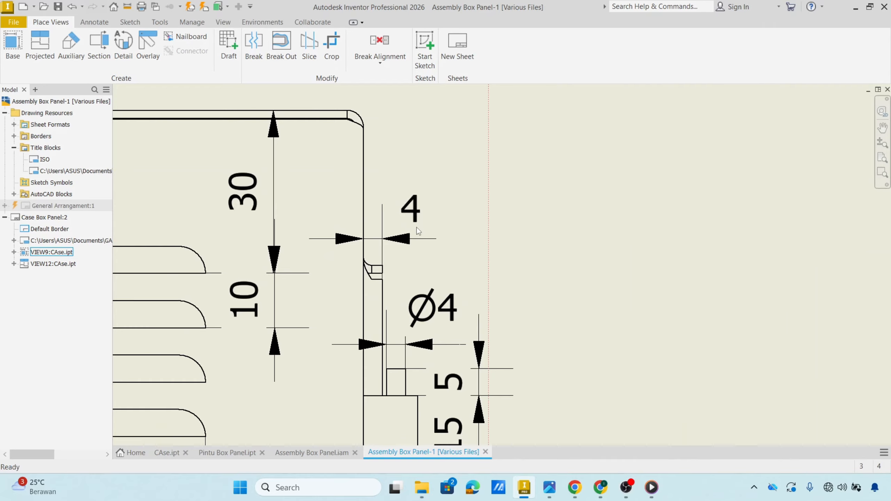
double_click(408, 240)
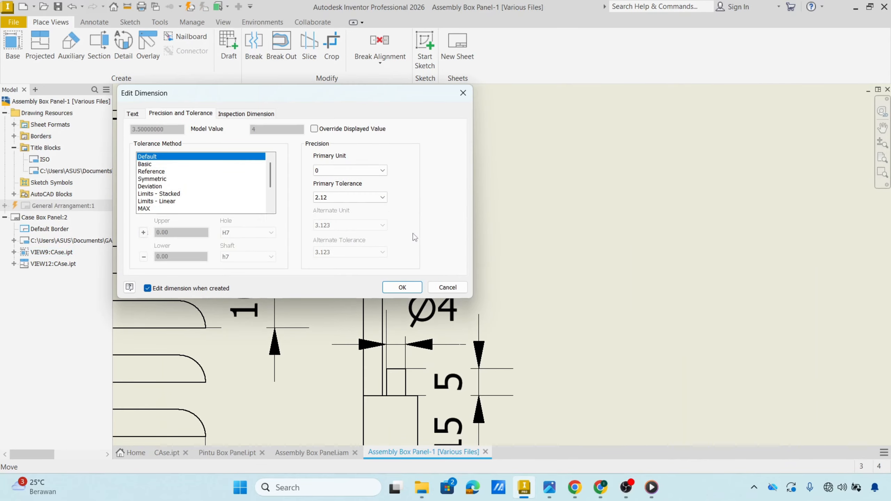
left_click_drag(331, 90, 772, 105)
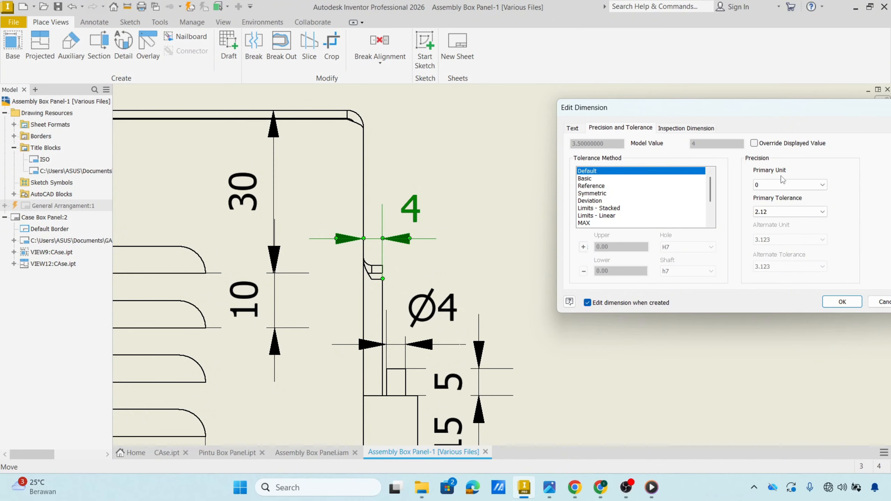
left_click(823, 185)
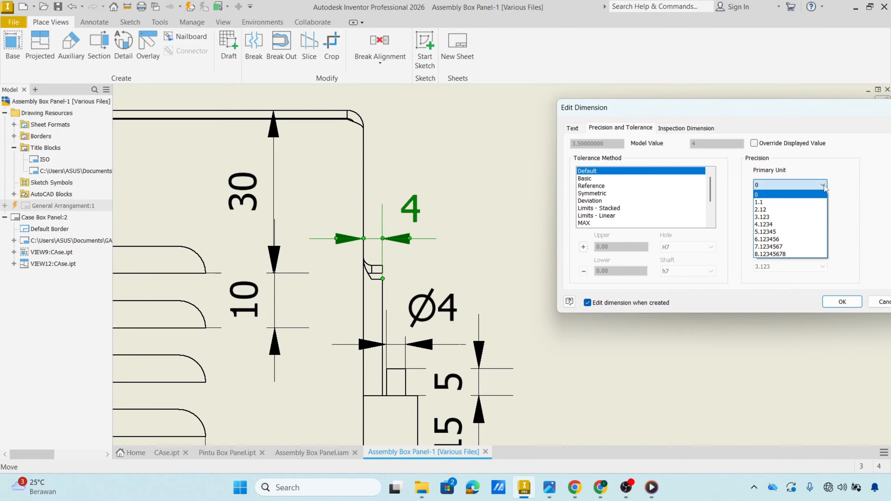
left_click(797, 202)
left_click(841, 301)
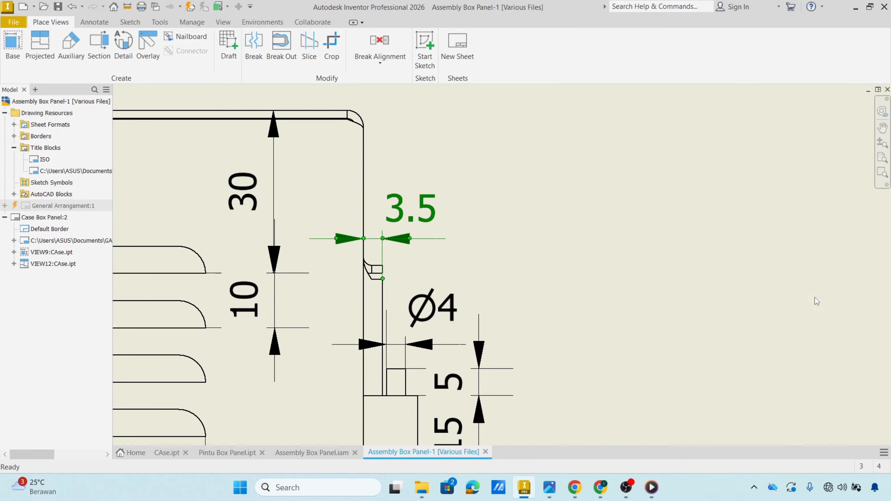
scroll(406, 246, "down", 4)
scroll(406, 245, "down", 3)
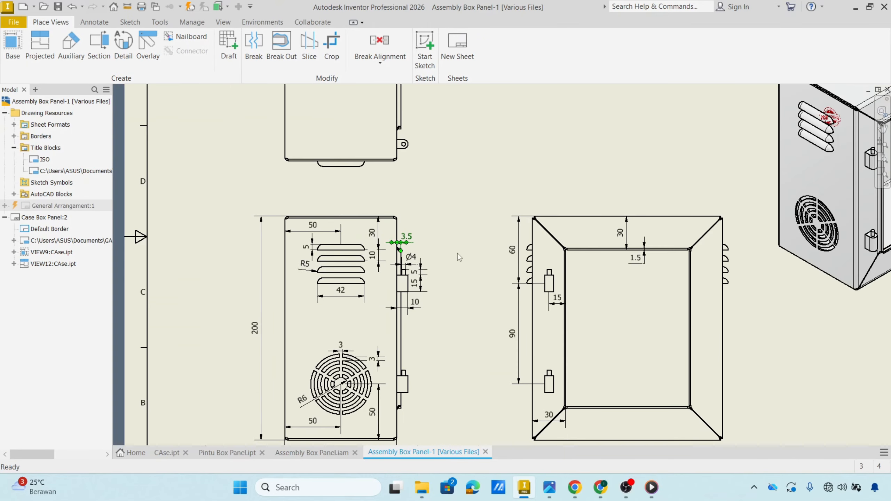
mouse_move(456, 253)
middle_mouse_down()
mouse_move(443, 318)
mouse_move(531, 186)
mouse_move(361, 266)
mouse_move(396, 366)
middle_mouse_up()
scroll(360, 266, "up", 8)
scroll(383, 244, "down", 9)
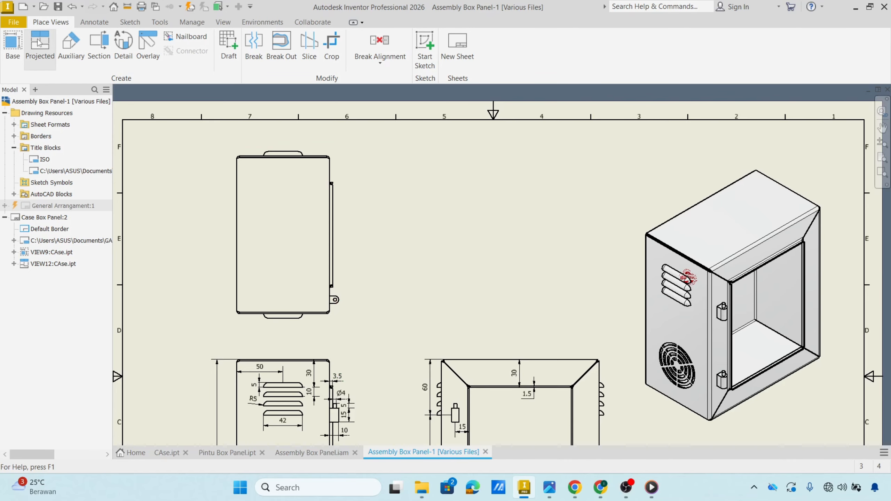
left_click(128, 46)
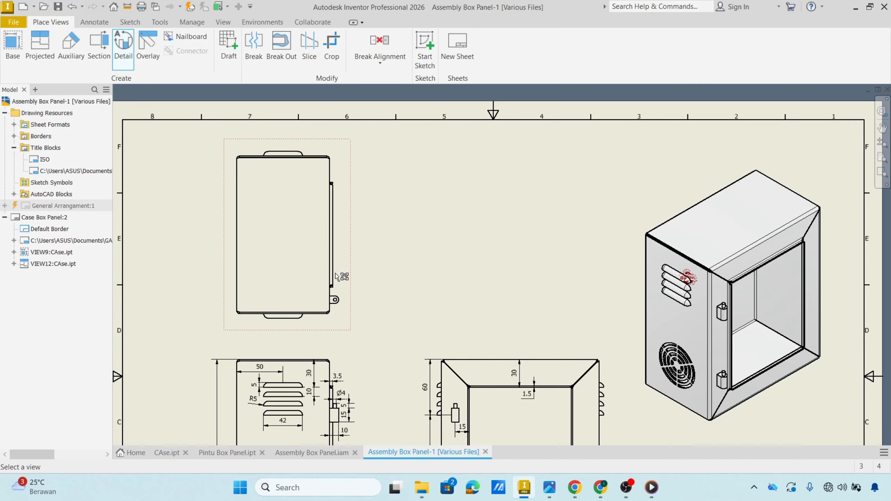
scroll(334, 302, "up", 5)
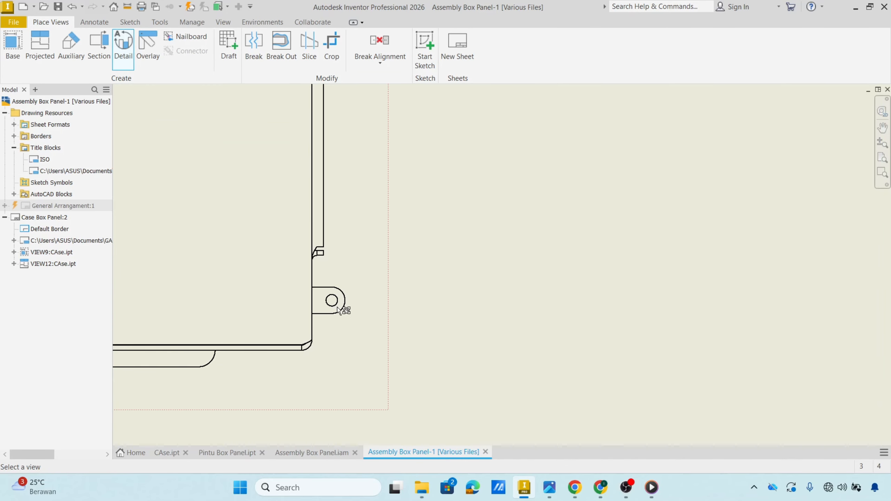
left_click(120, 56)
left_click(335, 301)
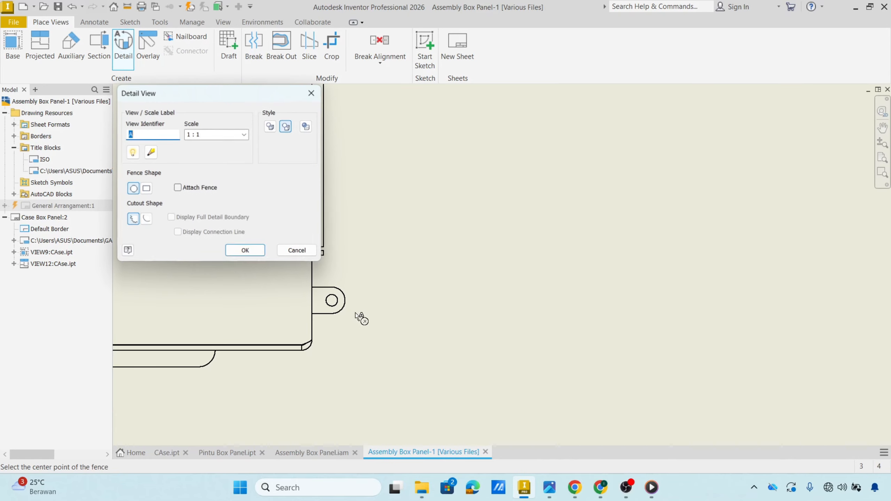
left_click(312, 92)
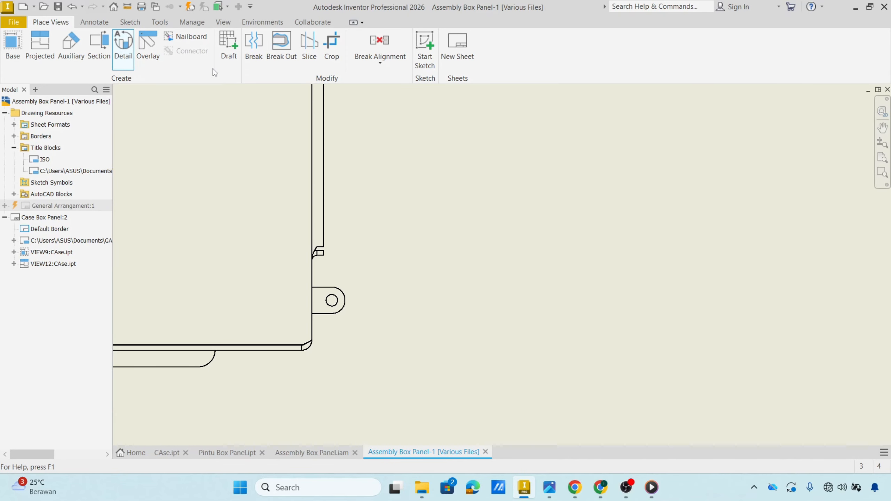
Step: Start detail view A from the upper view, with a circular fence centred on the hinge lug's hole and enclosing the lug
left_click(122, 46)
scroll(409, 362, "down", 3)
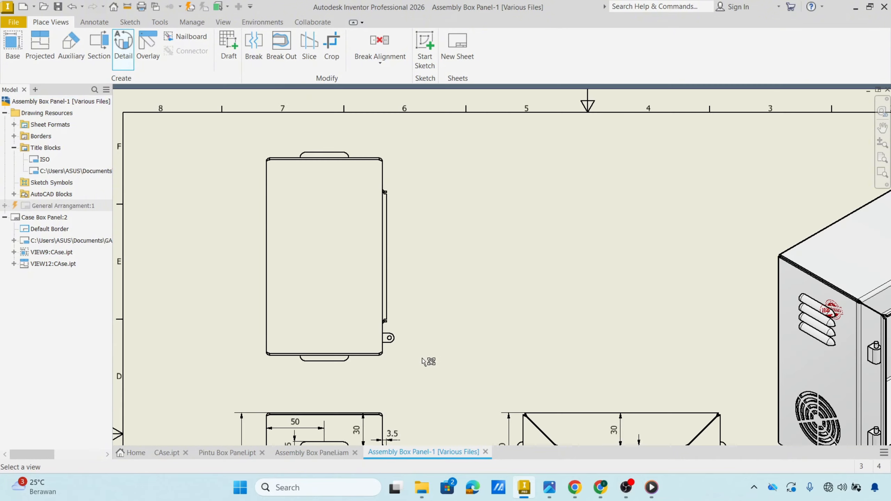
left_click(404, 368)
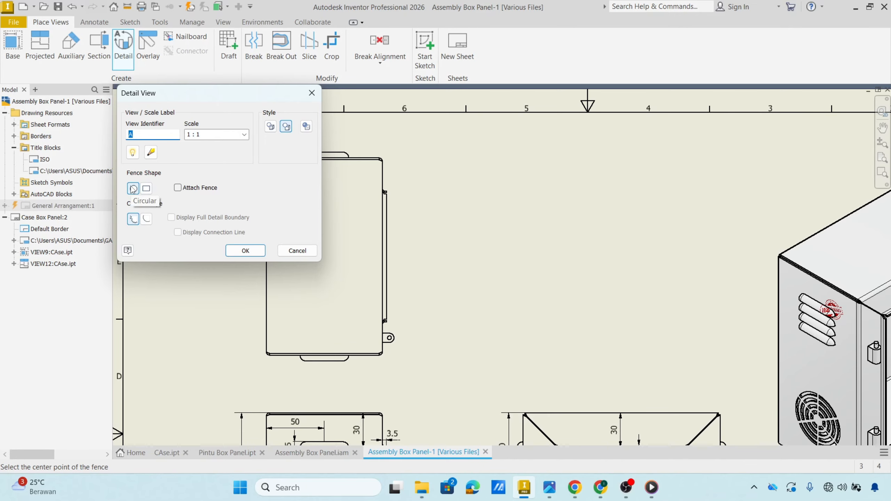
scroll(387, 319, "down", 5)
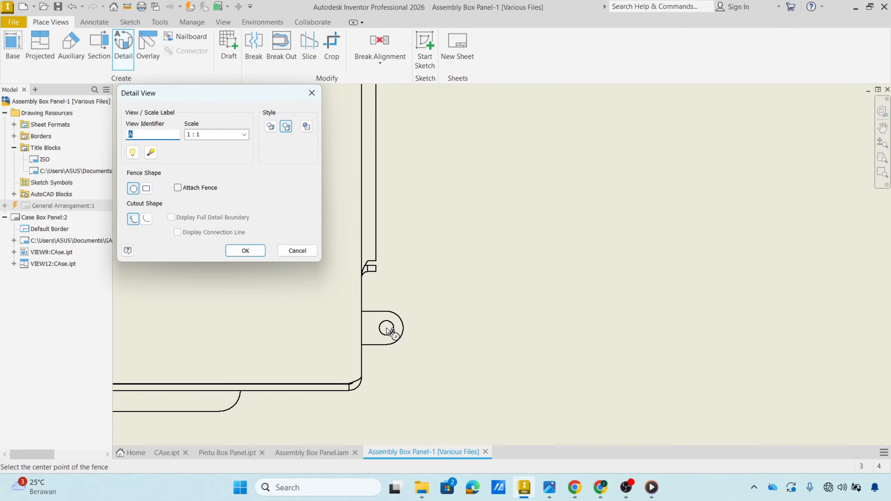
left_click(386, 328)
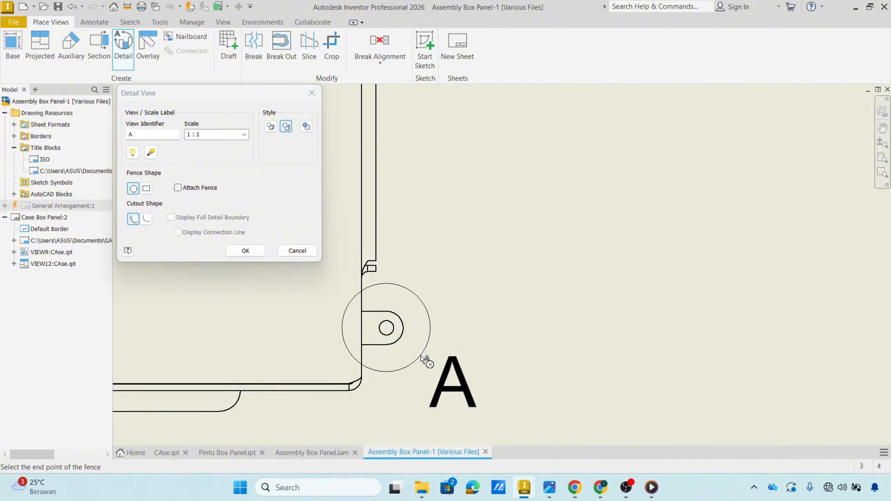
left_click(425, 360)
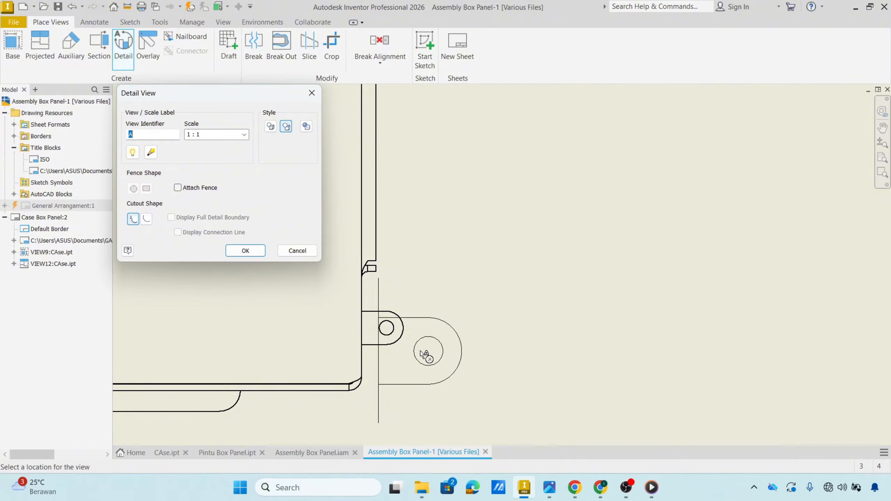
Step: Set detail view A's scale to 5 : 1 and place it in the empty area beside the upper view
scroll(468, 284, "down", 3)
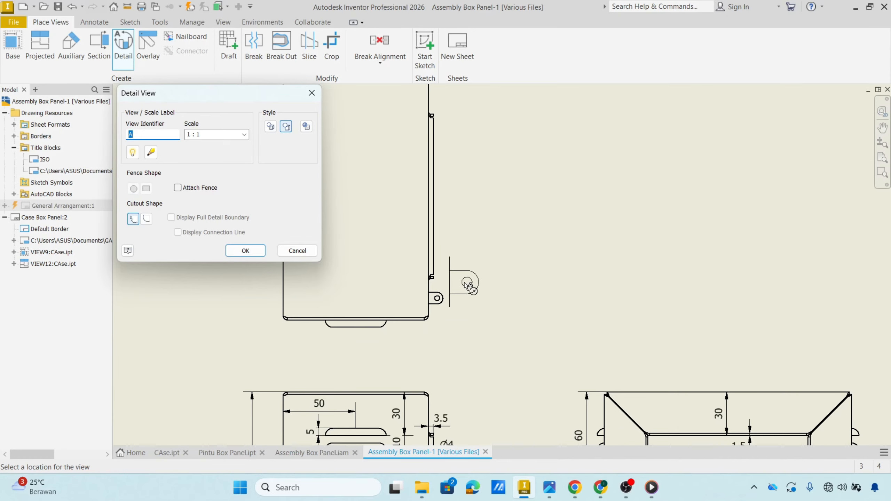
middle_click_drag(537, 219, 504, 274)
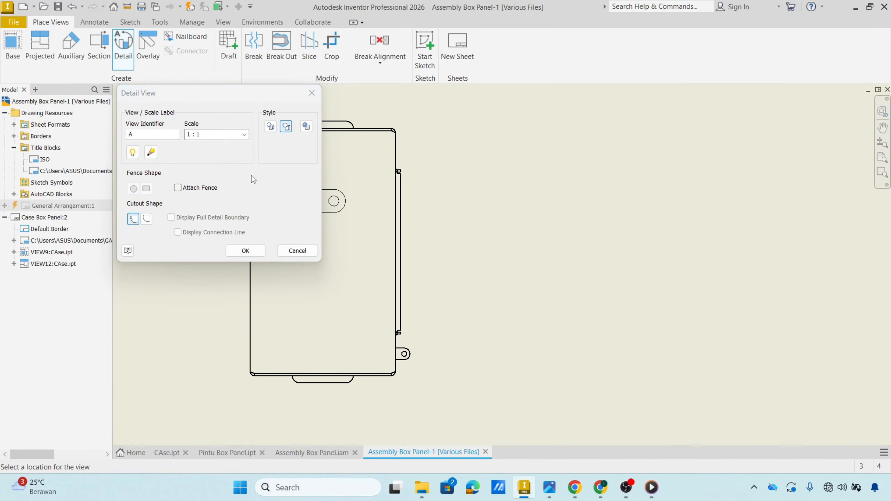
left_click(244, 134)
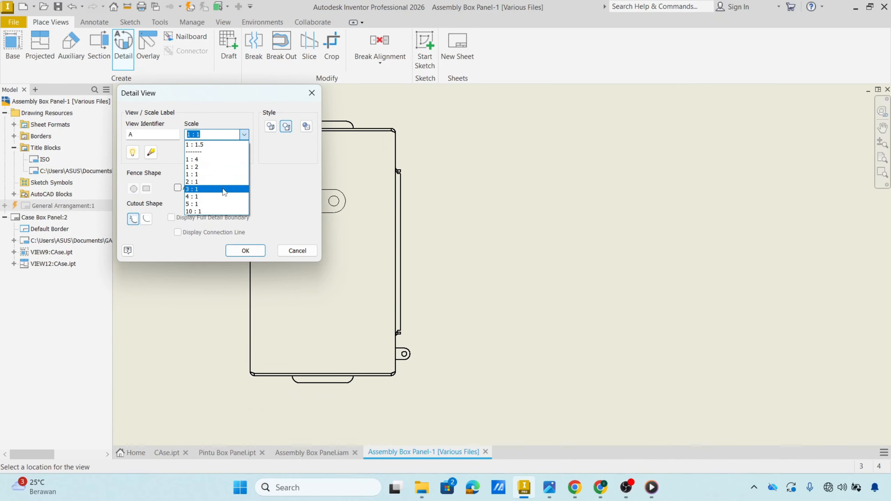
left_click(223, 204)
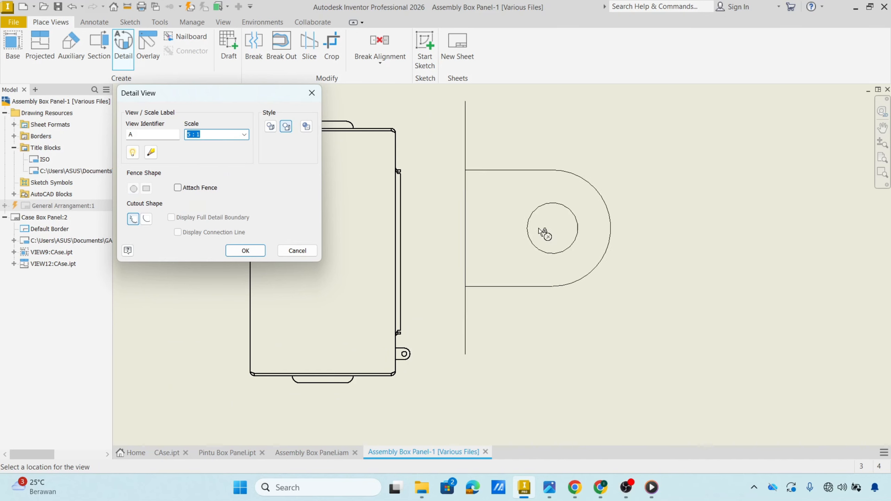
scroll(551, 228, "down", 3)
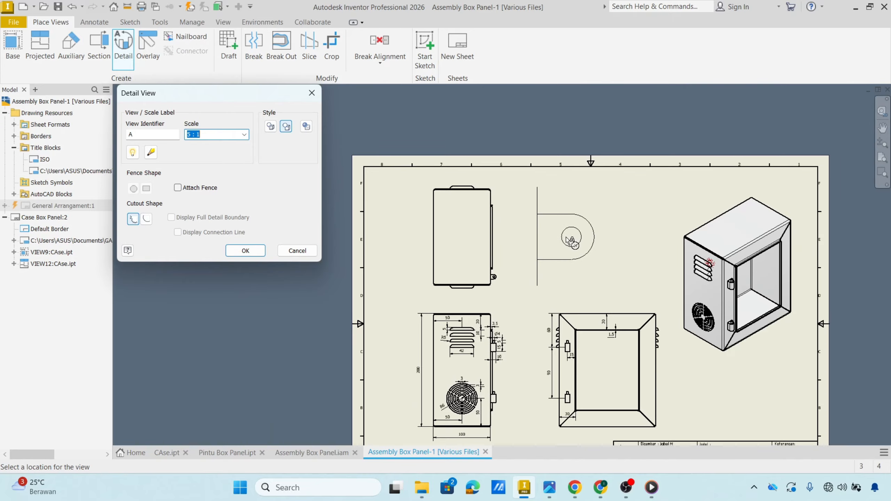
left_click(552, 237)
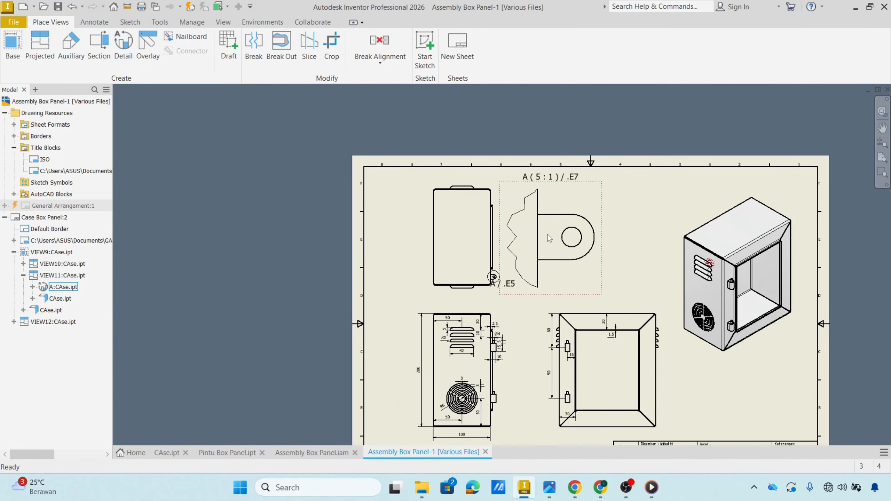
Step: Move the hinge lug's detail view farther from the upper view, towards the isometric view
left_click(611, 289)
left_click_drag(611, 288, 625, 290)
left_click(655, 273)
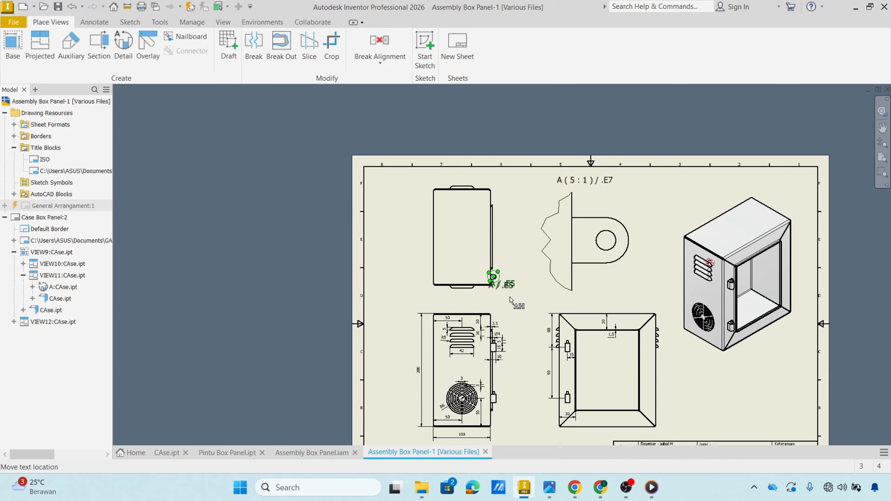
Step: Reposition the detail callout label of the hinge lug just below its circular fence in the upper view
scroll(507, 288, "down", 5)
scroll(505, 289, "up", 5)
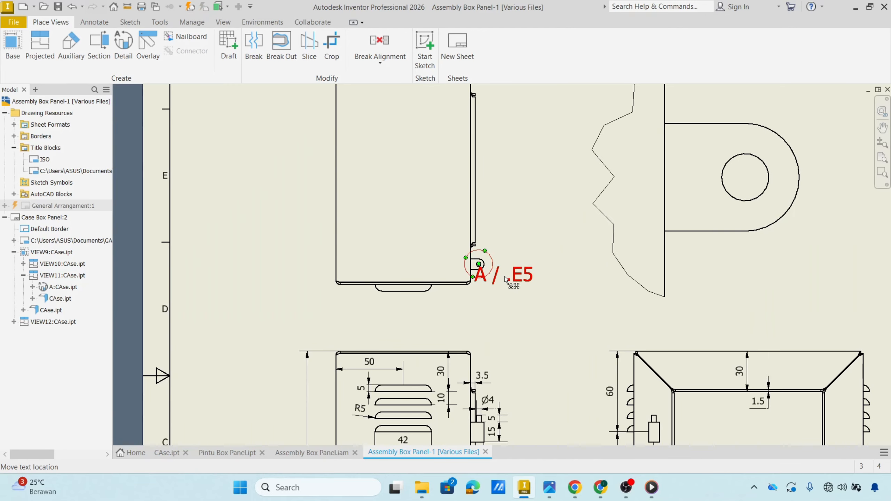
left_click_drag(505, 286, 509, 326)
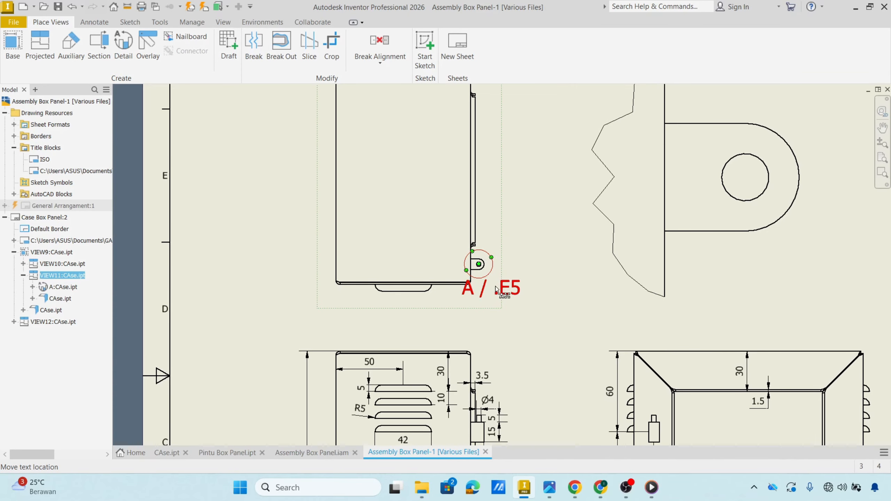
left_click_drag(508, 286, 522, 307)
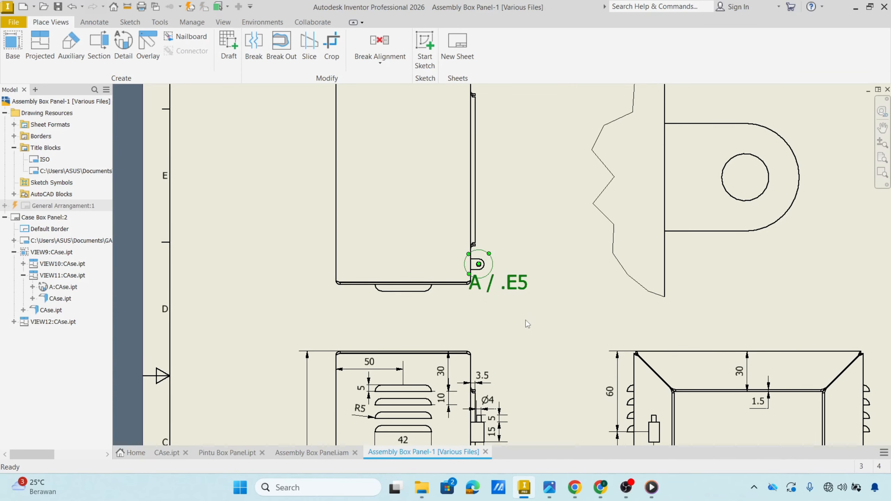
Step: Shift the upper view's detail callout text lower, clear of the circular fence around the hinge lug
scroll(480, 285, "up", 5)
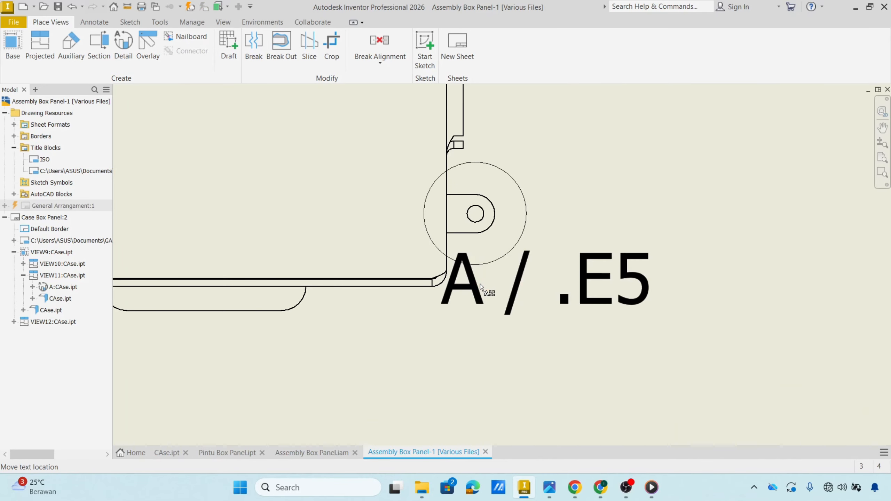
left_click_drag(481, 284, 472, 313)
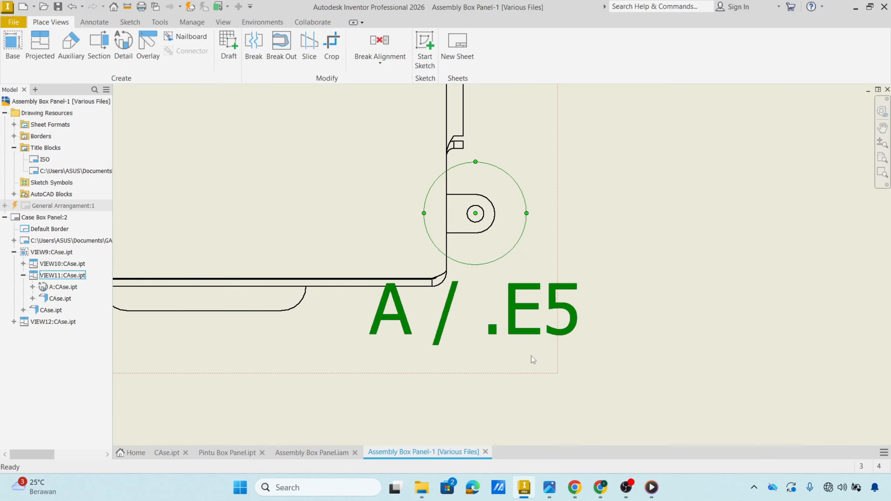
scroll(532, 355, "down", 3)
scroll(535, 355, "down", 2)
scroll(537, 358, "up", 2)
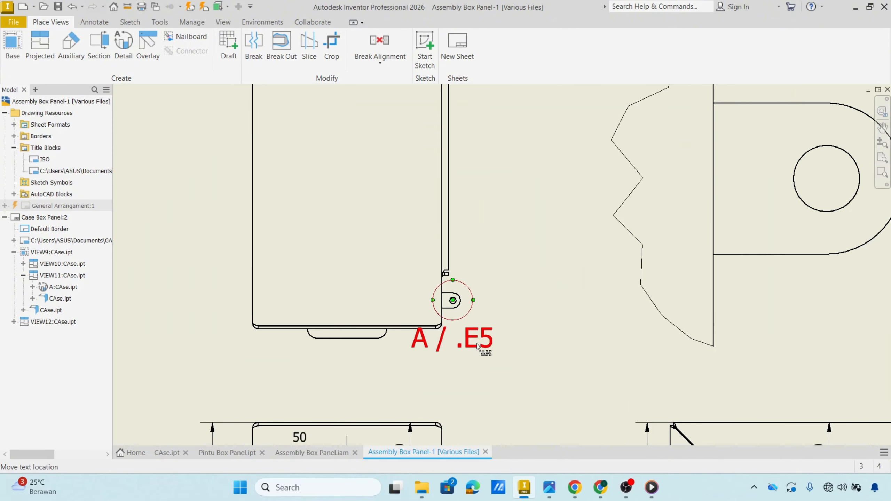
left_click_drag(484, 341, 470, 374)
scroll(517, 361, "down", 3)
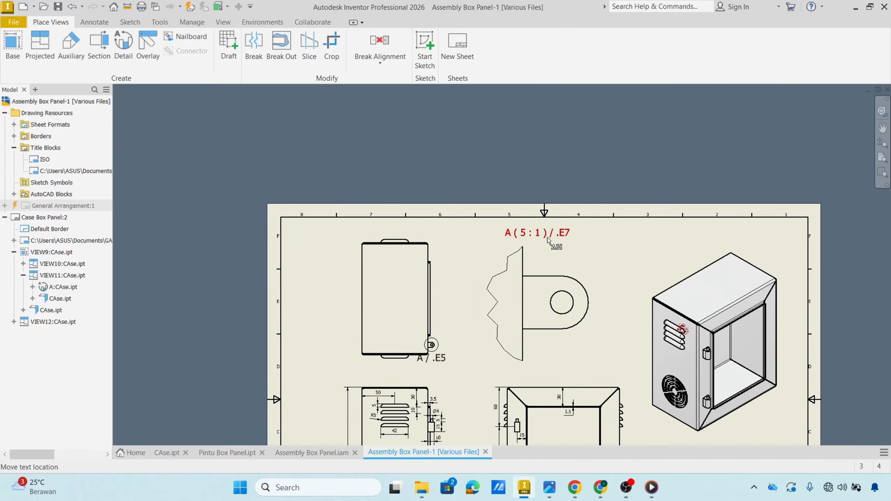
Step: Place detail view A's scale label beneath the enlarged lug, and move the detail view closer to the upper view
left_click_drag(531, 234, 527, 373)
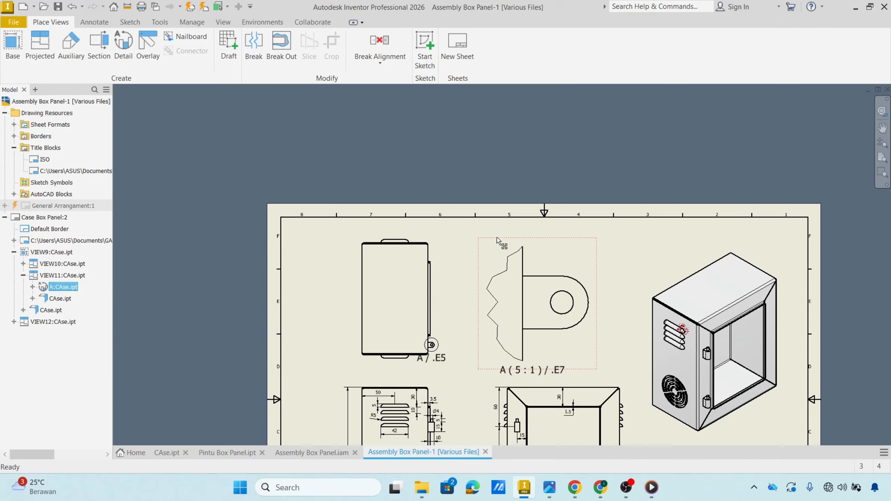
left_click_drag(500, 239, 470, 255)
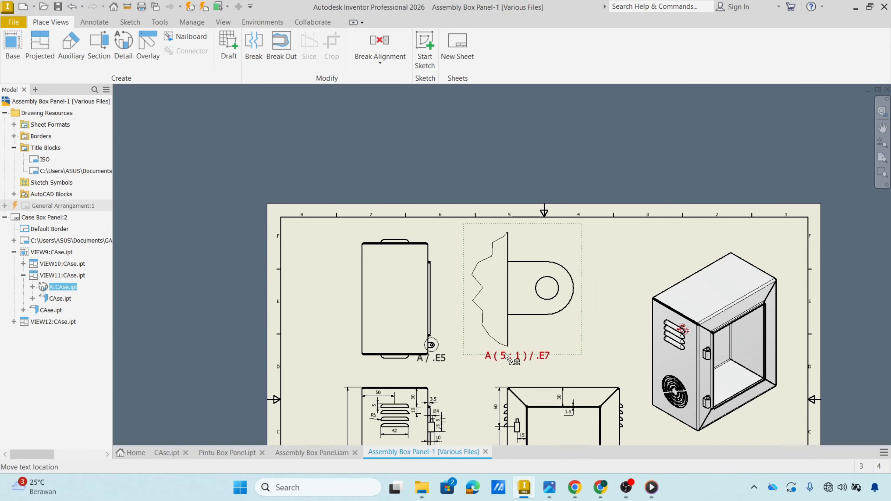
left_click_drag(502, 360, 496, 361)
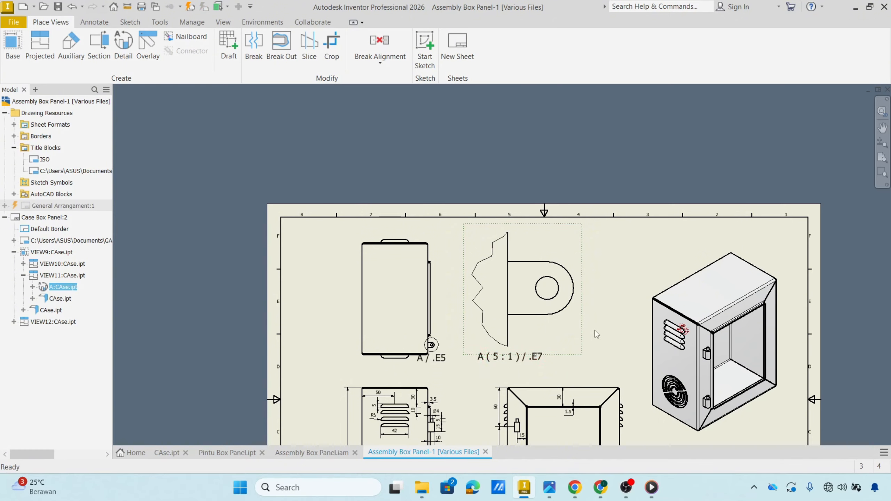
Step: Dimension the lug's height between its two straight edges in detail view A, placing the dimension on the case side
left_click(94, 22)
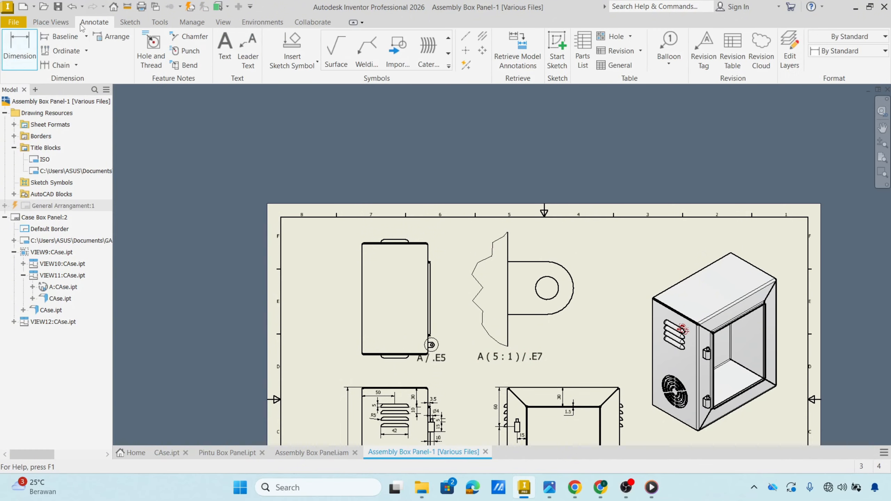
left_click(20, 49)
scroll(554, 241, "up", 3)
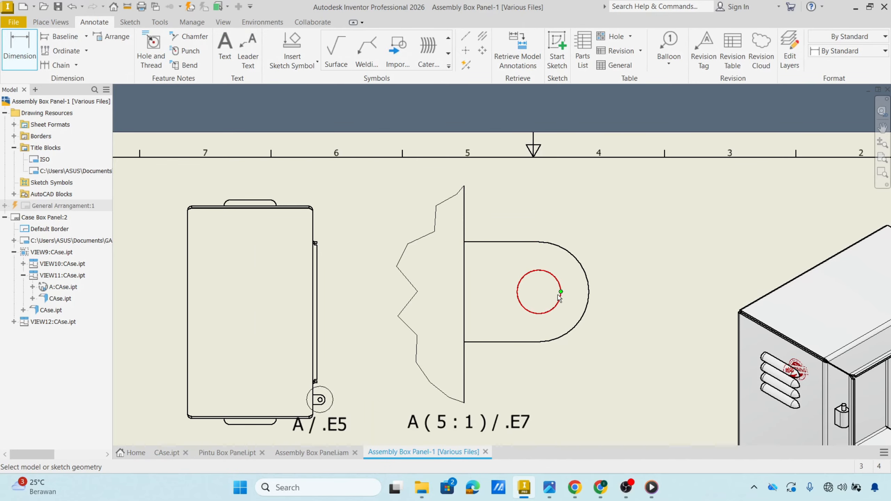
left_click(492, 242)
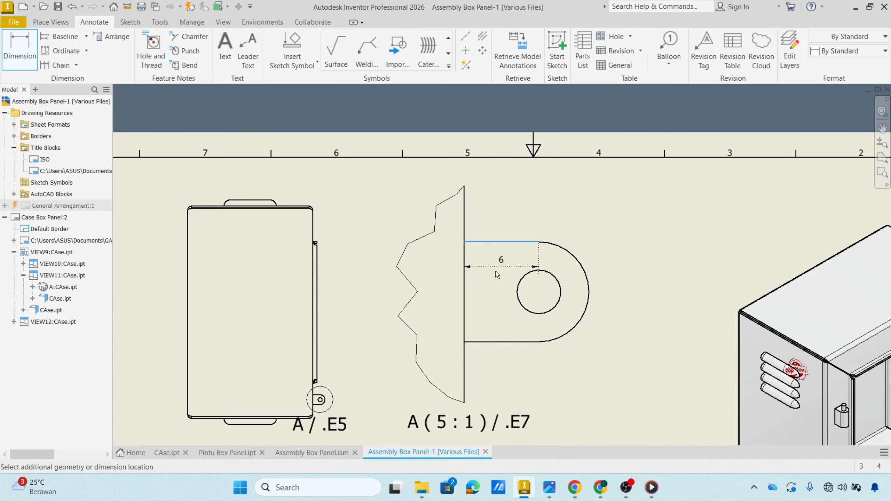
left_click(500, 341)
left_click(469, 293)
left_click(841, 301)
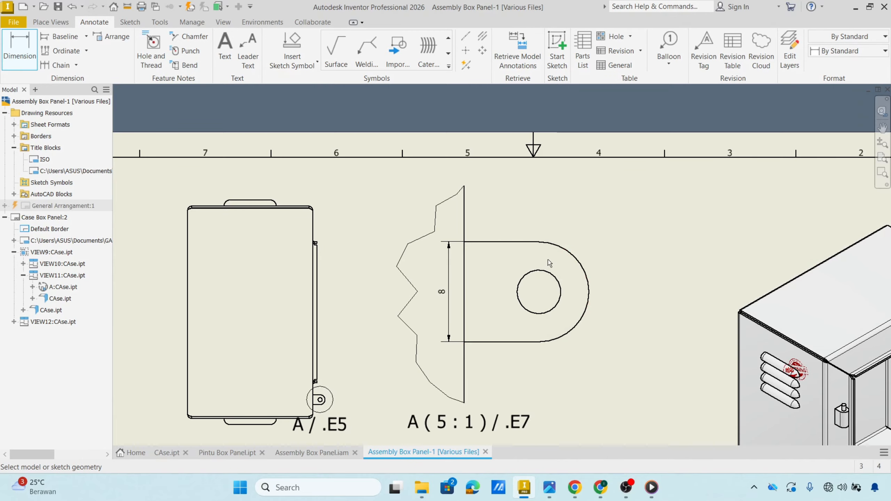
Step: Examine the existing hinge and panel dimensions in the louvred side view and the front view
scroll(491, 255, "up", 3)
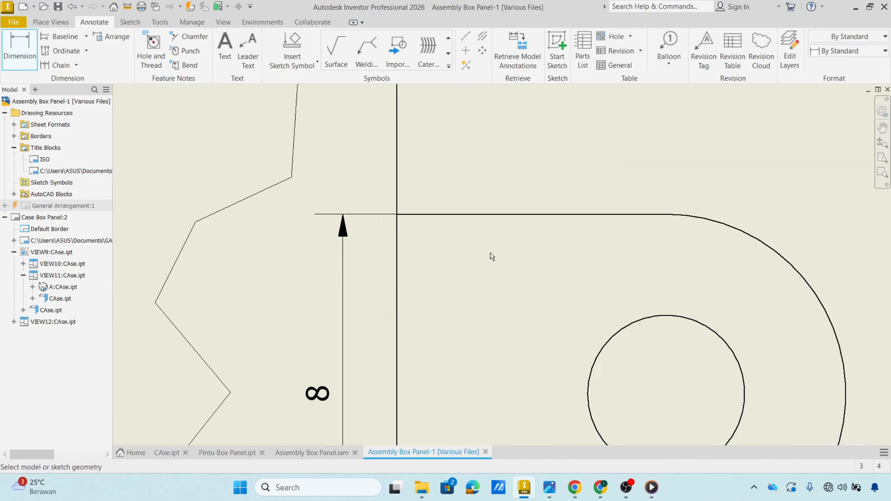
scroll(493, 261, "down", 4)
scroll(494, 267, "up", 3)
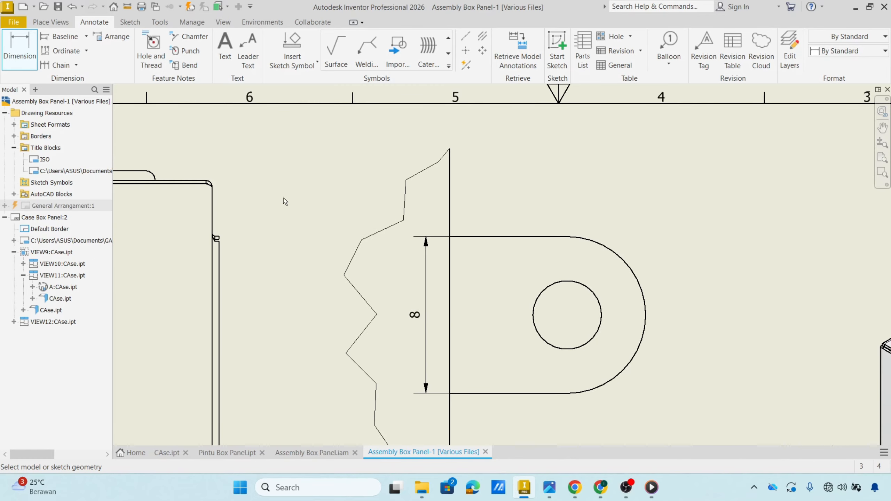
scroll(305, 233, "up", 4)
scroll(305, 233, "down", 6)
scroll(313, 374, "up", 4)
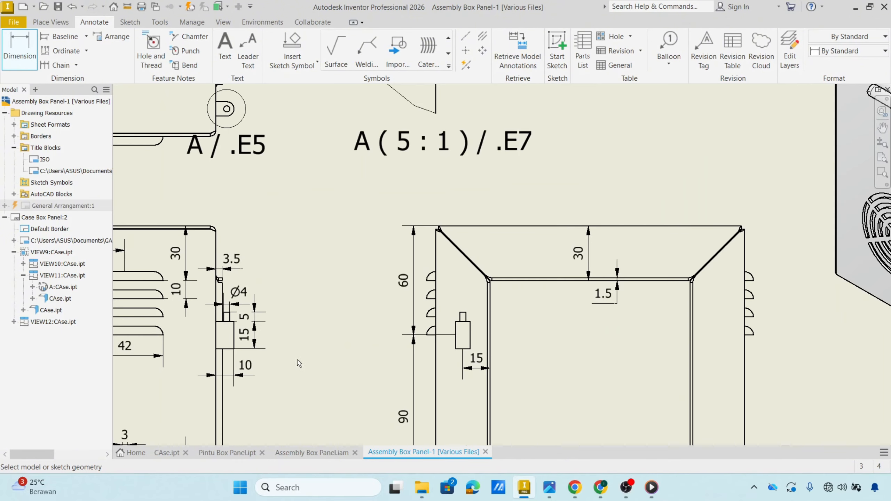
mouse_move(357, 282)
middle_mouse_down()
mouse_move(372, 283)
mouse_move(399, 326)
middle_mouse_up()
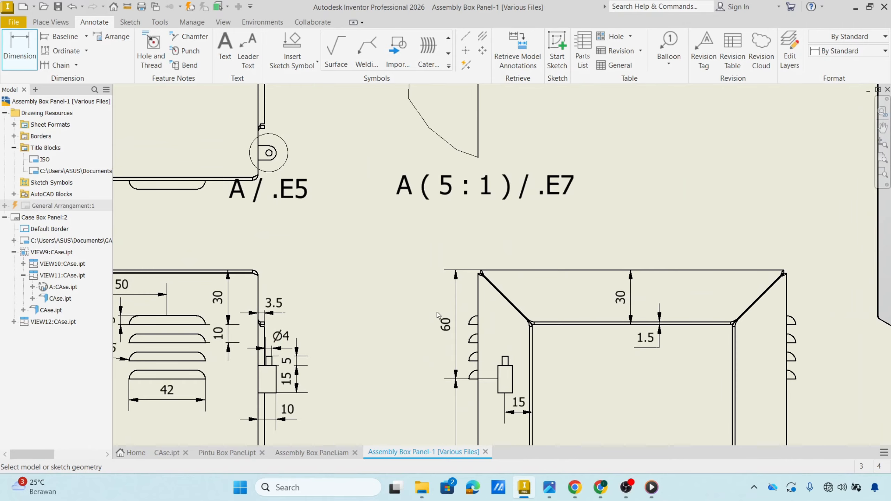
scroll(443, 304, "down", 4)
middle_click_drag(534, 252, 436, 299)
scroll(483, 304, "up", 2)
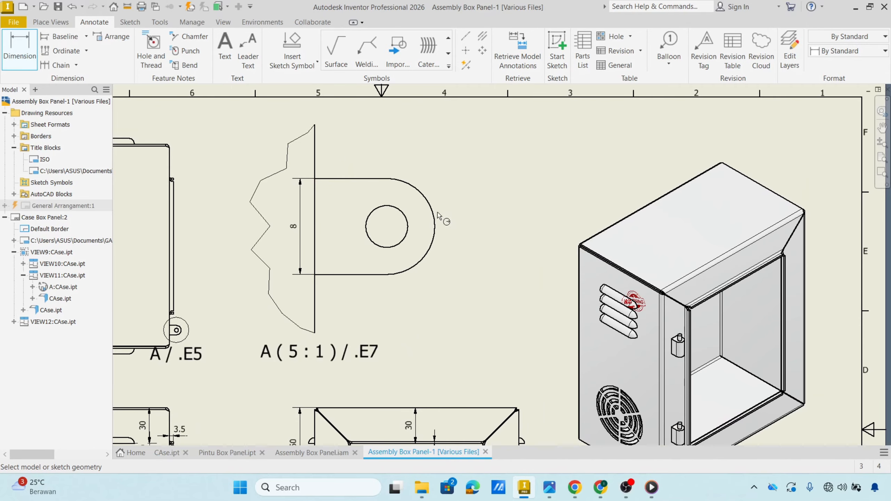
Step: Dimension the lug hole's diameter in detail view A with the primary unit precision set to 1.1
left_click(405, 218)
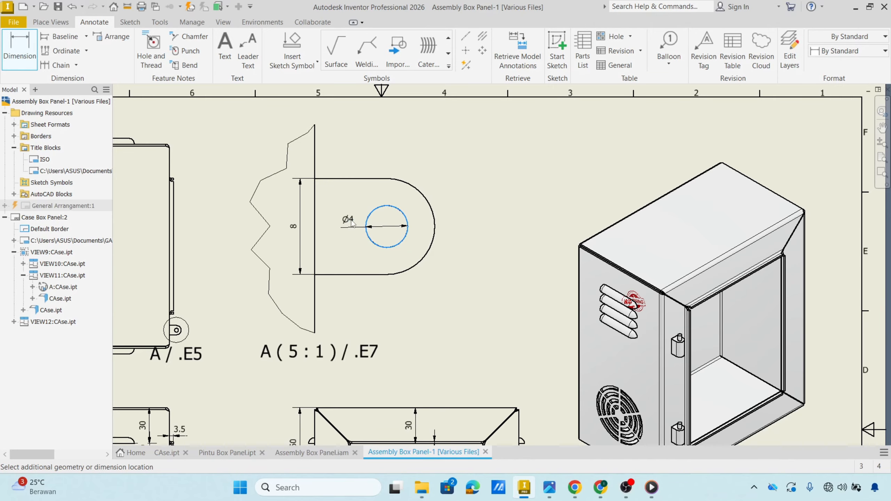
left_click(353, 224)
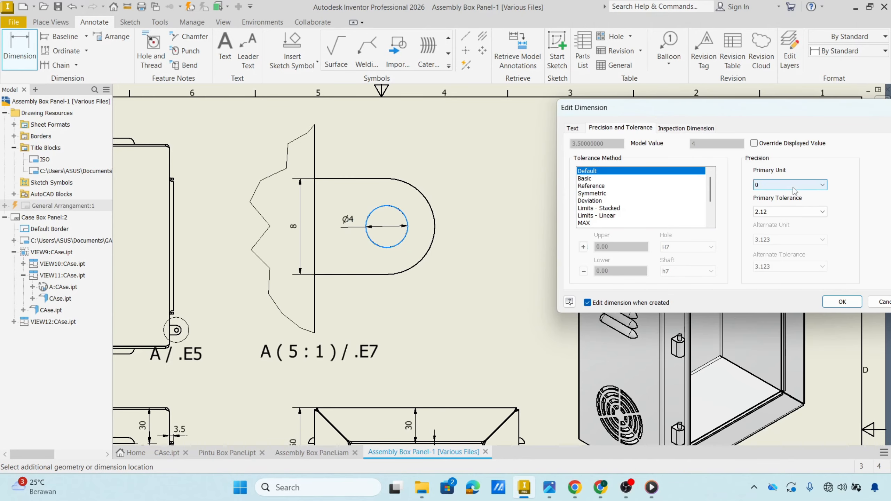
left_click(789, 184)
left_click(786, 202)
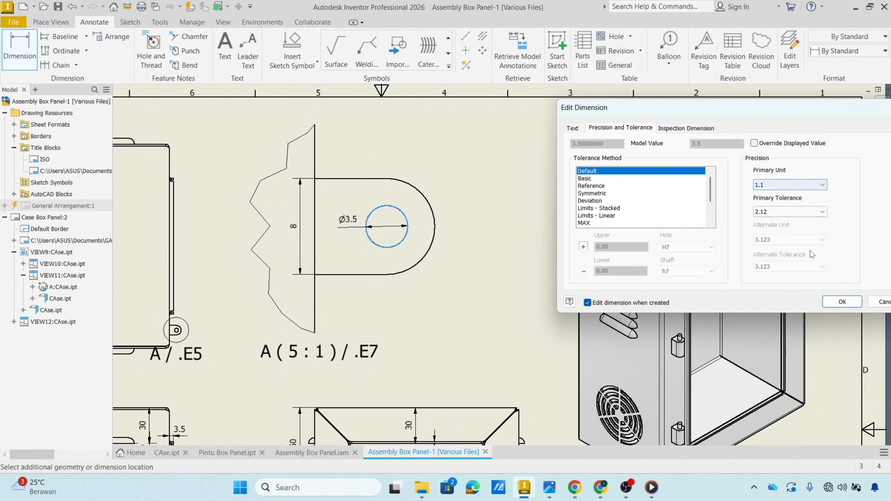
left_click(835, 302)
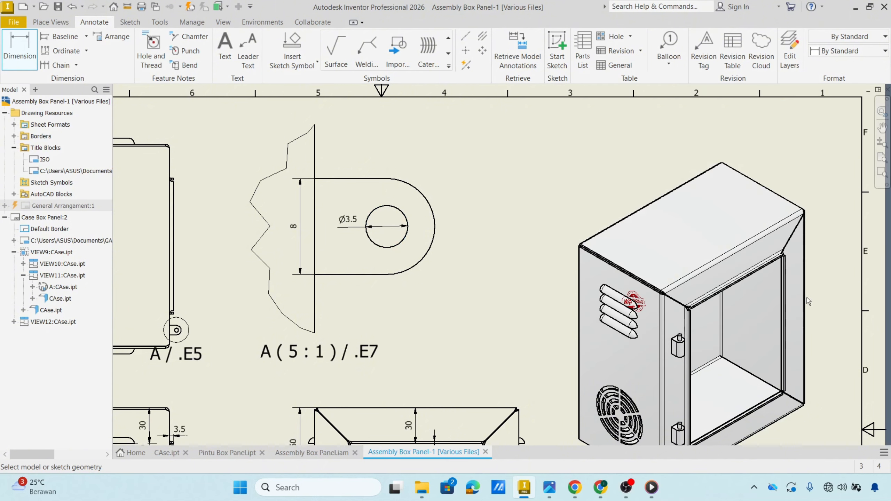
Step: Dimension the radius of the lug's rounded end and the lug's overall length from the case edge in detail view A
left_click(426, 199)
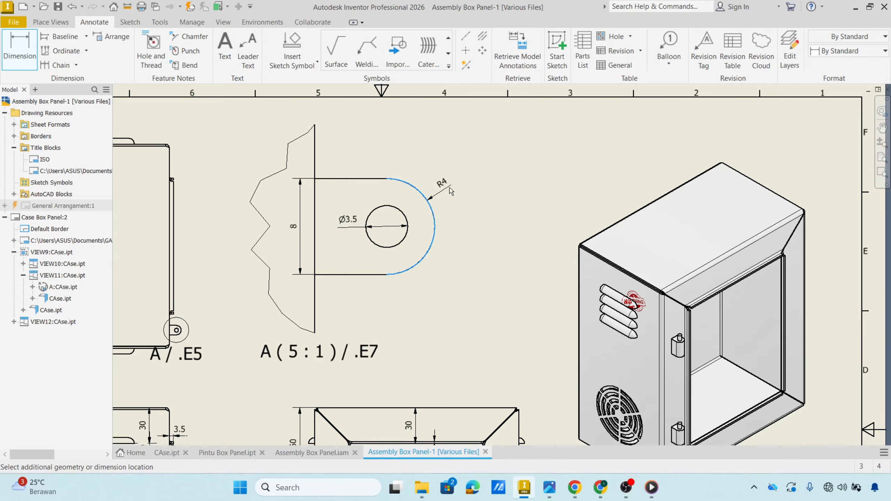
left_click(446, 234)
left_click(842, 302)
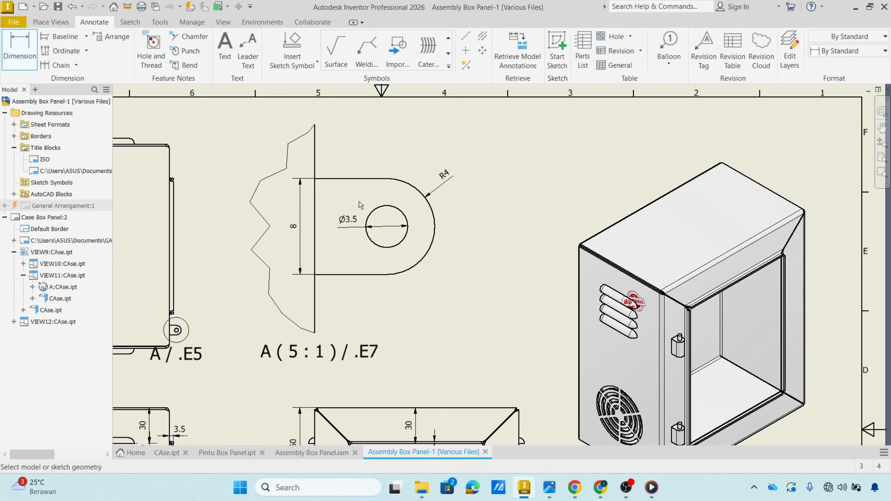
left_click(315, 228)
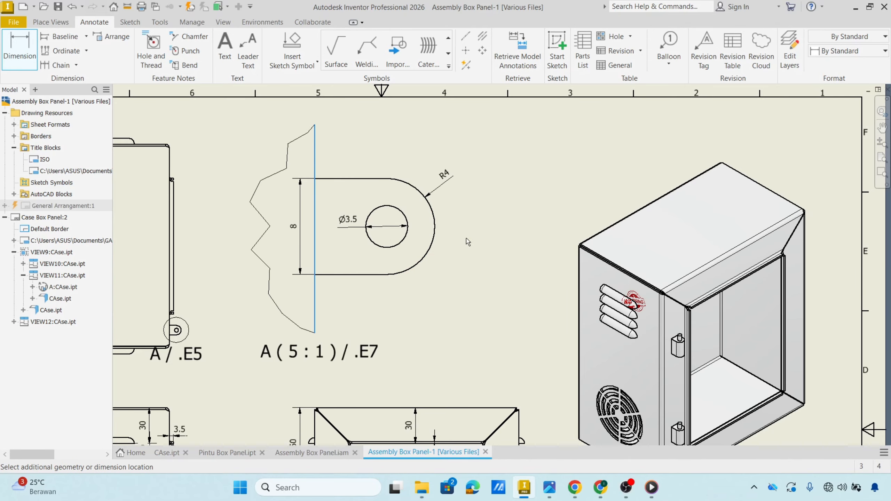
left_click(438, 228)
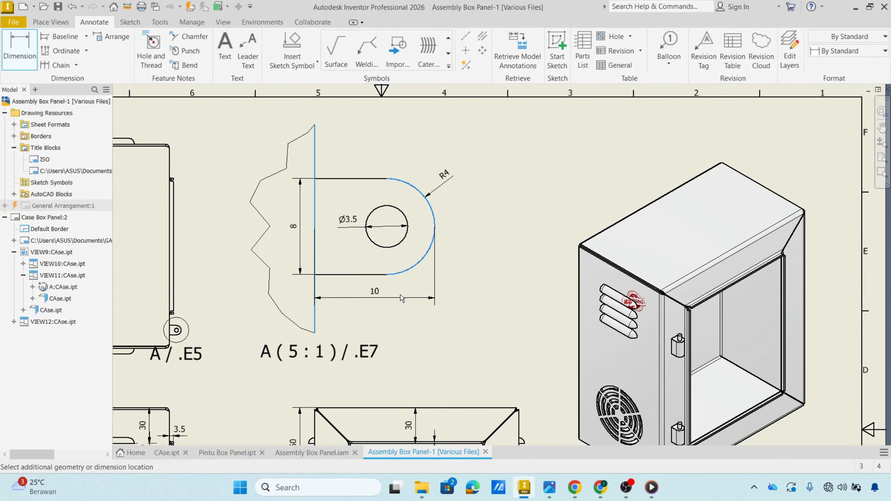
left_click(539, 304)
left_click(825, 302)
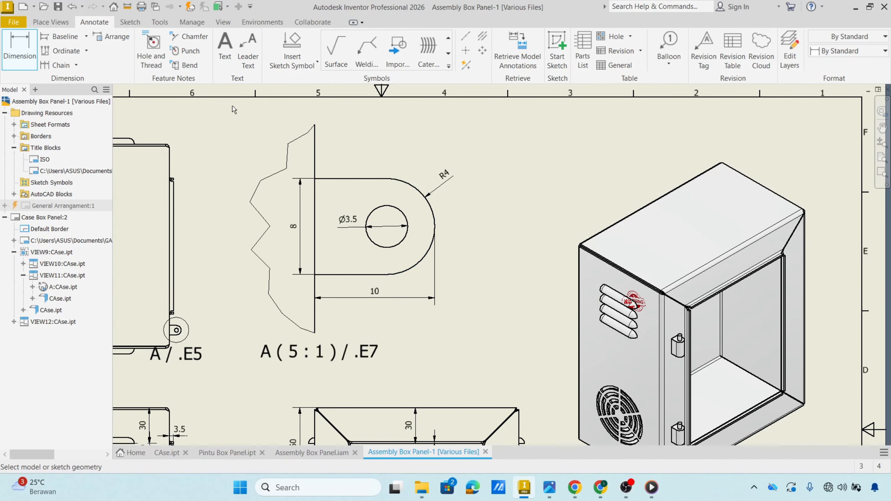
Step: Add a center mark to the lug's hole in detail view A
scroll(360, 187, "up", 2)
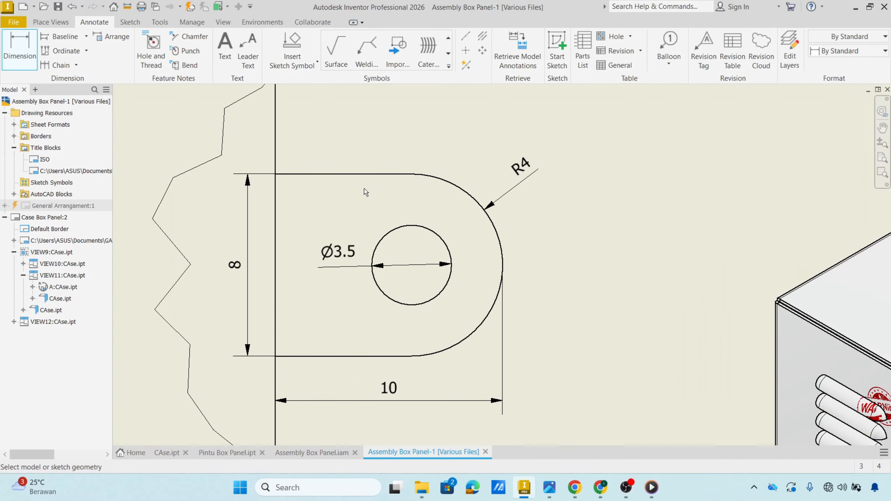
scroll(364, 193, "down", 3)
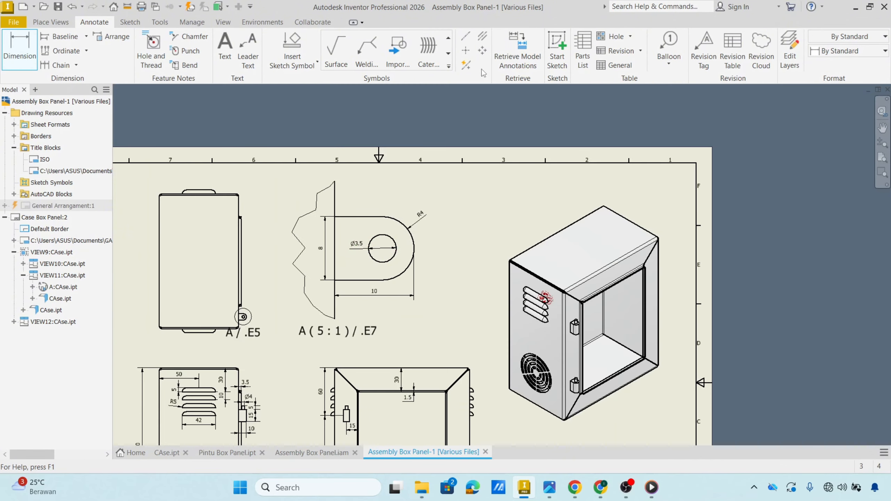
left_click(465, 50)
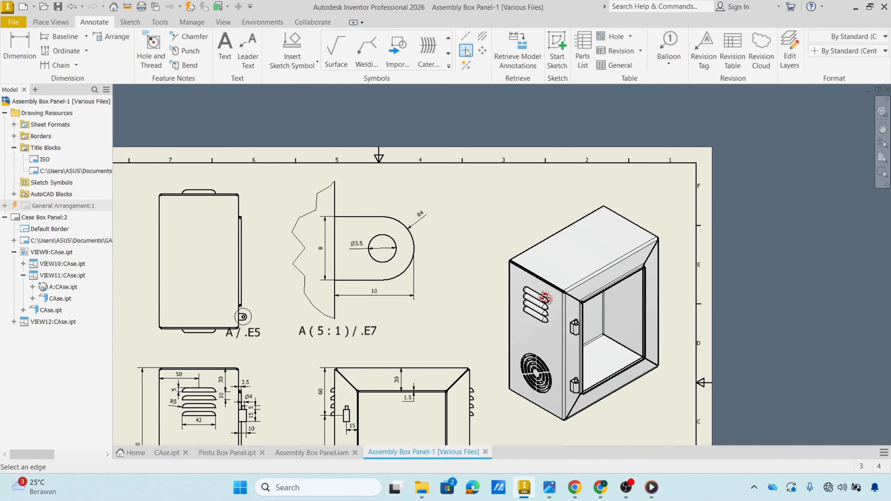
left_click(391, 257)
scroll(465, 258, "down", 2)
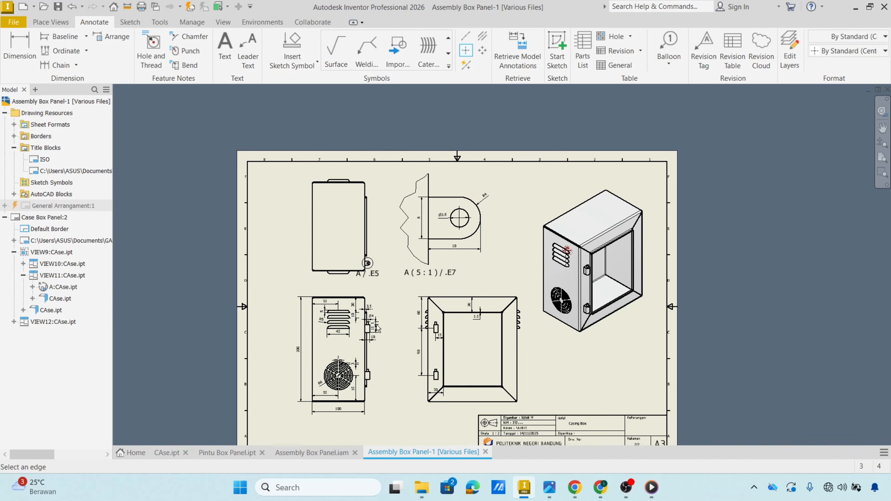
key("Escape")
Step: Set the primary unit precision of the upper hinge pin's diameter dimension in the louvred side view to 1.1
scroll(379, 325, "up", 5)
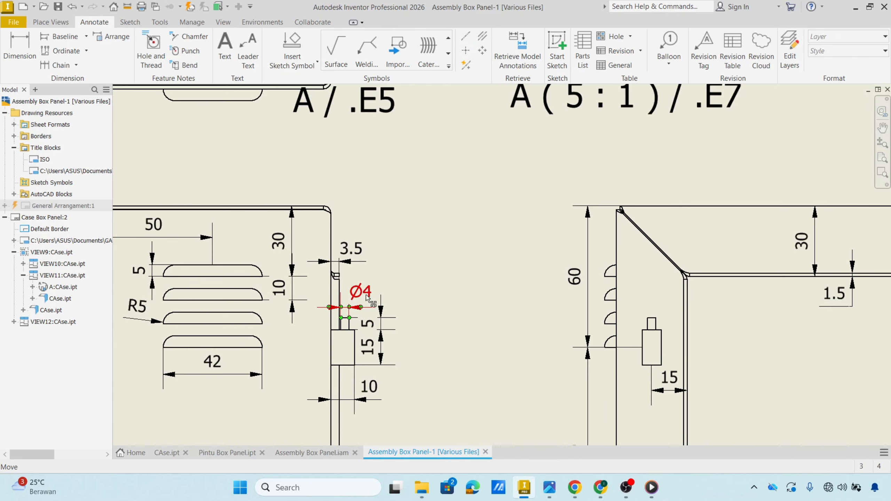
right_click(366, 298)
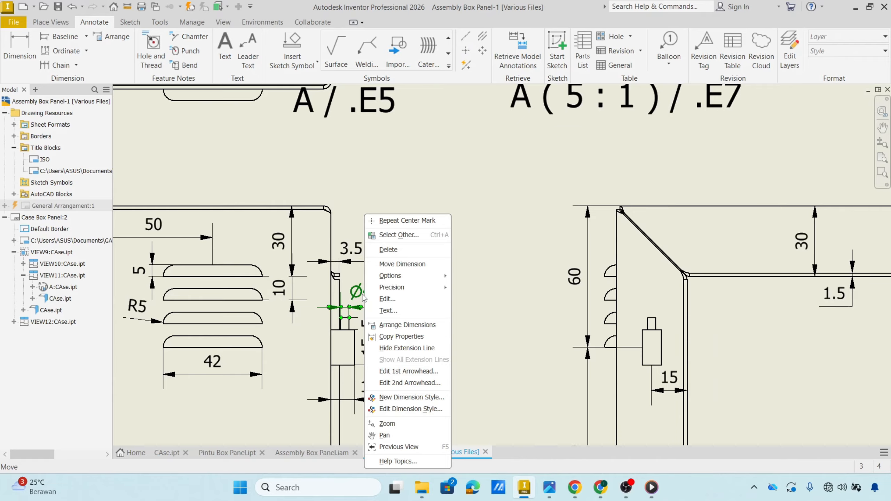
left_click(362, 295)
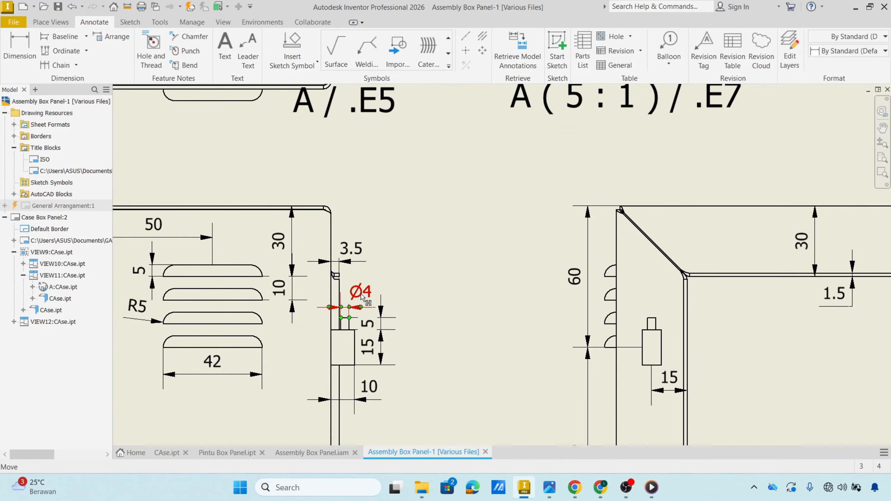
double_click(362, 296)
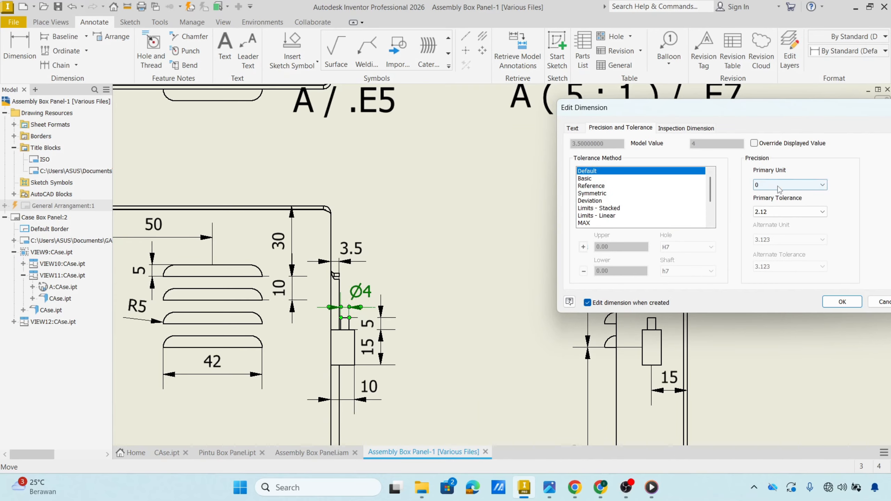
left_click(825, 190)
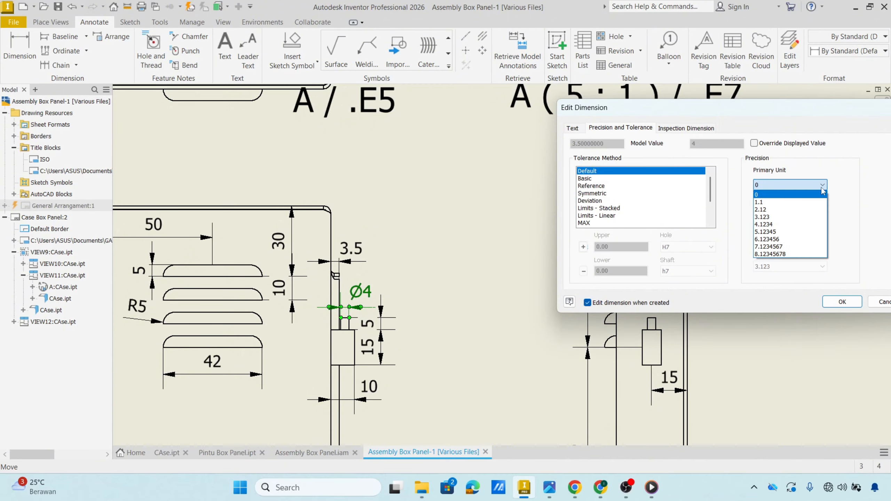
left_click(808, 205)
left_click(831, 297)
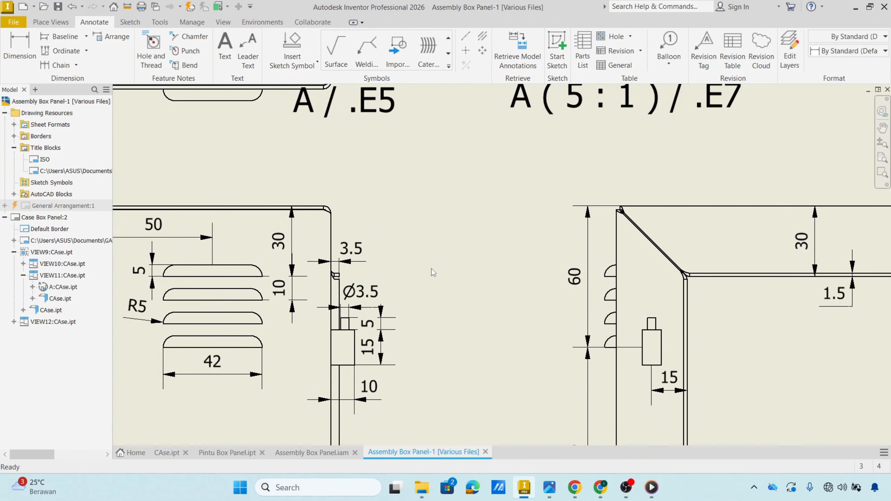
Step: Try to shift the detail callout label "A / .E5" sideways, away from the case outline in the top view
scroll(433, 268, "down", 5)
scroll(433, 270, "down", 1)
middle_click_drag(460, 269, 479, 257)
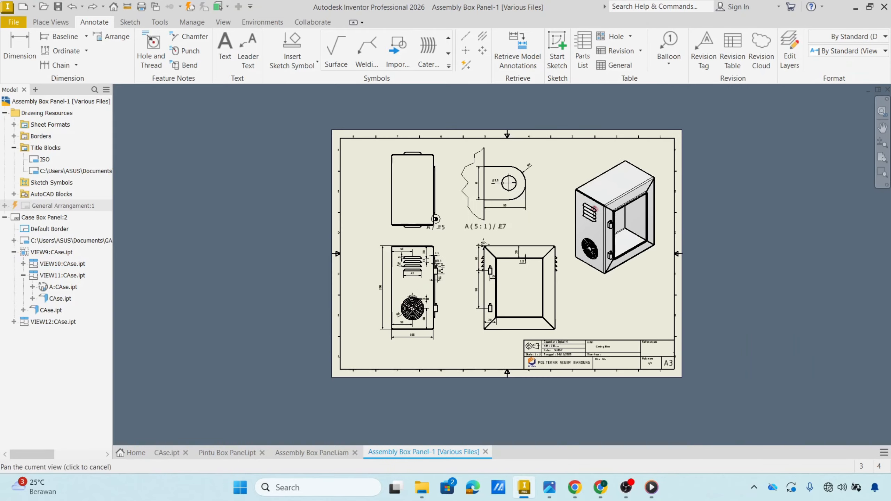
scroll(479, 259, "up", 4)
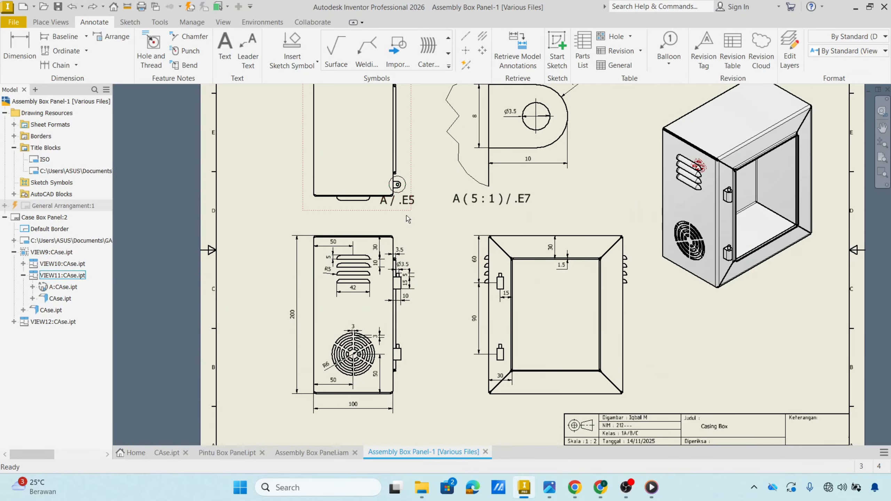
scroll(464, 232, "up", 3)
middle_click_drag(464, 232, 562, 281)
scroll(418, 226, "up", 3)
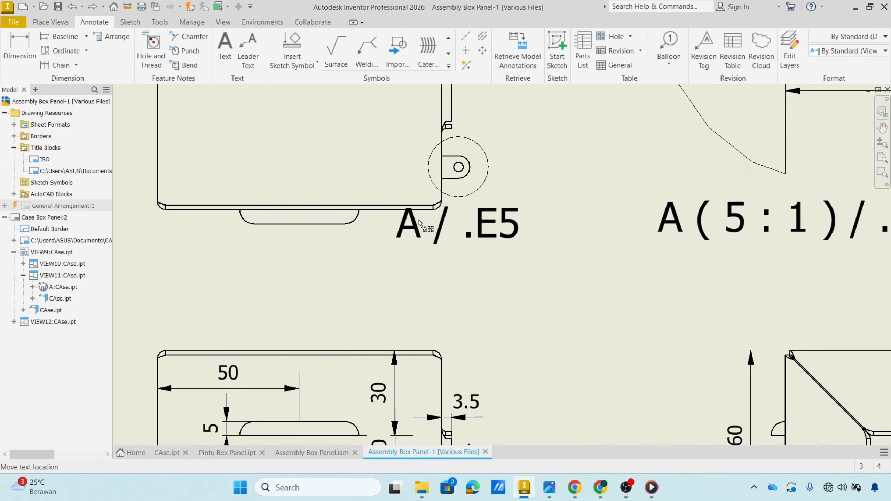
left_click_drag(428, 232, 469, 235)
left_click(492, 284)
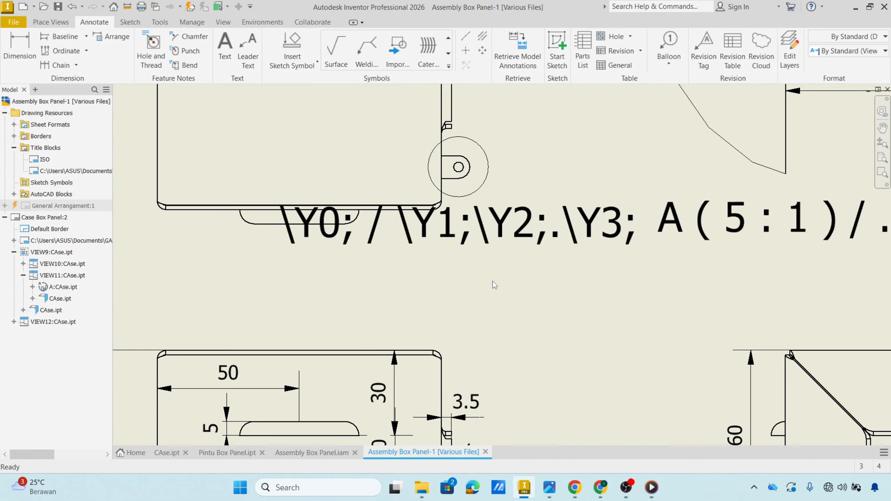
Step: Try to insert a blank line before the text of the "A / .E5" detail callout label
double_click(444, 231)
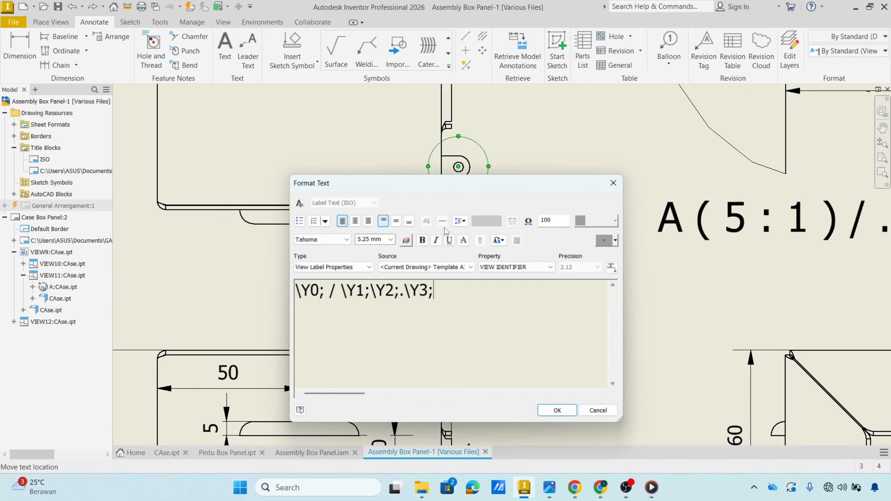
left_click(559, 411)
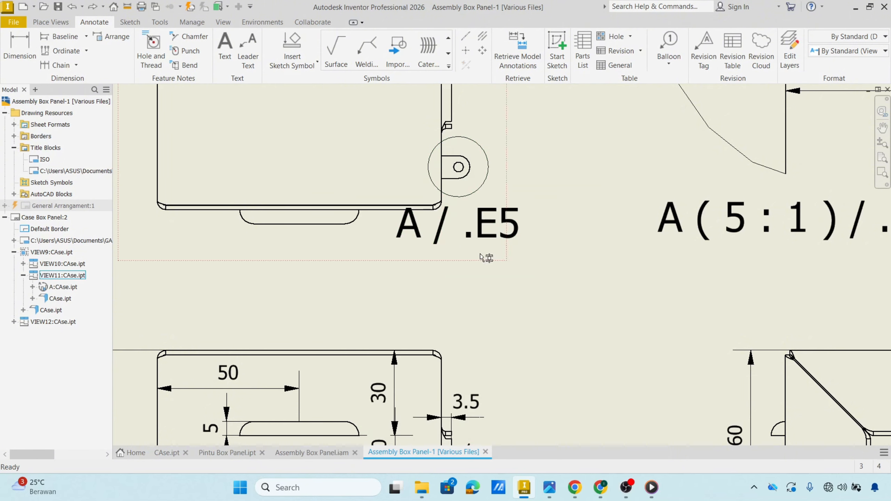
double_click(445, 230)
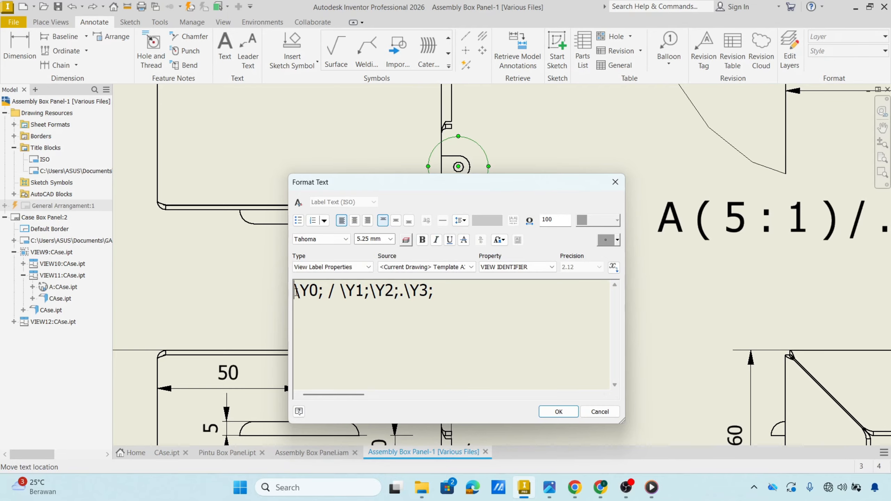
key("Return")
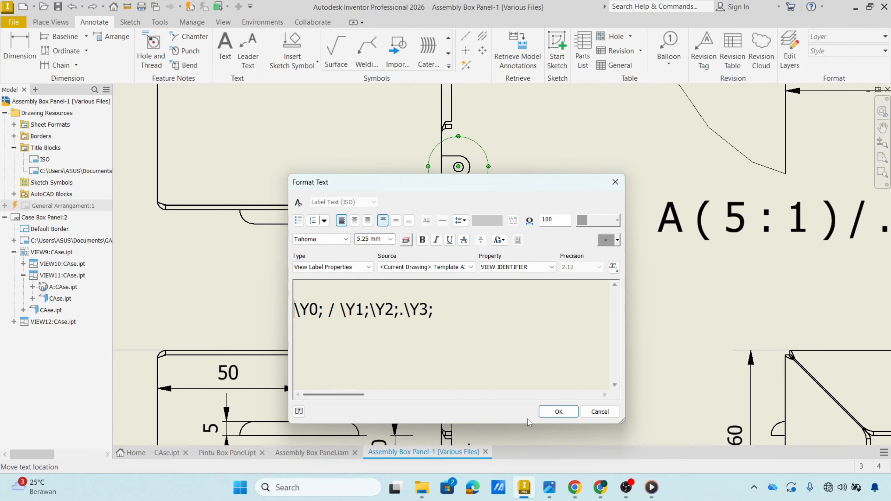
left_click(559, 412)
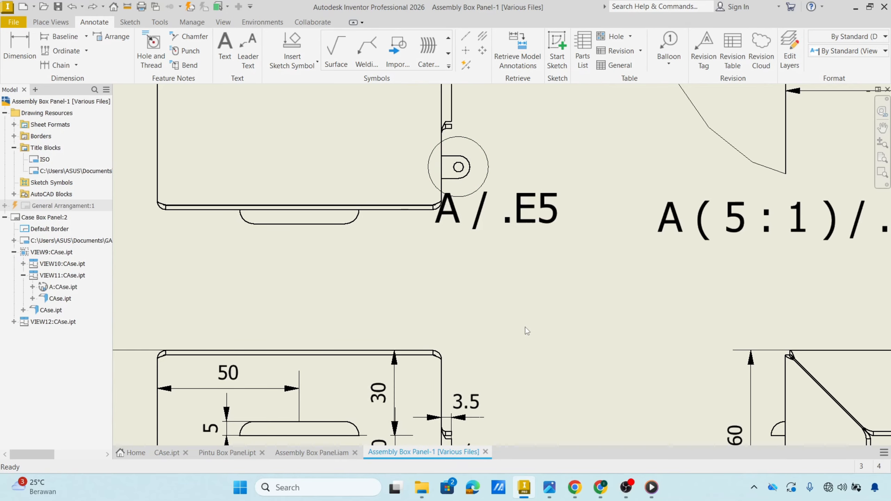
double_click(527, 210)
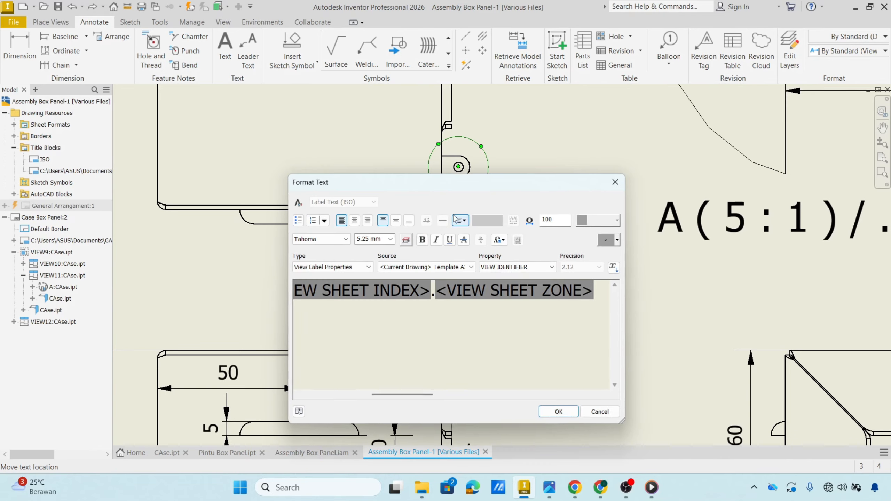
left_click(317, 291)
left_click_drag(417, 395, 343, 393)
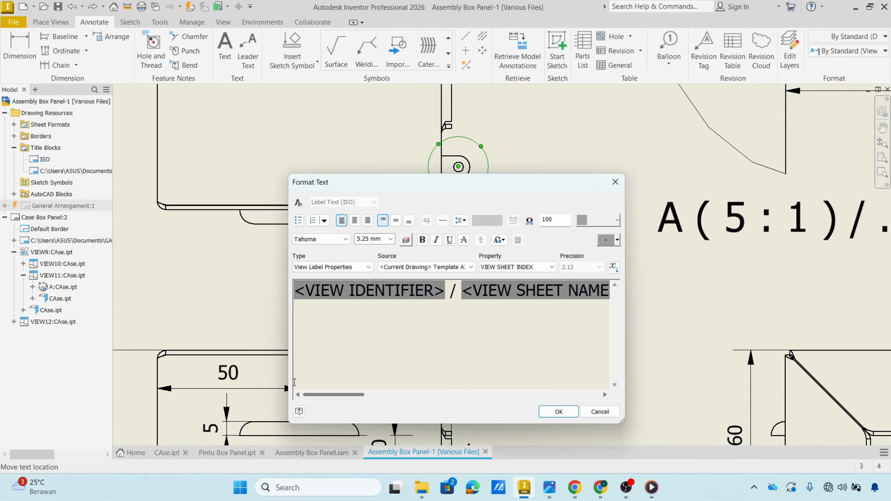
left_click(296, 295)
left_click(310, 287)
key("Return")
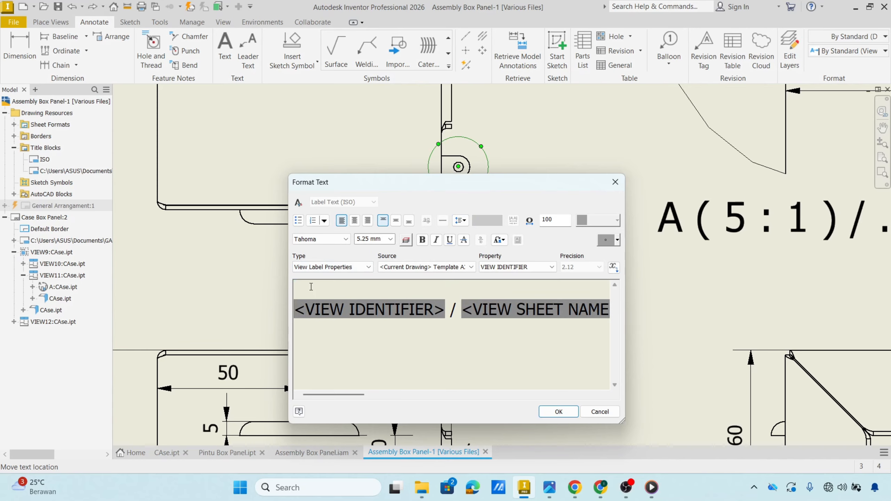
left_click(558, 412)
Step: Move the "A / .E5" label just beneath the detail circle around the hinge lug in the top view
left_click_drag(487, 221, 468, 242)
scroll(532, 281, "down", 5)
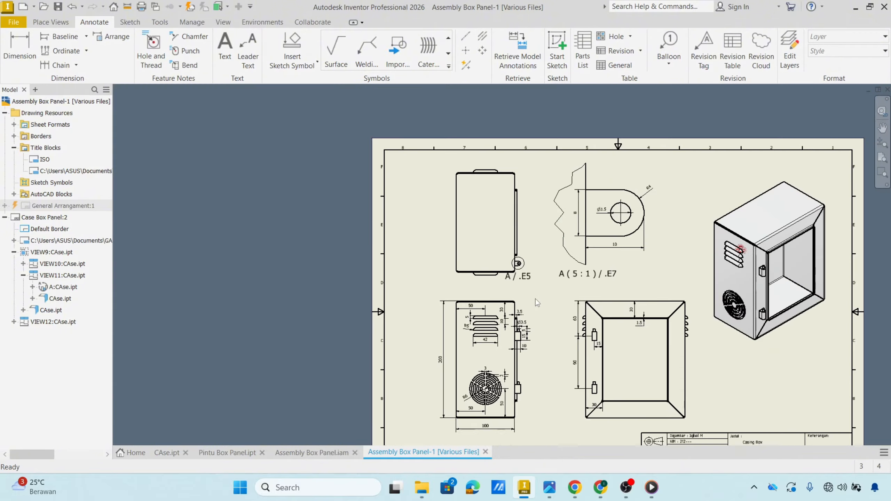
scroll(544, 302, "up", 4)
scroll(543, 301, "down", 3)
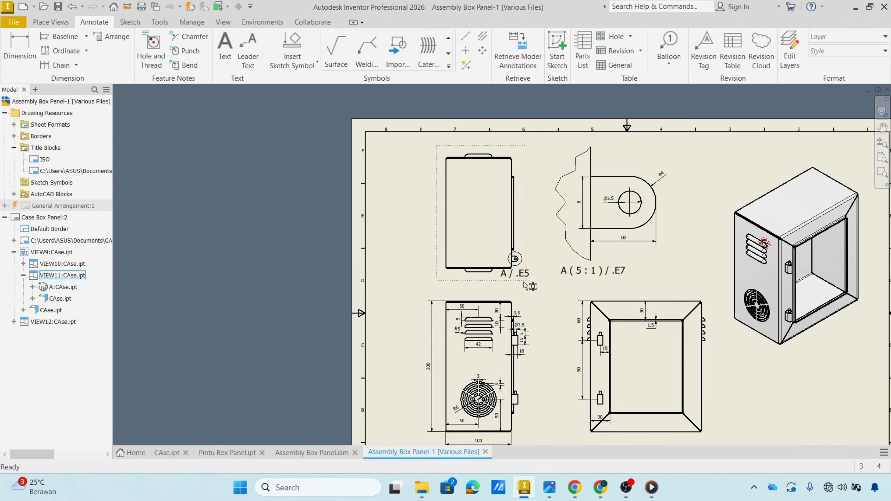
left_click(504, 269)
left_click(627, 298)
scroll(627, 298, "up", 3)
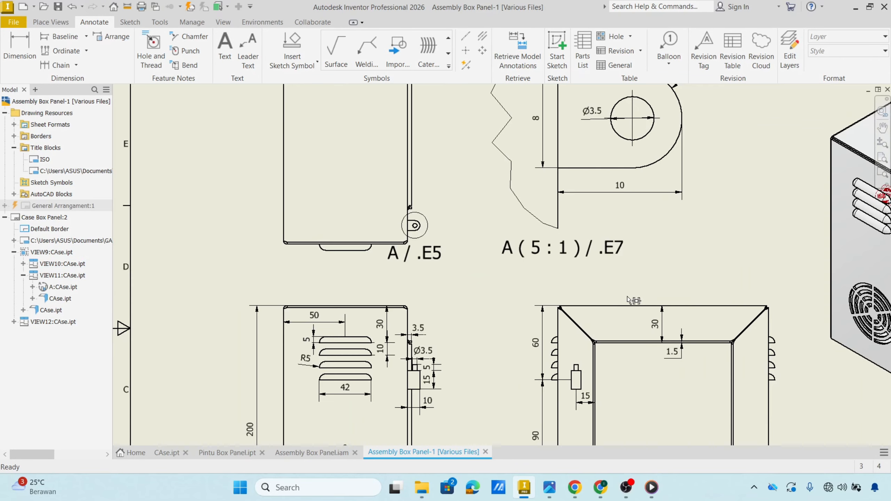
scroll(627, 297, "down", 3)
middle_click_drag(641, 302, 527, 255)
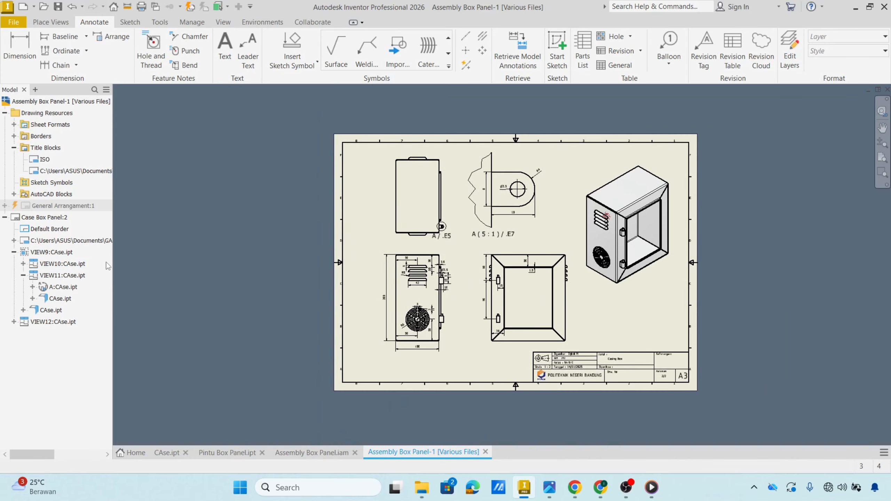
Step: Collapse the Case Box Panel sheet's contents and add a new sheet to the drawing
left_click(5, 218)
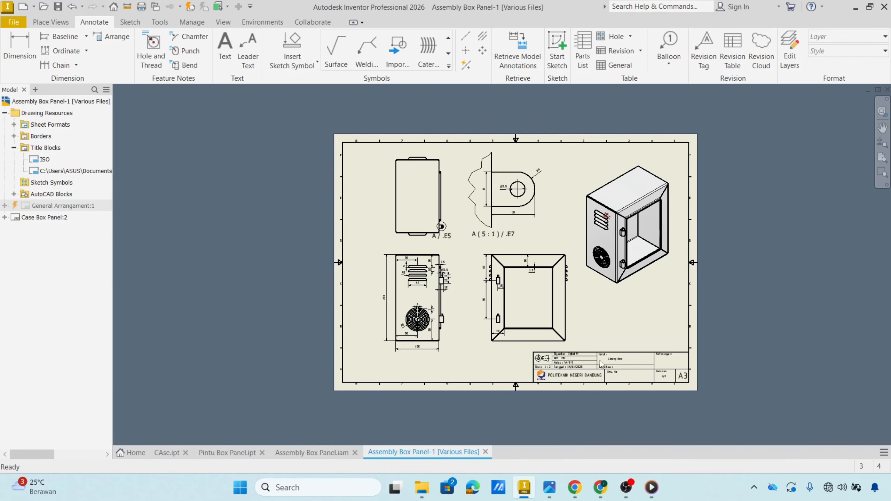
scroll(679, 382, "up", 3)
scroll(583, 360, "down", 3)
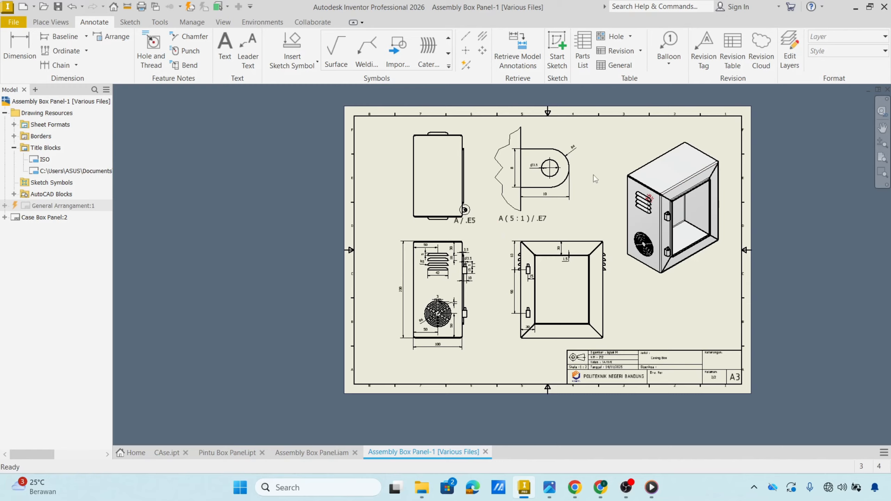
right_click(20, 240)
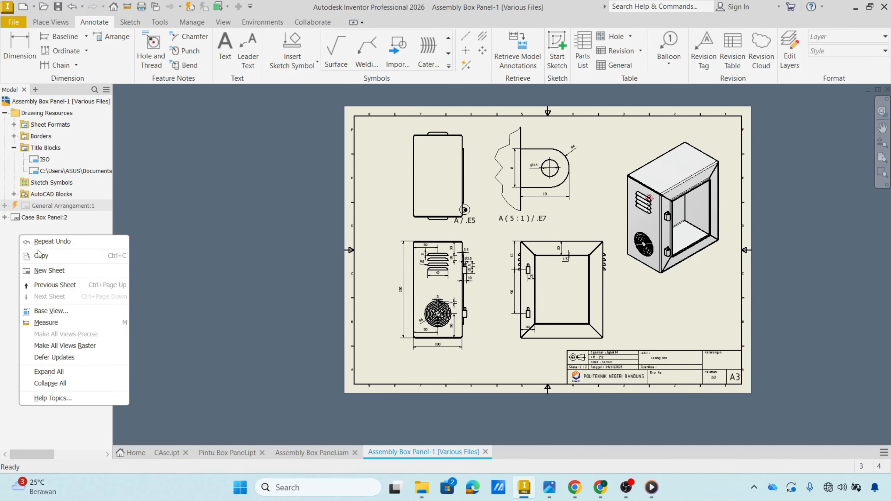
left_click(47, 270)
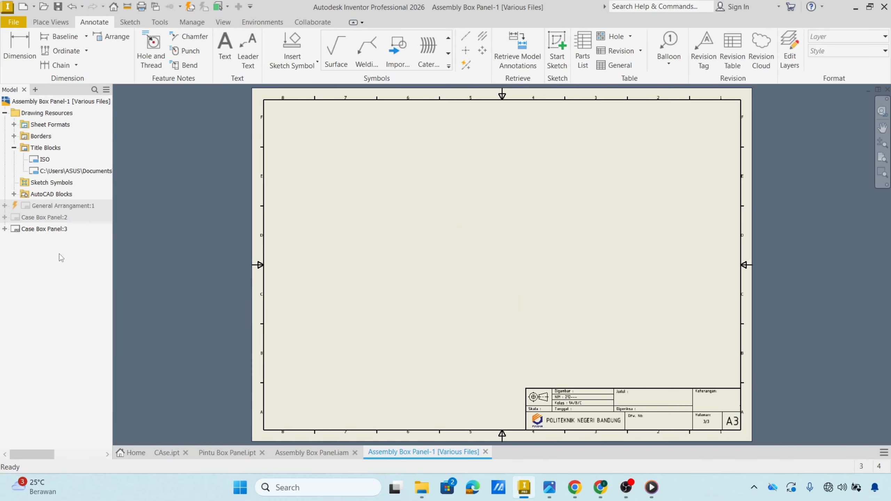
Step: Rename the new third sheet as Case Flat
left_click(51, 231)
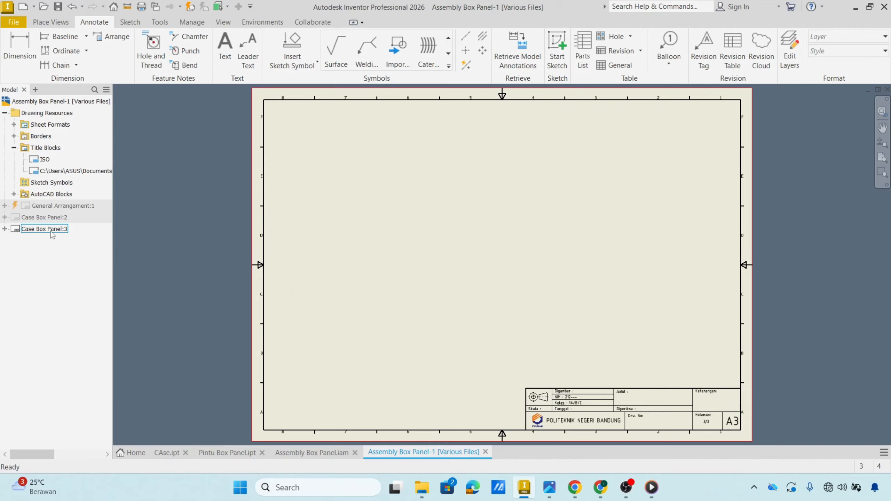
left_click(32, 234)
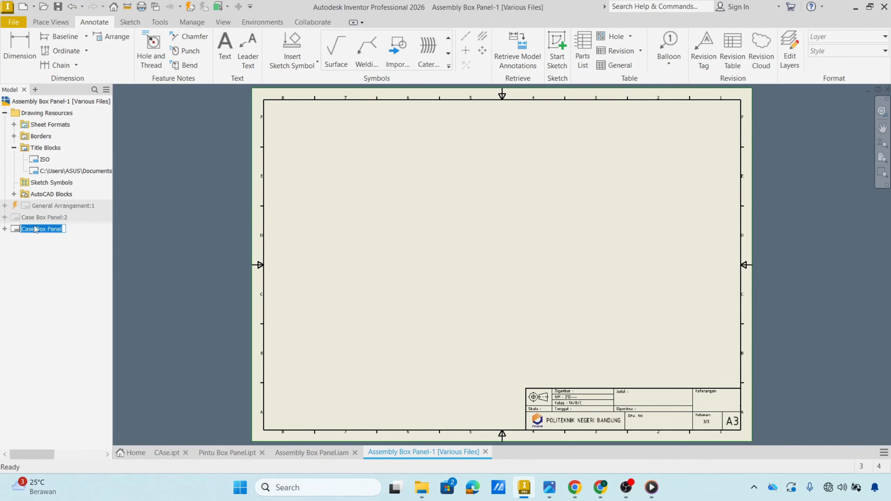
left_click(46, 247)
left_click(49, 230)
left_click(49, 230)
left_click(37, 229)
left_click_drag(68, 227, 85, 232)
type("Flat")
key("Return")
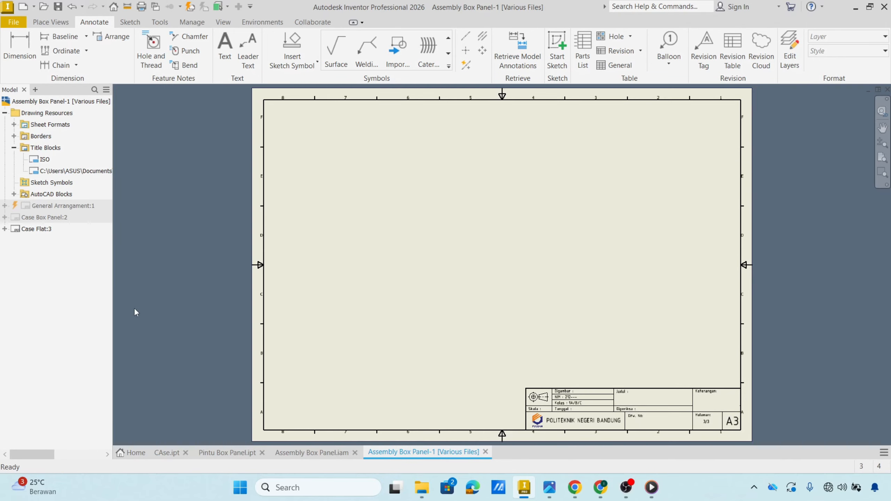
Step: Switch to the part CAse.ipt, view its flat pattern and return to the folded part
left_click(168, 454)
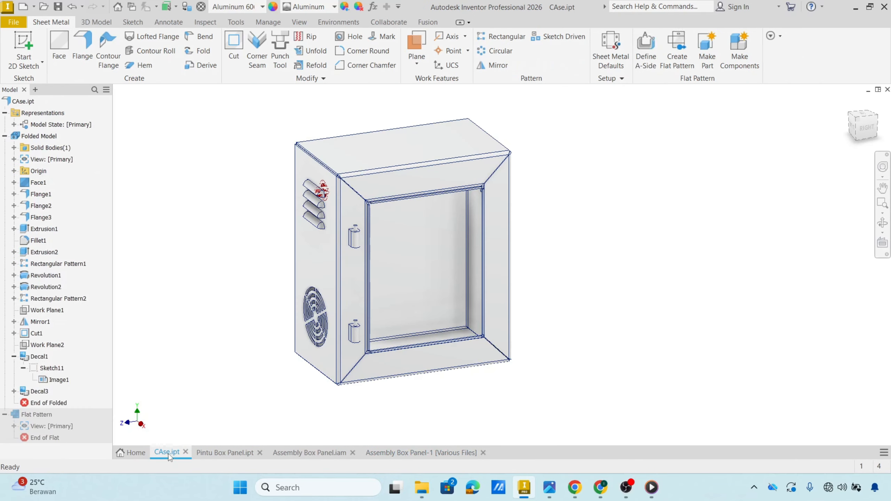
left_click(676, 64)
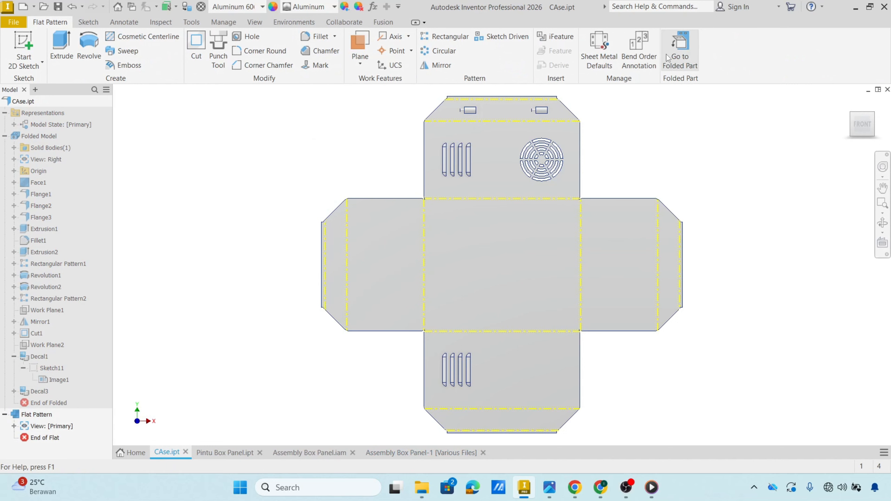
left_click(690, 56)
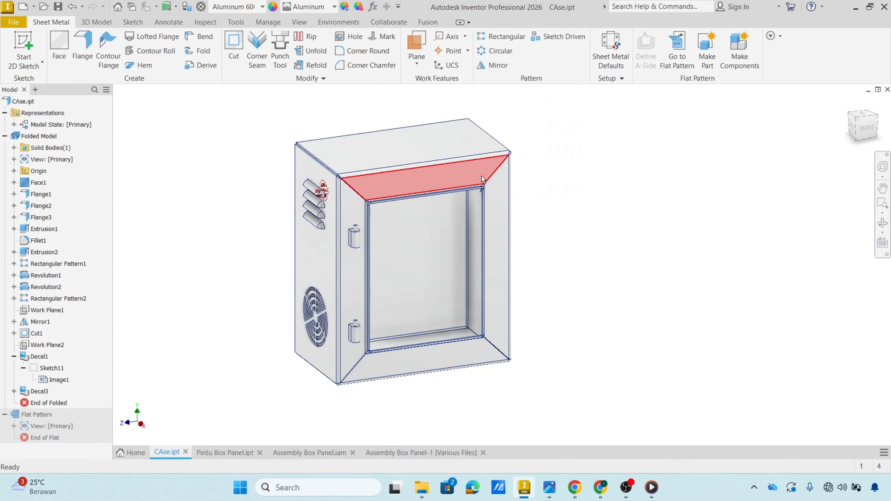
Step: Delete the case's existing flat pattern and create a new flat pattern from the folded part
left_click(24, 415)
right_click(23, 415)
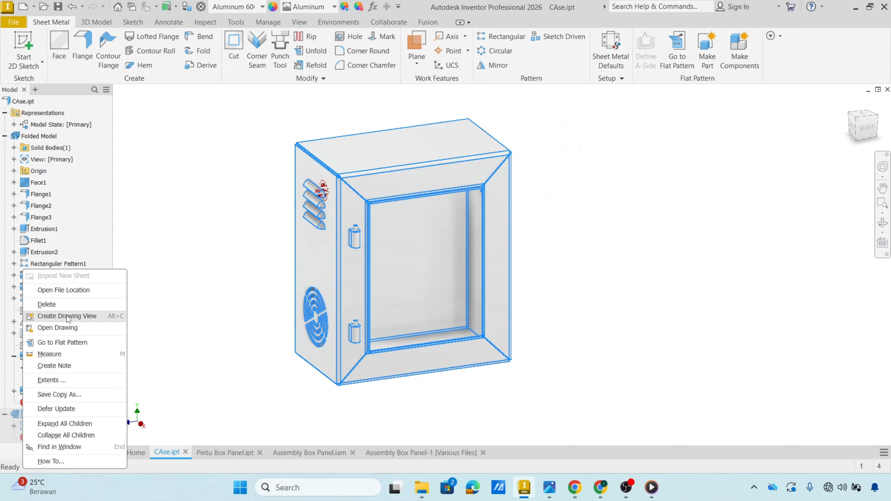
left_click(52, 304)
left_click(377, 257)
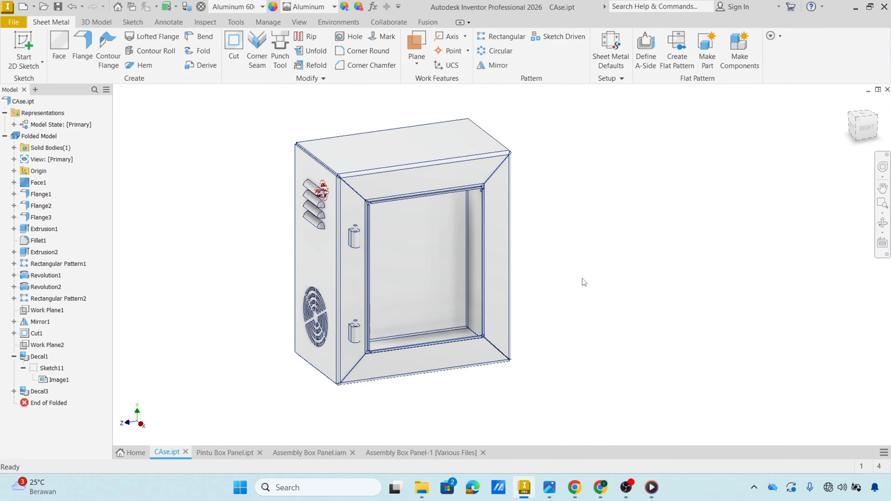
left_click(680, 60)
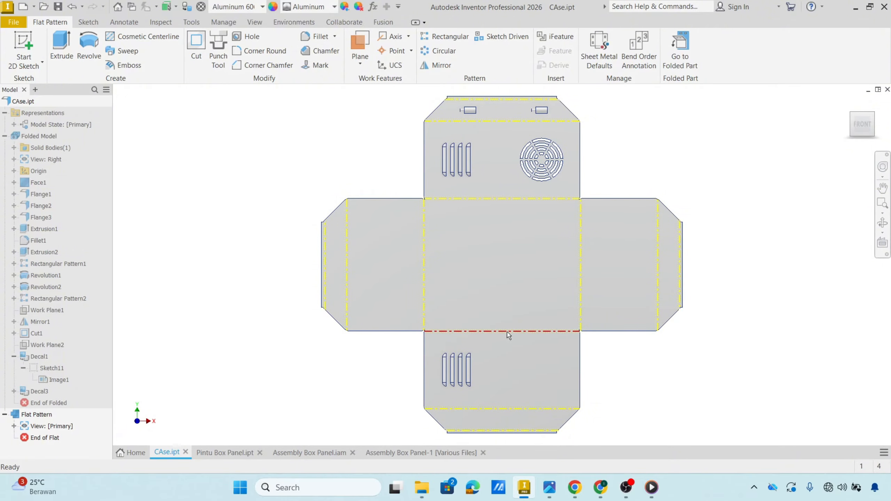
Step: Inspect the case's flat pattern and compare it with the folded part, ending in the folded model
scroll(506, 332, "up", 5)
scroll(442, 334, "down", 8)
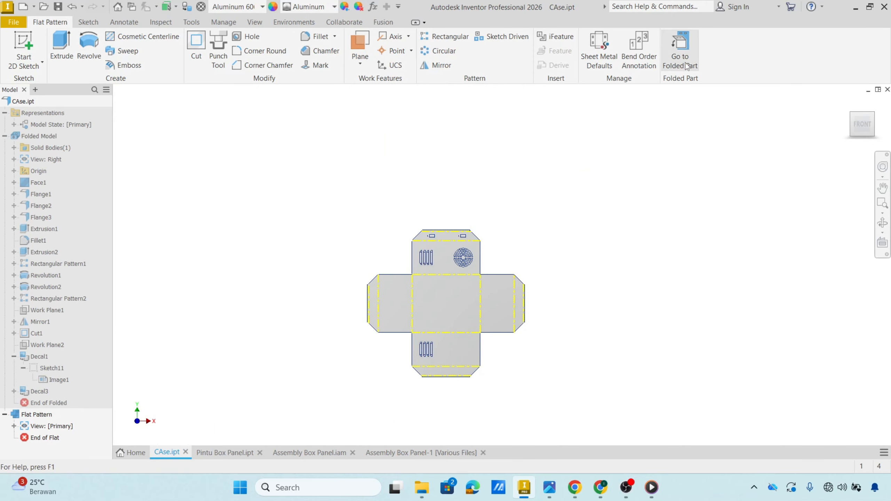
left_click(685, 62)
middle_click_drag(616, 230, 731, 263)
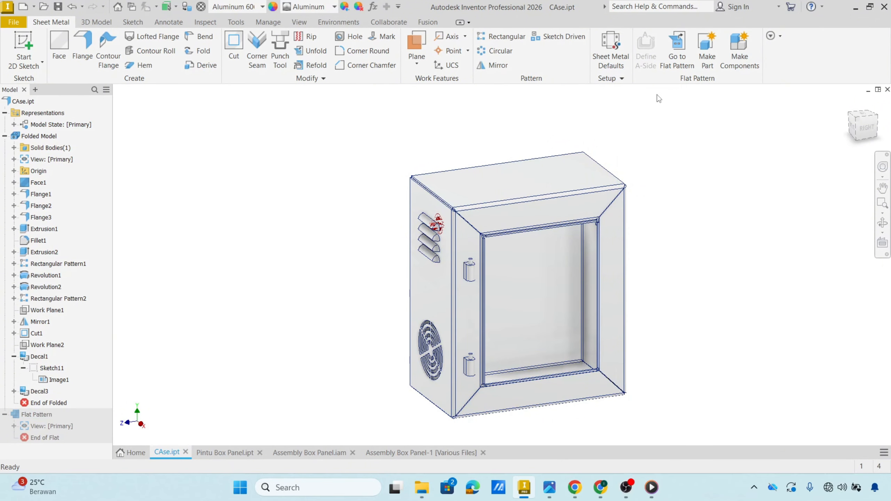
left_click(676, 58)
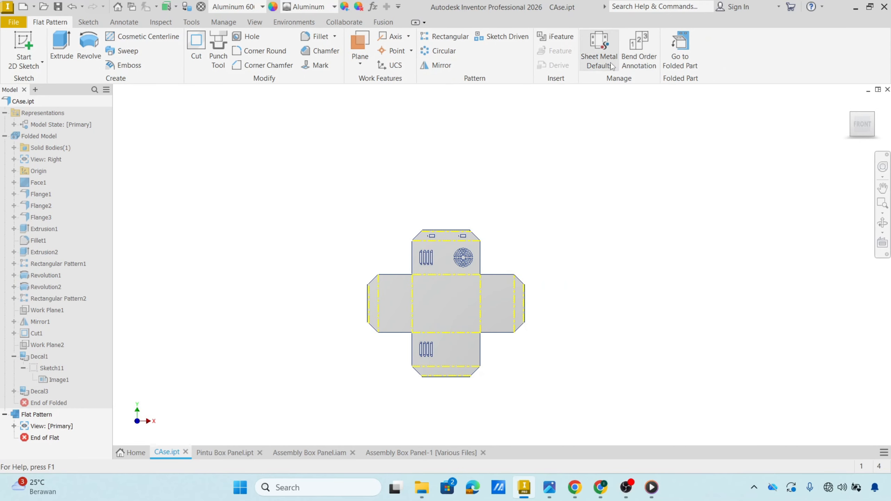
left_click(679, 61)
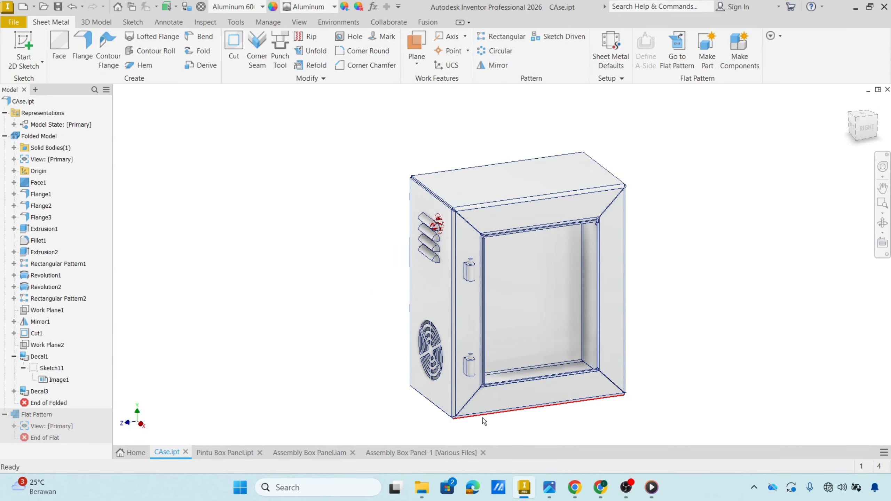
Step: Return to the Assembly Box Panel-1 drawing, dismiss the component update notice and activate the General Arrangement sheet
left_click(442, 454)
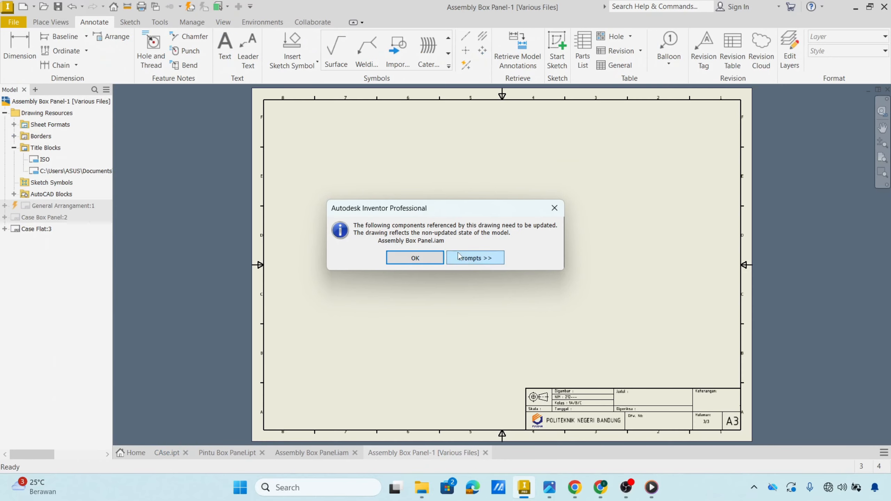
left_click(553, 210)
double_click(34, 207)
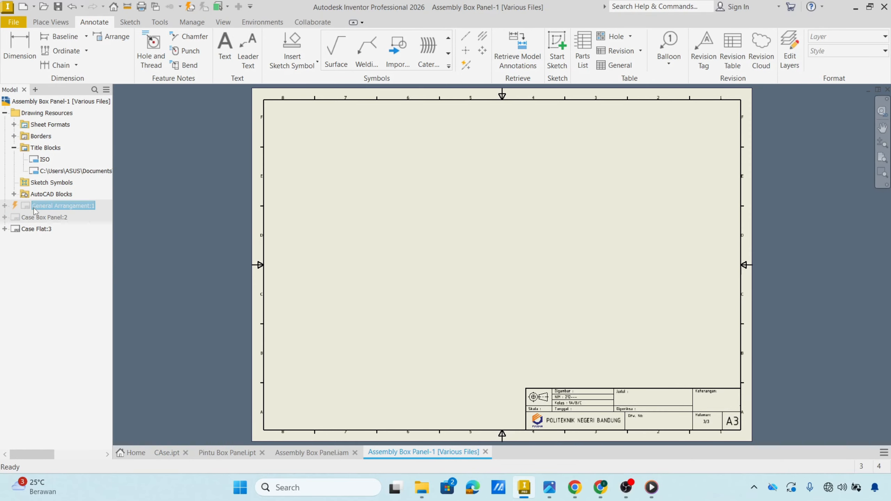
Step: Activate the Case Flat sheet and start a base view of CAse.ipt showing the flat pattern
double_click(34, 218)
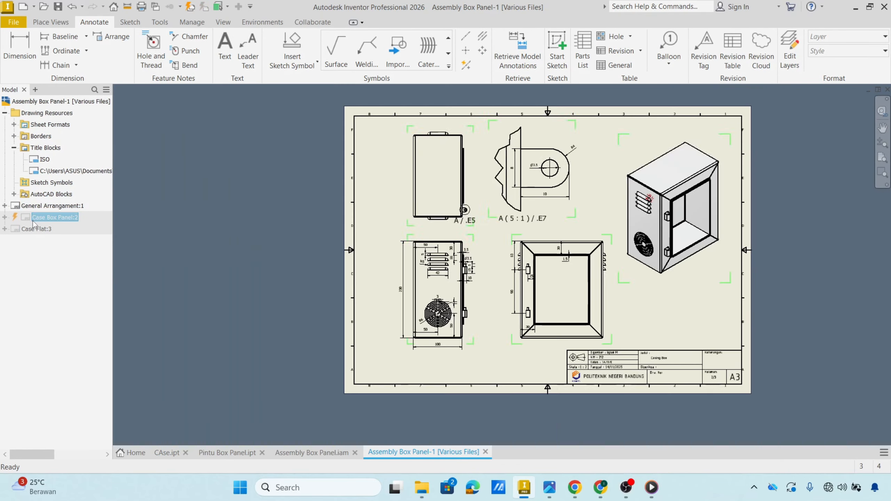
double_click(36, 229)
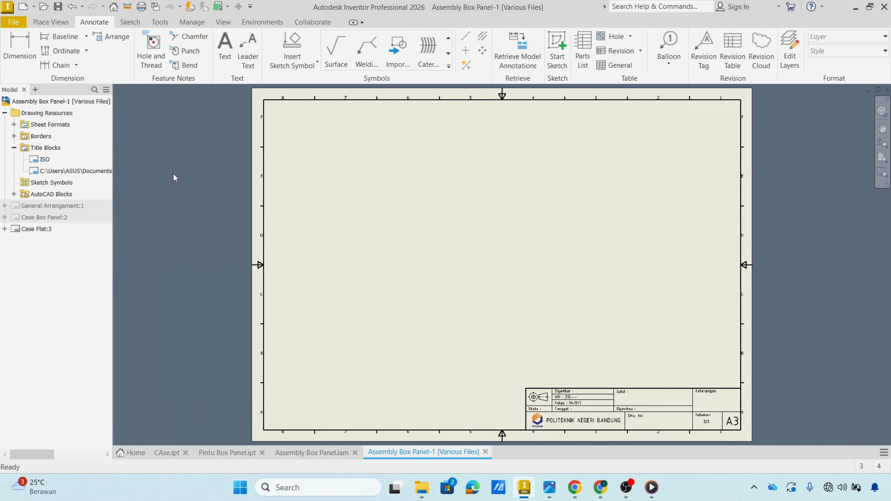
left_click(51, 22)
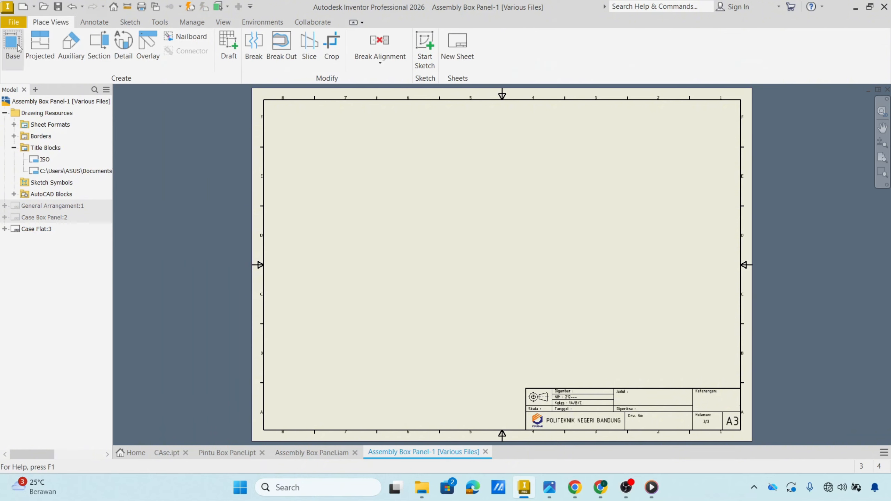
left_click(12, 43)
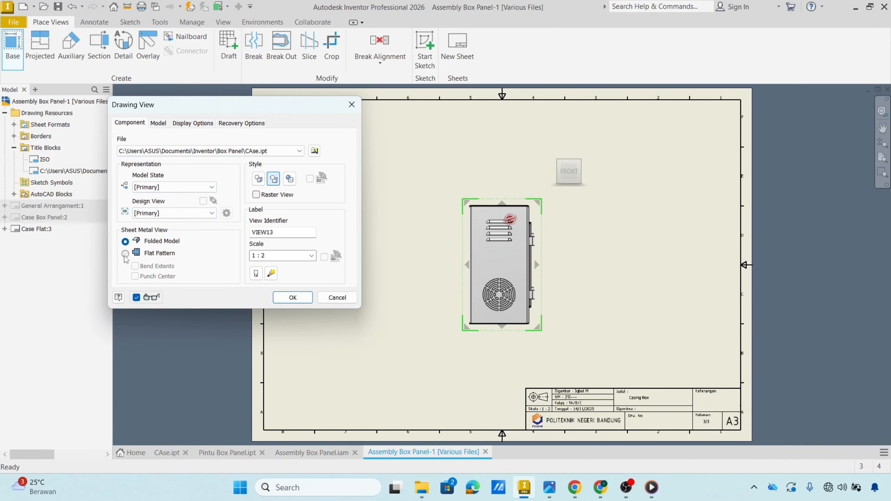
left_click(168, 453)
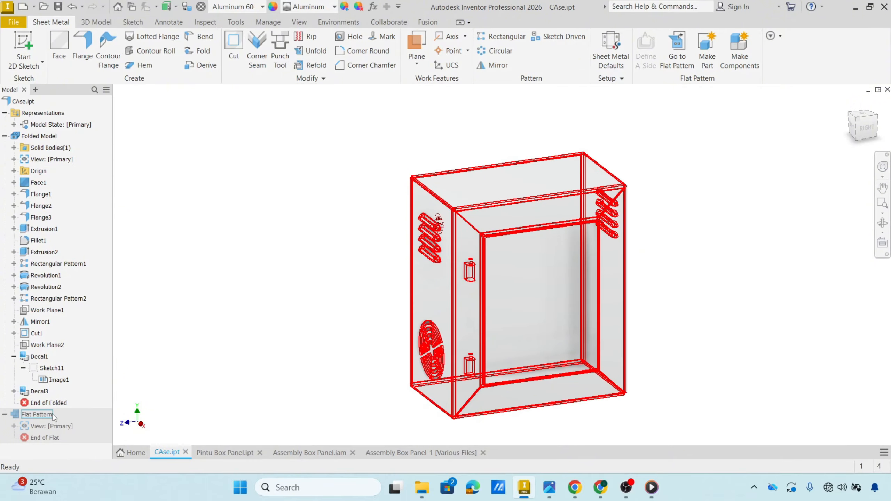
left_click(440, 453)
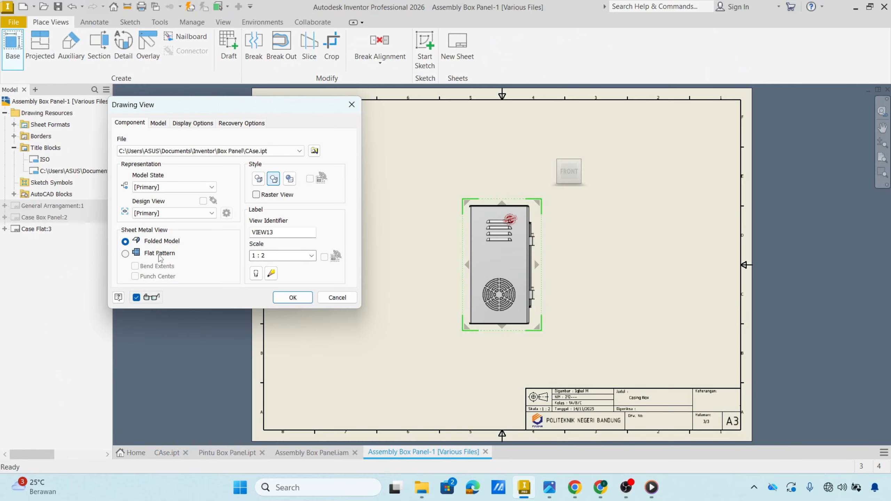
left_click(126, 254)
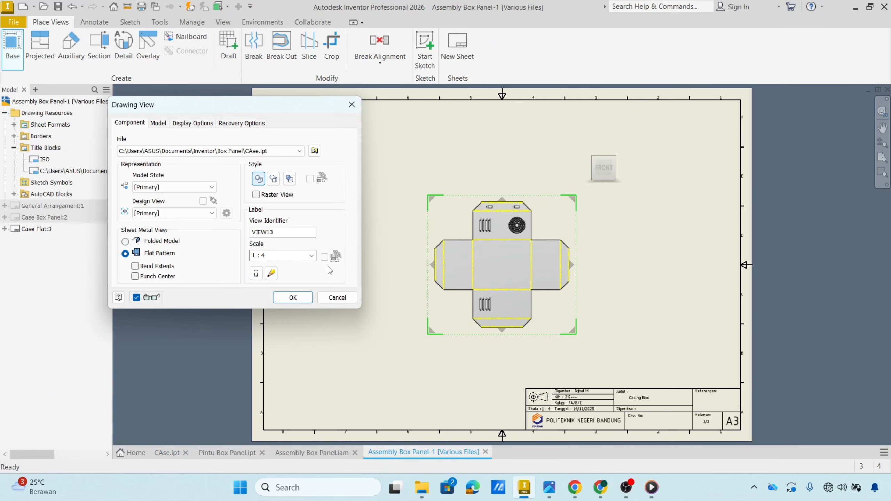
Step: Set the flat pattern view's scale to 1:2, create it and move it toward the sheet's upper-left area, clear of the title block
left_click(311, 256)
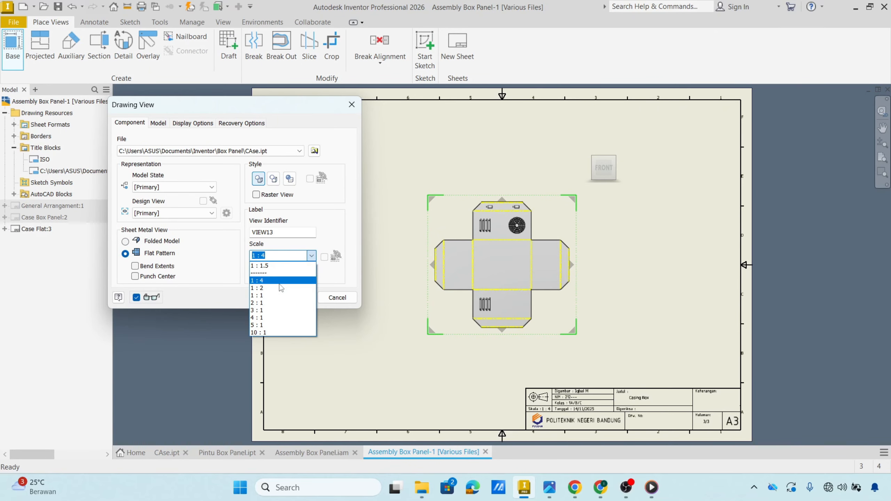
left_click(271, 295)
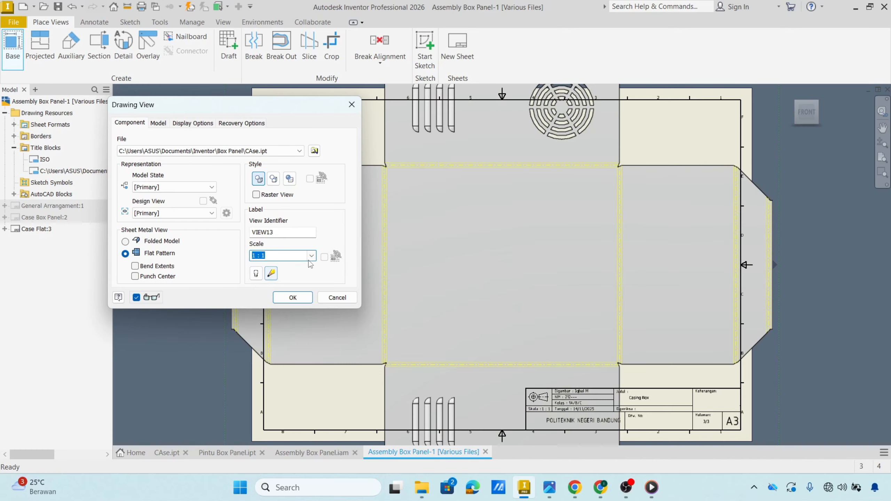
left_click(311, 256)
left_click(269, 290)
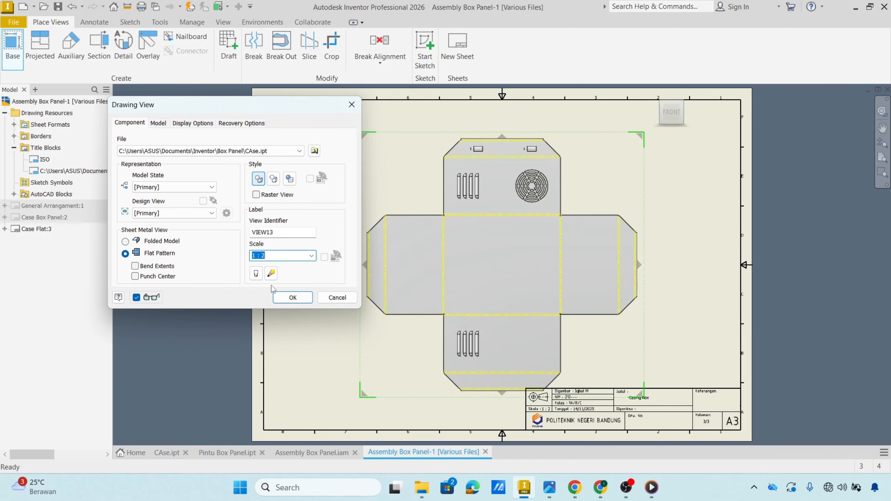
left_click(289, 301)
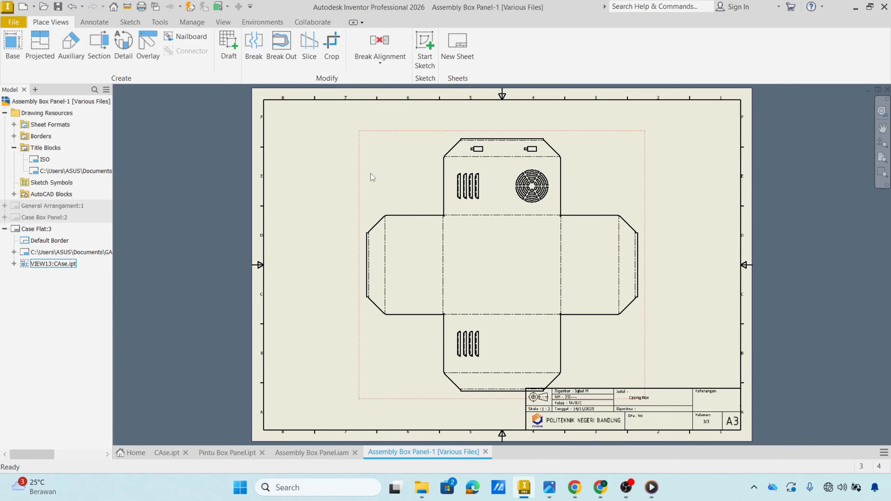
left_click_drag(365, 171, 334, 148)
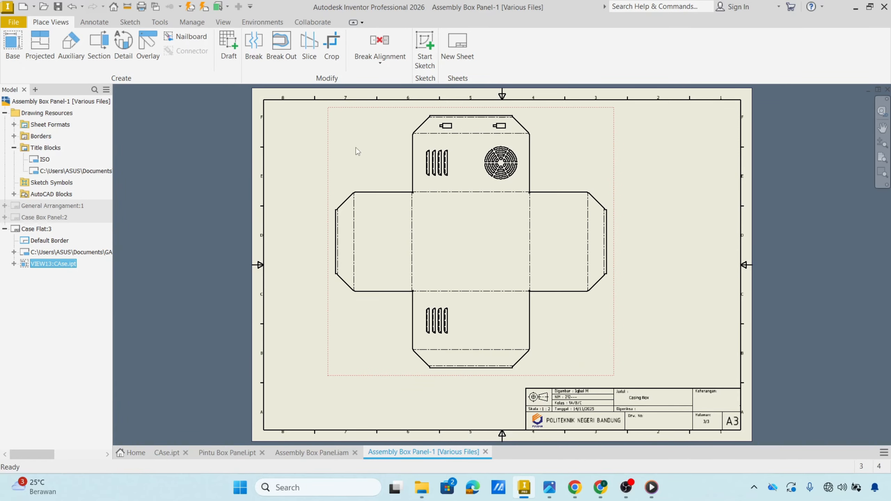
left_click(639, 273)
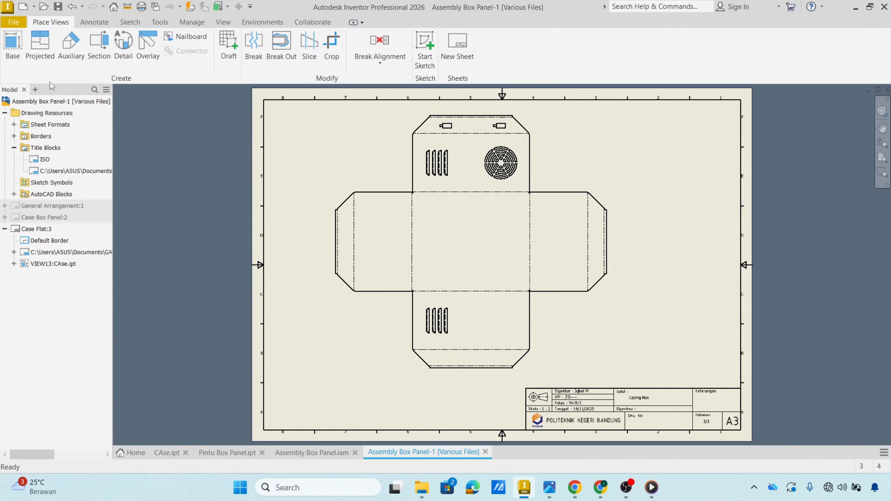
Step: Dimension the flat pattern's overall width between its outermost vertical edges, placing the dimension below the view with default precision and tolerance
left_click(97, 23)
left_click(19, 48)
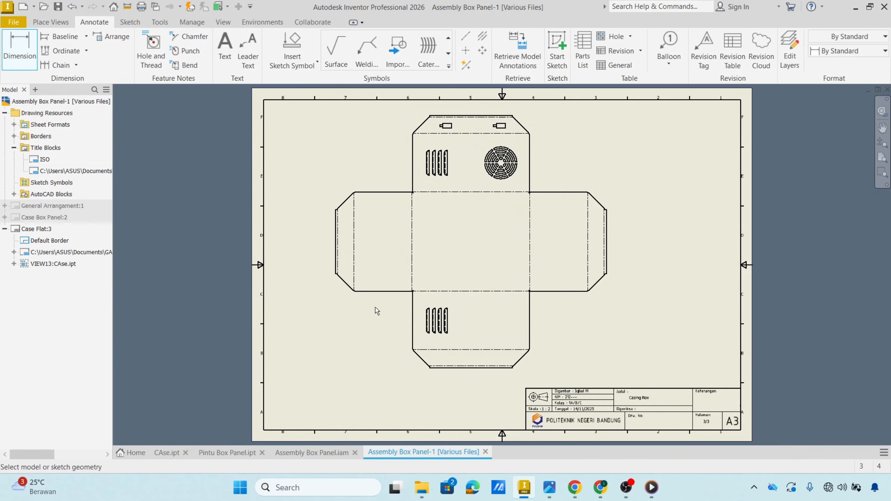
left_click(336, 265)
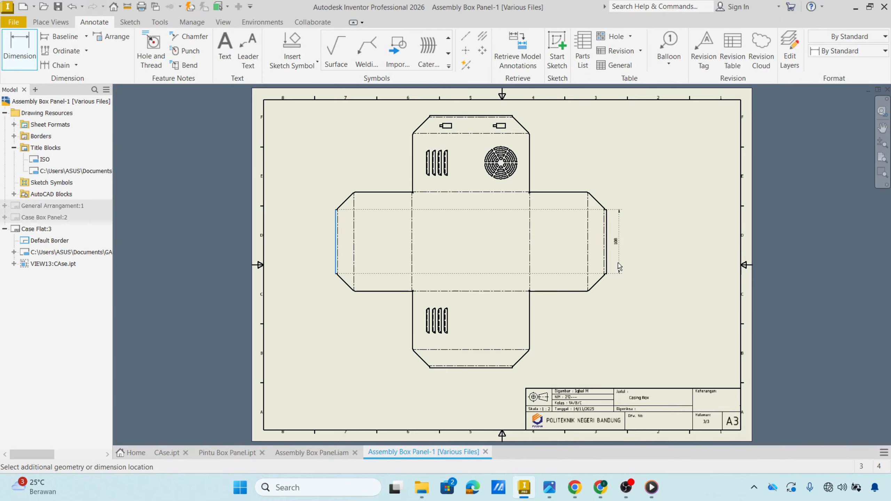
left_click(607, 258)
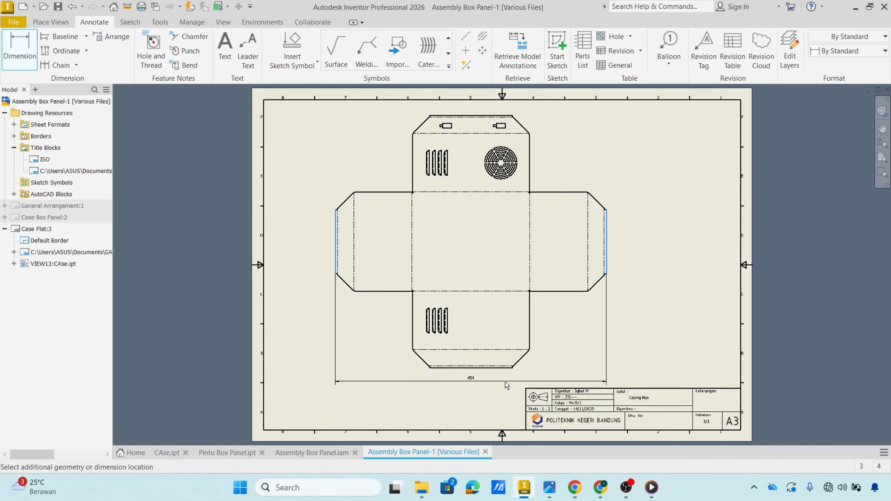
scroll(477, 383, "up", 5)
scroll(478, 383, "down", 5)
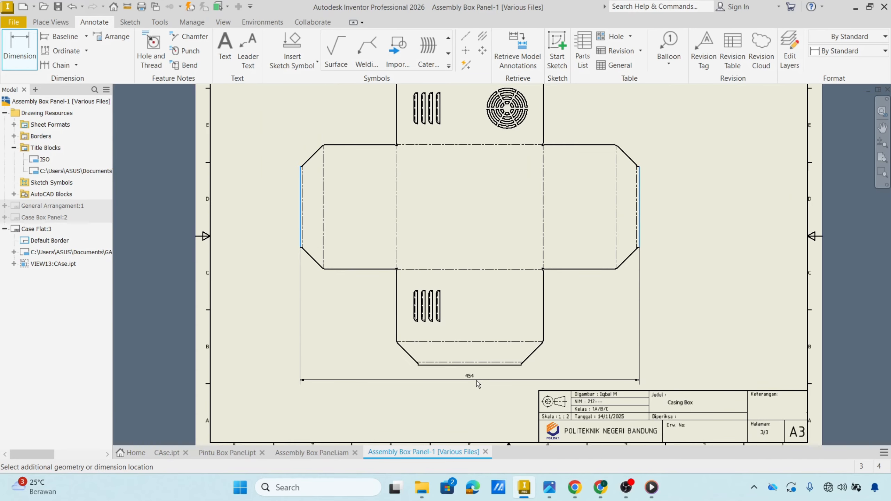
left_click(495, 221)
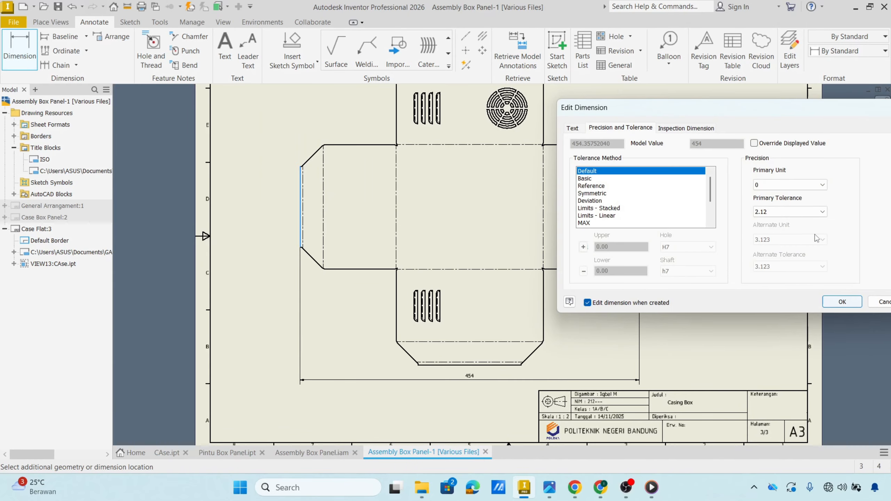
left_click(842, 302)
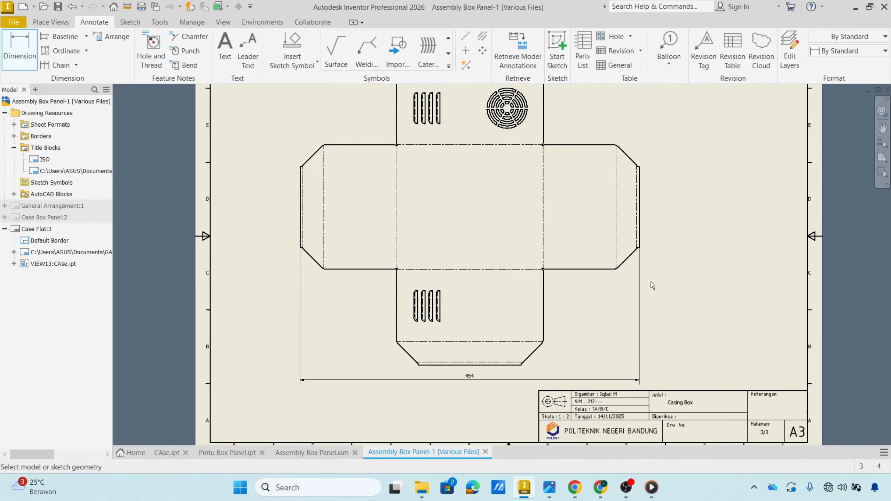
Step: Dimension the flat pattern's overall height between its top and bottom edges, placing the dimension beside the view's right end
middle_click_drag(651, 285, 555, 334)
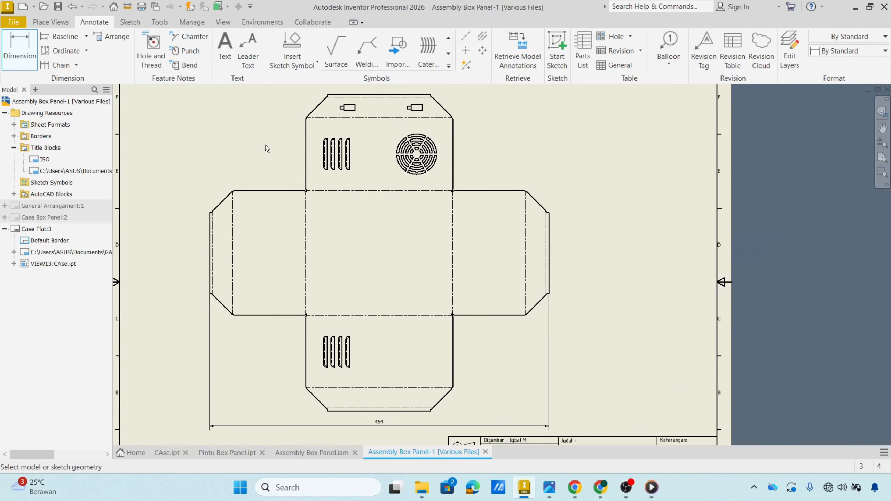
left_click(392, 96)
left_click(403, 410)
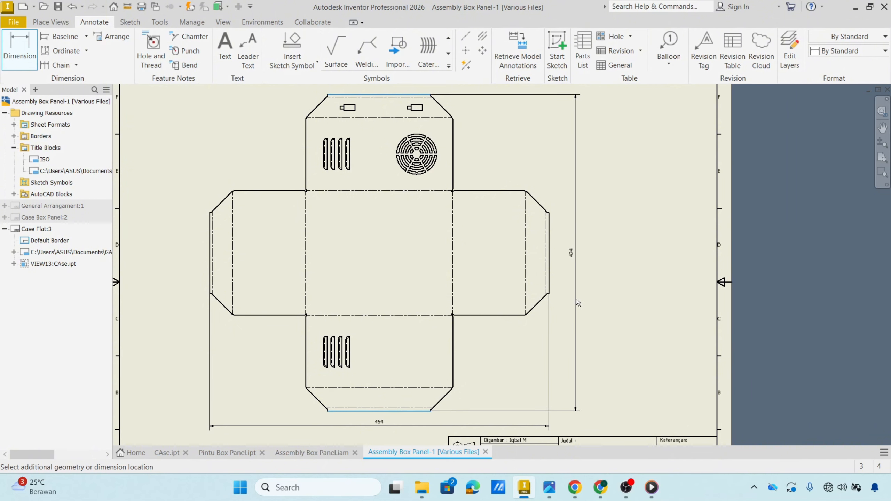
left_click(582, 276)
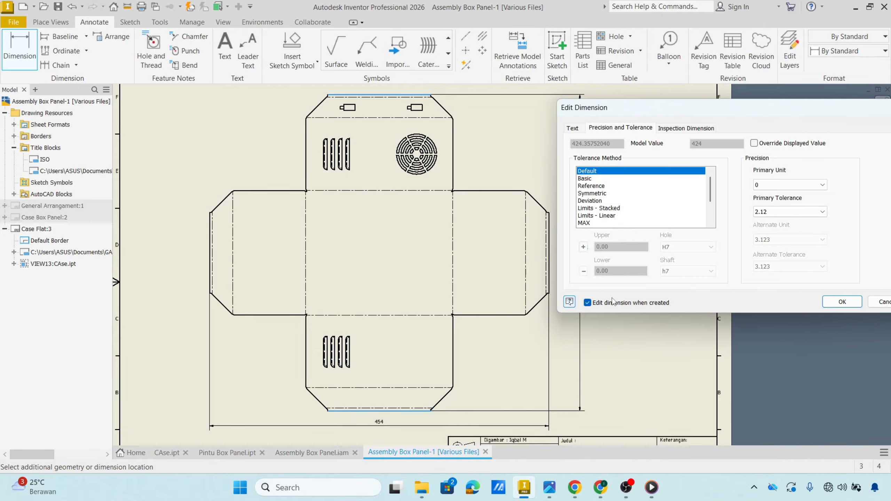
left_click(841, 303)
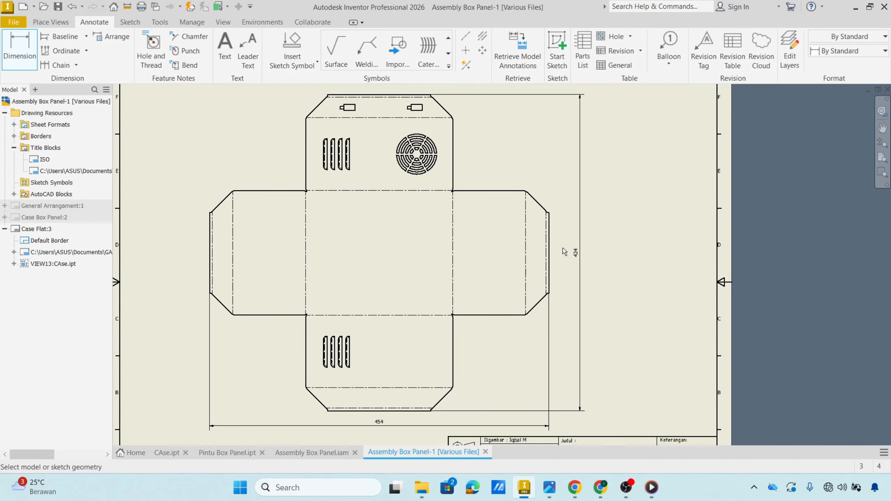
Step: Examine the flat pattern's bend lines and review the precision and tolerance settings of its overall height dimension
scroll(456, 237, "up", 10)
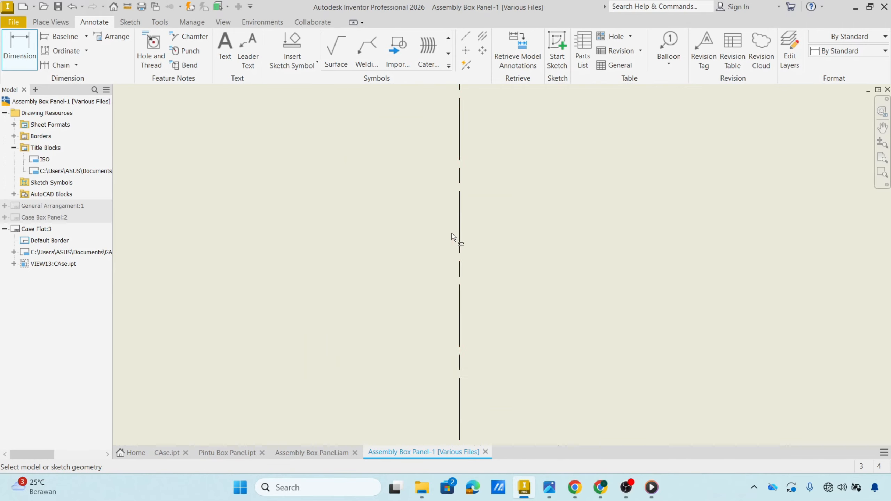
scroll(471, 283, "down", 10)
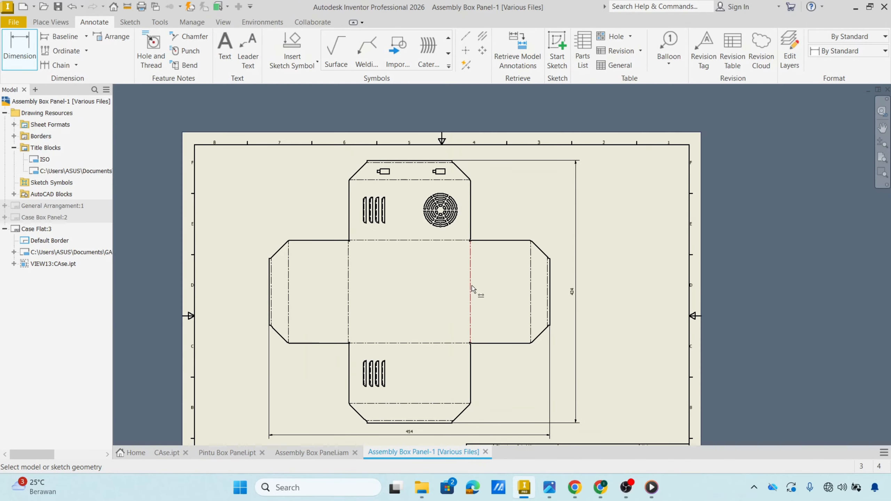
middle_click_drag(594, 371, 586, 324)
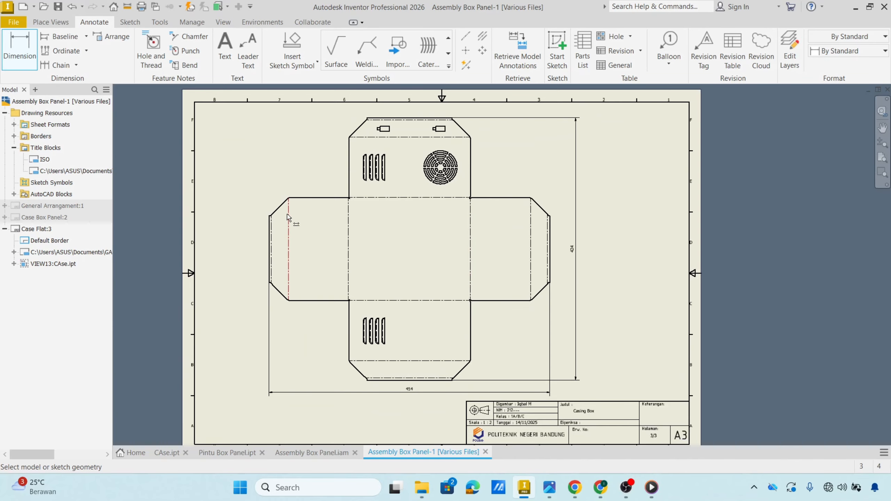
double_click(571, 251)
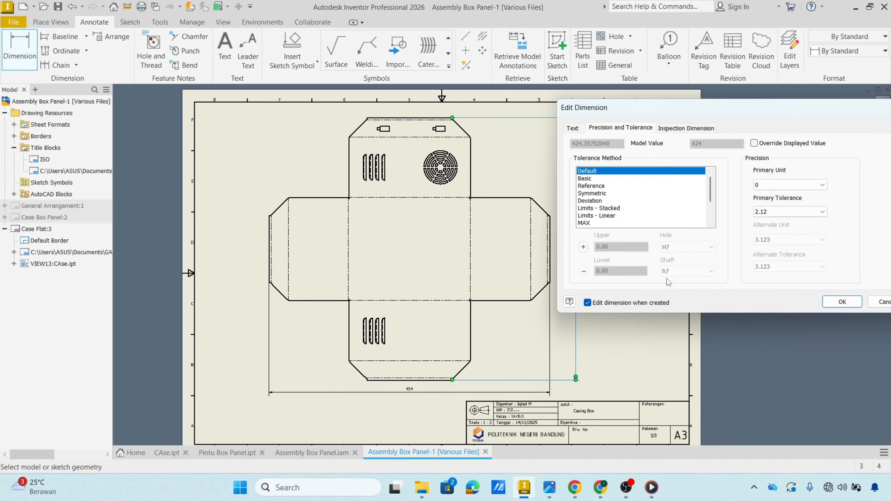
left_click(849, 300)
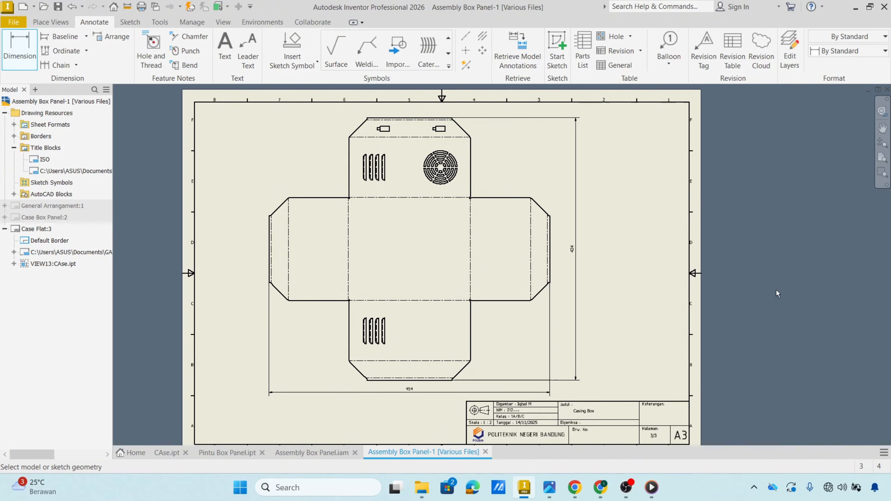
double_click(572, 294)
left_click(842, 302)
Step: Collapse the Case Flat sheet's entries, leave the dimension command and add a new A3 sheet to the drawing
left_click(5, 229)
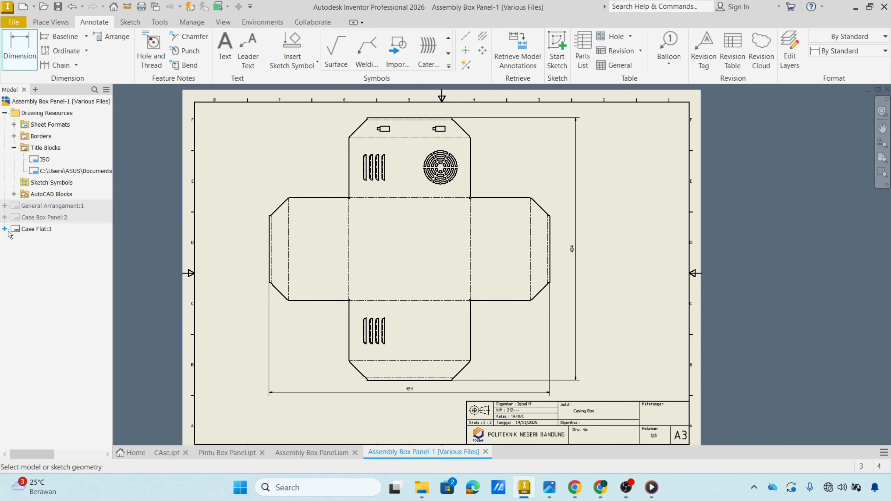
right_click(31, 268)
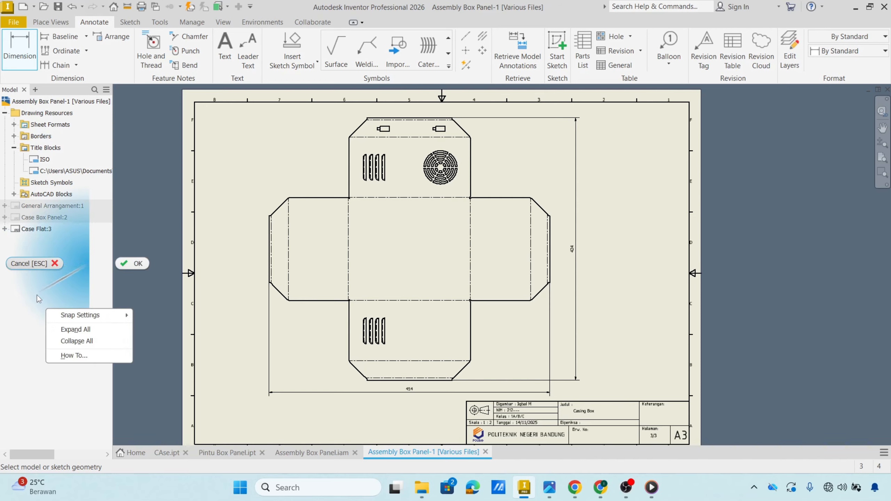
mouse_move(51, 320)
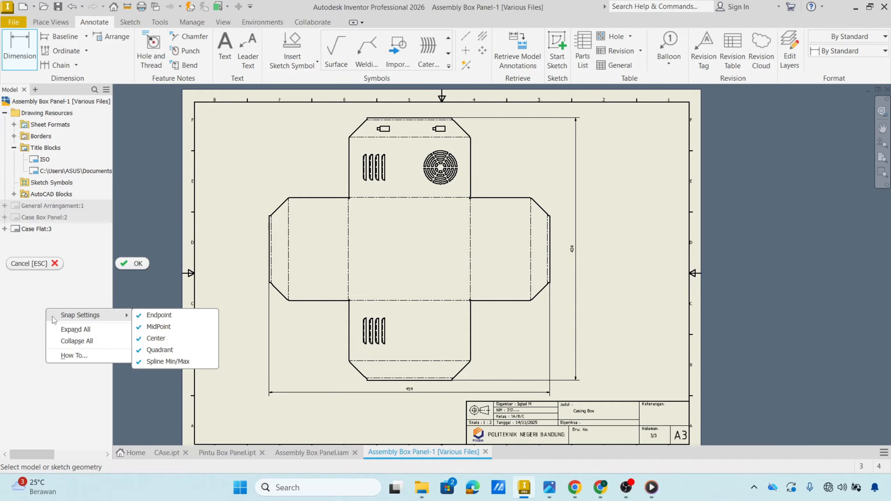
key("Escape")
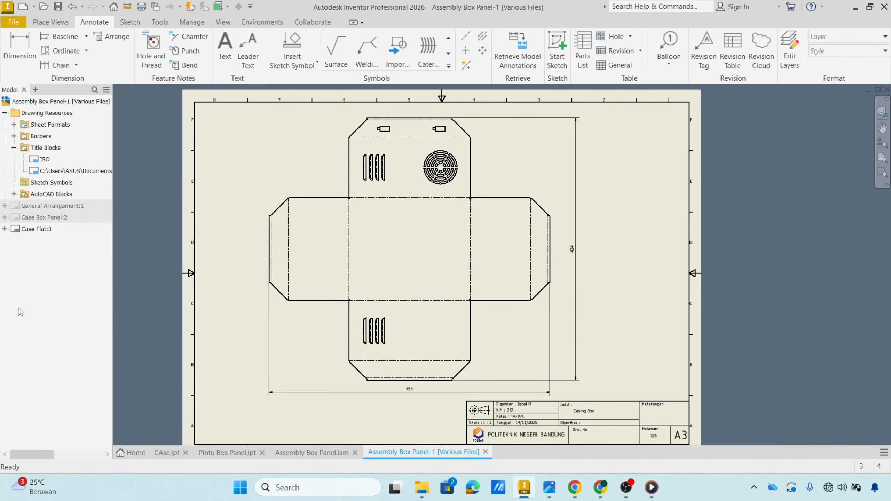
right_click(21, 264)
left_click(52, 285)
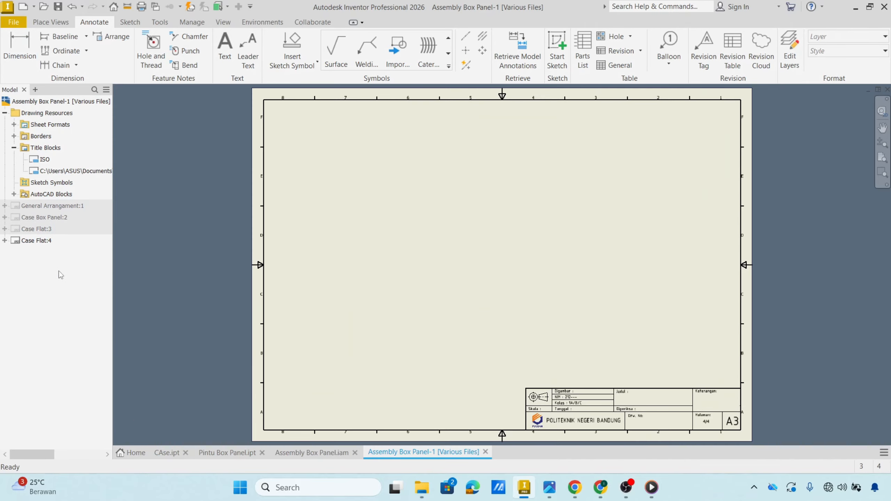
Step: Rename the new fourth sheet as Cover Panel and check the page number in its title block
left_click(48, 245)
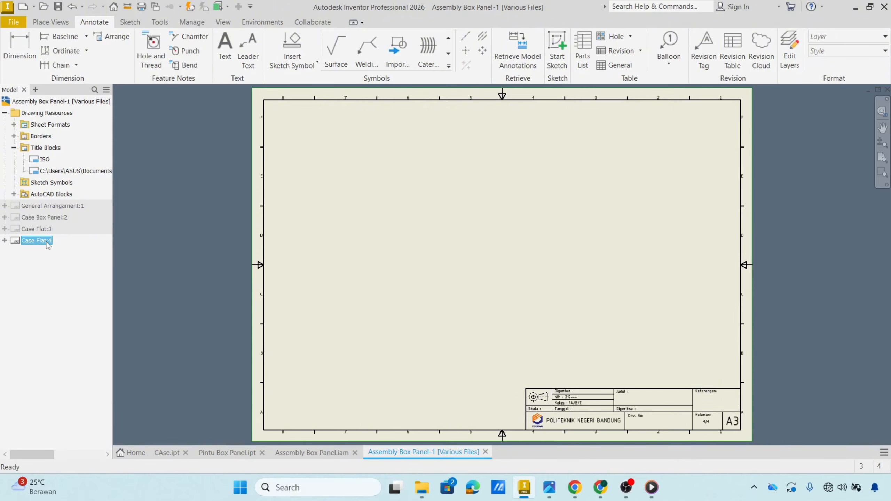
left_click(49, 245)
type("d")
type("over Panel")
key("Return")
scroll(716, 428, "up", 5)
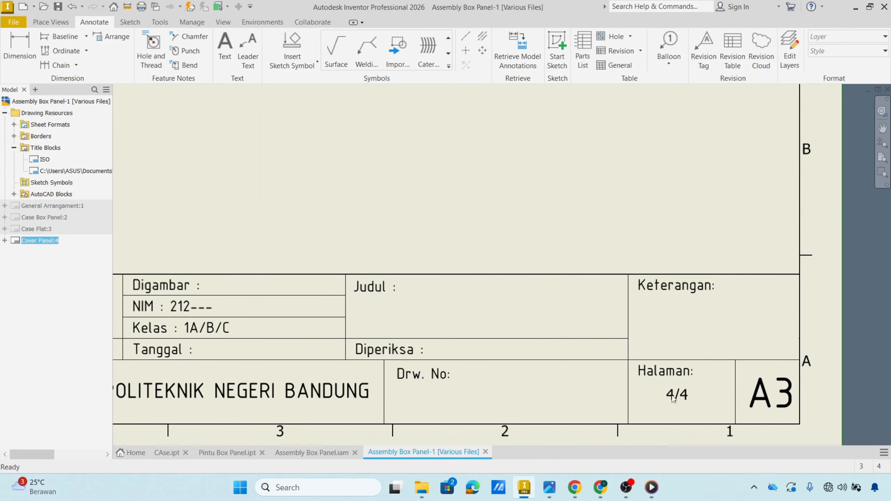
scroll(676, 397, "down", 5)
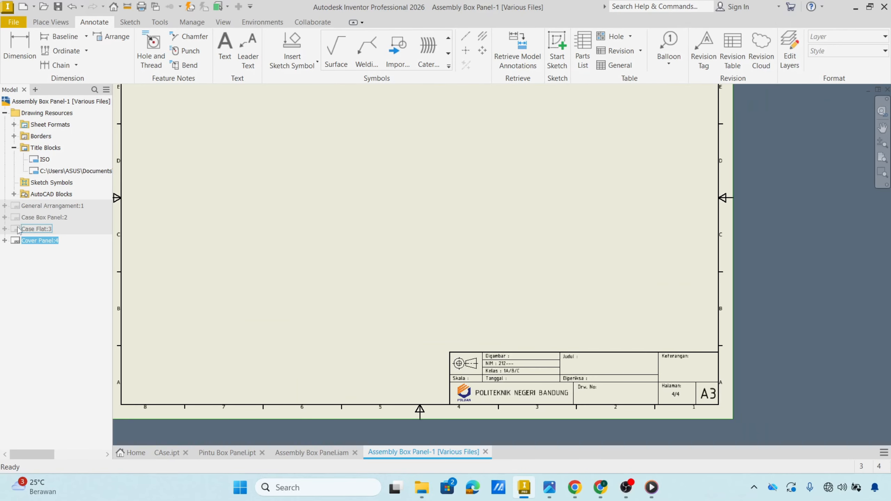
left_click(50, 22)
left_click(13, 49)
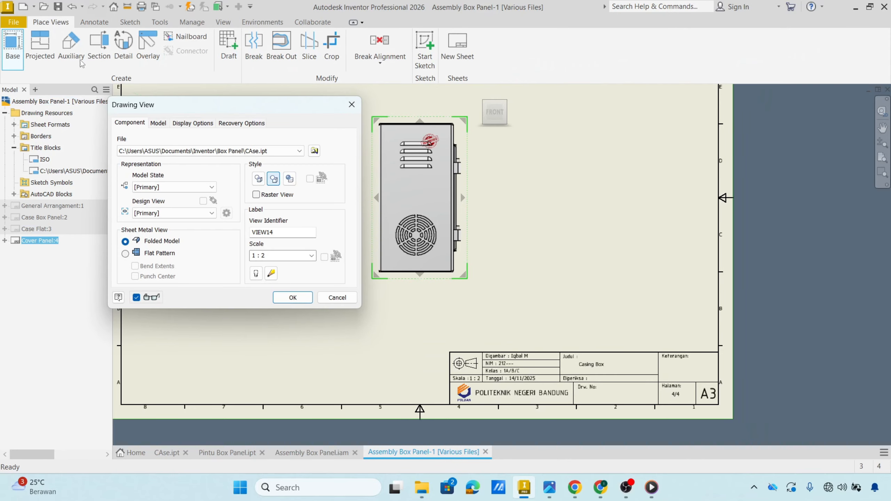
left_click(239, 152)
left_click(258, 172)
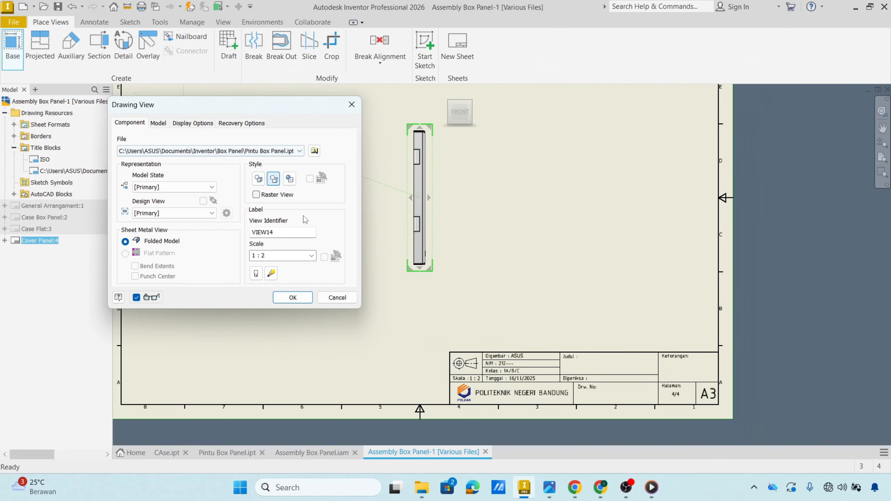
middle_click_drag(487, 246, 663, 246)
scroll(553, 281, "down", 3)
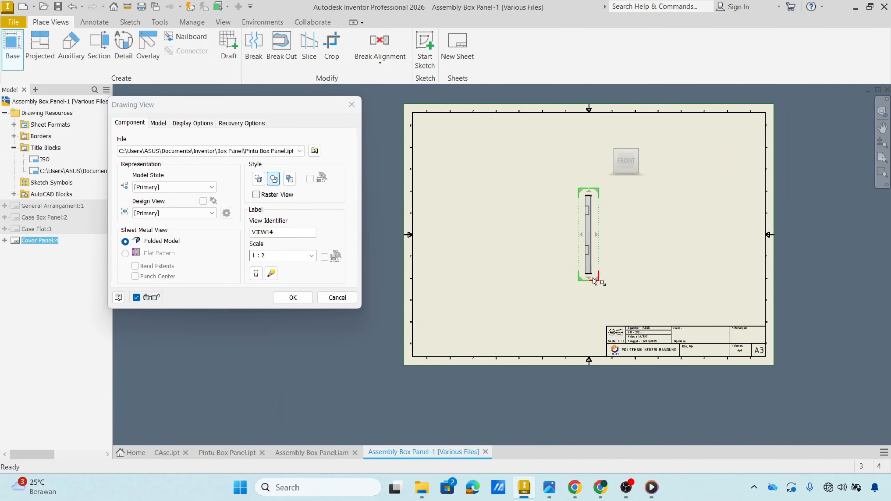
left_click_drag(579, 274, 593, 289)
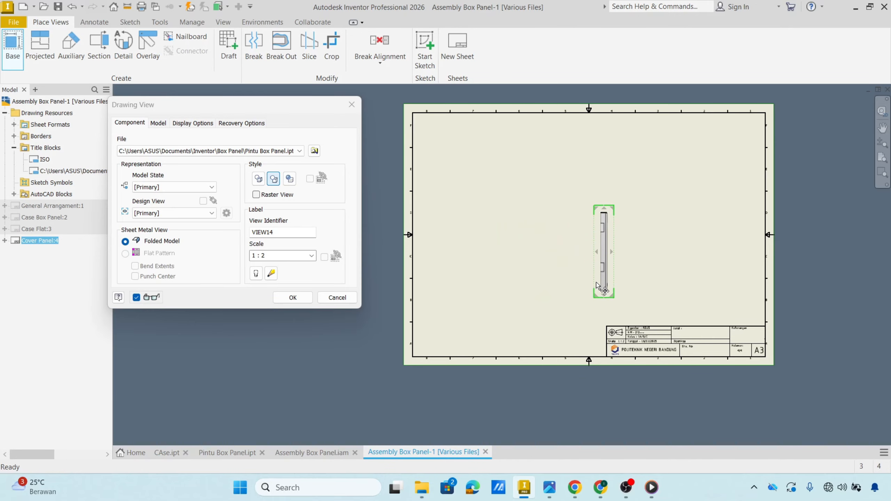
left_click(674, 267)
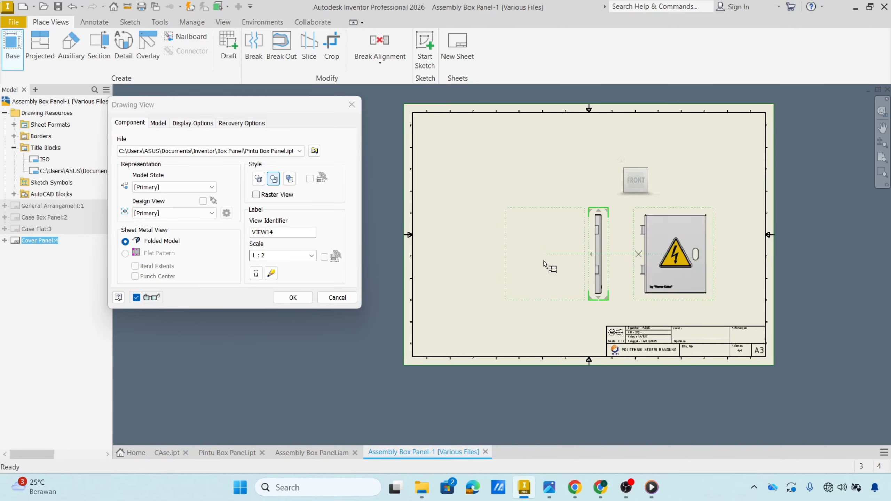
left_click(527, 261)
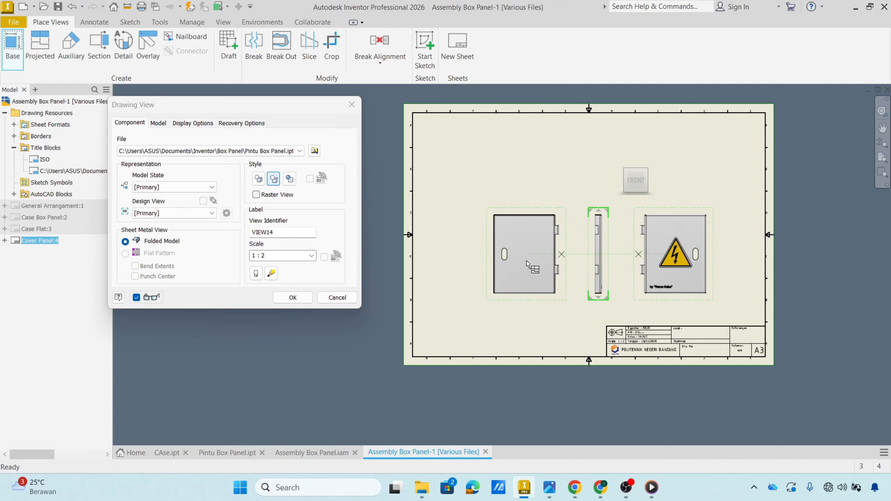
left_click(562, 255)
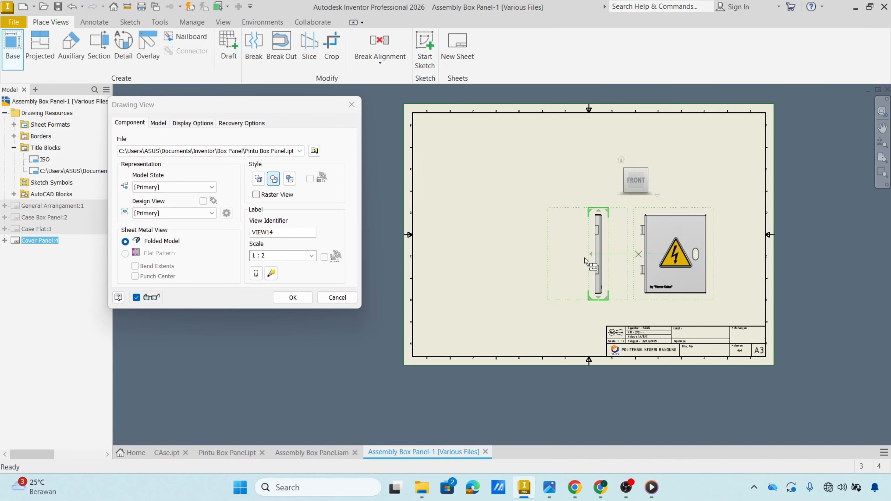
left_click(559, 261)
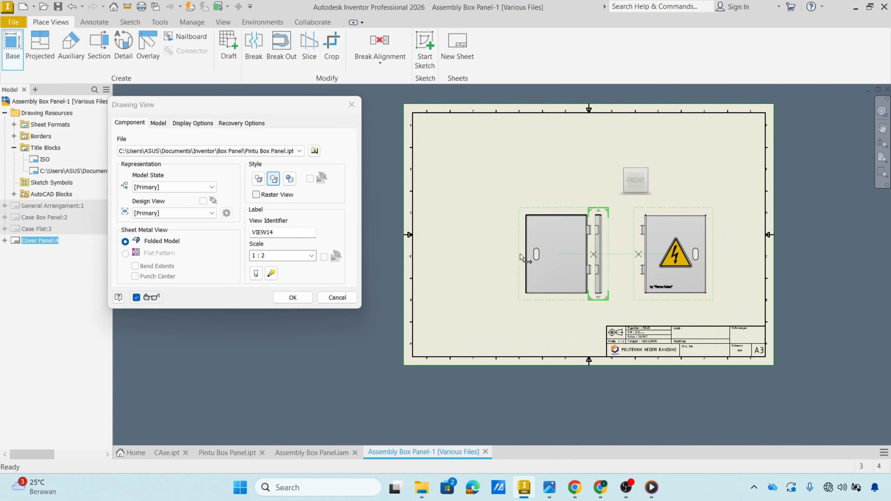
left_click_drag(520, 253, 484, 255)
left_click(558, 255)
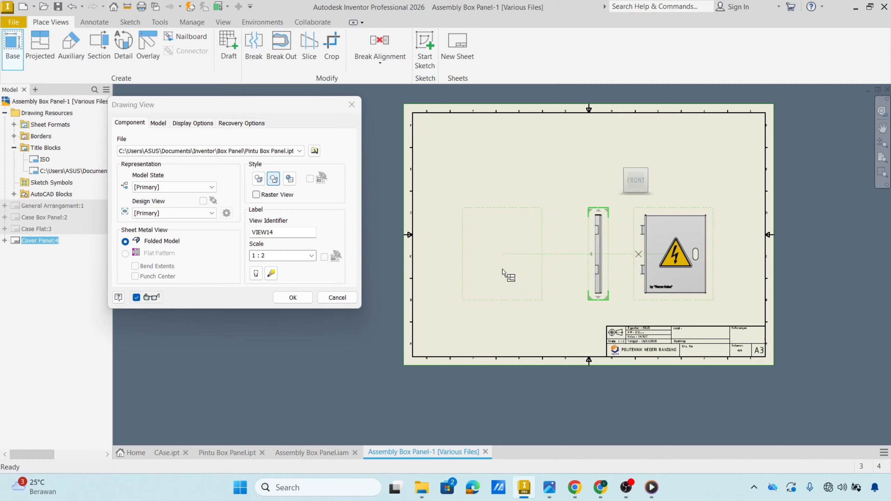
left_click(499, 270)
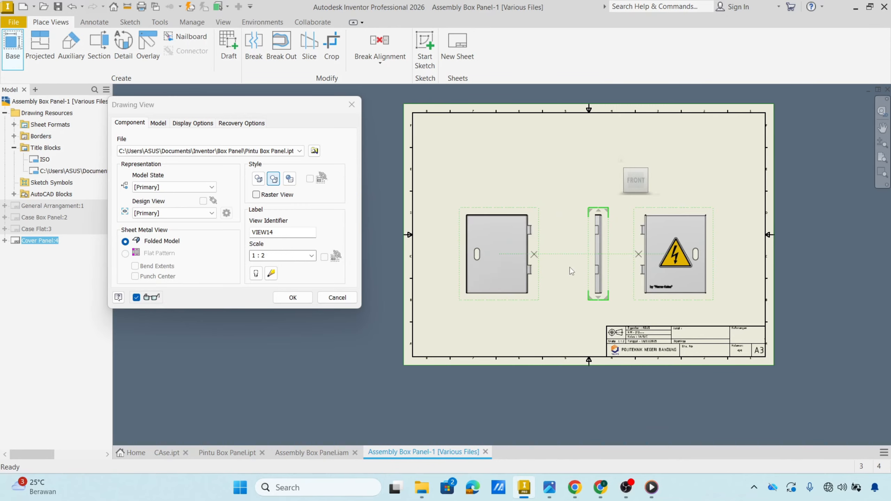
key("Escape")
Step: Begin a 1:2 base view of Pintu Box Panel.ipt in front orientation and position it in the sheet's left half
left_click(12, 45)
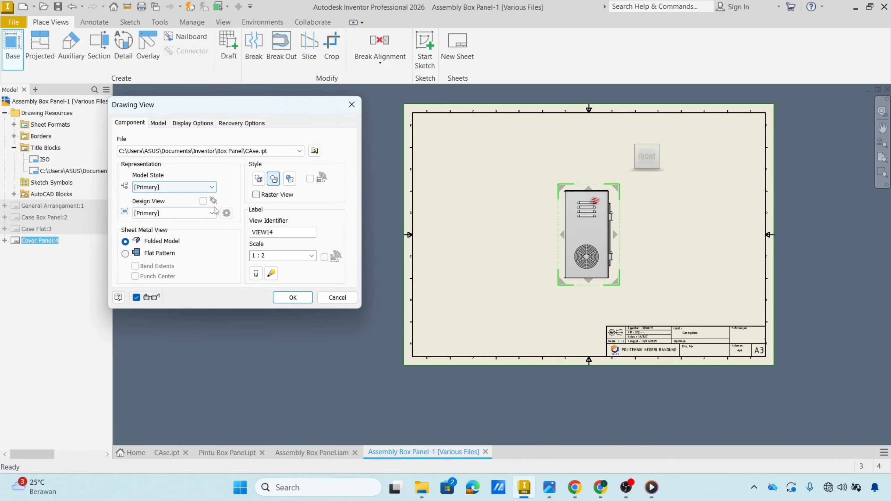
left_click(265, 150)
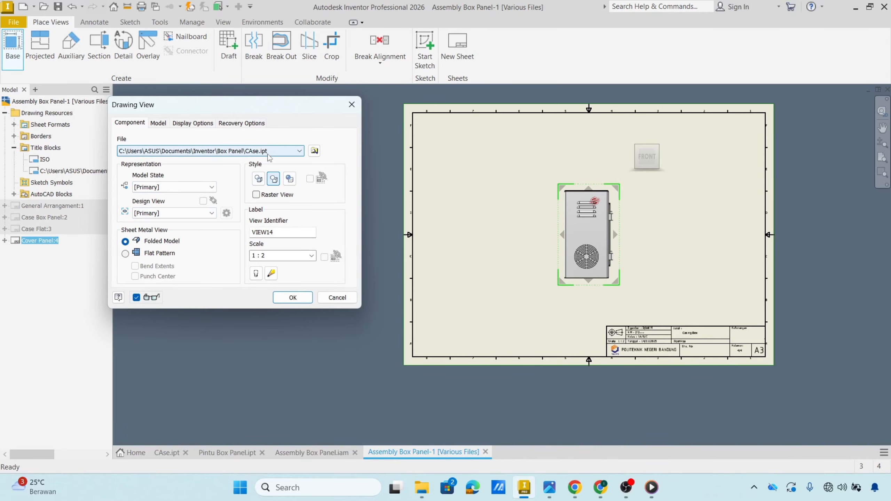
left_click(264, 172)
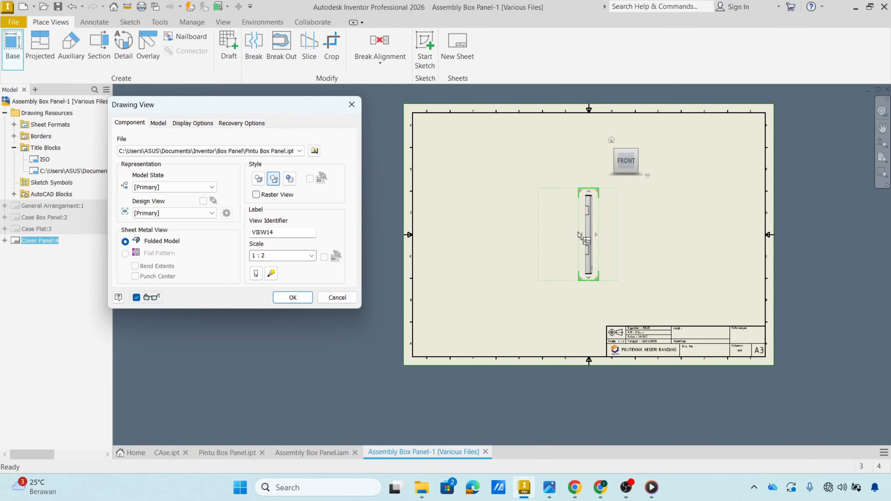
scroll(584, 233, "up", 2)
left_click_drag(585, 233, 440, 244)
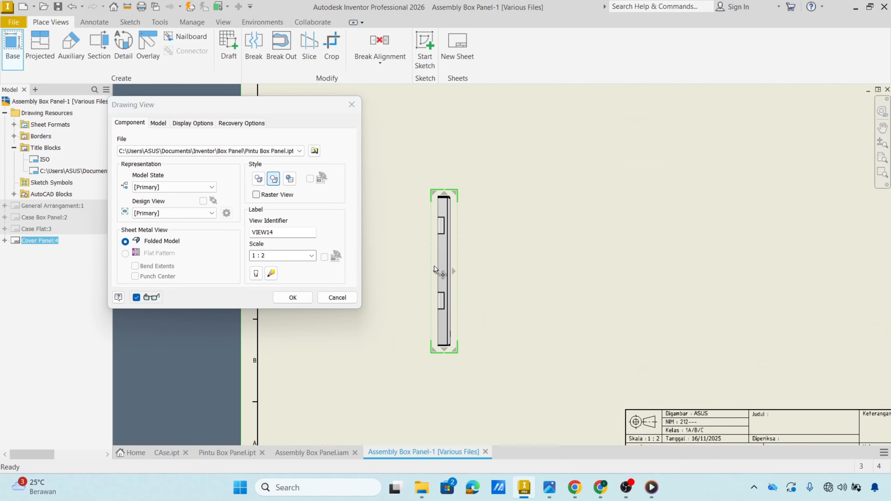
scroll(455, 270, "down", 2)
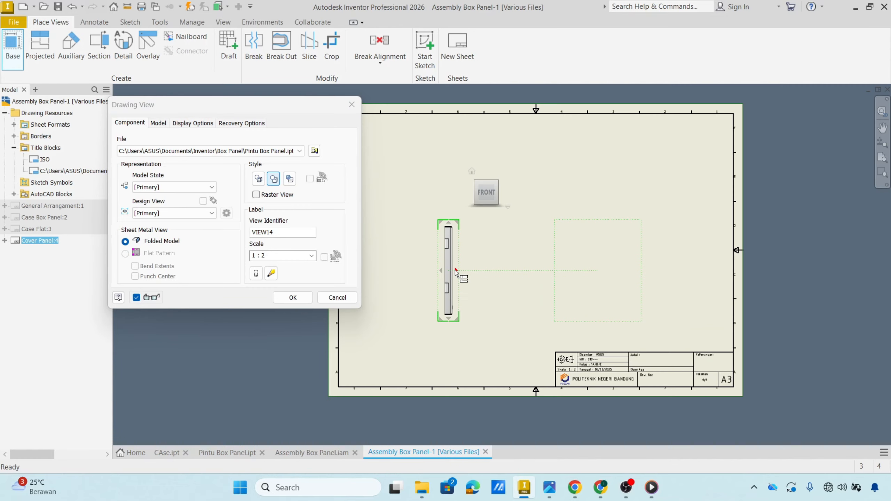
Step: Project the door's face view to the right, an end view above and an isometric view in the sheet's upper right corner
left_click(568, 260)
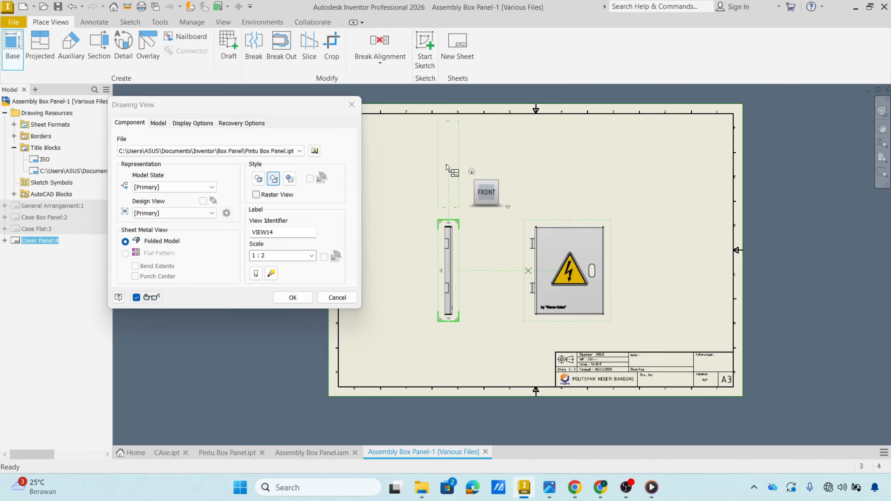
left_click(445, 171)
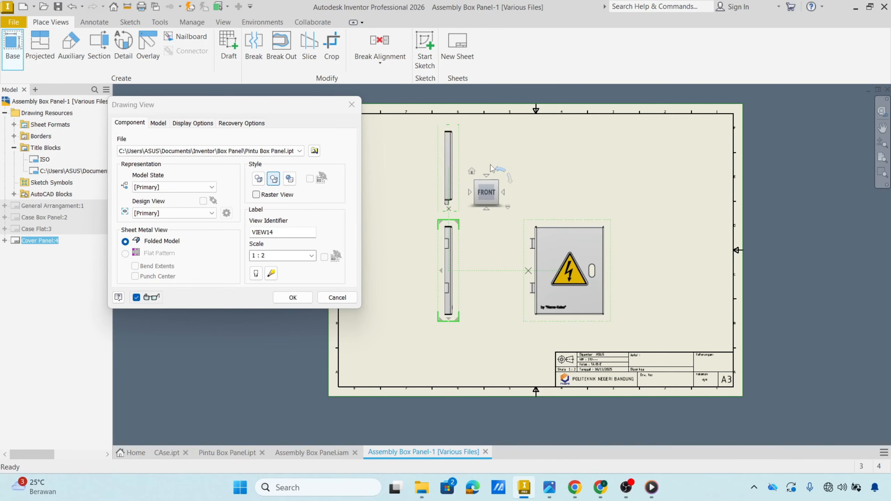
left_click(666, 185)
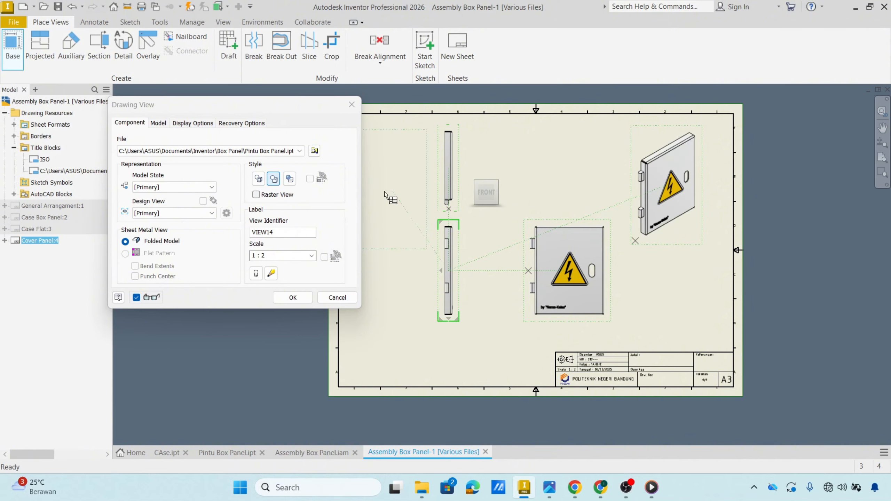
left_click(292, 296)
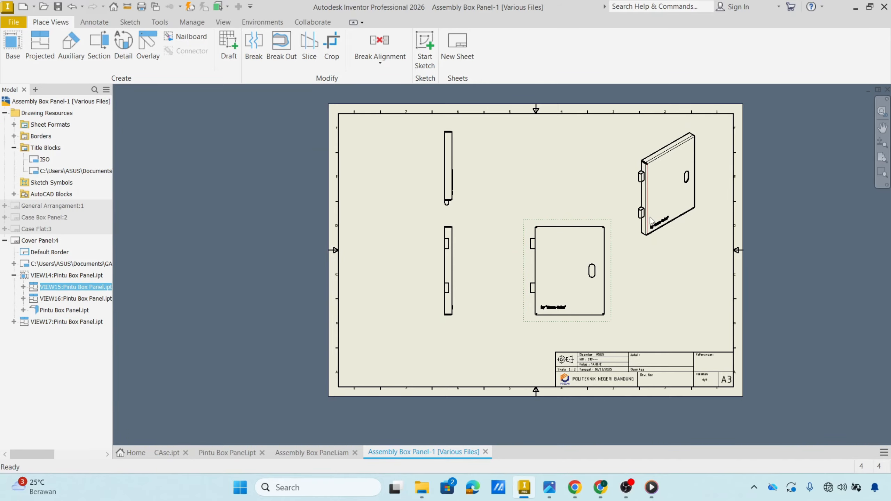
double_click(531, 228)
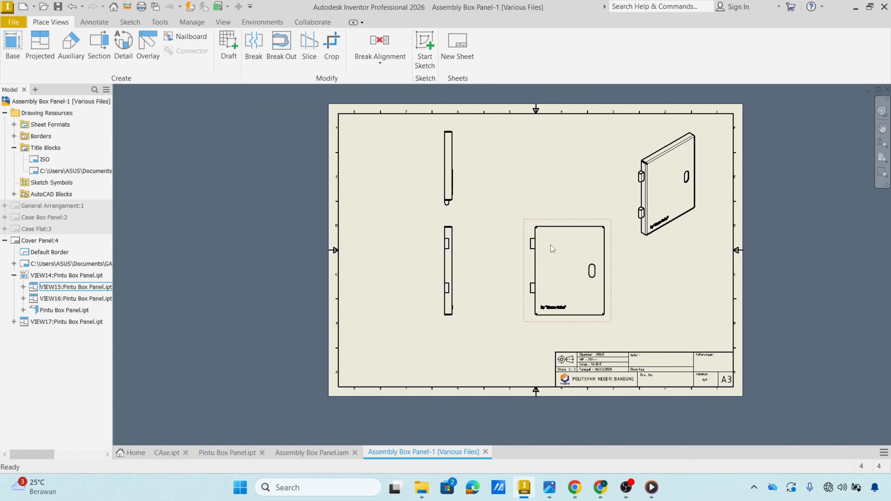
key("Escape")
double_click(534, 237)
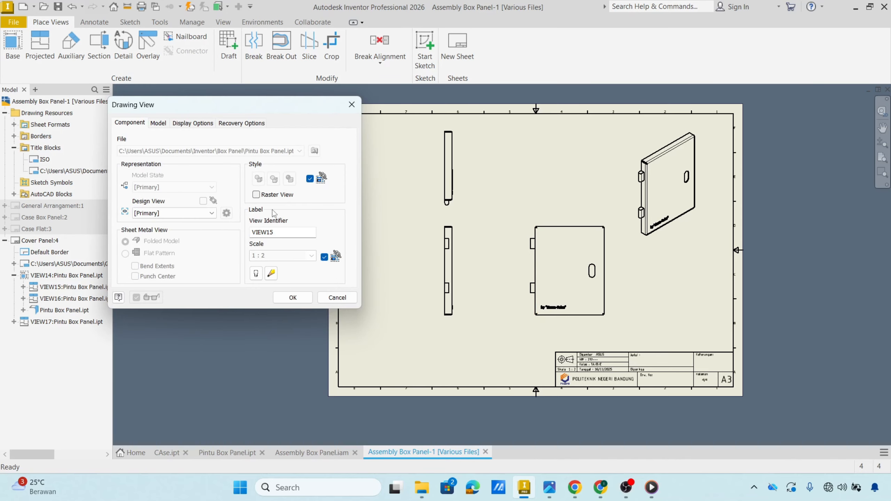
left_click(337, 297)
double_click(457, 285)
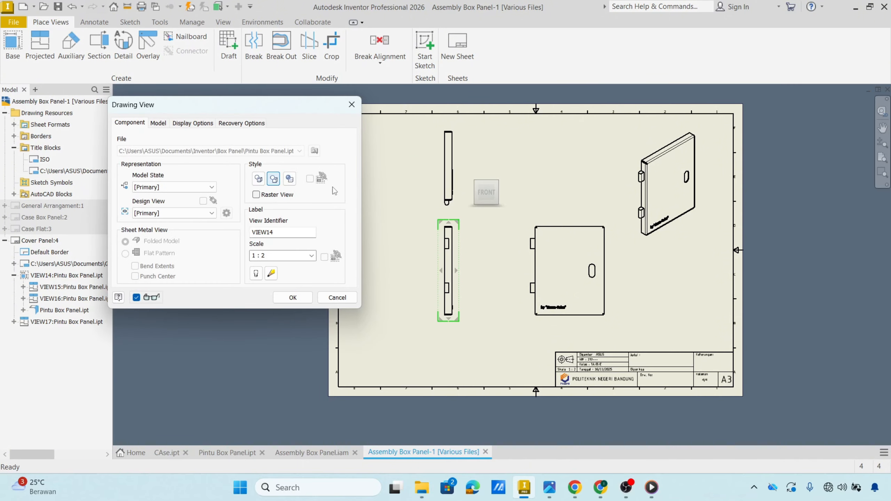
key("Escape")
double_click(541, 243)
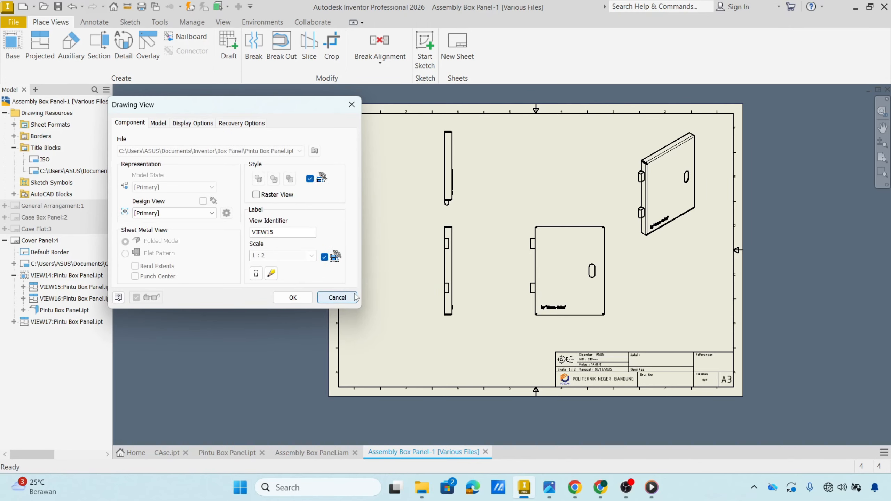
left_click(338, 297)
double_click(553, 238)
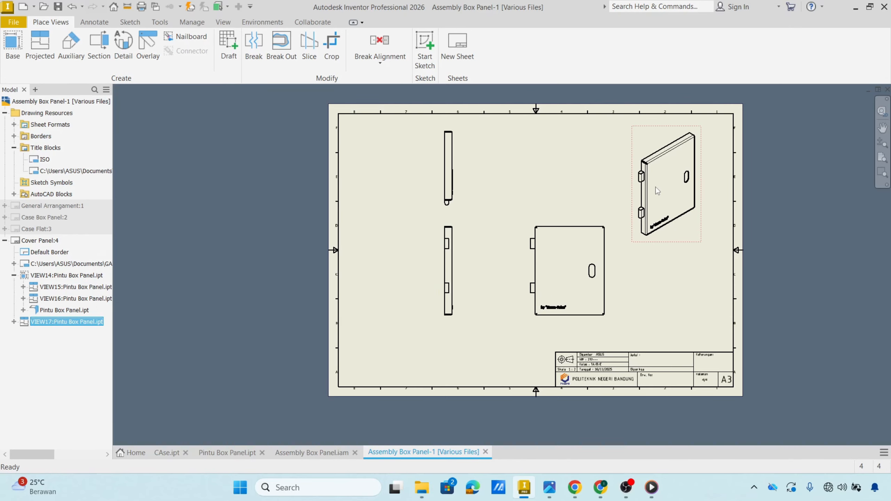
Step: Set the isometric door view's display style to shaded
double_click(656, 187)
key("Escape")
double_click(645, 208)
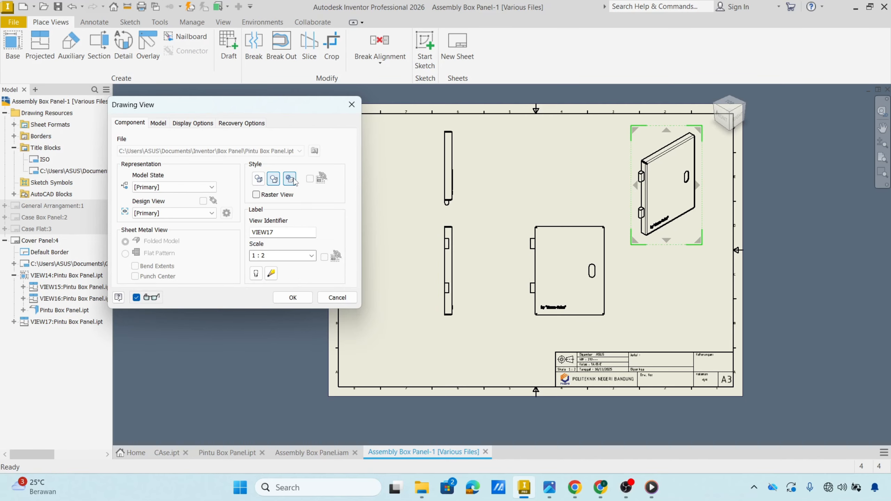
left_click(310, 295)
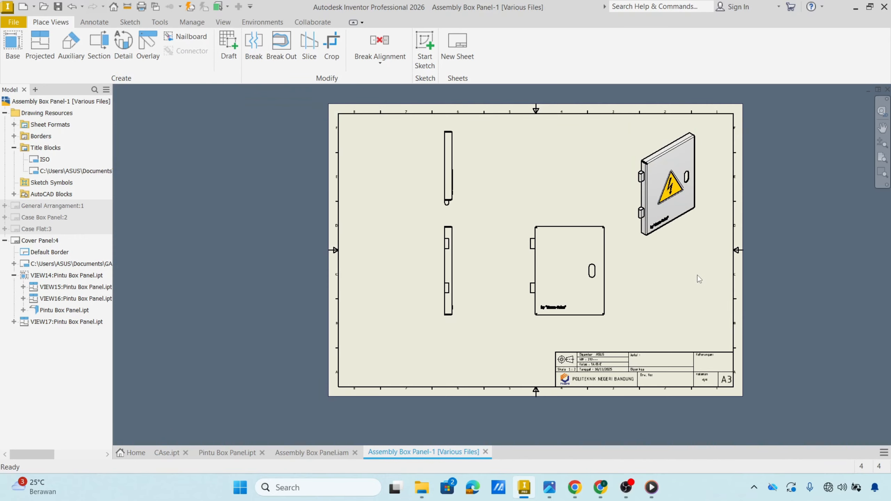
double_click(543, 268)
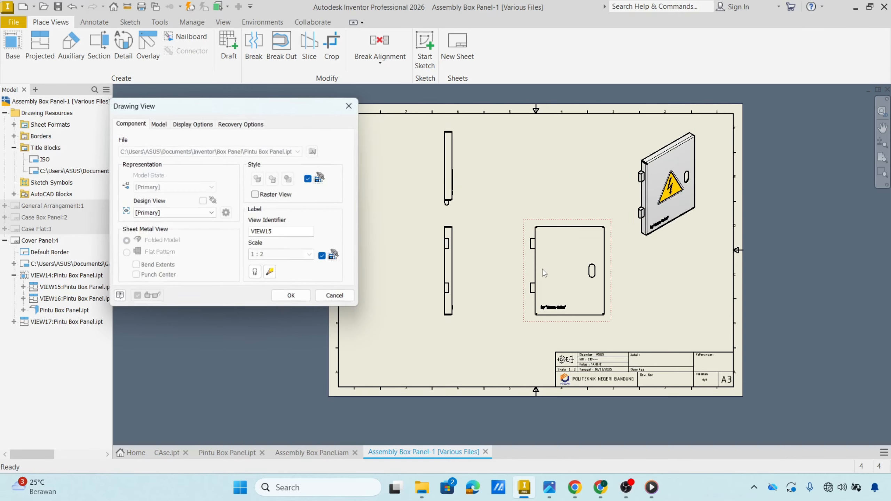
left_click(326, 299)
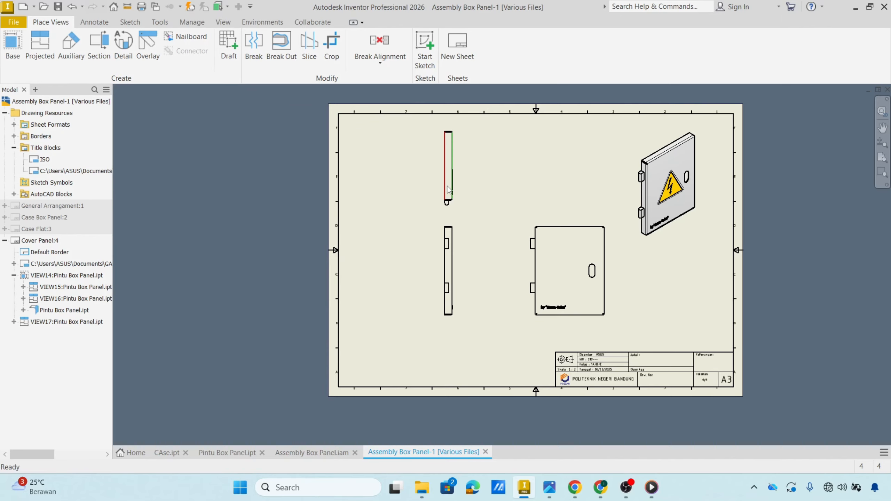
scroll(451, 192, "down", 4)
scroll(452, 192, "up", 8)
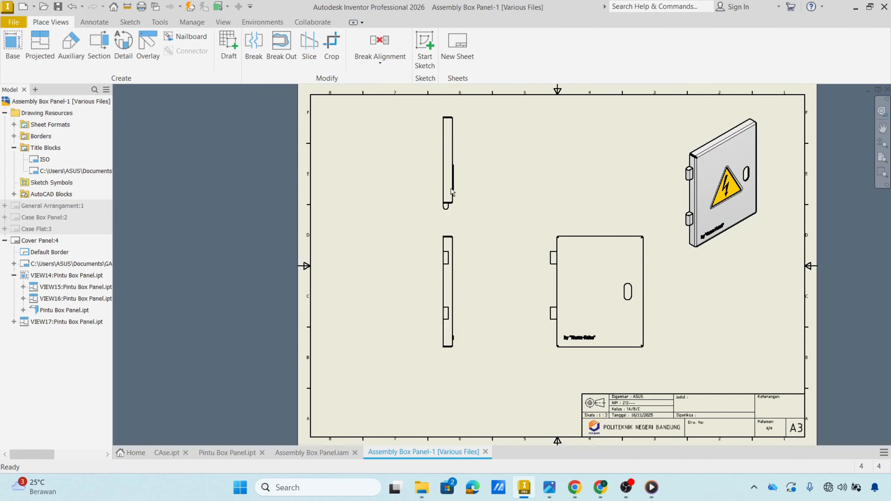
left_click(452, 192)
double_click(479, 237)
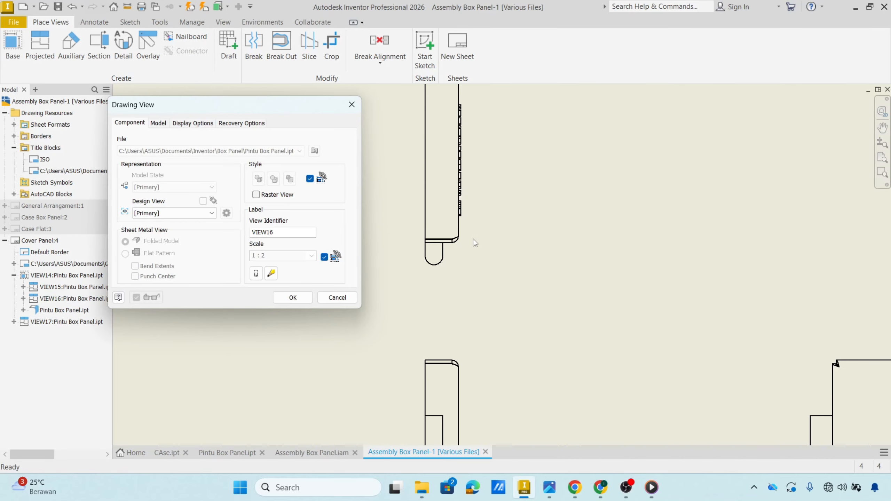
left_click(352, 302)
Step: Change the door's base view to the hidden line style so its dependent views follow
scroll(414, 270, "down", 6)
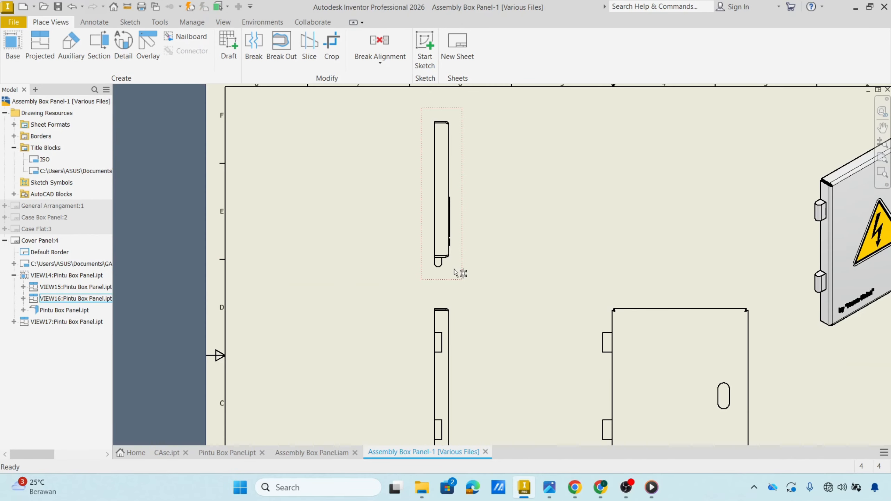
scroll(474, 302, "up", 3)
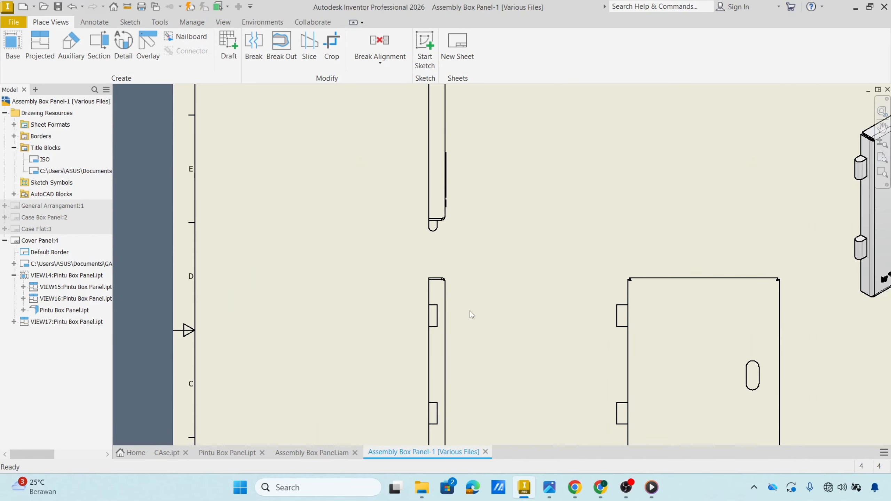
double_click(449, 298)
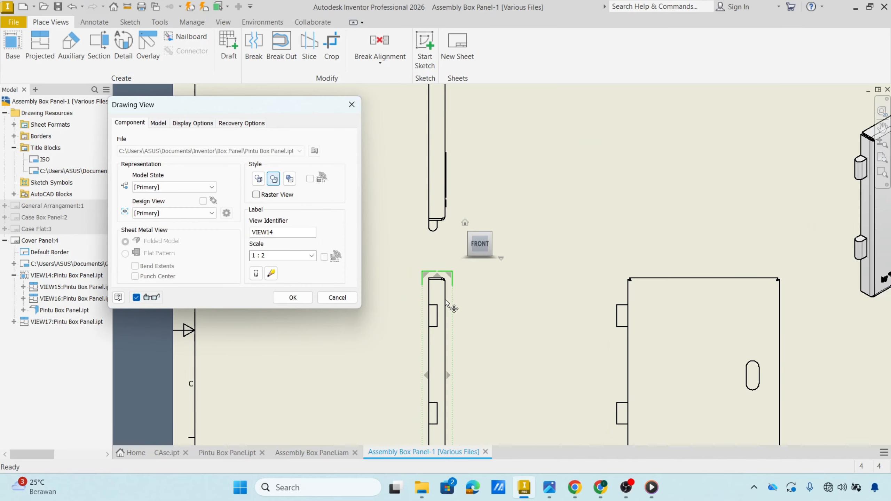
left_click(261, 181)
left_click(292, 297)
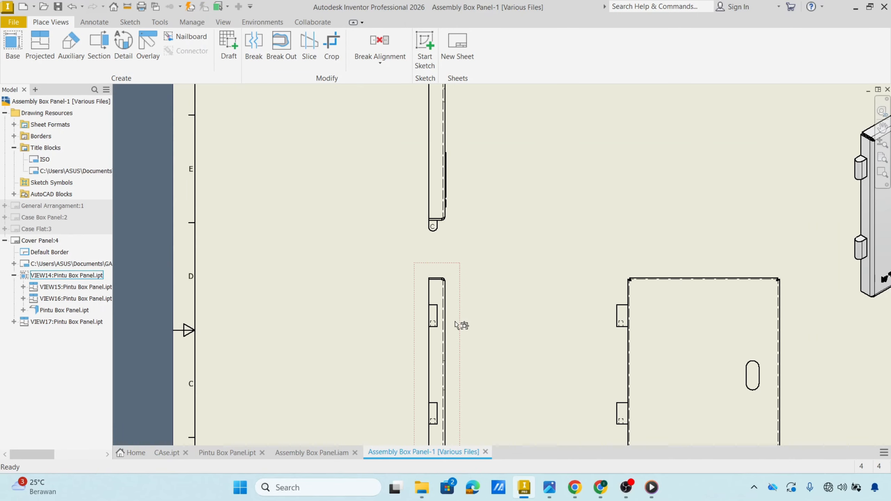
Step: Examine the door's side, end and face views closely, including the embossed lettering edges, hinge tab and hidden lines
scroll(524, 304, "down", 5)
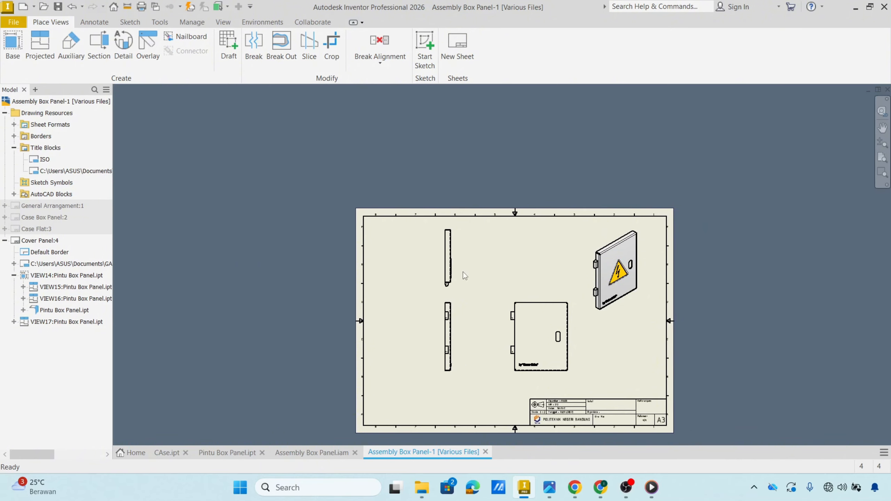
scroll(462, 271, "up", 6)
scroll(455, 283, "up", 3)
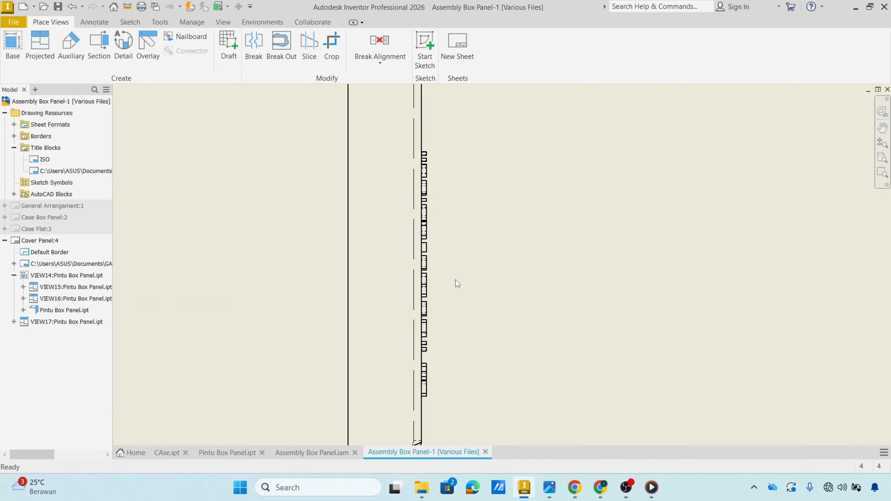
scroll(463, 283, "down", 7)
scroll(464, 283, "up", 7)
scroll(428, 270, "up", 3)
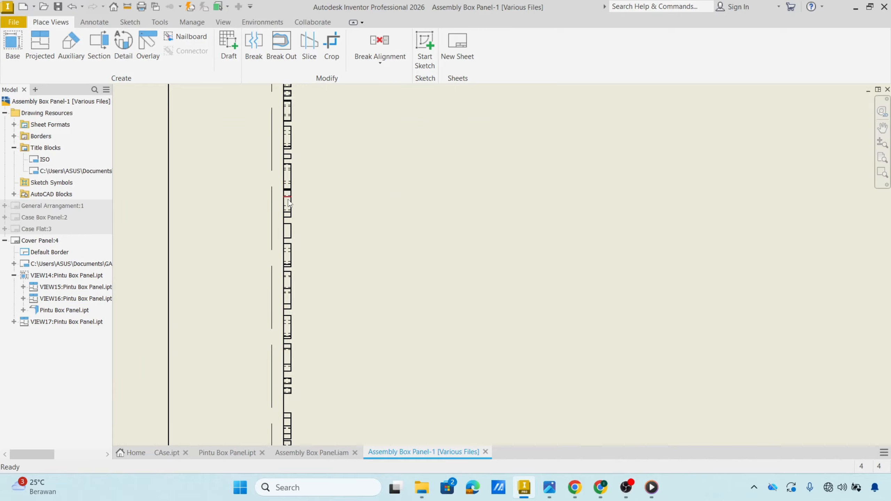
left_click(289, 295)
scroll(386, 364, "down", 4)
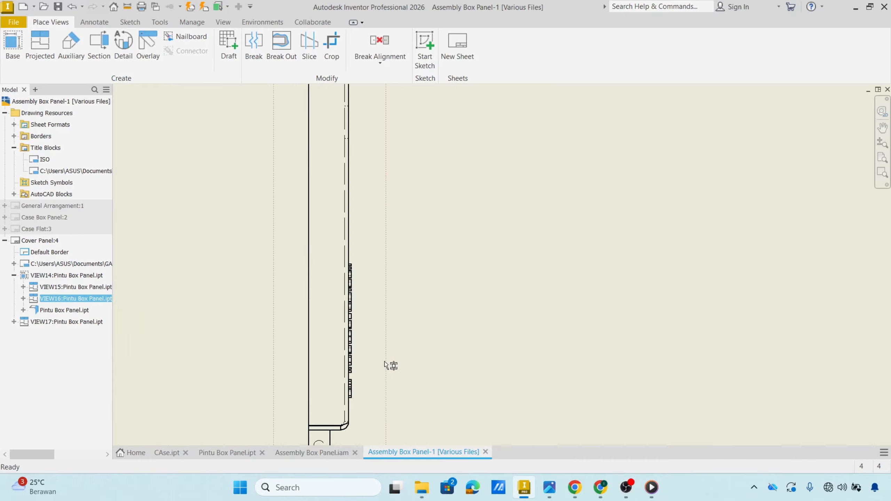
scroll(424, 243, "up", 5)
scroll(489, 277, "down", 6)
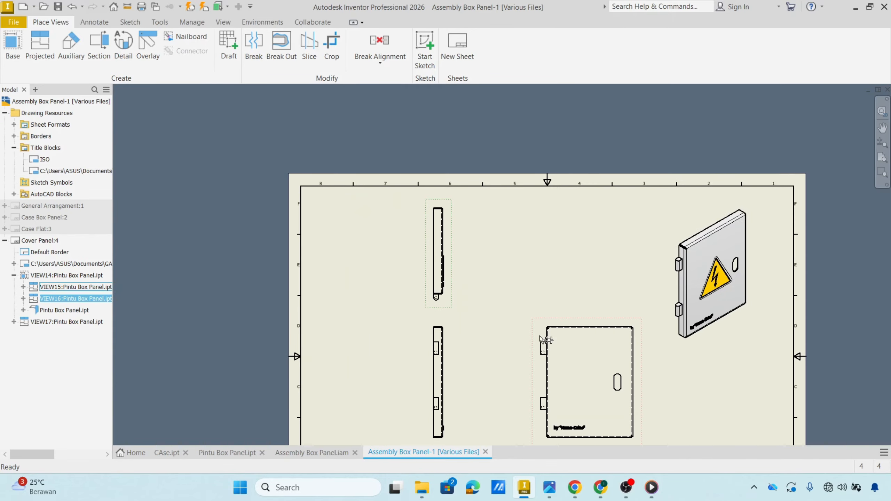
scroll(544, 362, "down", 1)
middle_click_drag(544, 363, 495, 277)
left_click_drag(495, 278, 466, 279)
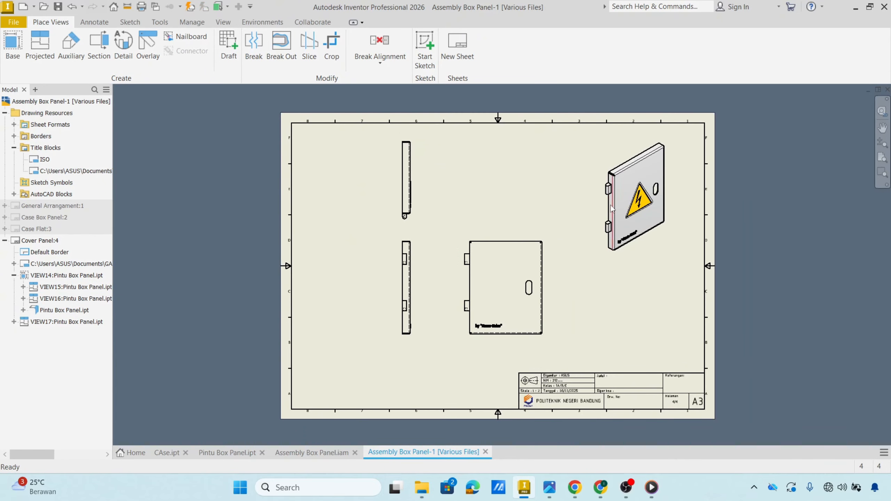
scroll(404, 218, "up", 5)
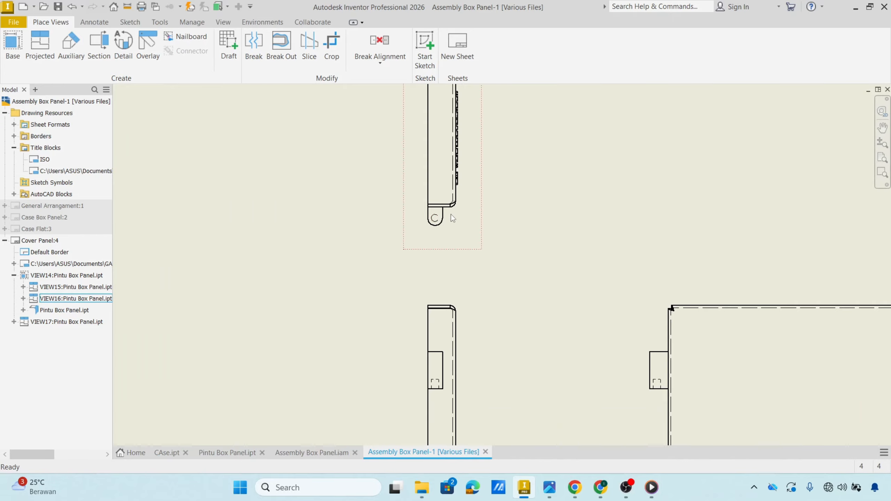
scroll(435, 221, "up", 6)
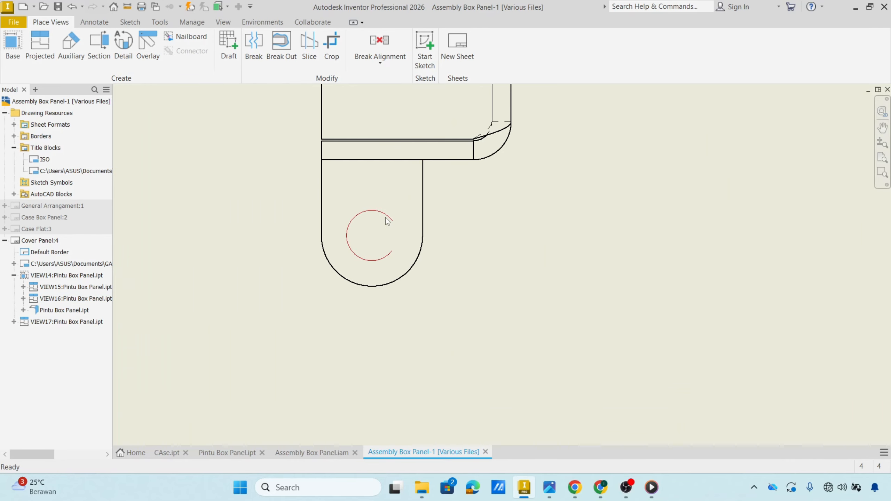
scroll(479, 227, "down", 5)
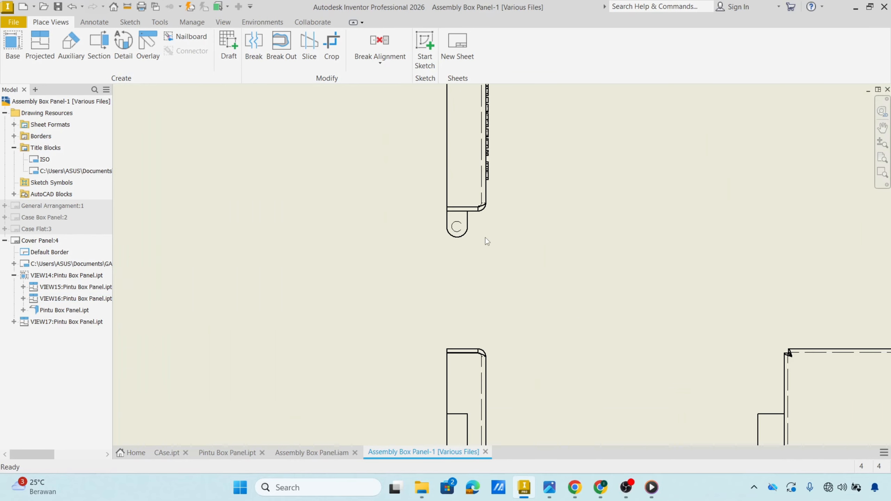
scroll(485, 238, "down", 3)
scroll(551, 295, "up", 3)
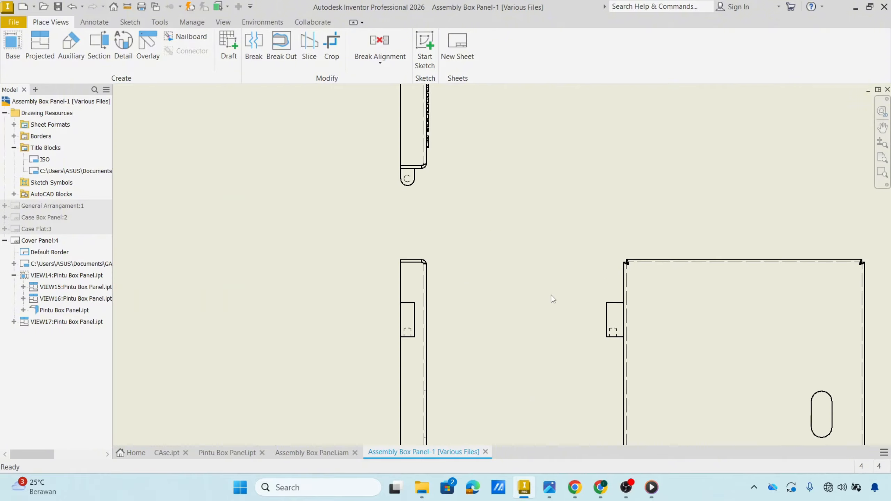
middle_click_drag(588, 277, 458, 269)
scroll(503, 262, "down", 3)
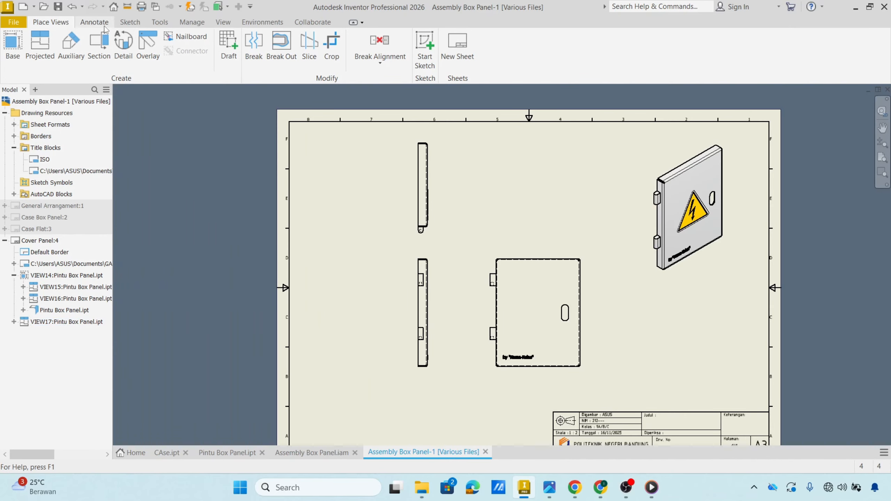
Step: Dimension the door's depth between its front and back edges, placing the dimension below the side view
left_click(94, 22)
left_click(19, 49)
scroll(425, 370, "up", 5)
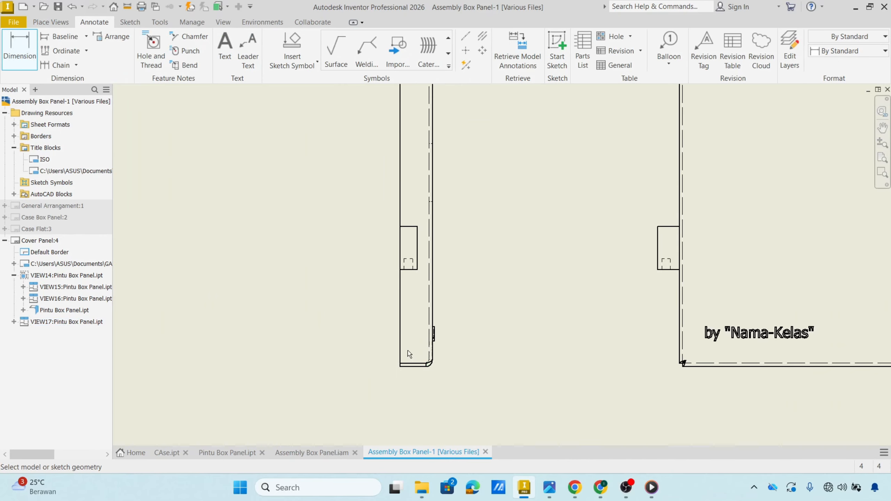
left_click(401, 350)
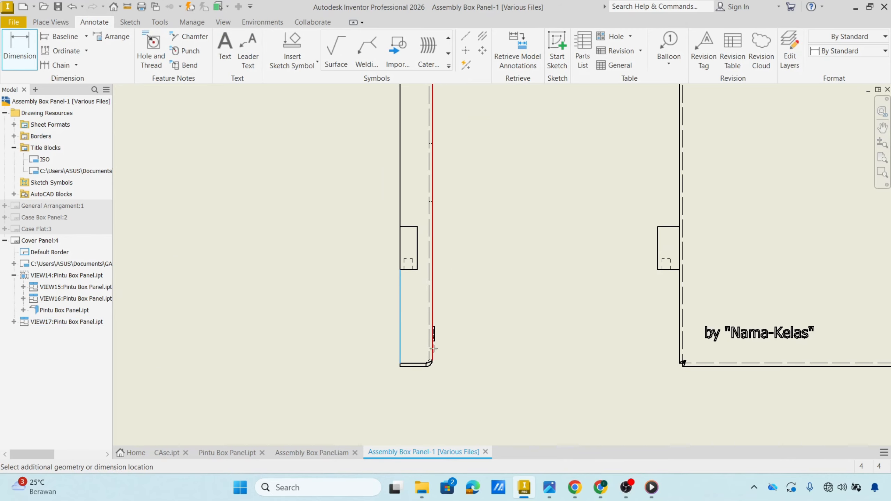
left_click(433, 356)
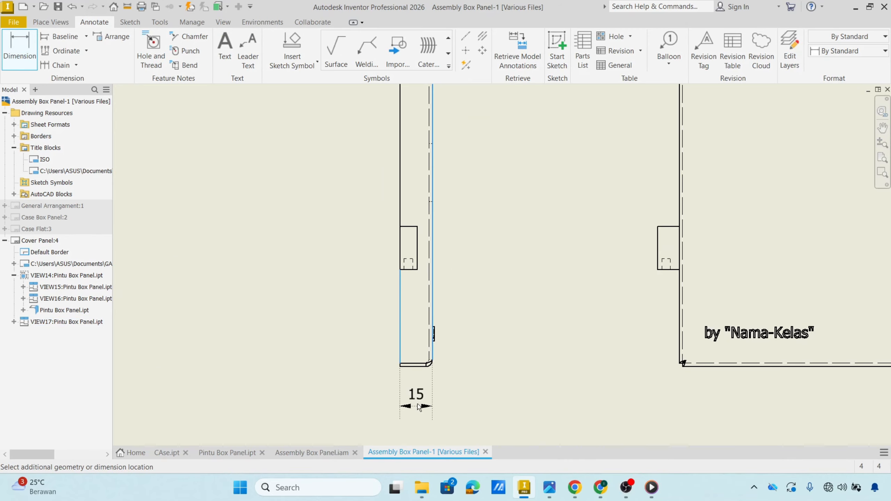
left_click(453, 406)
left_click(827, 305)
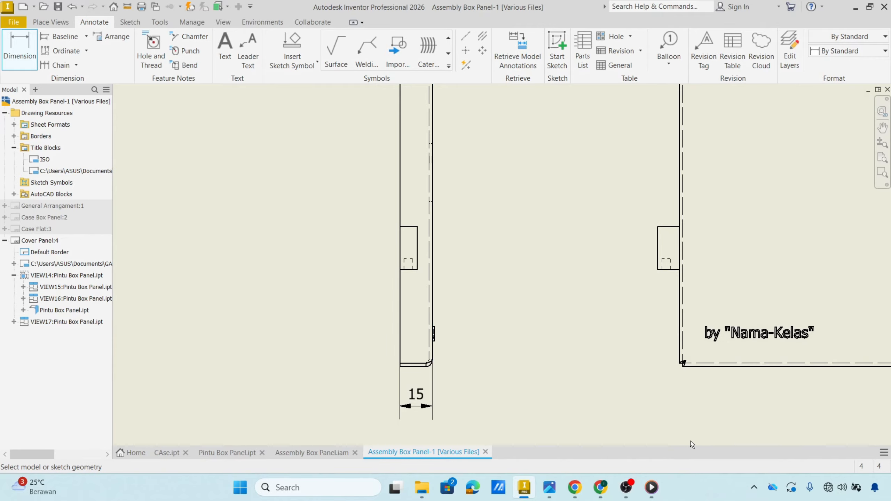
scroll(597, 318, "down", 5)
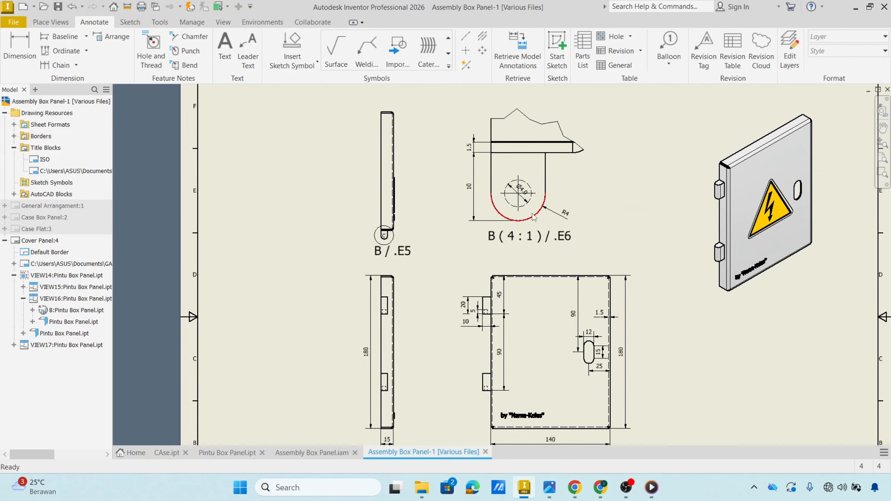
Step: Collapse the Cover Panel sheet's contents and add a new sheet to the drawing
mouse_move(678, 354)
middle_mouse_down()
mouse_move(696, 316)
mouse_move(610, 325)
middle_mouse_up()
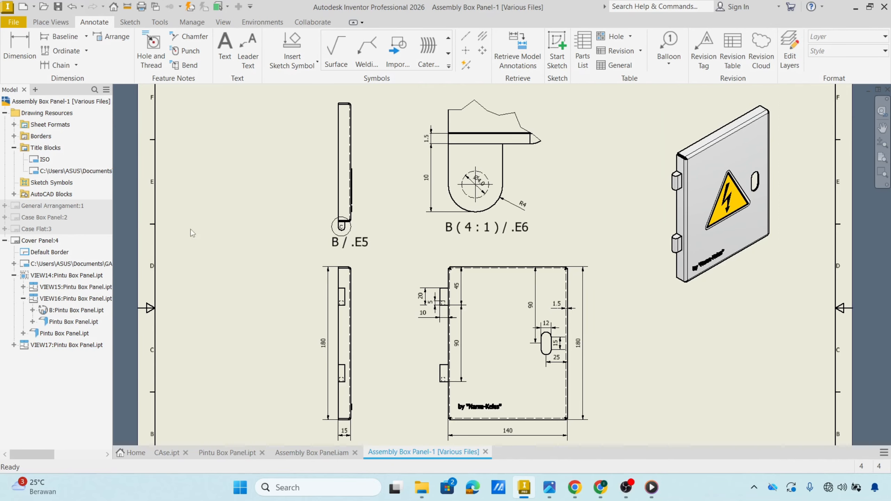
left_click(5, 240)
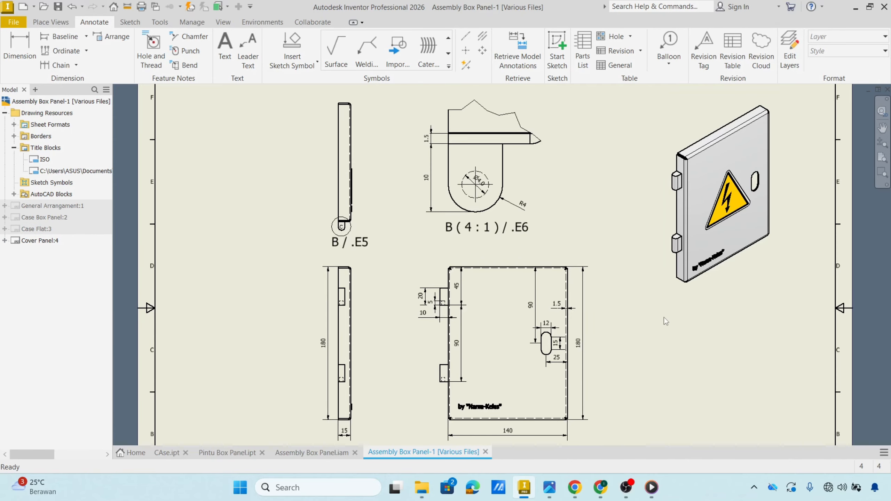
middle_click_drag(660, 326, 664, 200)
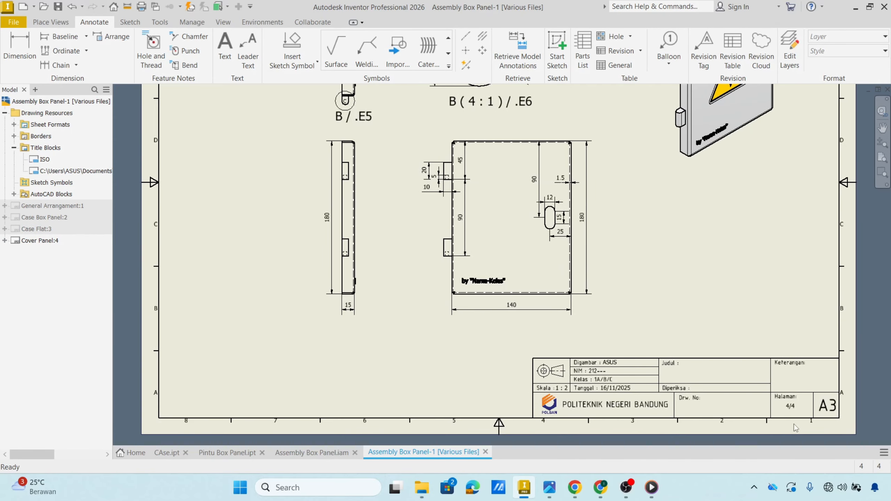
right_click(24, 268)
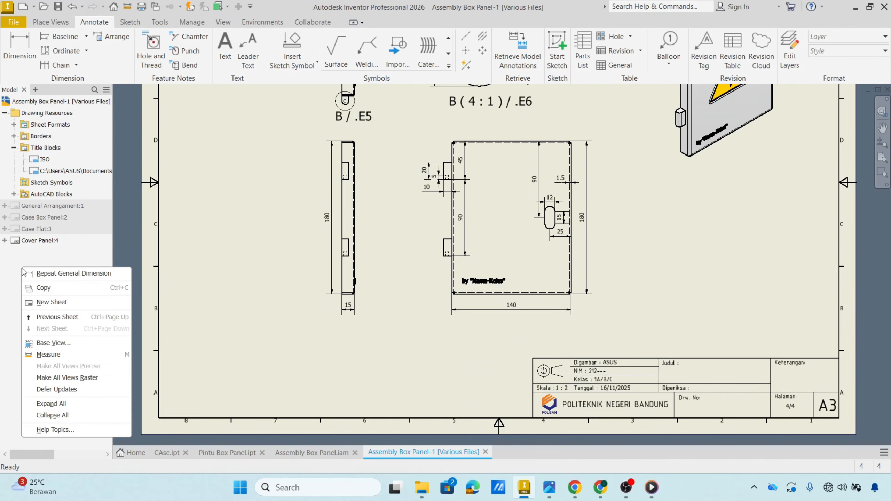
left_click(53, 303)
Step: Rename the new fifth sheet as Cover Flat
left_click(45, 254)
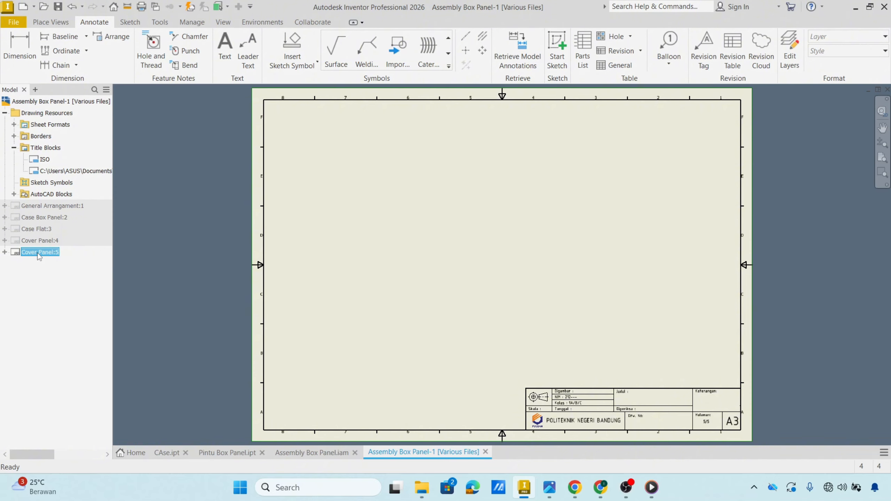
left_click(39, 255)
left_click(53, 251)
key("BackSpace")
key("BackSpace")
key("BackSpace")
type("Flat")
left_click(342, 279)
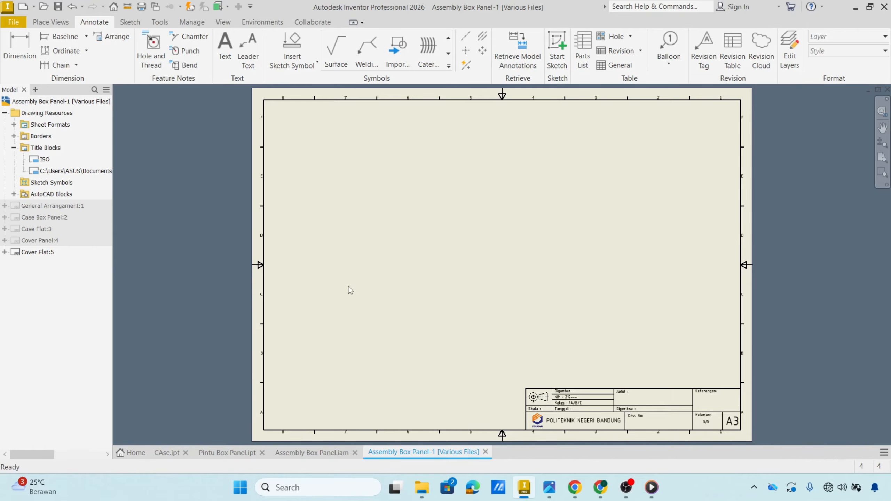
left_click(48, 25)
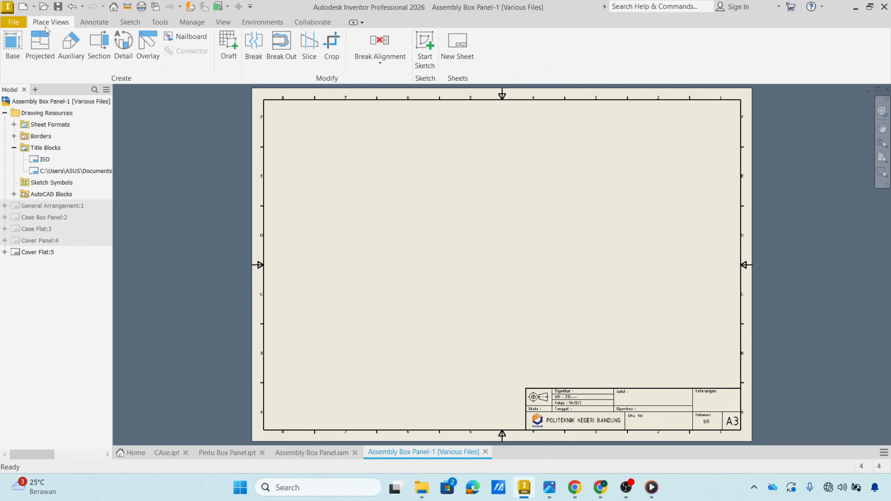
left_click(12, 45)
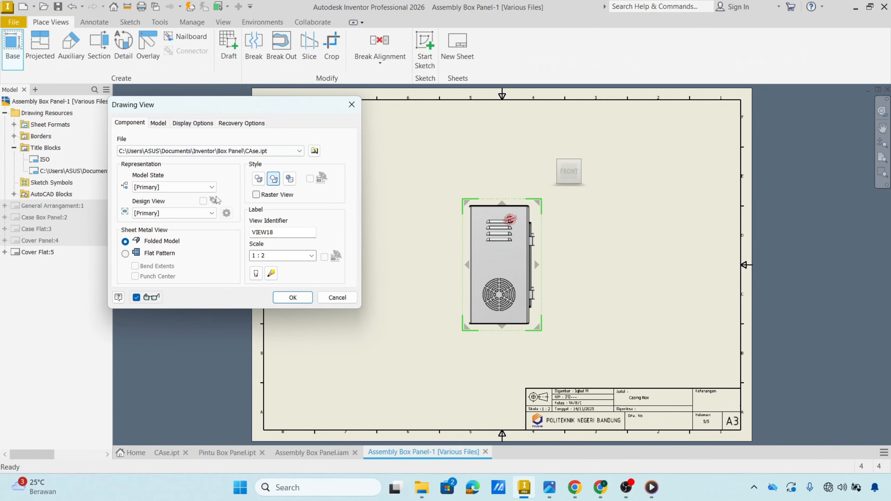
left_click(212, 151)
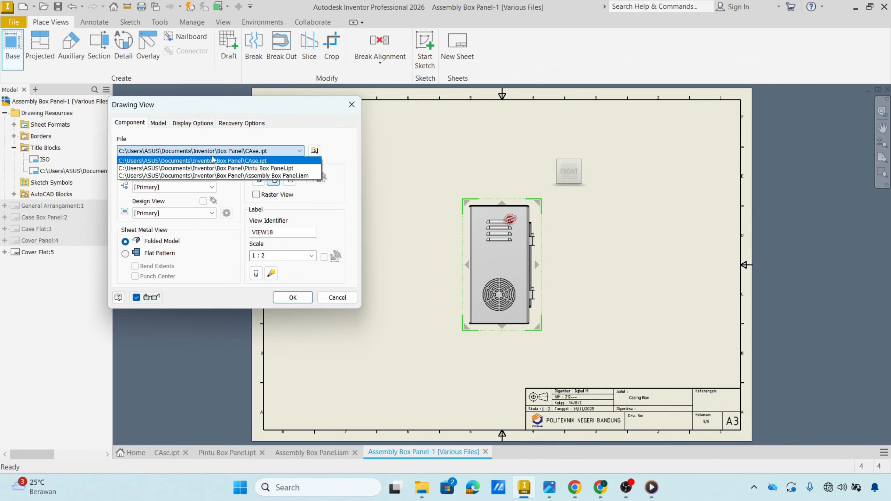
left_click(222, 168)
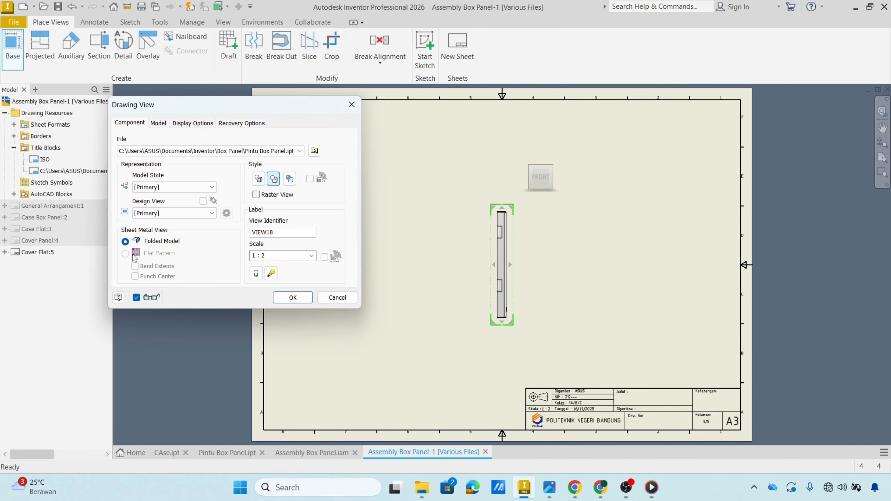
left_click(341, 297)
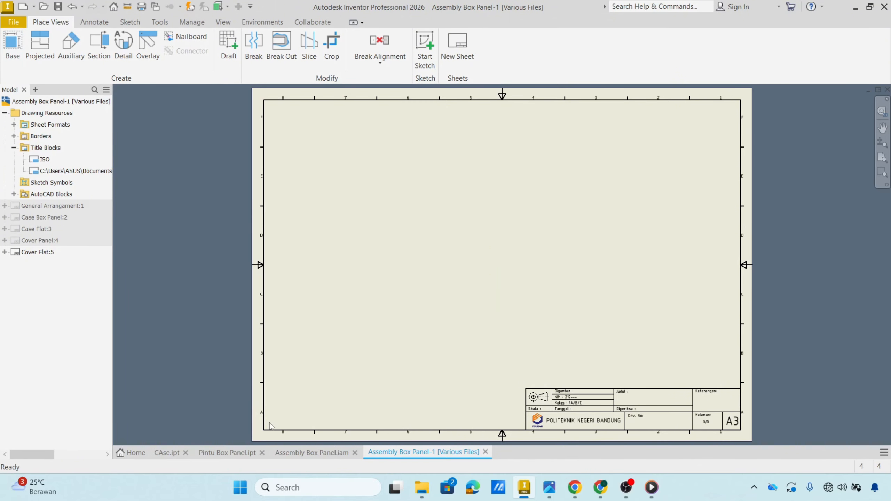
Step: Switch to the Pintu Box Panel.ipt part, create its flat pattern and inspect it from the front
left_click(227, 452)
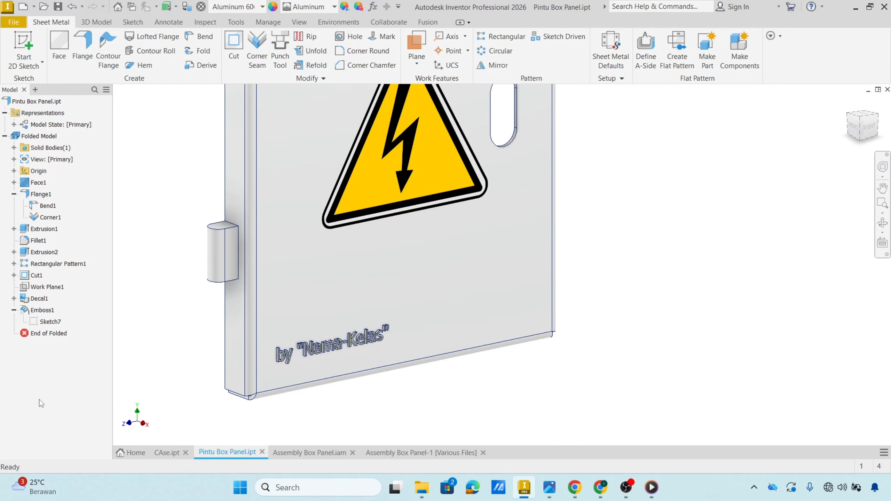
left_click(680, 56)
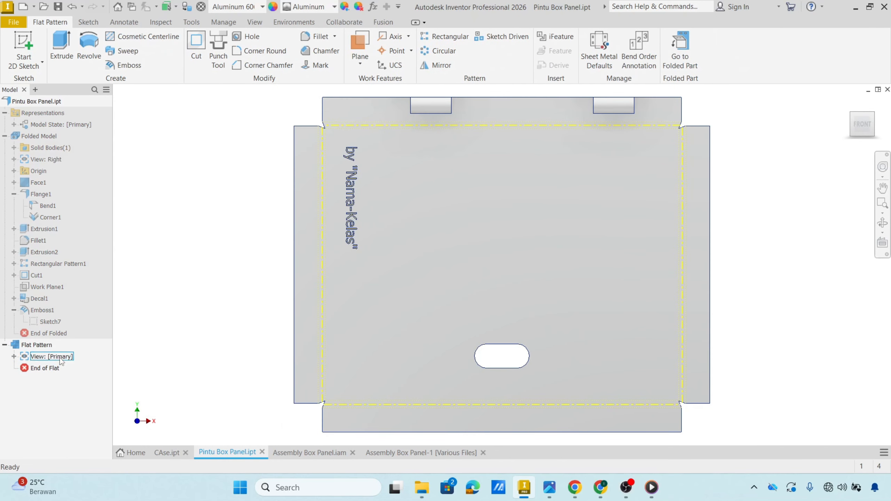
scroll(266, 315, "down", 3)
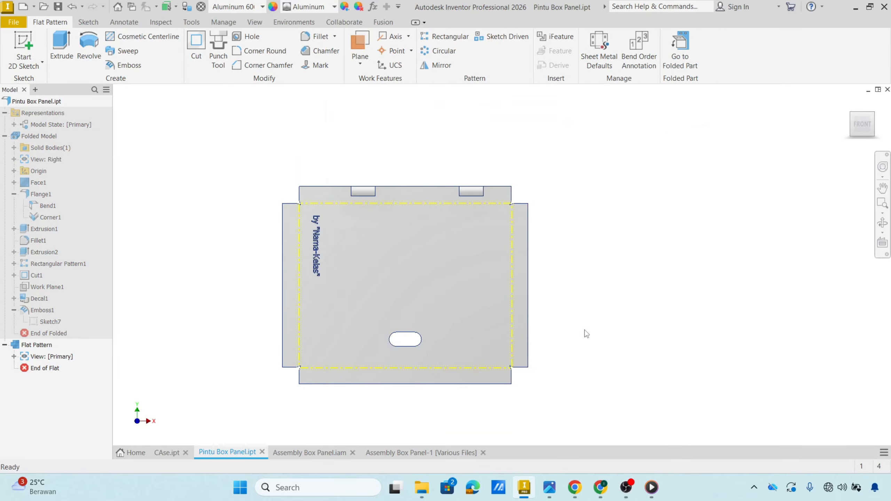
left_click(846, 105)
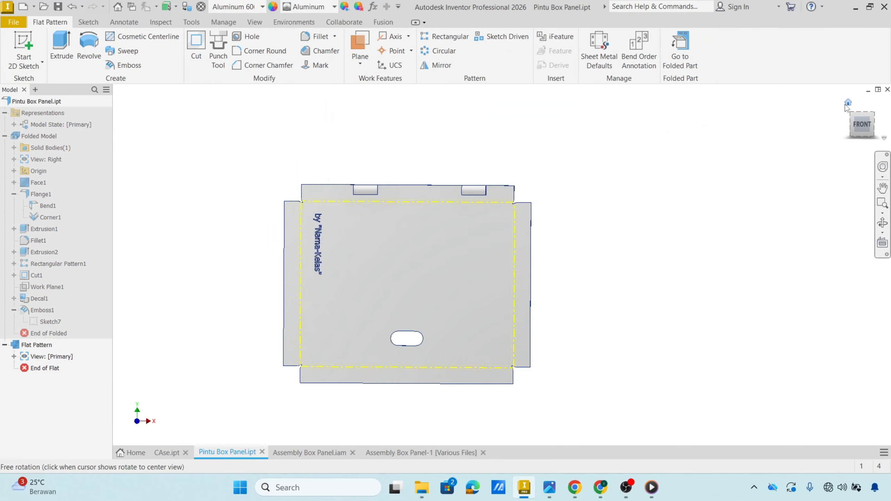
left_click(856, 130)
scroll(628, 248, "up", 3)
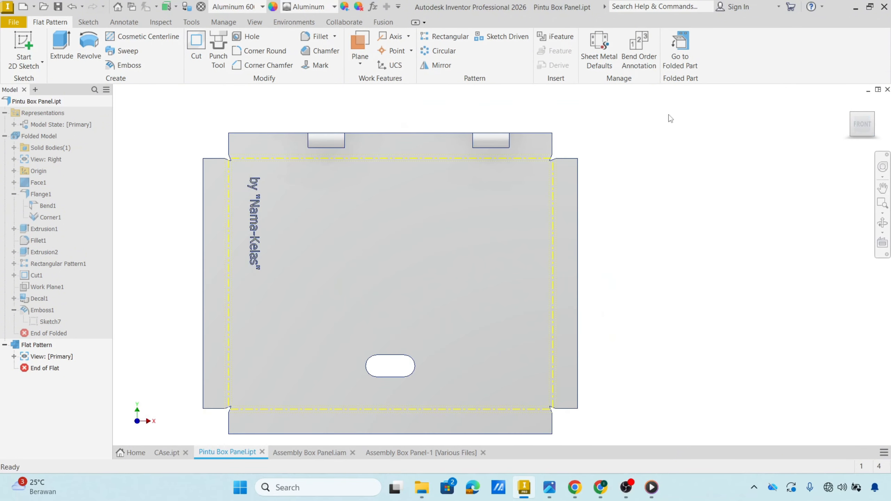
Step: Return the door part to its folded model and switch back to the Assembly Box Panel-1 drawing
left_click(684, 65)
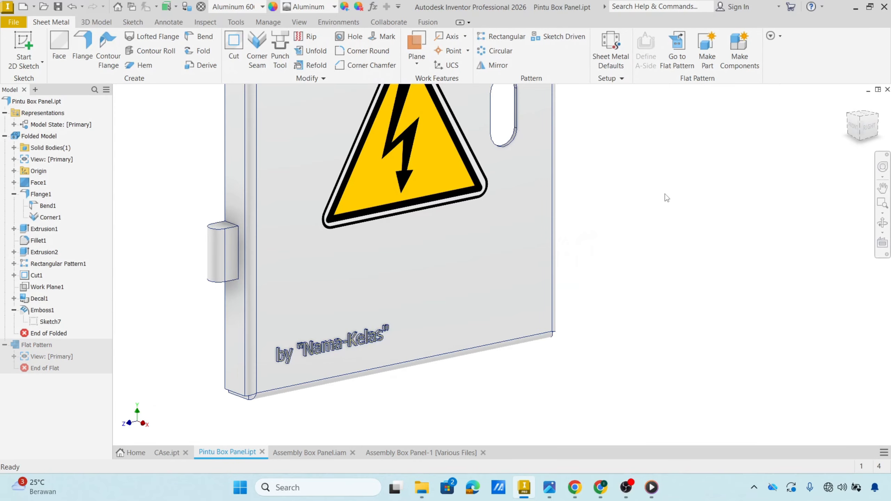
scroll(665, 194, "down", 3)
left_click_drag(660, 245, 631, 286)
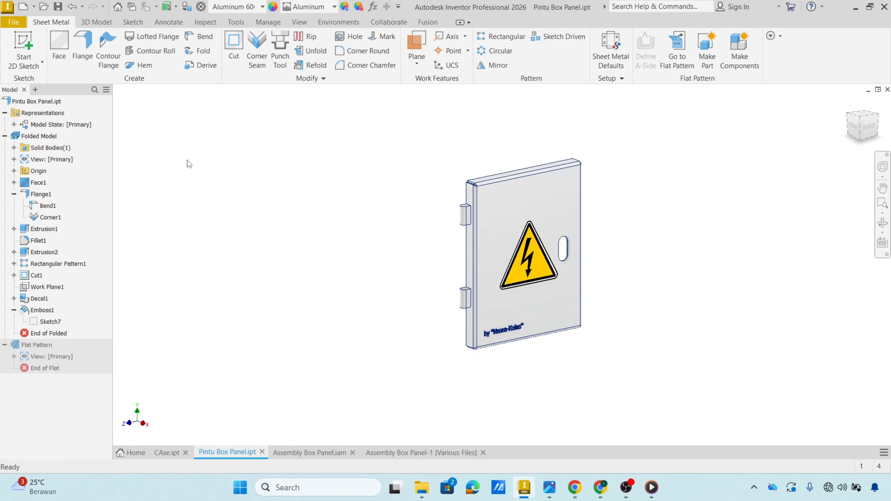
left_click(426, 453)
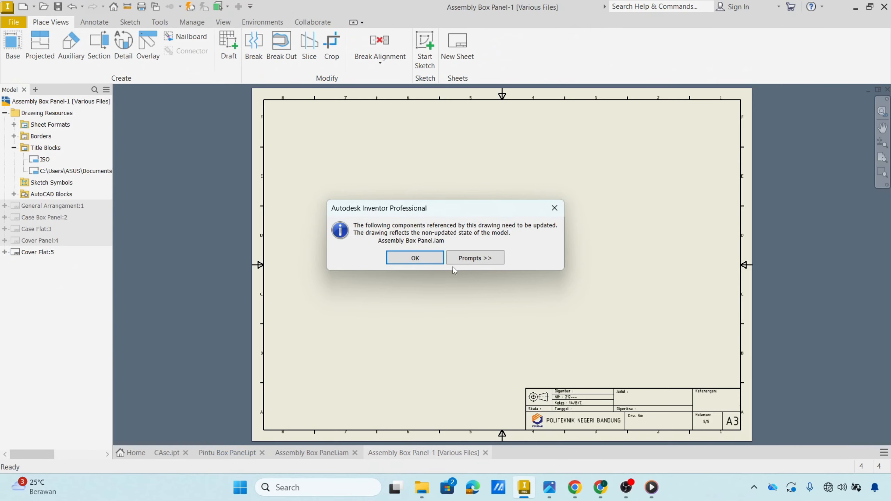
Step: Place a base view of Pintu Box Panel.ipt as a flat pattern at 1:1 scale on the Cover Flat sheet
left_click(554, 208)
left_click(13, 49)
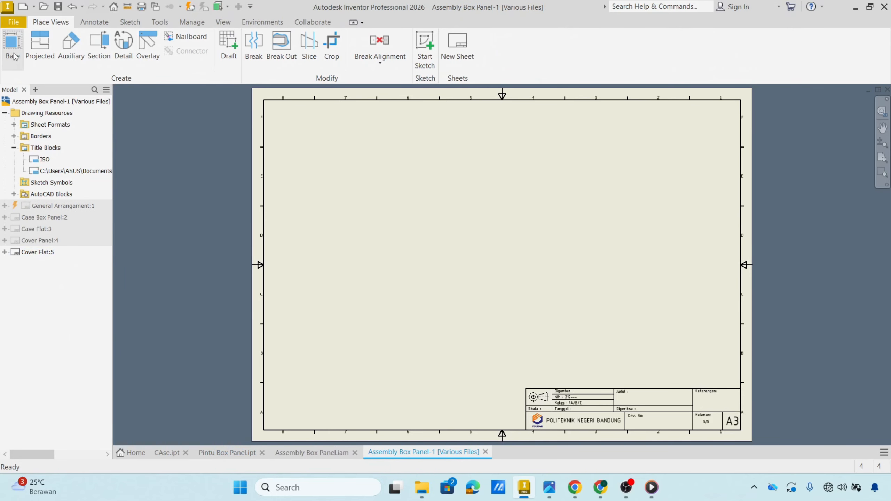
left_click(261, 151)
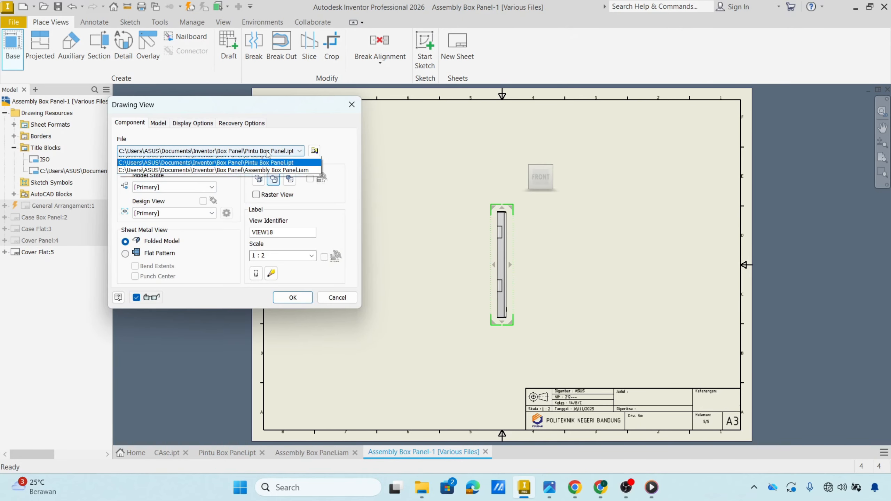
left_click(250, 168)
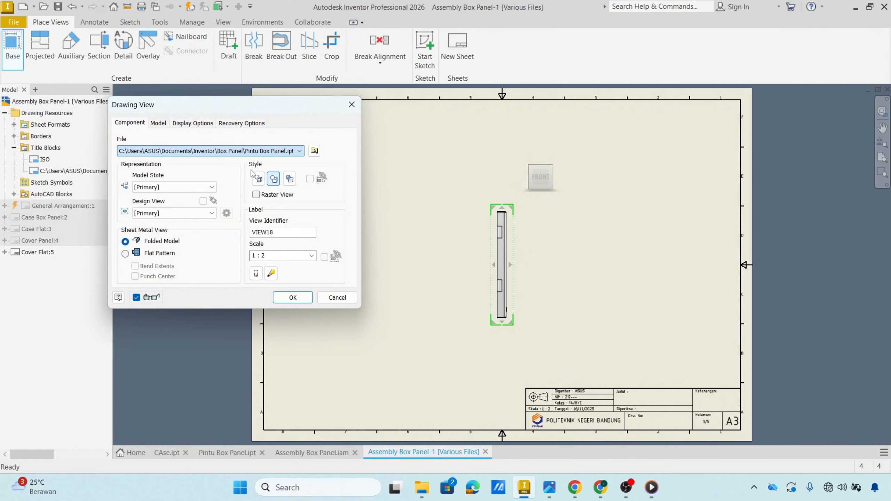
left_click(125, 253)
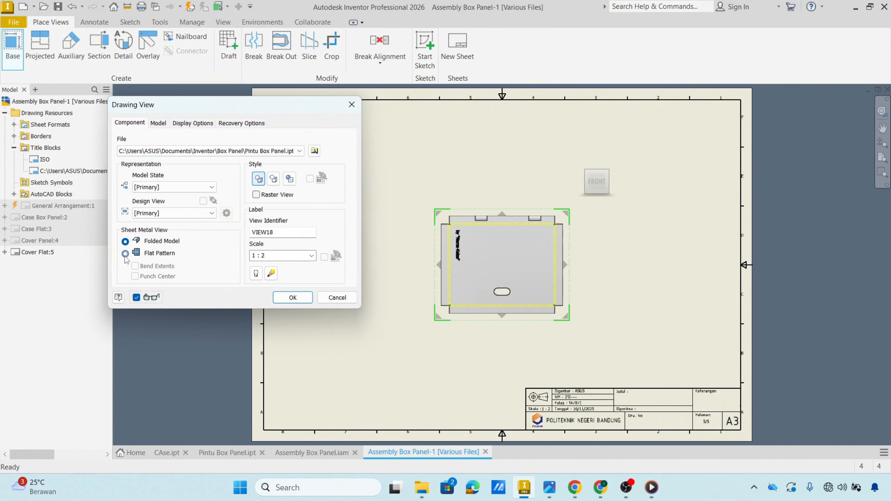
left_click(310, 256)
left_click(283, 298)
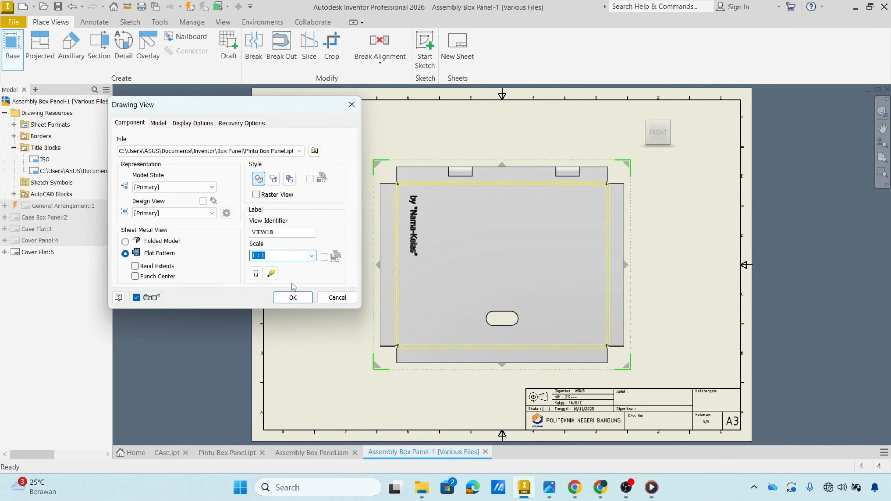
left_click(293, 297)
Step: Move the flat pattern view slightly higher on the sheet, farther from the title block
left_click(438, 166)
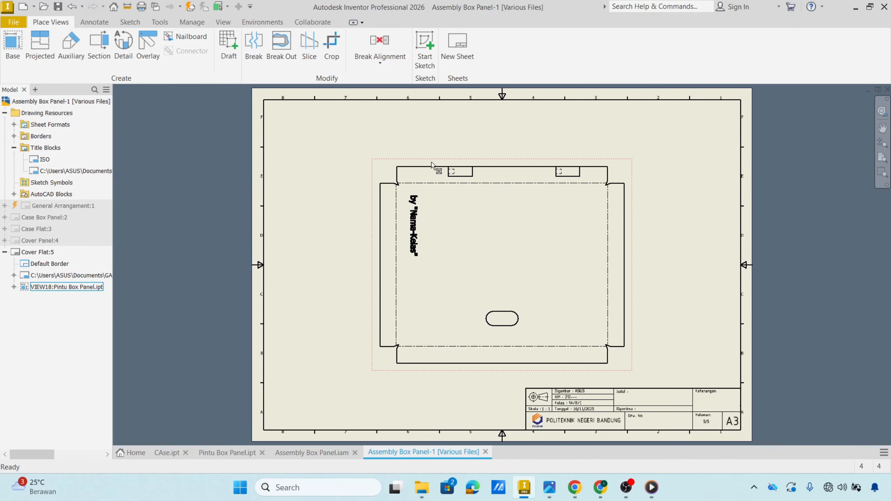
left_click_drag(431, 163, 429, 140)
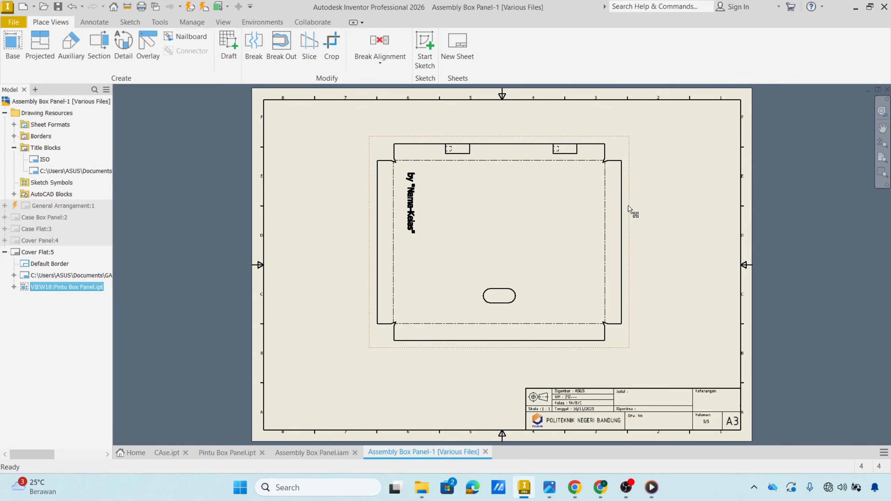
left_click(659, 218)
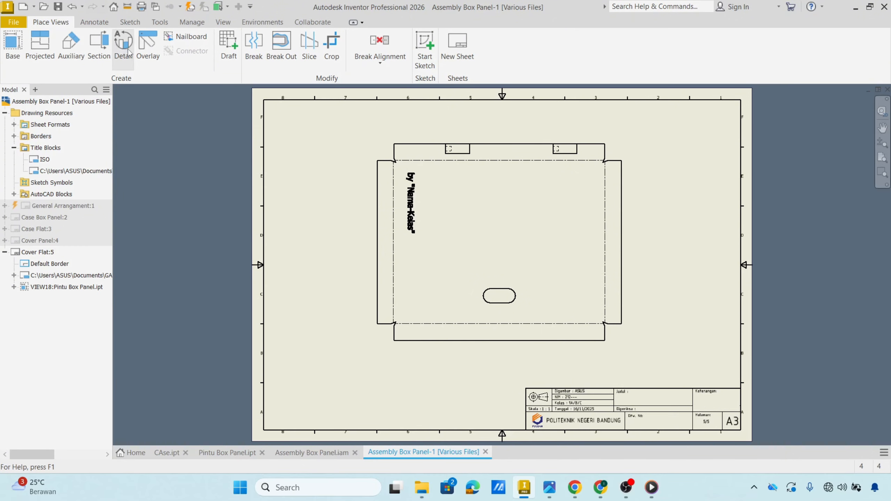
Step: Dimension the flat pattern's overall width between its outer side edges, placing the dimension below the view
left_click(95, 24)
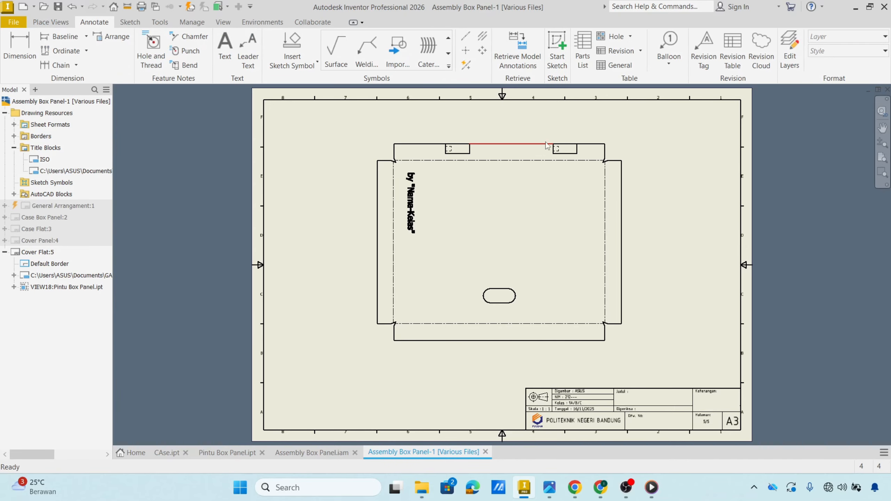
left_click(382, 252)
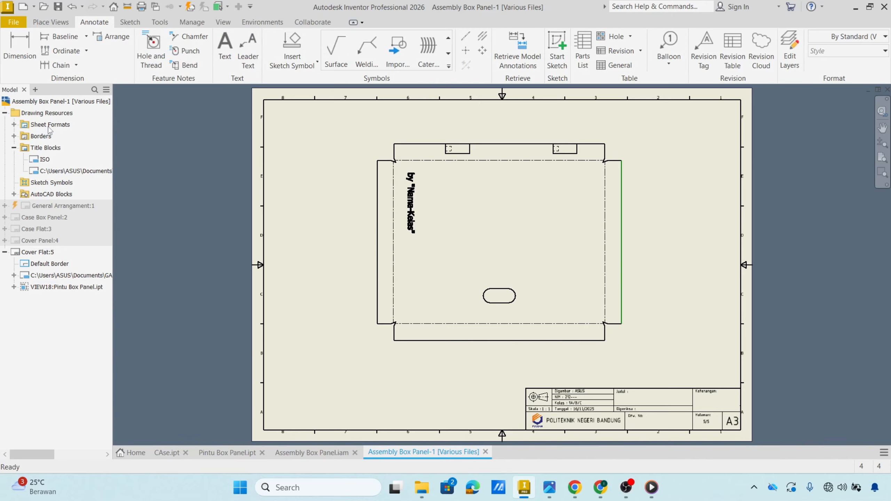
left_click(18, 49)
left_click(380, 286)
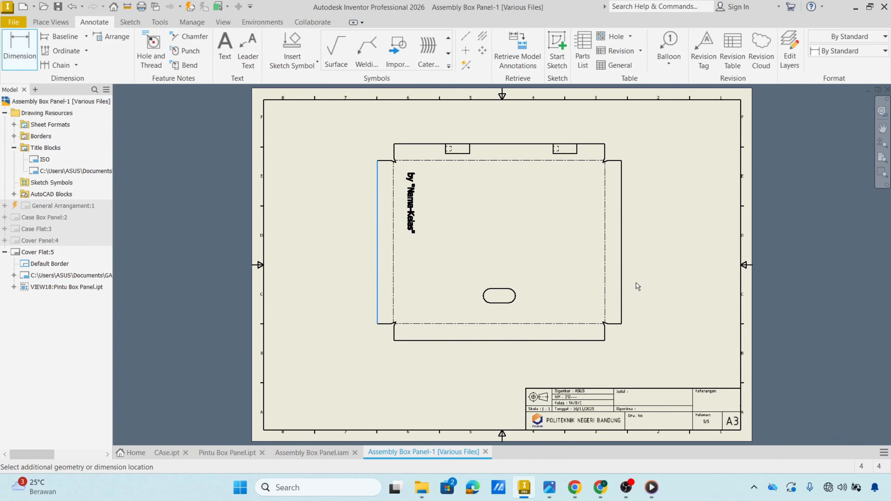
left_click(623, 285)
scroll(508, 362, "up", 5)
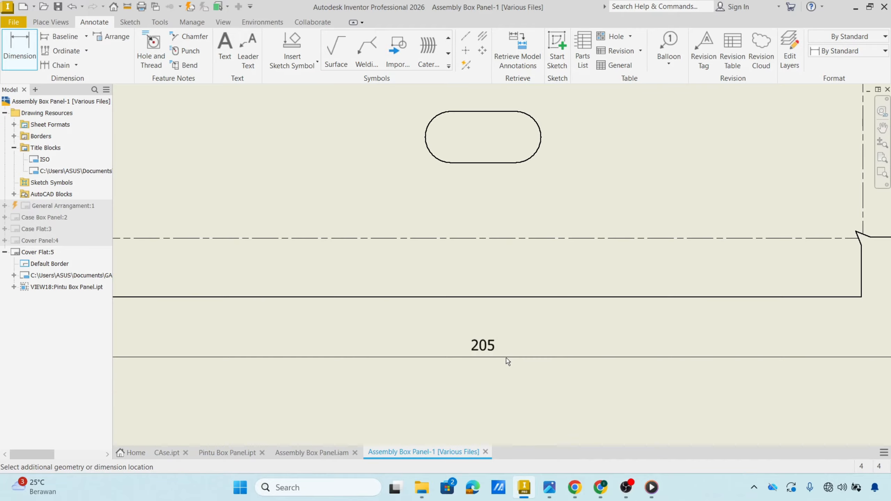
left_click(567, 346)
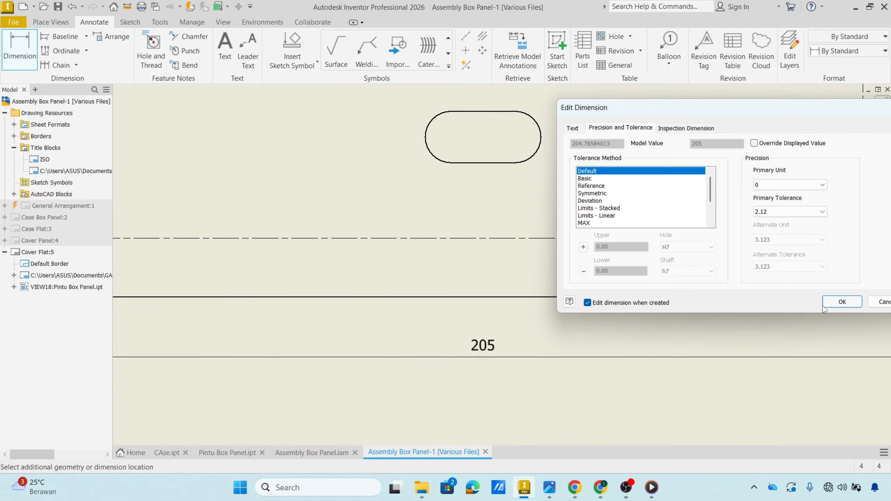
left_click(839, 301)
Step: Dimension the flat pattern's overall height between its upper and lower edges, placing the dimension to the right of the view
scroll(754, 326, "down", 5)
middle_click_drag(802, 299, 693, 306)
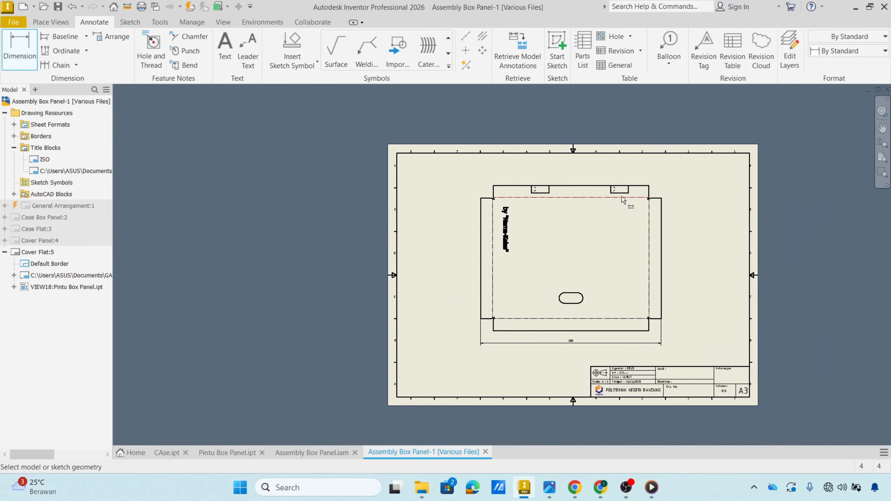
left_click(581, 185)
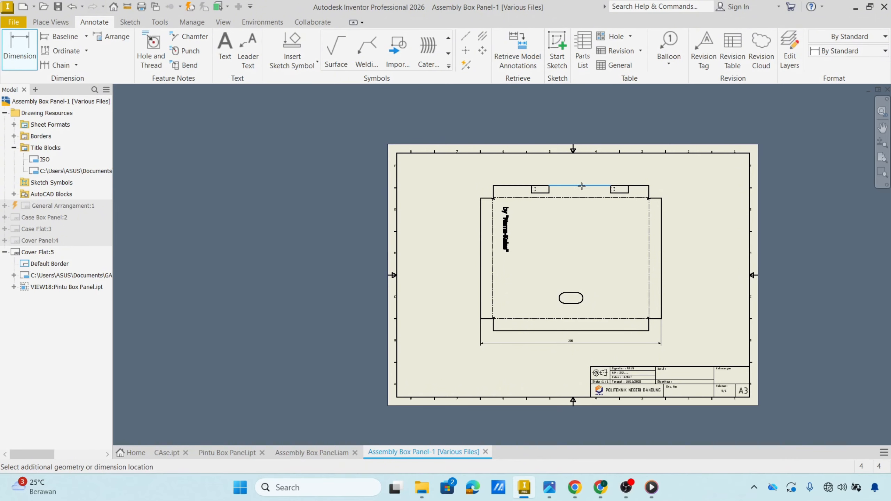
left_click(610, 331)
scroll(678, 322, "up", 3)
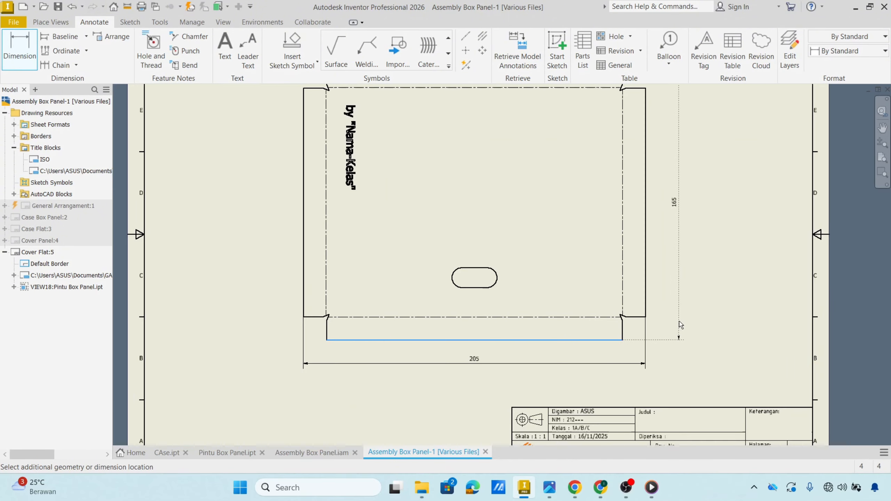
left_click(700, 298)
left_click(839, 303)
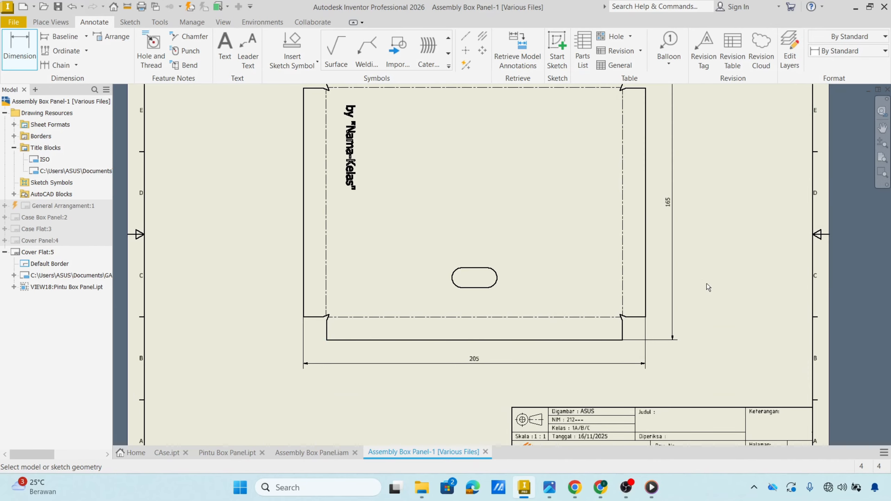
Step: Compare the title block entries on the Case Box Panel and Cover Panel sheets
scroll(714, 315, "down", 3)
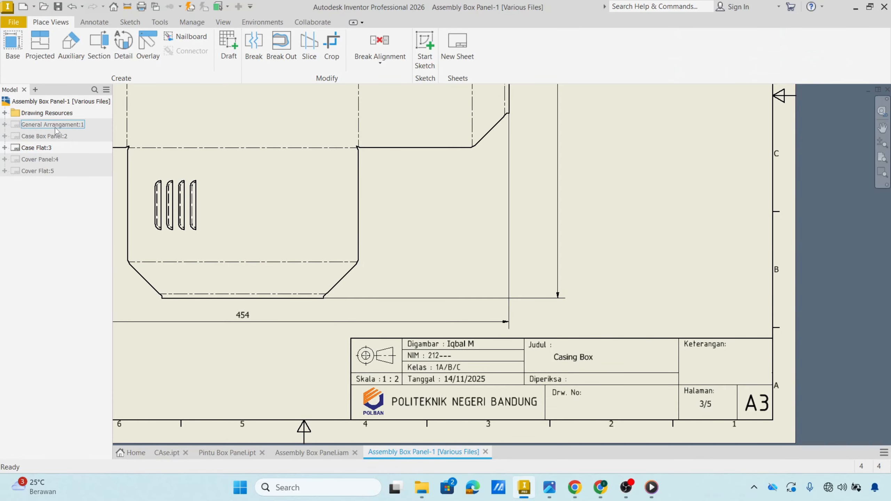
double_click(52, 135)
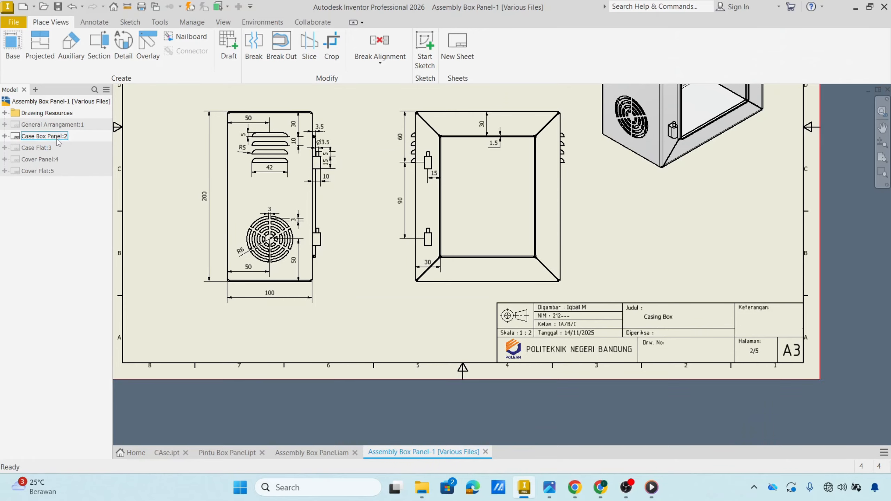
double_click(40, 160)
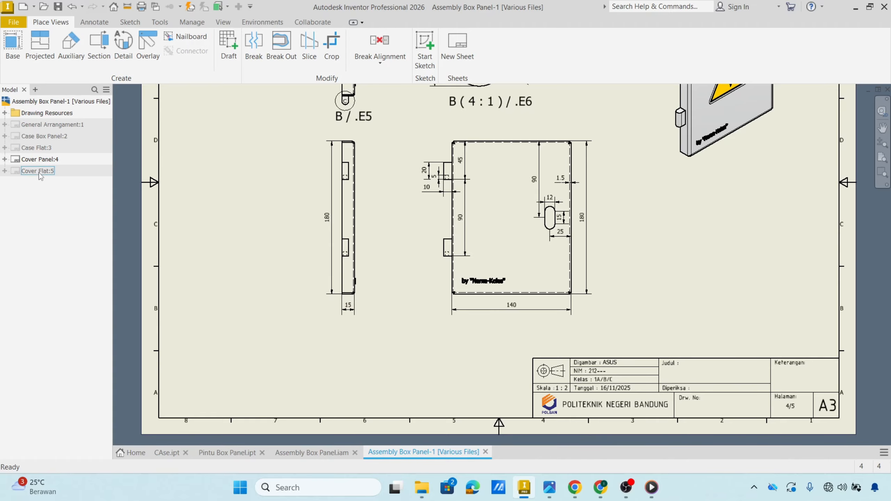
scroll(264, 290, "down", 3)
scroll(264, 283, "up", 5)
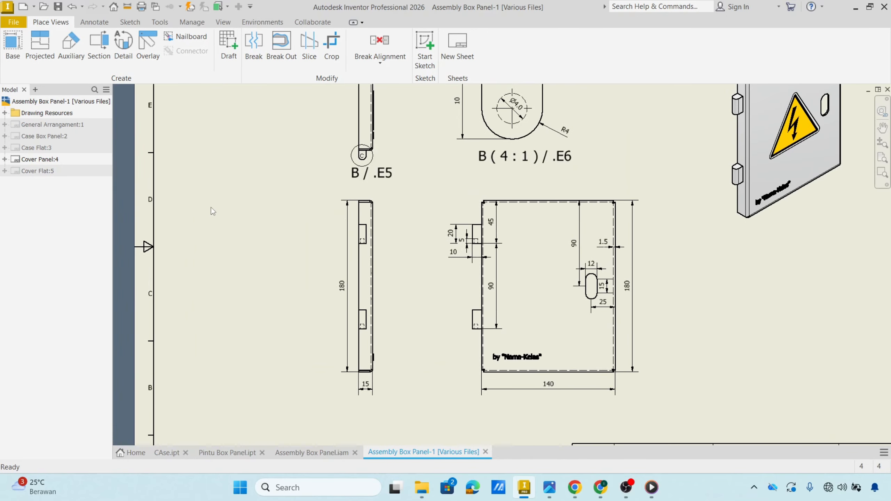
scroll(361, 269, "up", 1)
middle_click_drag(361, 269, 492, 322)
scroll(492, 322, "down", 4)
middle_click_drag(518, 354, 365, 259)
scroll(533, 355, "up", 3)
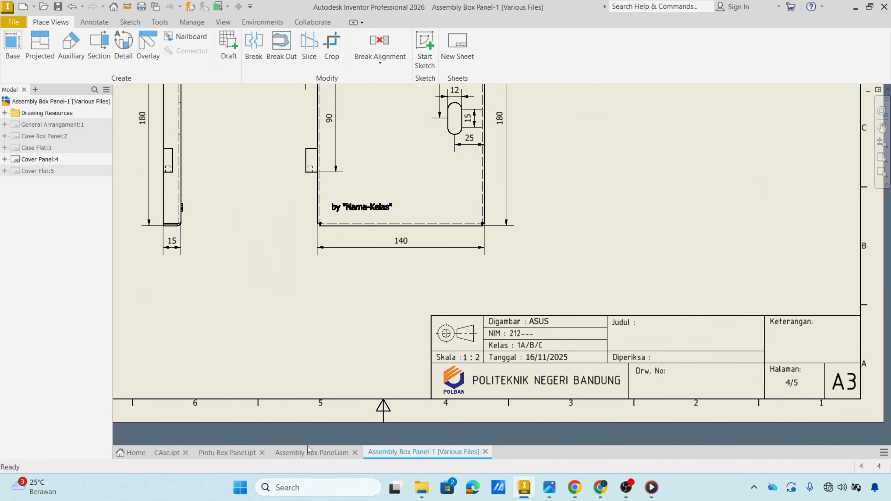
Step: Switch to the Pintu Box Panel.ipt part and set its iProperties title to Cover Box Panel
left_click(237, 453)
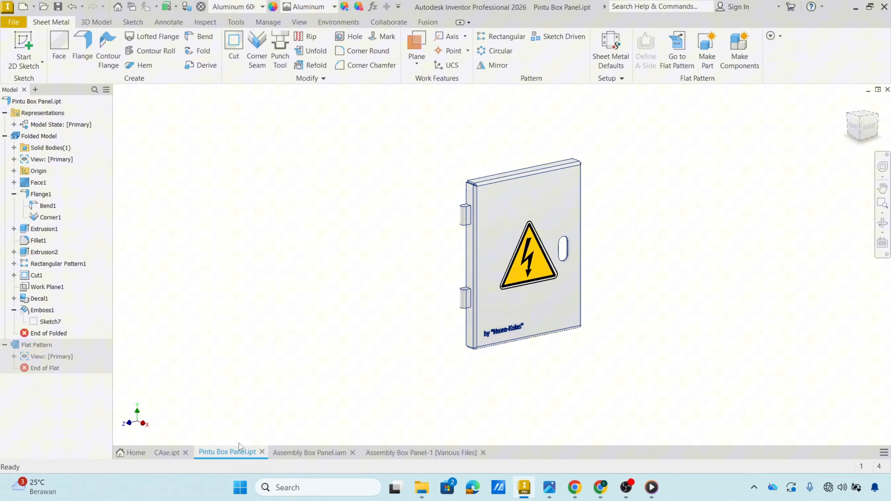
left_click(13, 22)
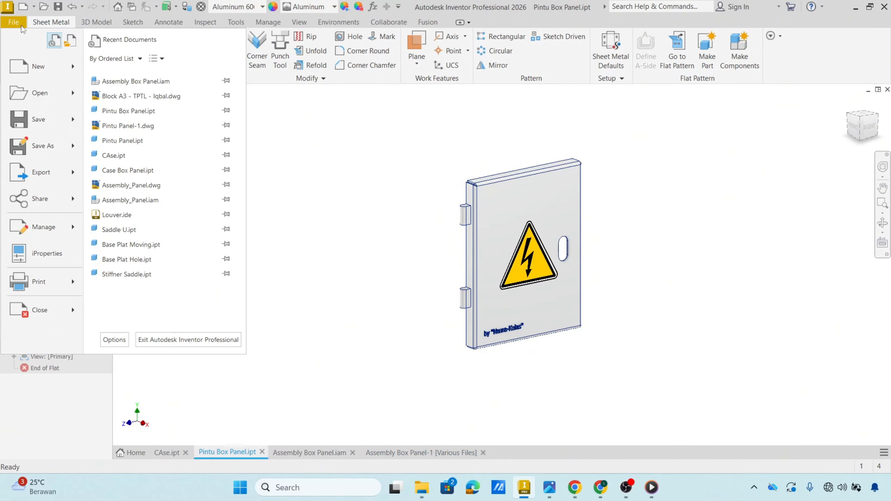
left_click(42, 254)
left_click(219, 133)
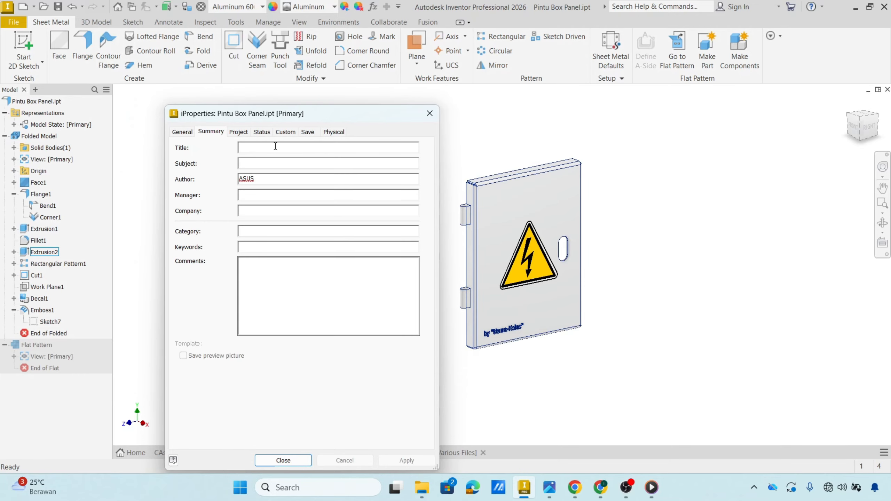
type("Cover Box Panel")
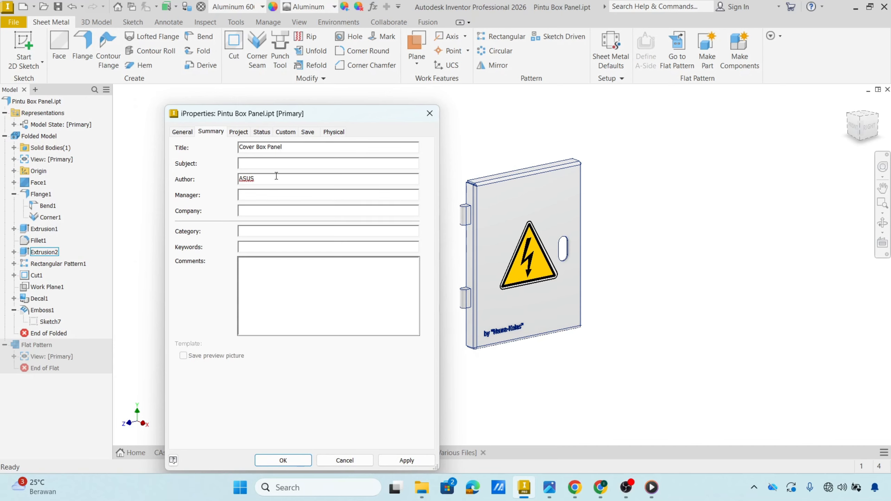
Step: Fill in the designer's name and the checker's name in the door part's iProperties and apply the changes
left_click(239, 132)
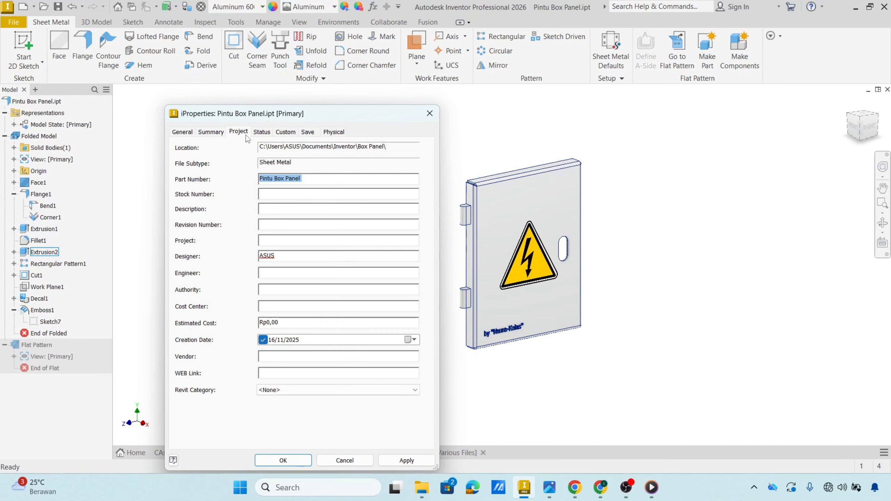
double_click(284, 255)
type("Iqbal")
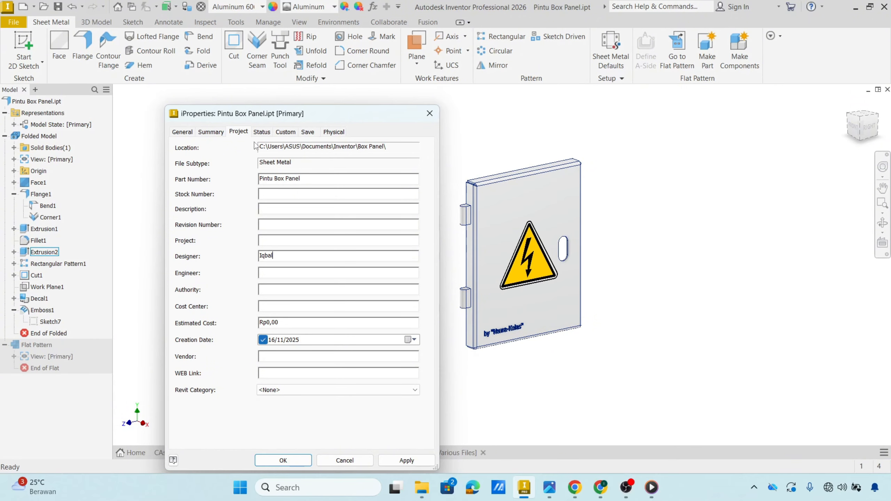
left_click(260, 133)
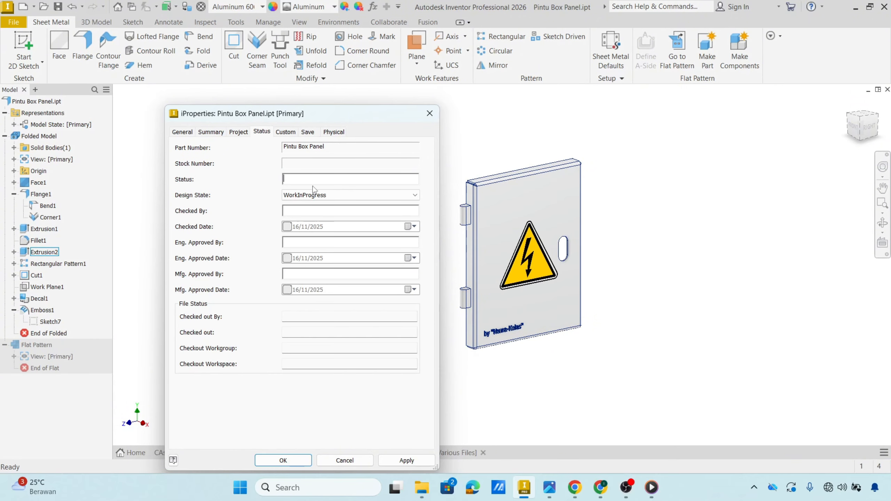
left_click(311, 209)
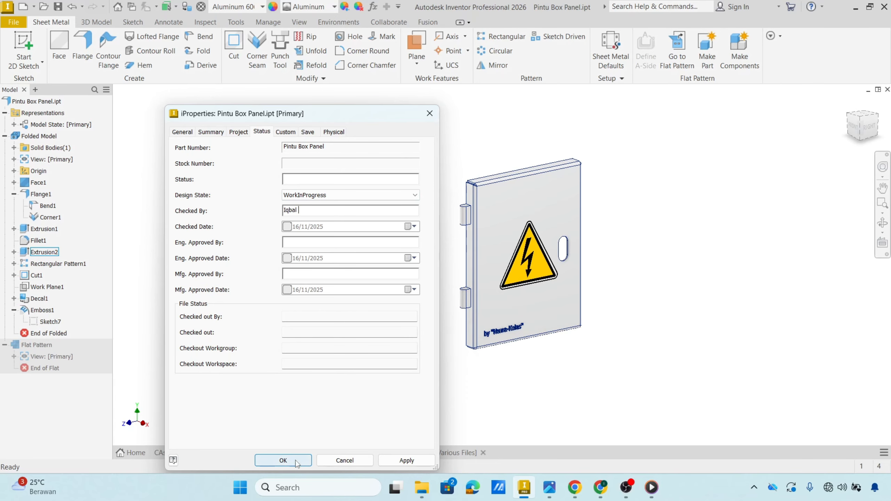
left_click(268, 460)
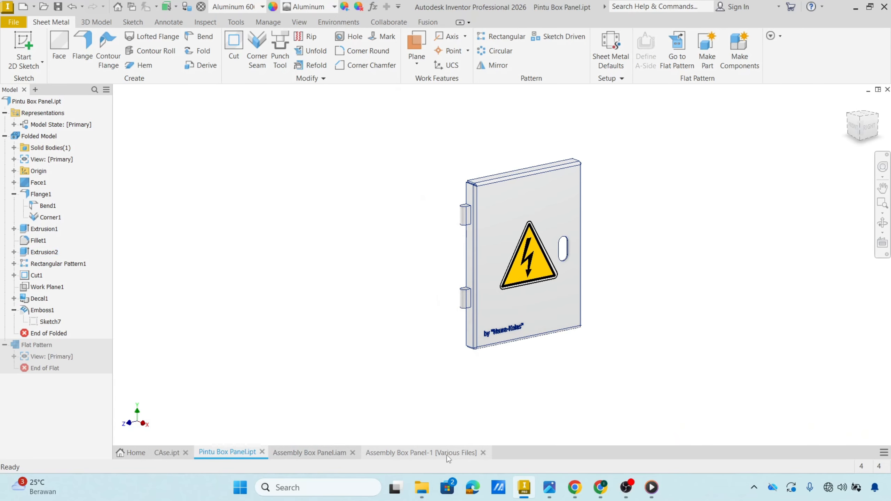
Step: Return to the Assembly Box Panel-1 drawing and check the title block and layout of the Cover Flat sheet
left_click(447, 454)
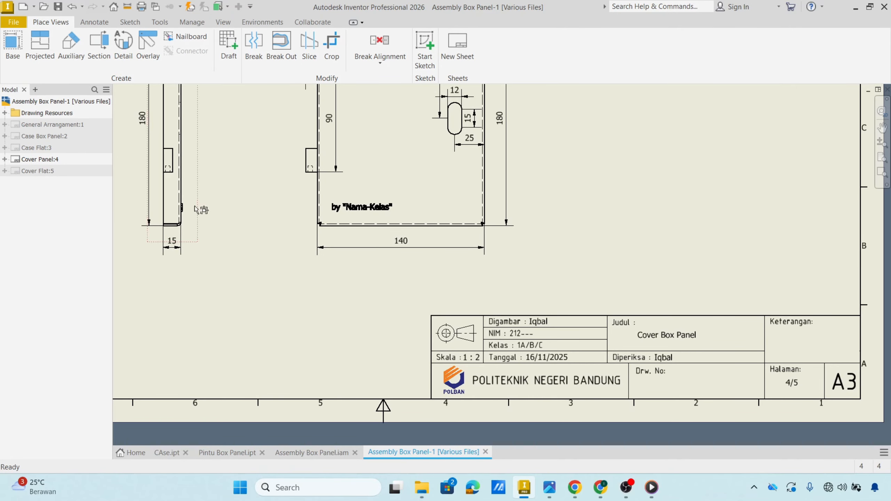
double_click(35, 171)
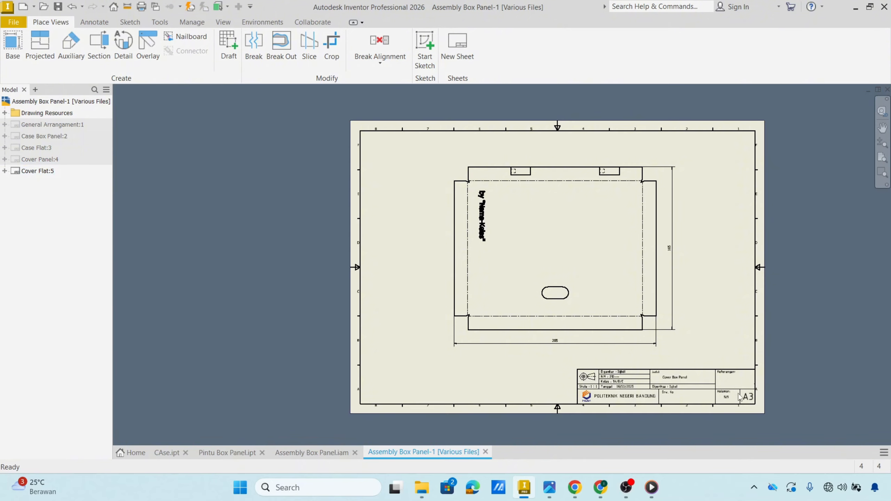
scroll(739, 398, "up", 4)
scroll(570, 362, "down", 3)
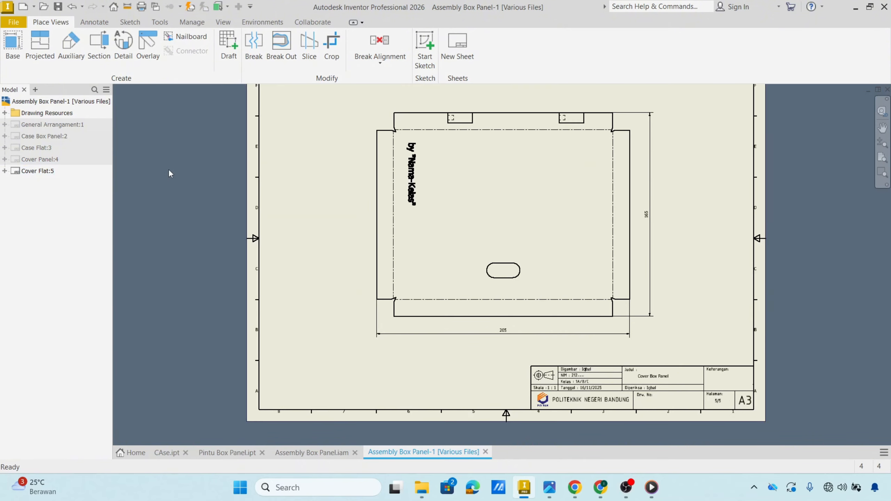
middle_click_drag(169, 170, 167, 210)
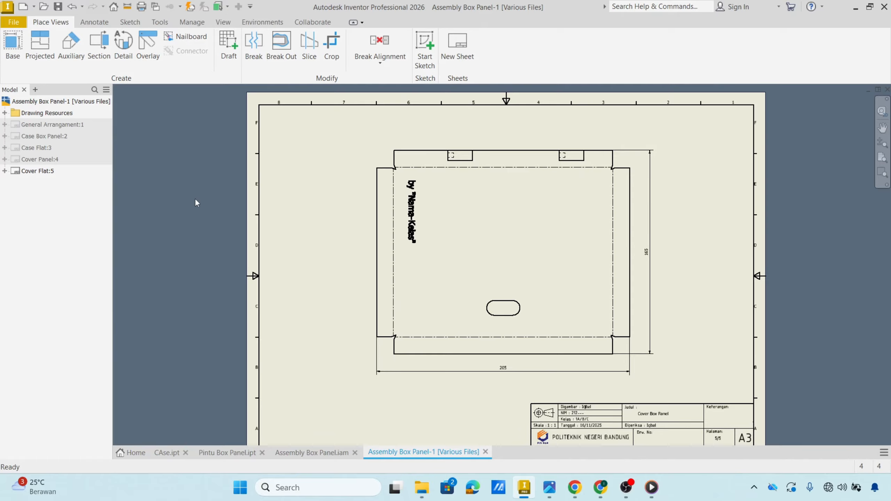
Step: Set up the drawing's print with the Adobe PDF printer and Best fit scale, and preview the current Cover Flat sheet
key("ctrl+p")
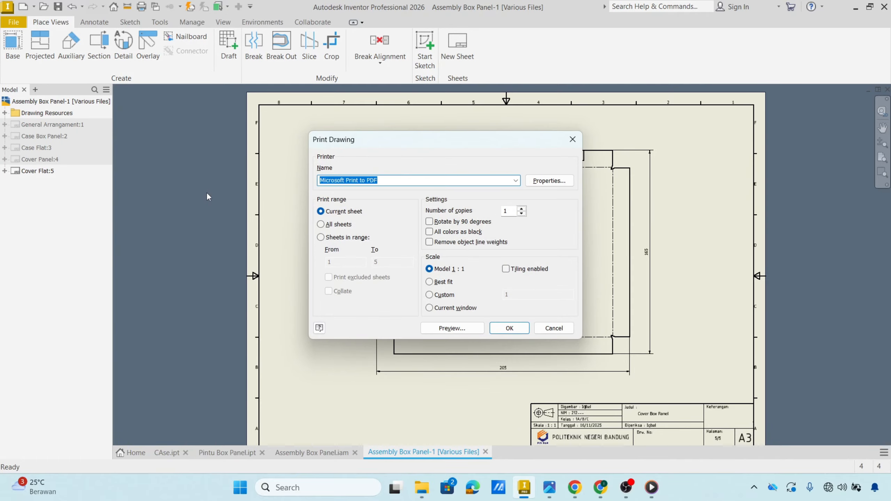
left_click(497, 178)
left_click(515, 184)
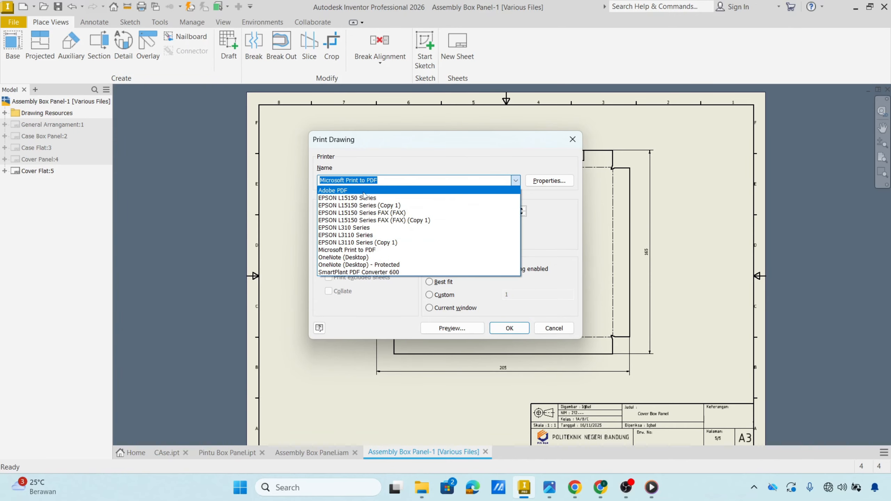
left_click(348, 191)
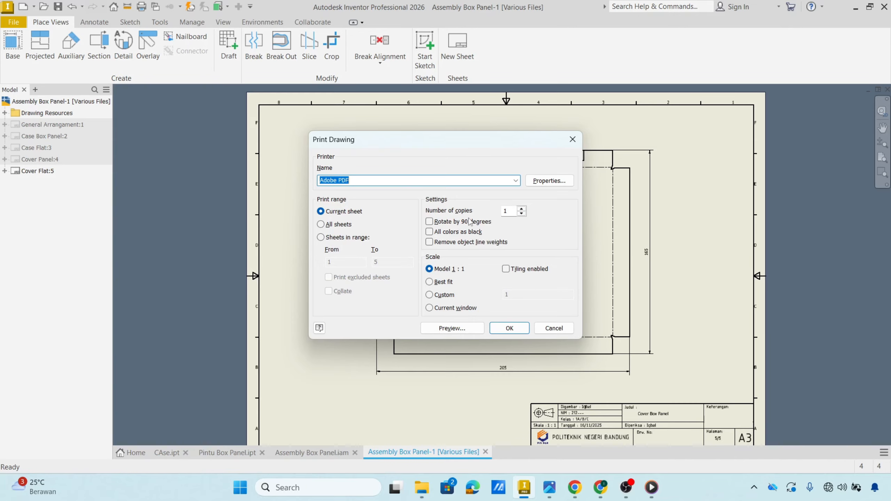
left_click(443, 283)
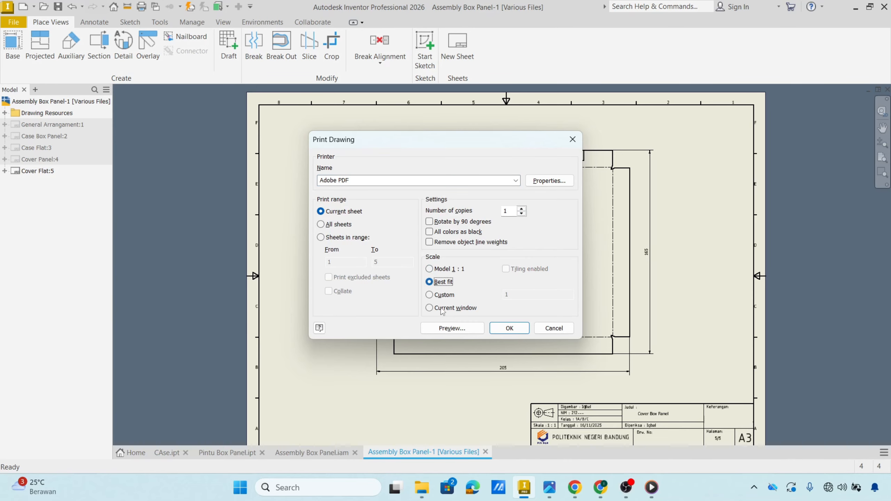
left_click(443, 329)
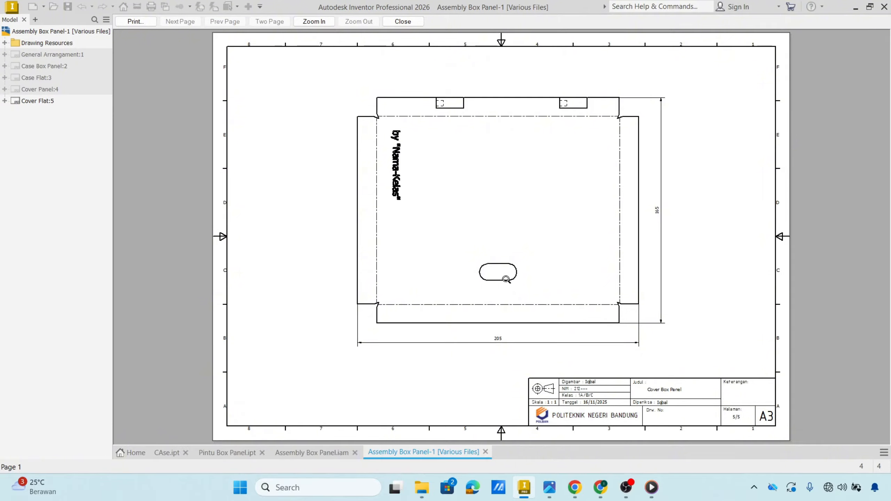
left_click(403, 22)
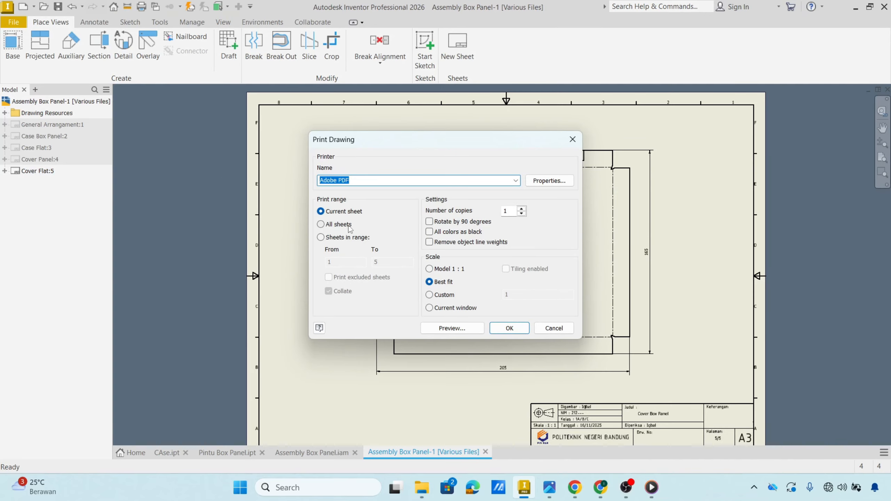
Step: Set the print range to all sheets and preview every page of the drawing set
left_click(336, 224)
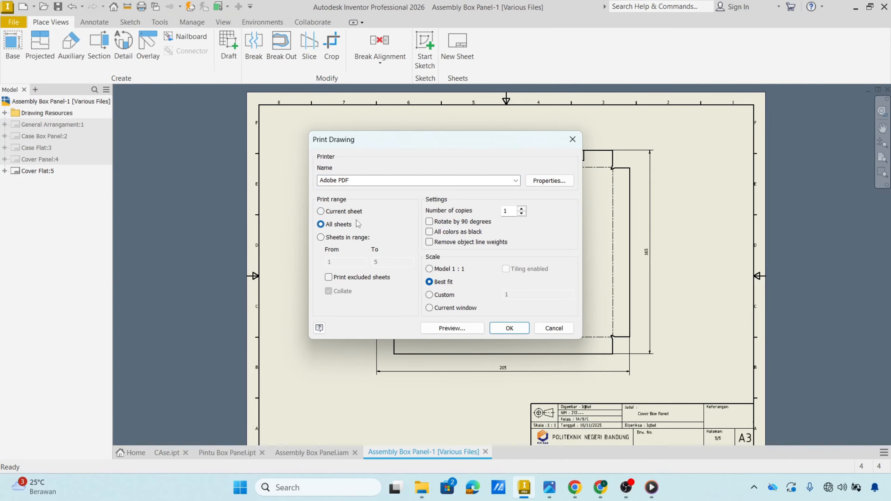
left_click(458, 328)
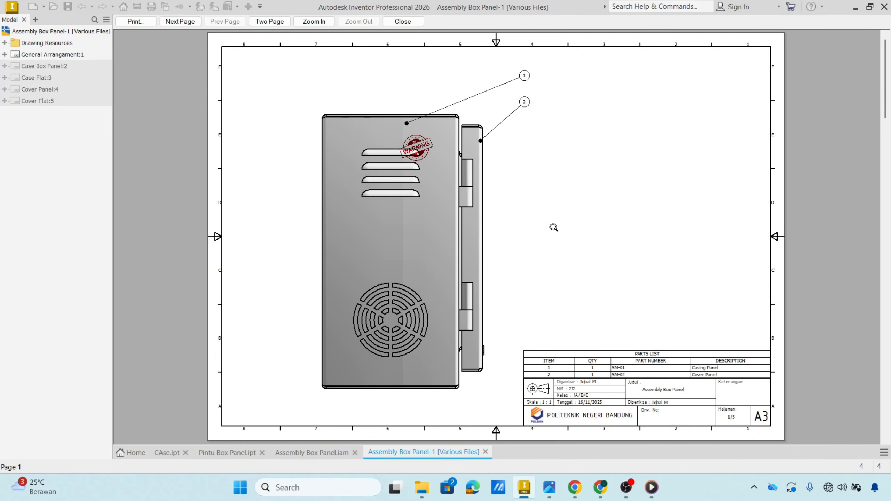
left_click(883, 441)
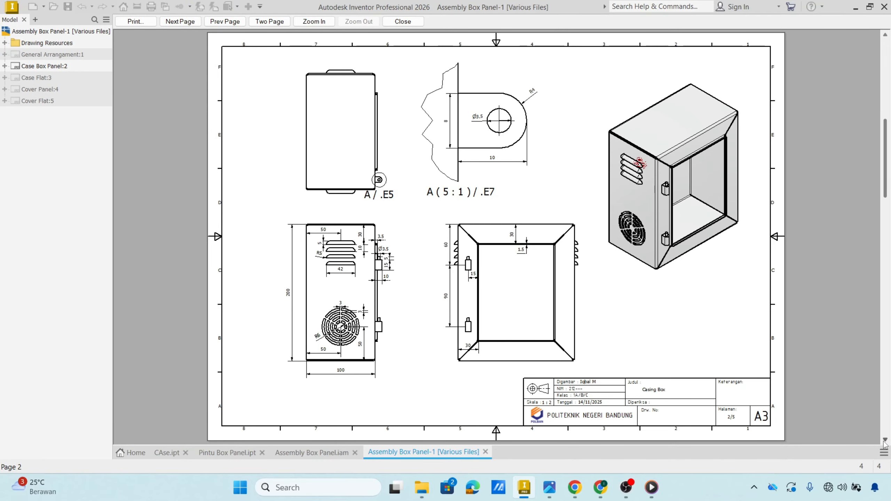
left_click(883, 441)
left_click(883, 441)
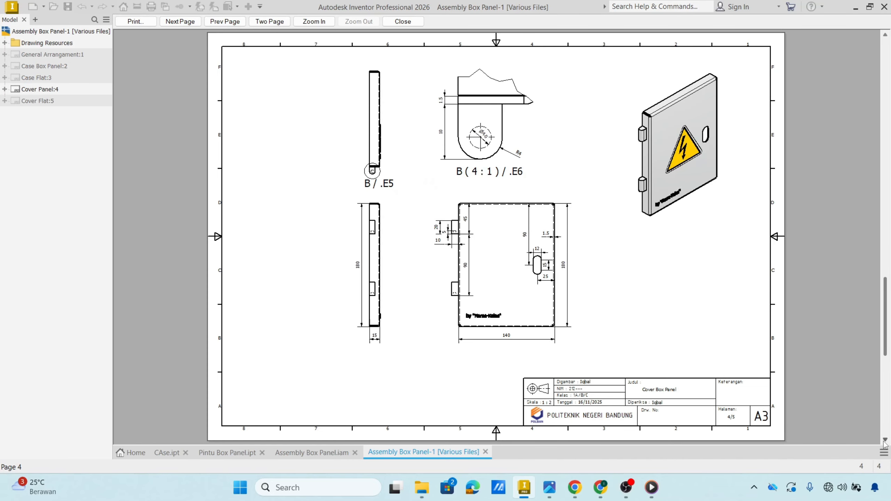
left_click(884, 441)
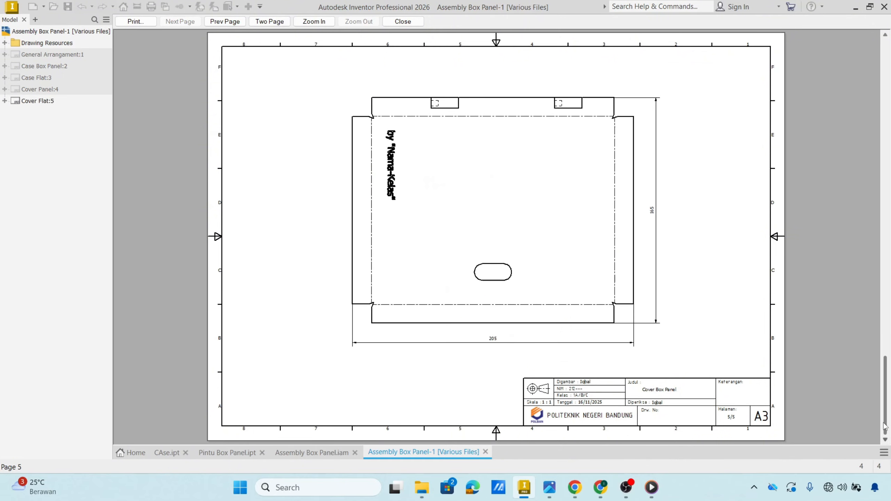
left_click_drag(887, 418, 886, 115)
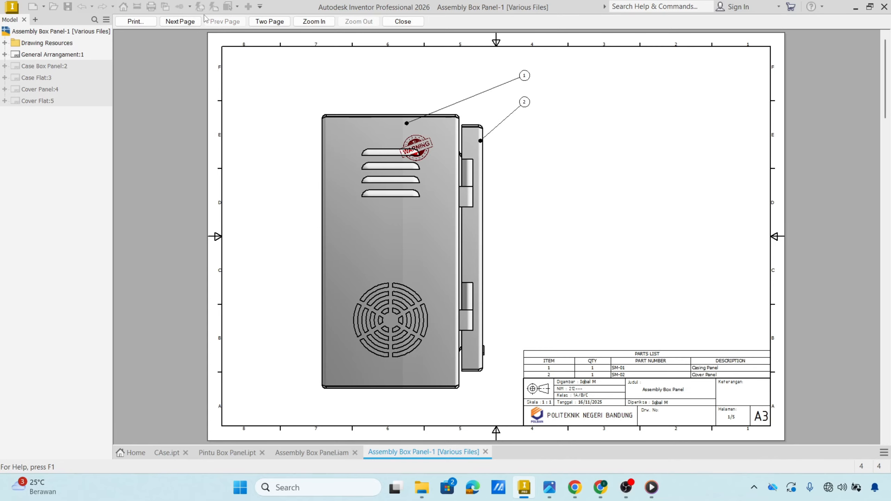
Step: Print all sheets to Assembly Box Panel-1 [Various Files].pdf, saved in the Desktop's GAMBAR TEKNIK > Panel folder
left_click(141, 24)
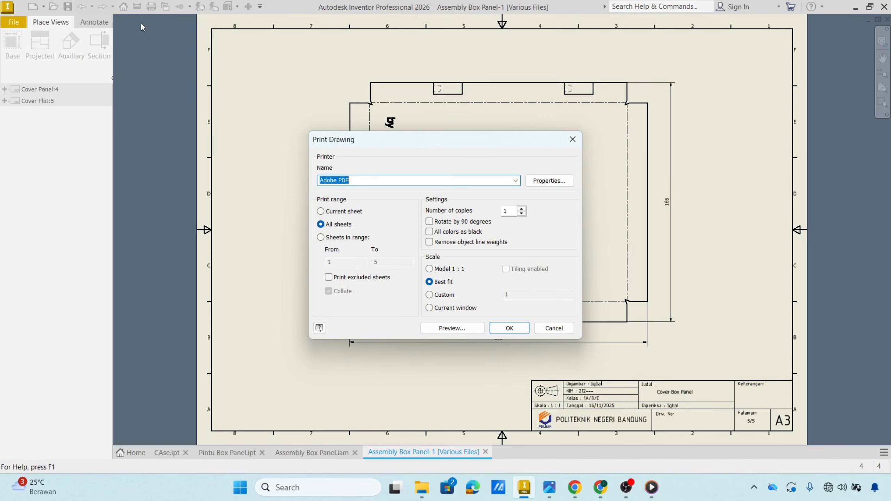
left_click(501, 328)
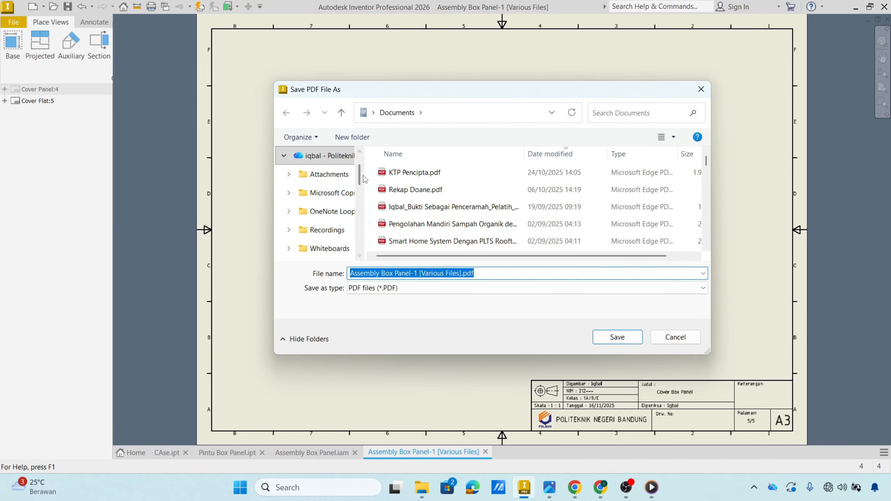
scroll(361, 184, "down", 1)
scroll(361, 190, "up", 3)
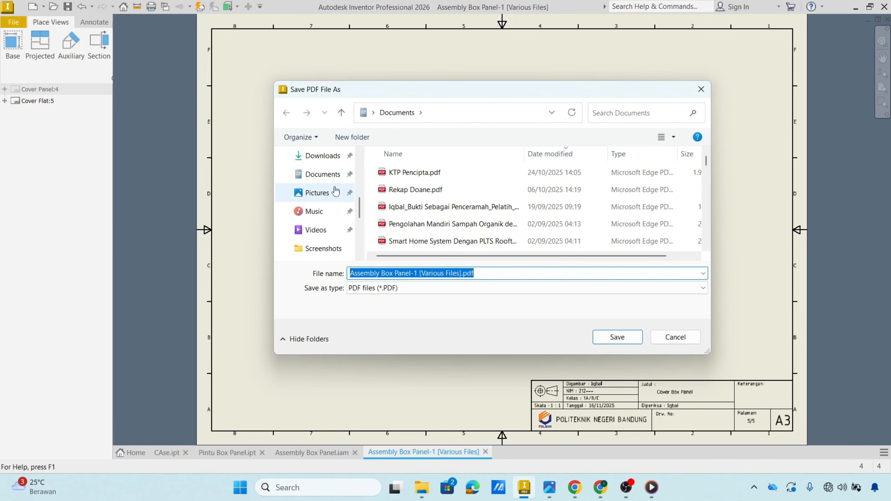
scroll(336, 194, "up", 4)
scroll(336, 198, "down", 1)
scroll(333, 199, "down", 5)
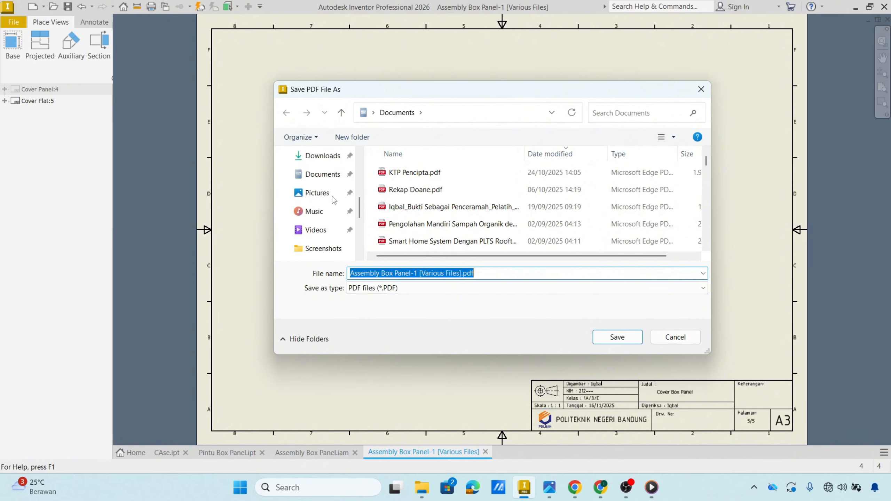
scroll(332, 202, "up", 4)
left_click(331, 200)
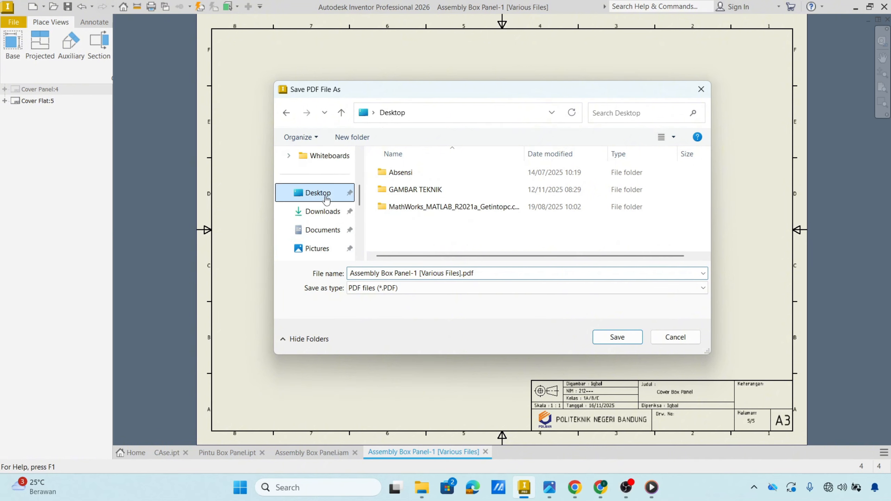
double_click(428, 191)
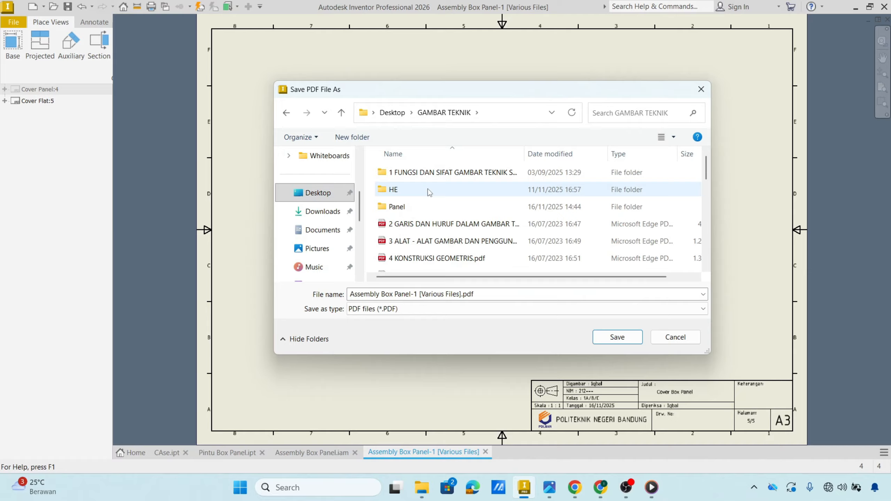
double_click(413, 207)
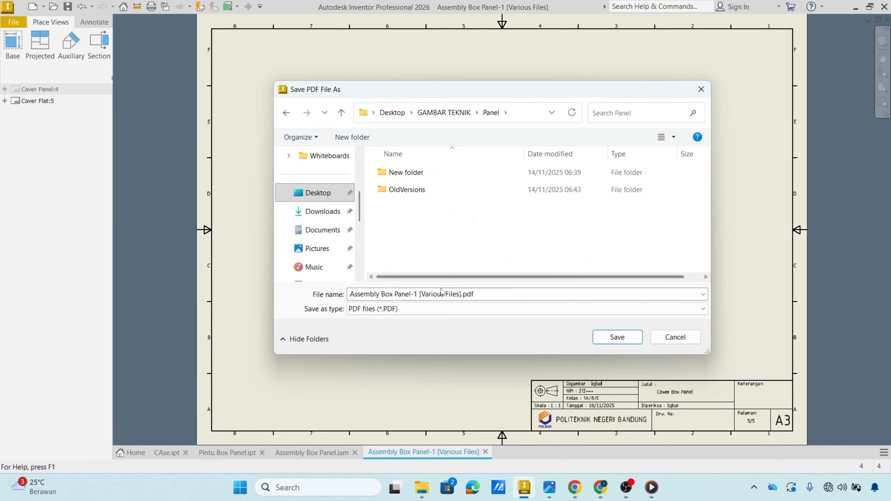
left_click(617, 337)
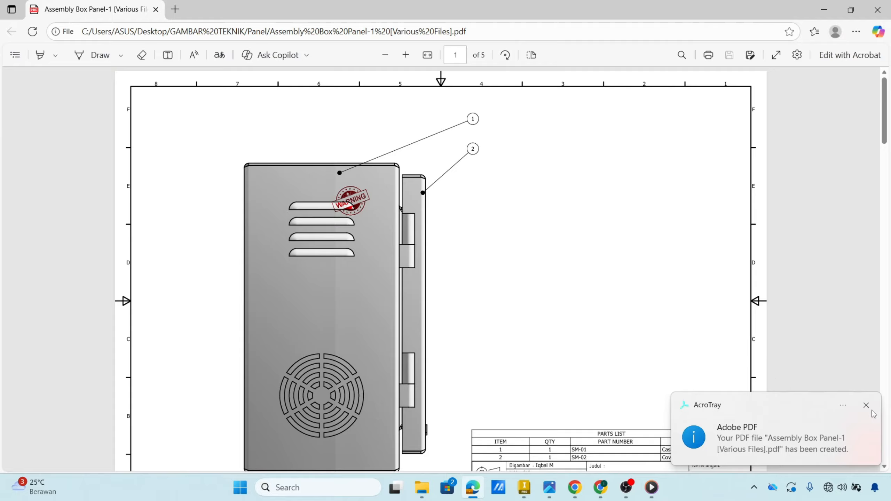
Step: Dismiss the PDF creation notification and review the sheets of the exported PDF in the browser
left_click(865, 407)
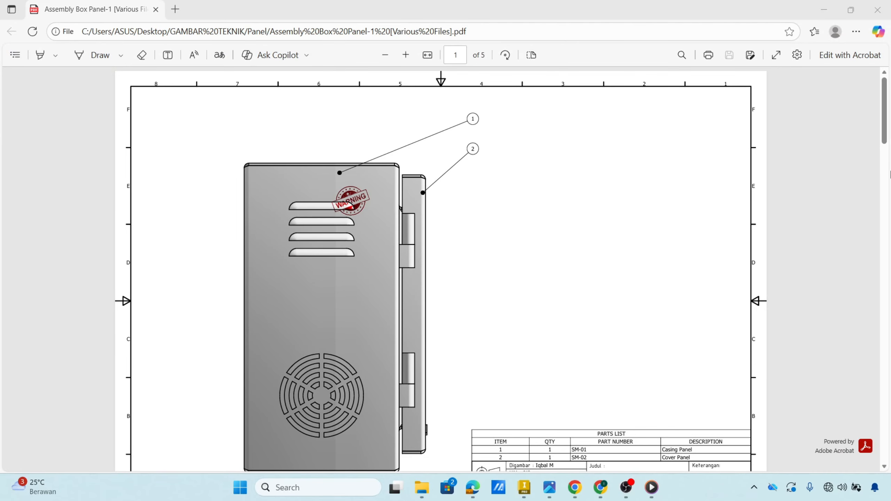
left_click_drag(887, 128, 839, 449)
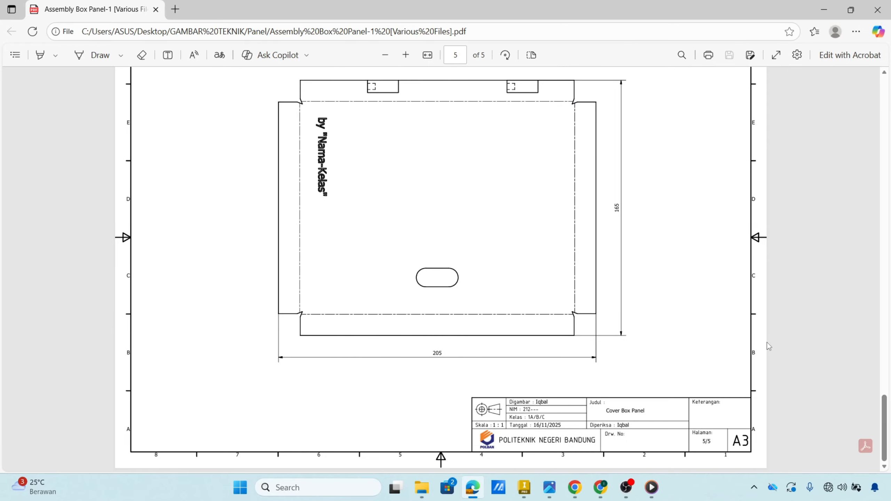
scroll(767, 342, "up", 20)
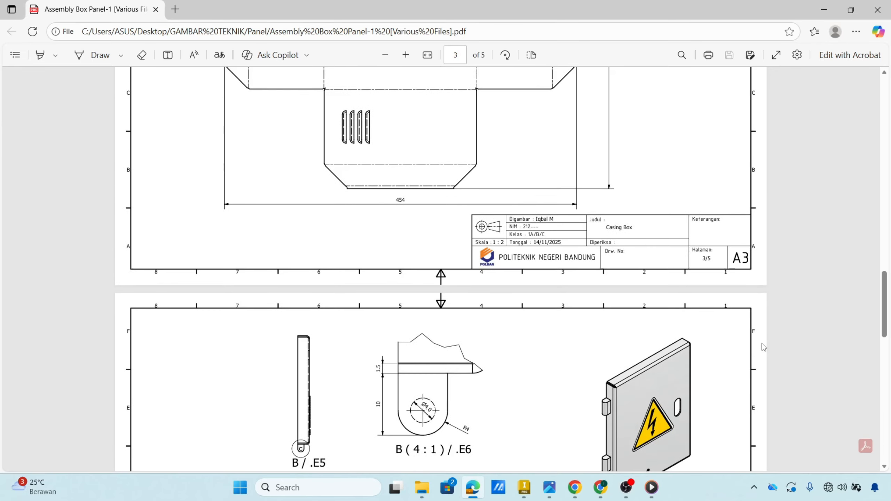